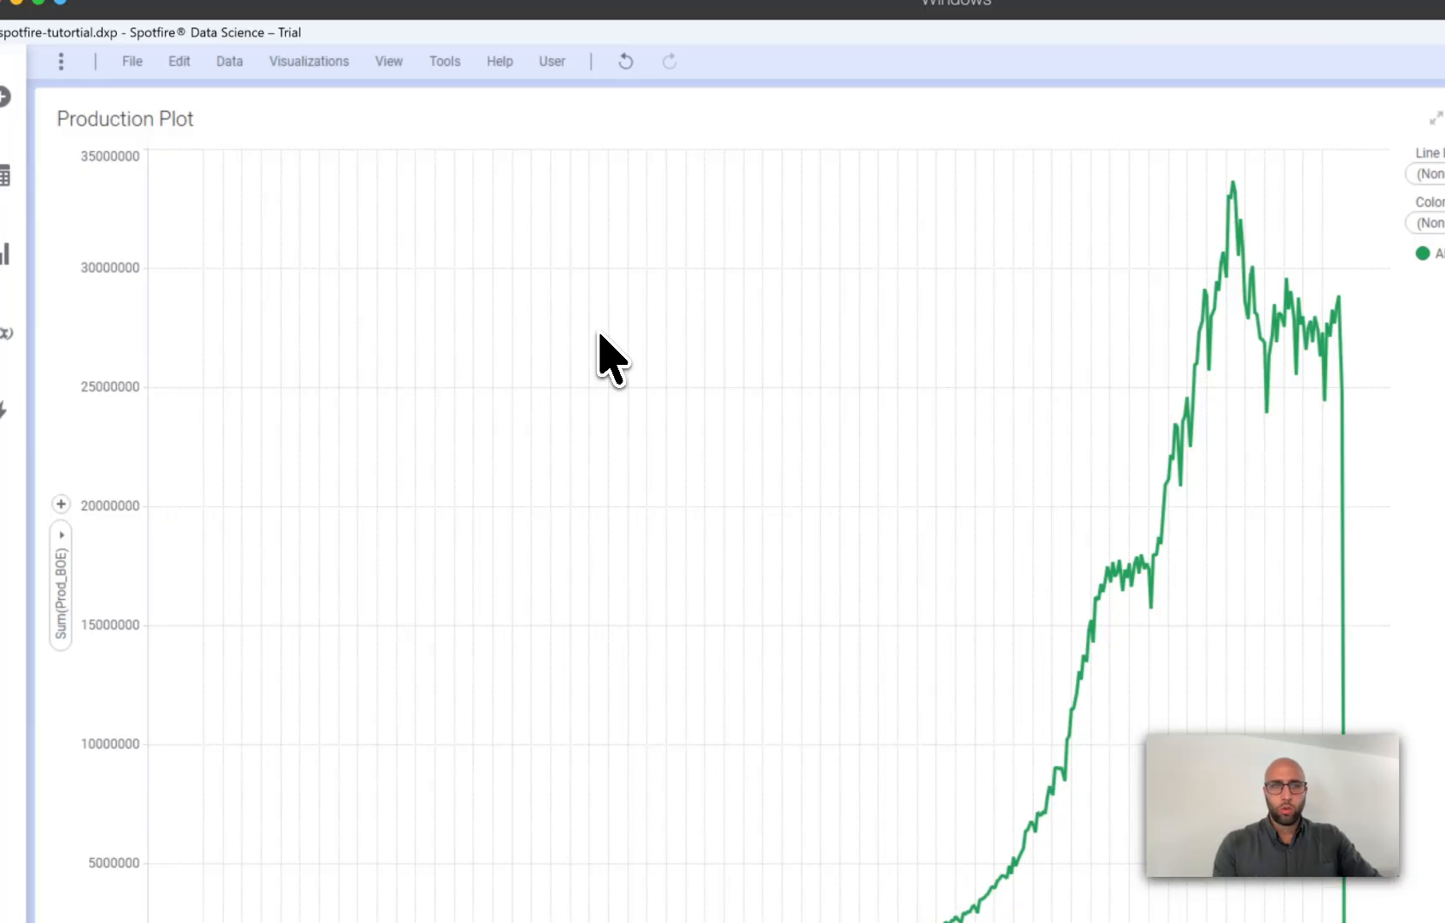
pyautogui.moveTo(475, 259); pyautogui.dragTo(783, 457)
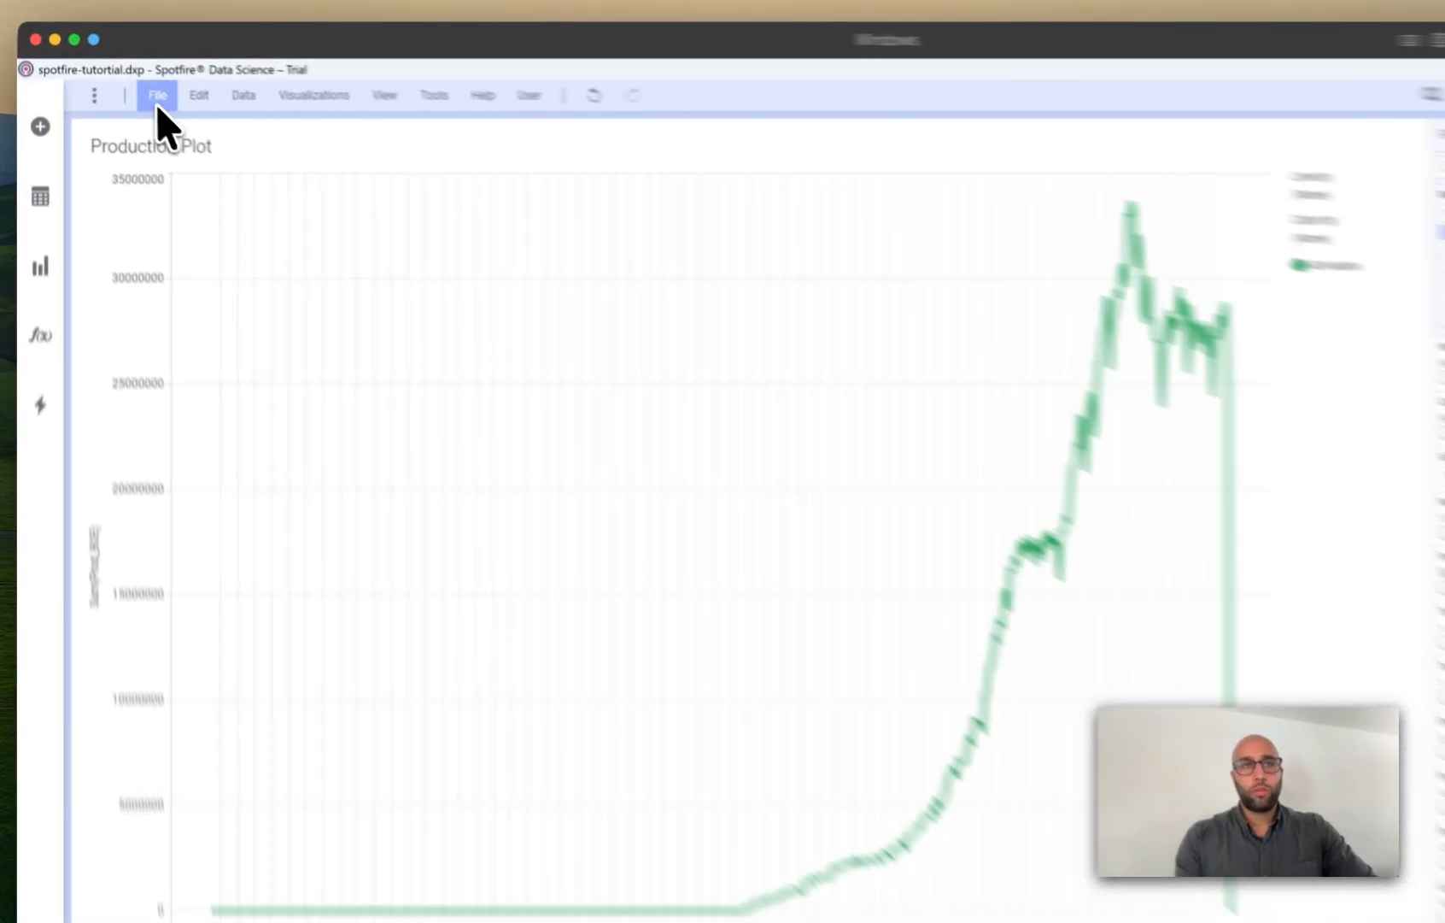
# Step: Open the document properties and show the list of available properties
pyautogui.click(156, 104)
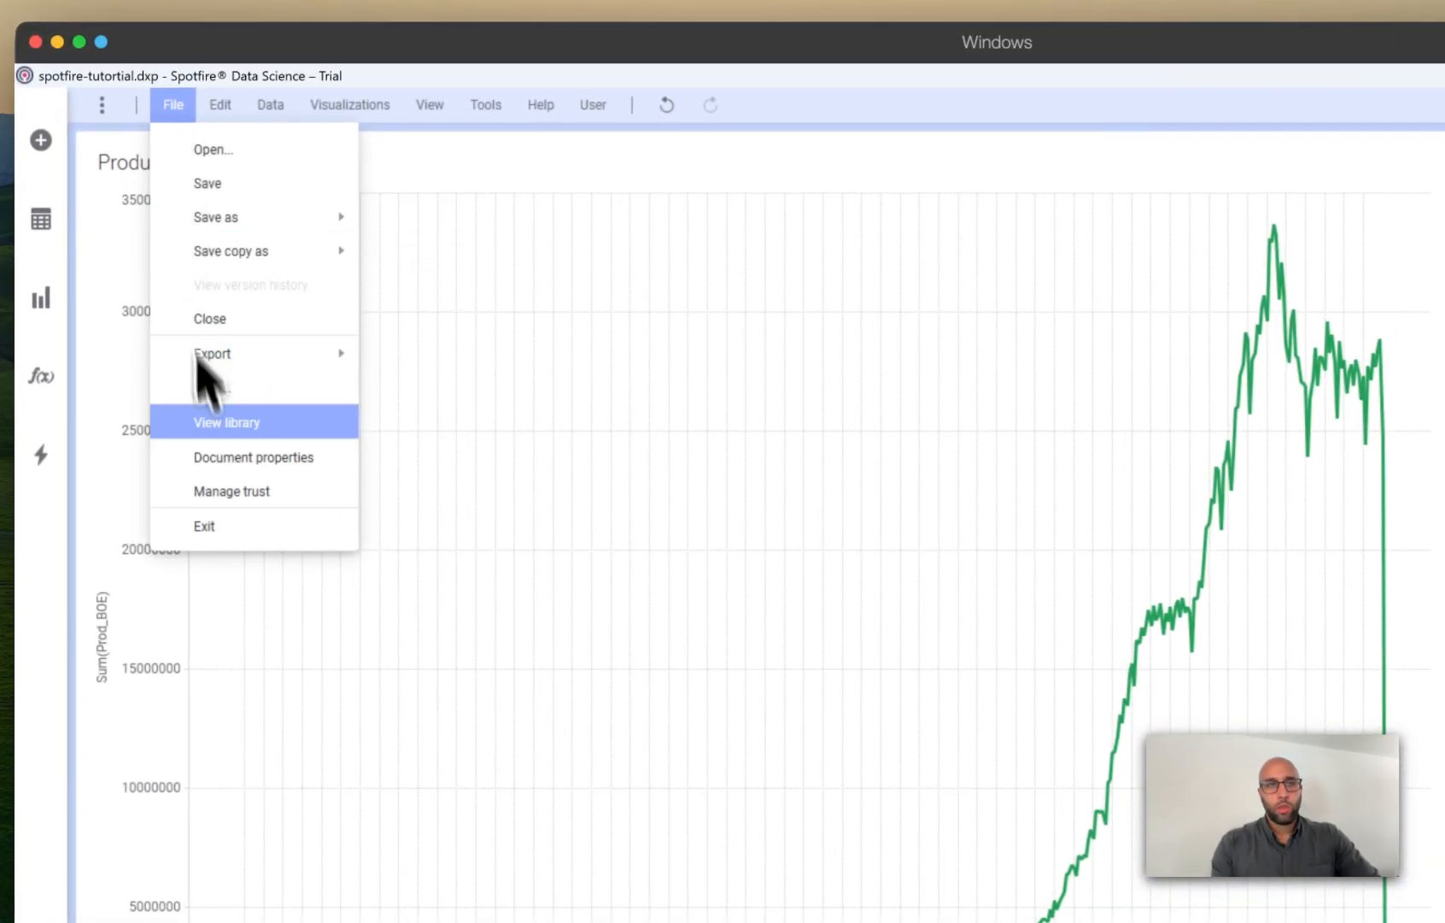
pyautogui.click(196, 405)
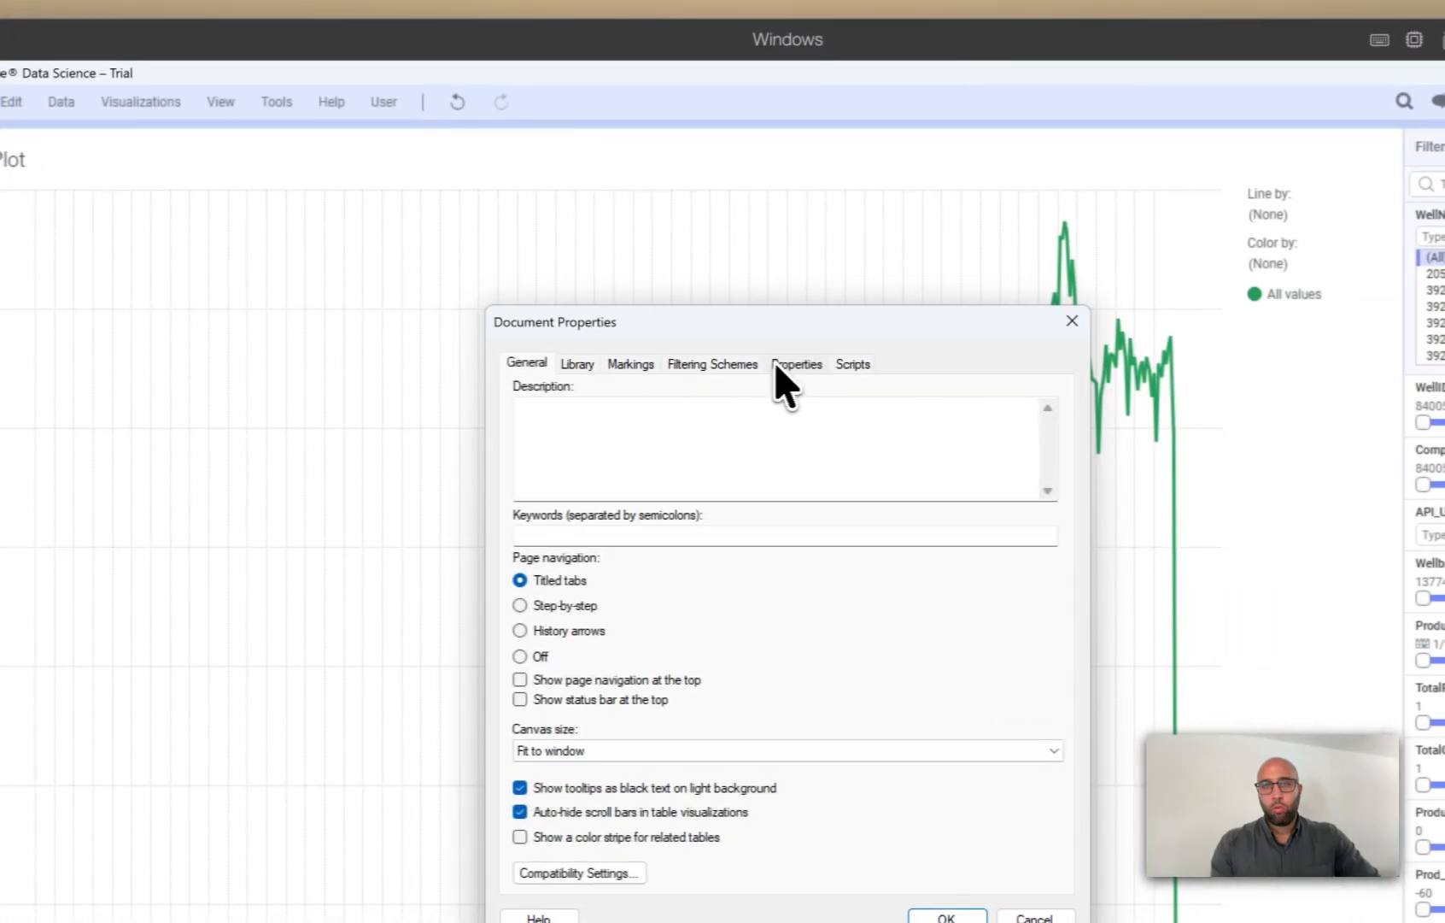
pyautogui.click(1006, 366)
pyautogui.moveTo(728, 312); pyautogui.dragTo(551, 252)
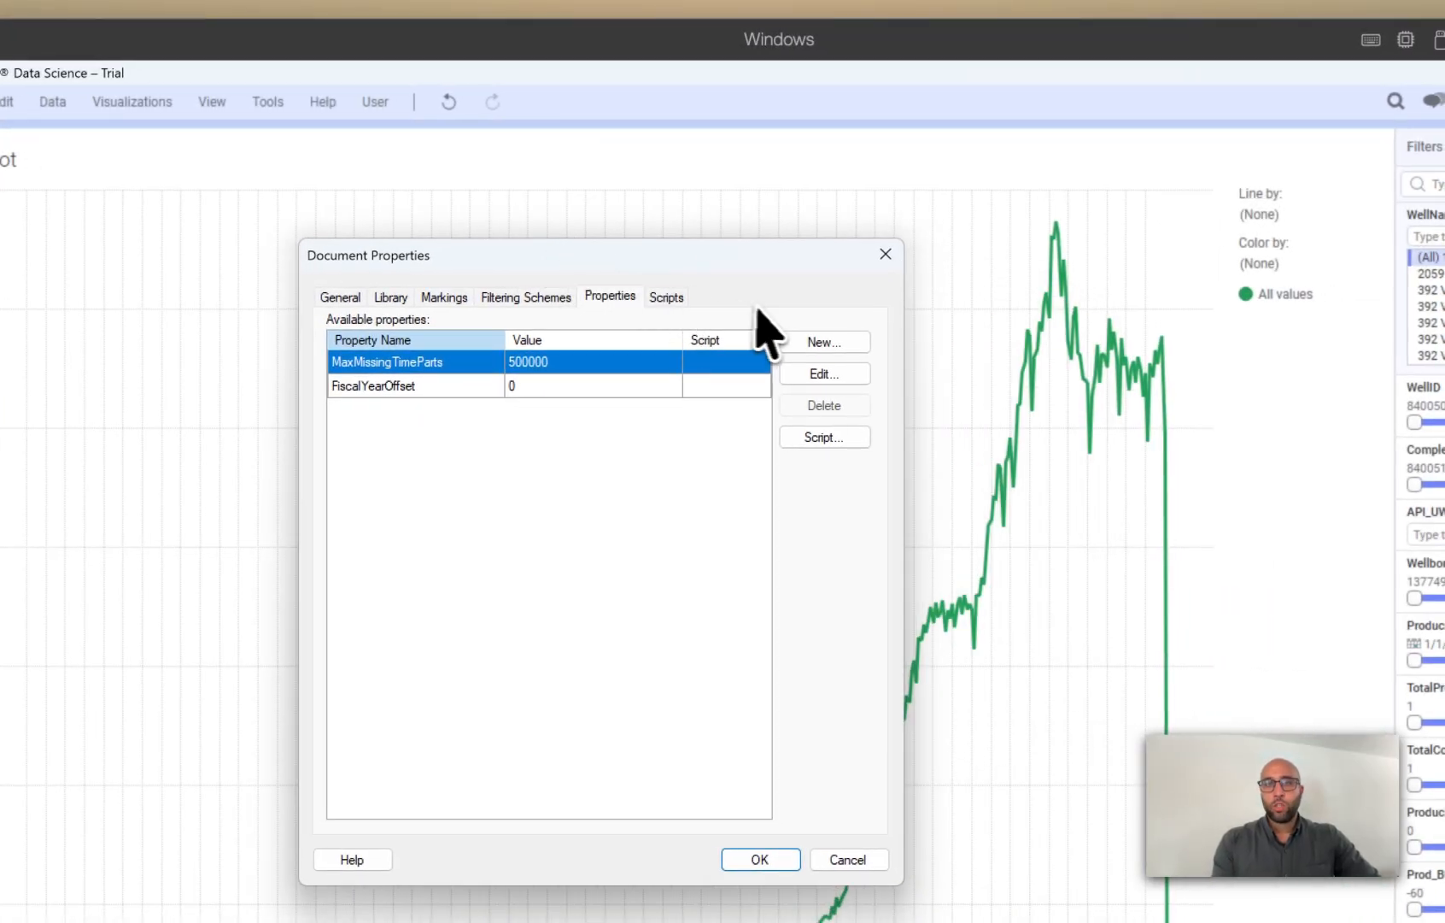
# Step: Start a new document property named "string" with the data type String
pyautogui.click(814, 350)
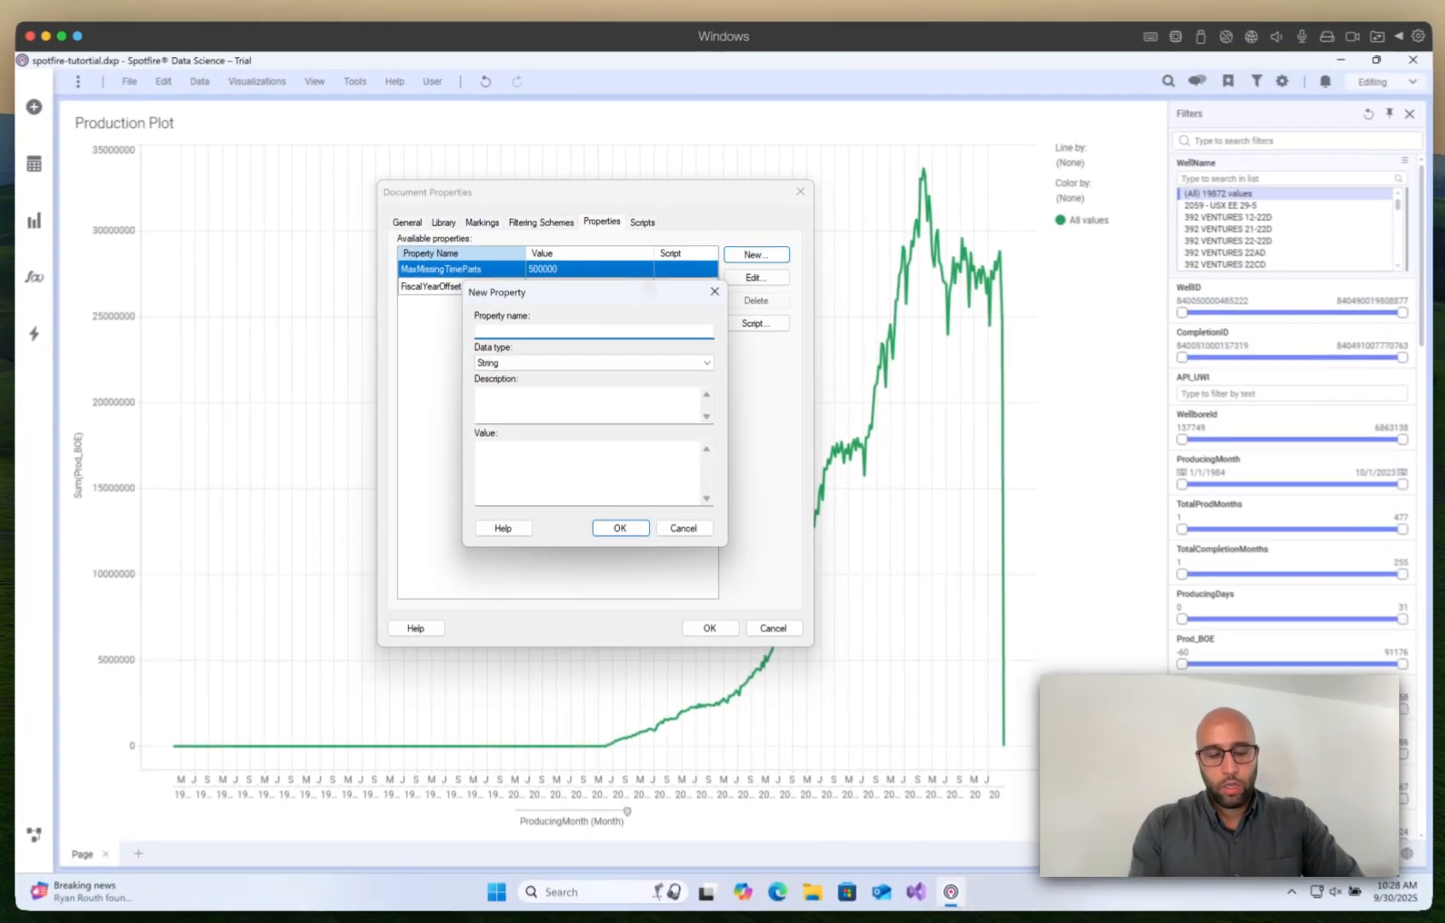
pyautogui.write('str')
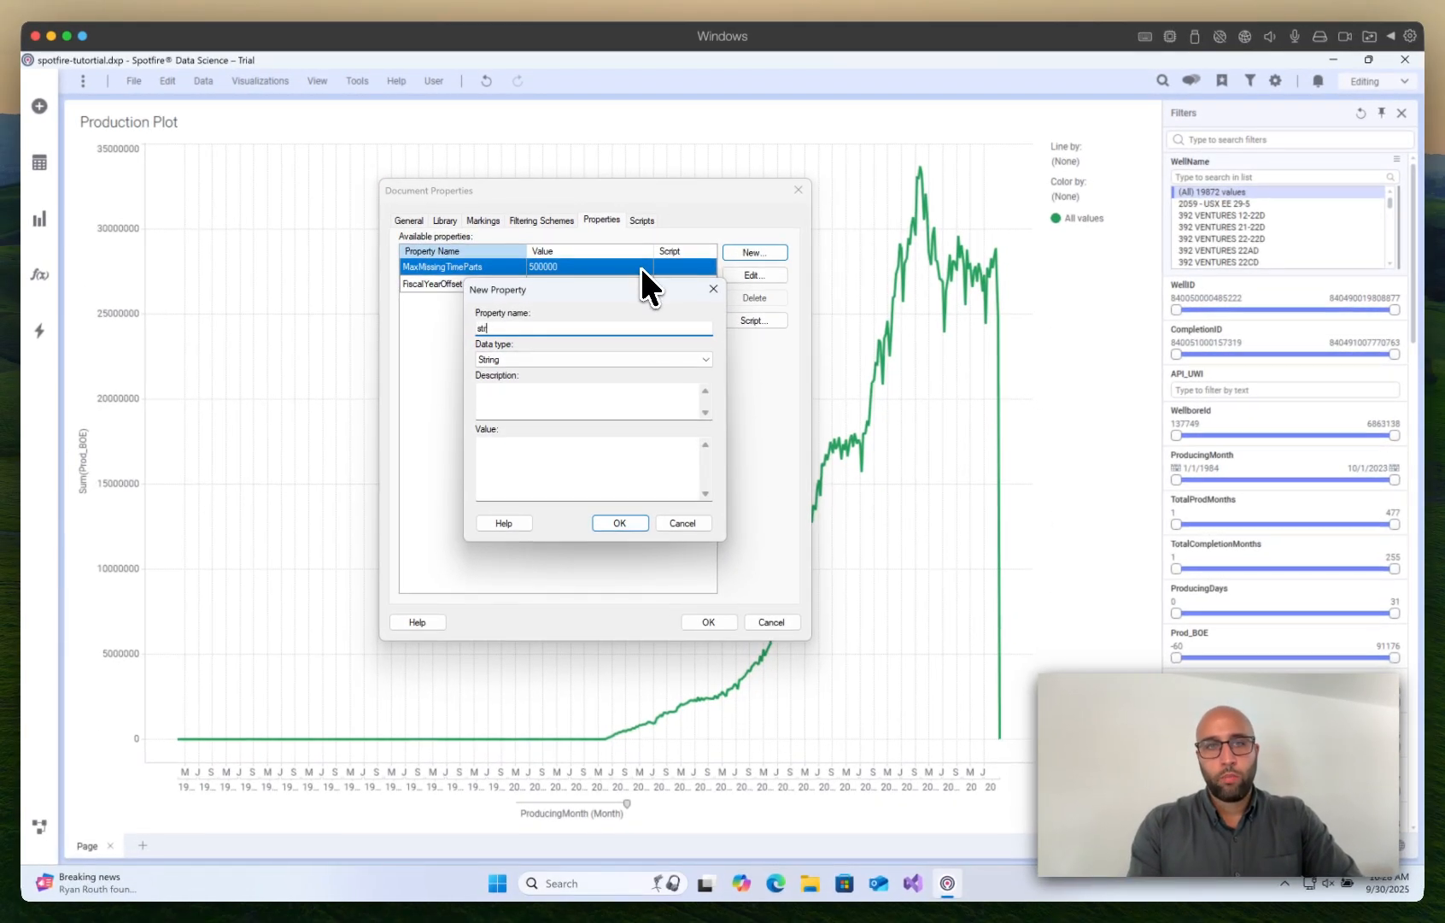
pyautogui.write('ing')
pyautogui.moveTo(542, 327); pyautogui.dragTo(402, 330)
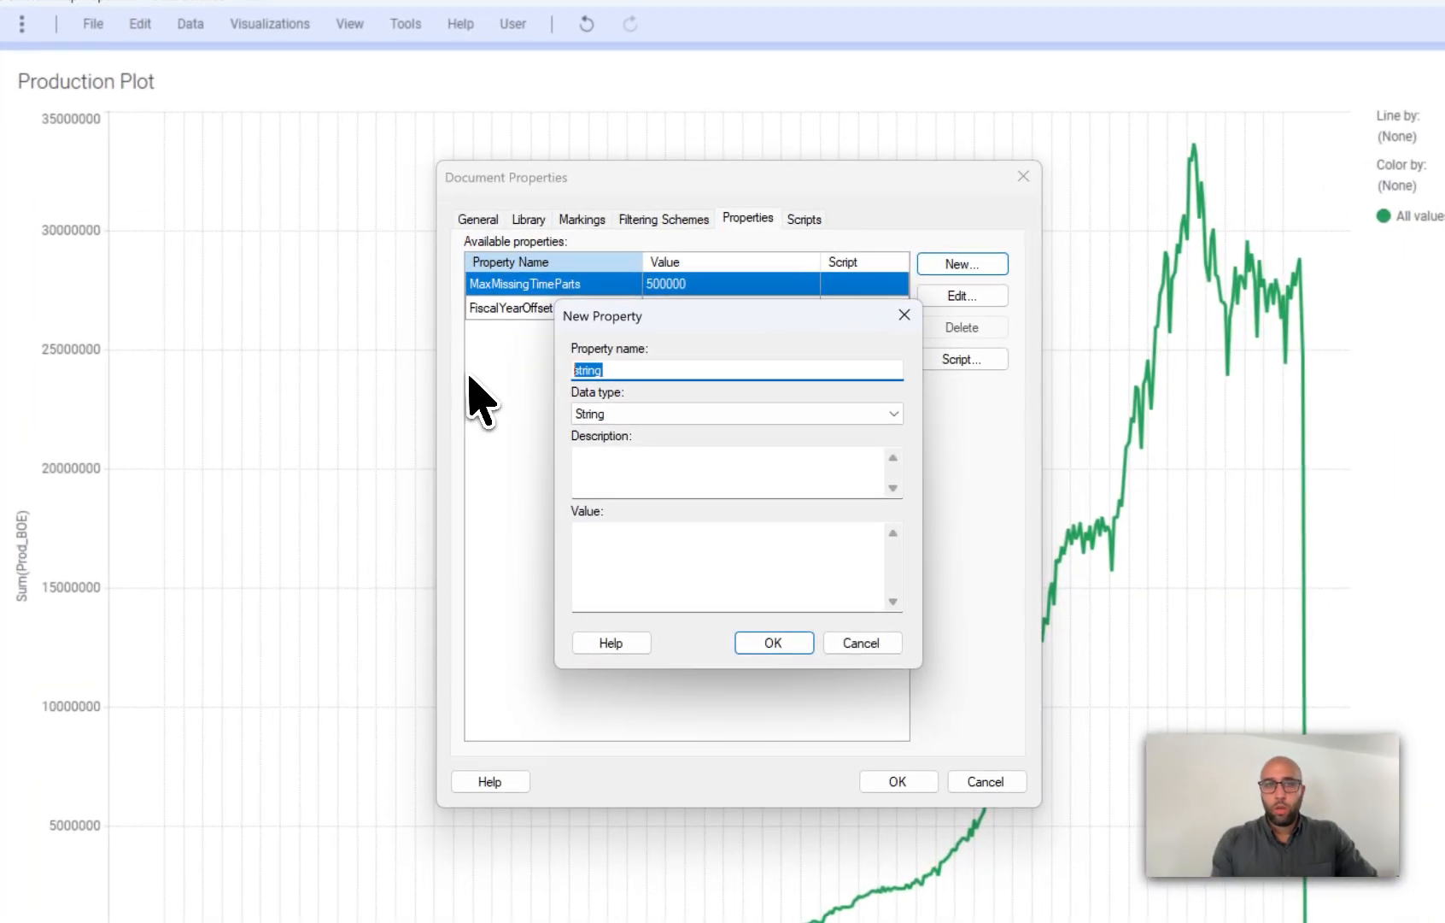
pyautogui.click(627, 413)
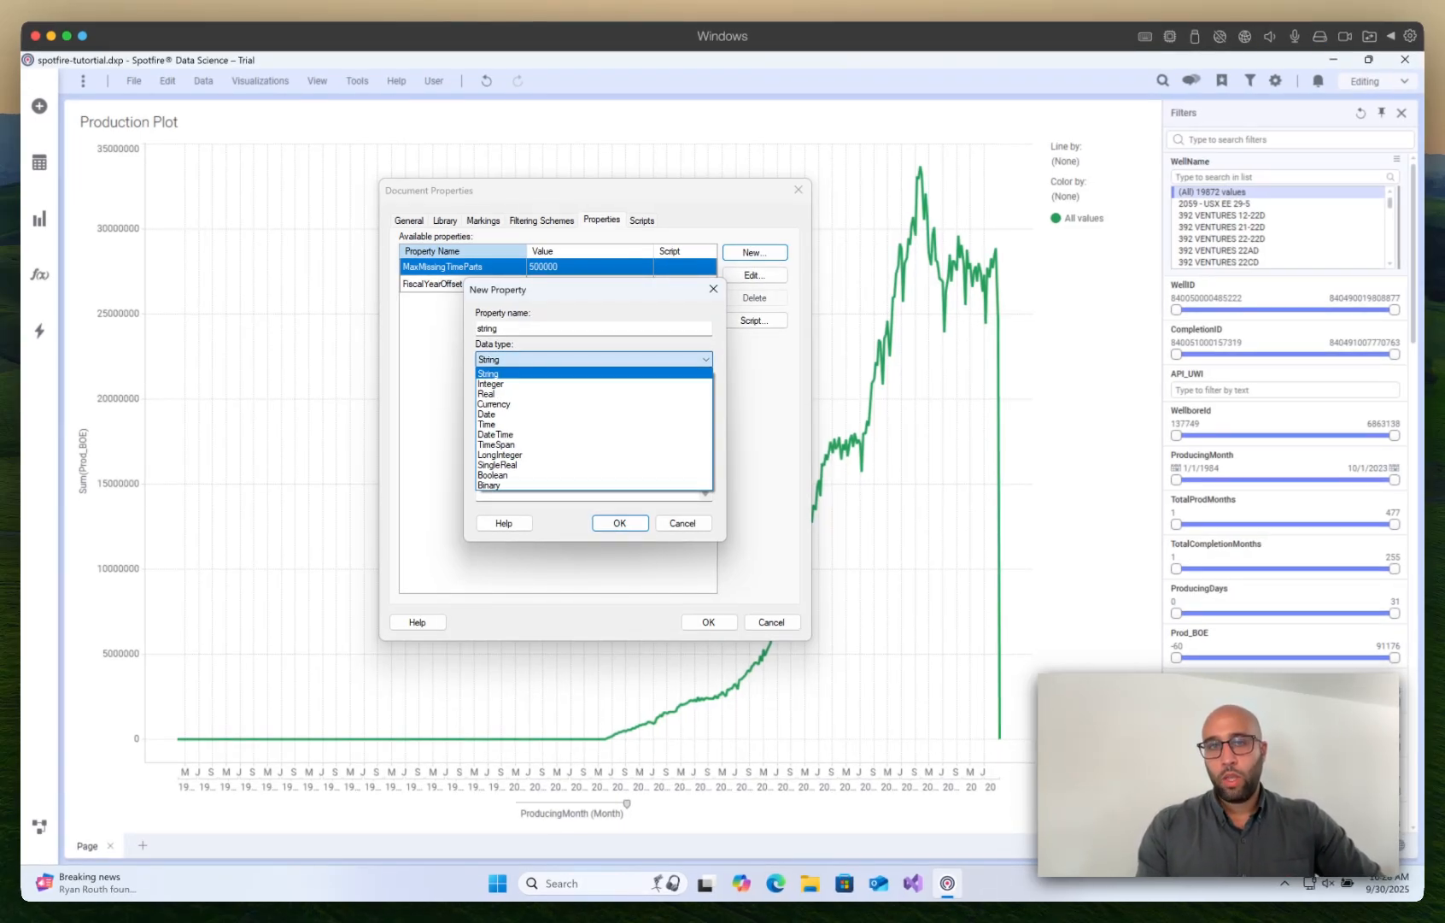
pyautogui.click(518, 360)
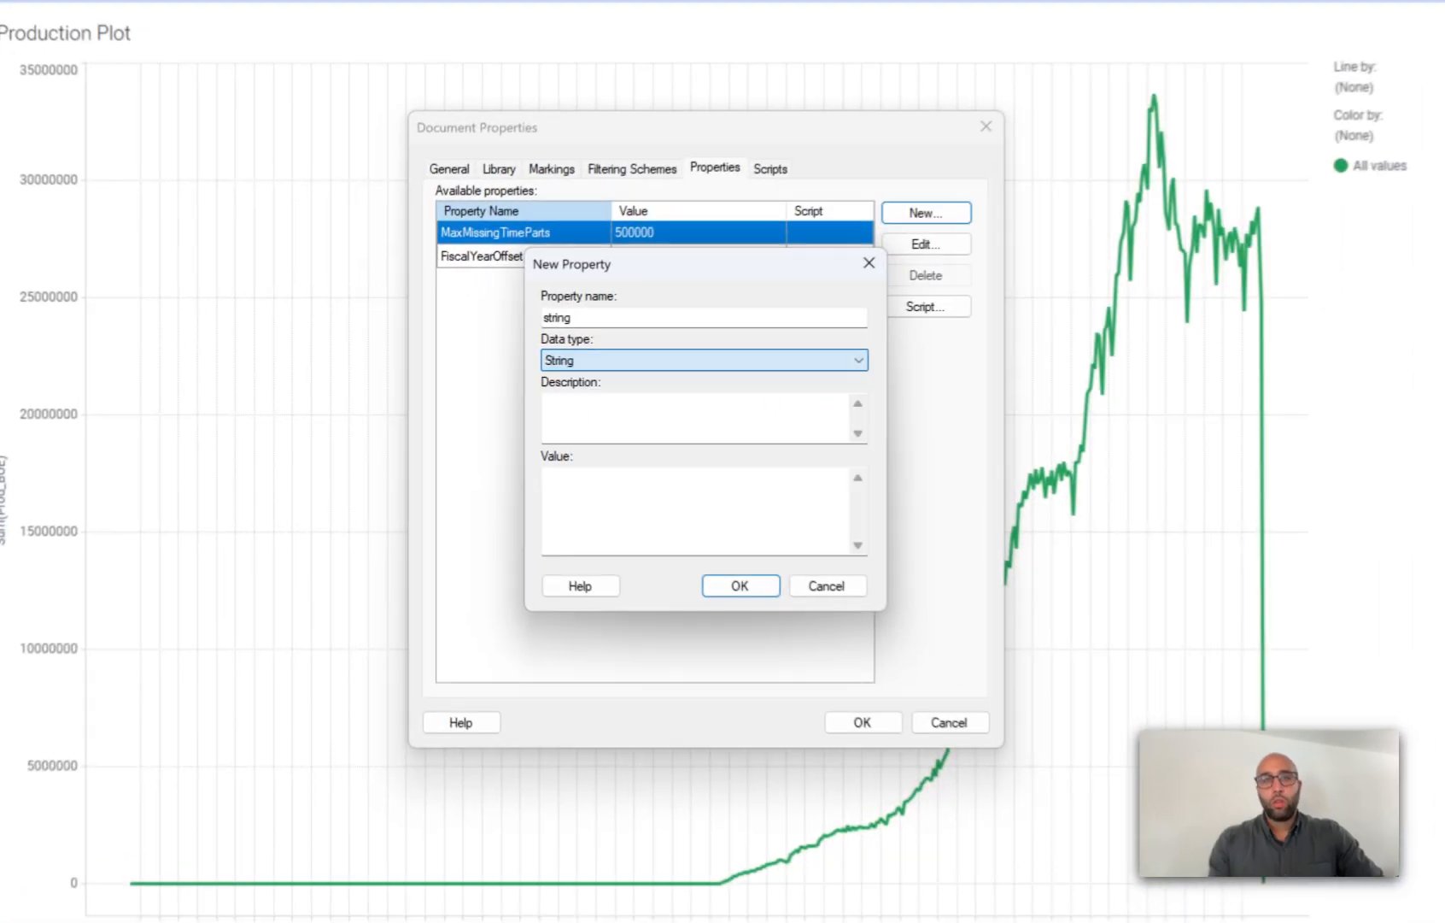
# Step: Give the new property the description "This is just a string value" and the value "hello", and create it
pyautogui.click(502, 412)
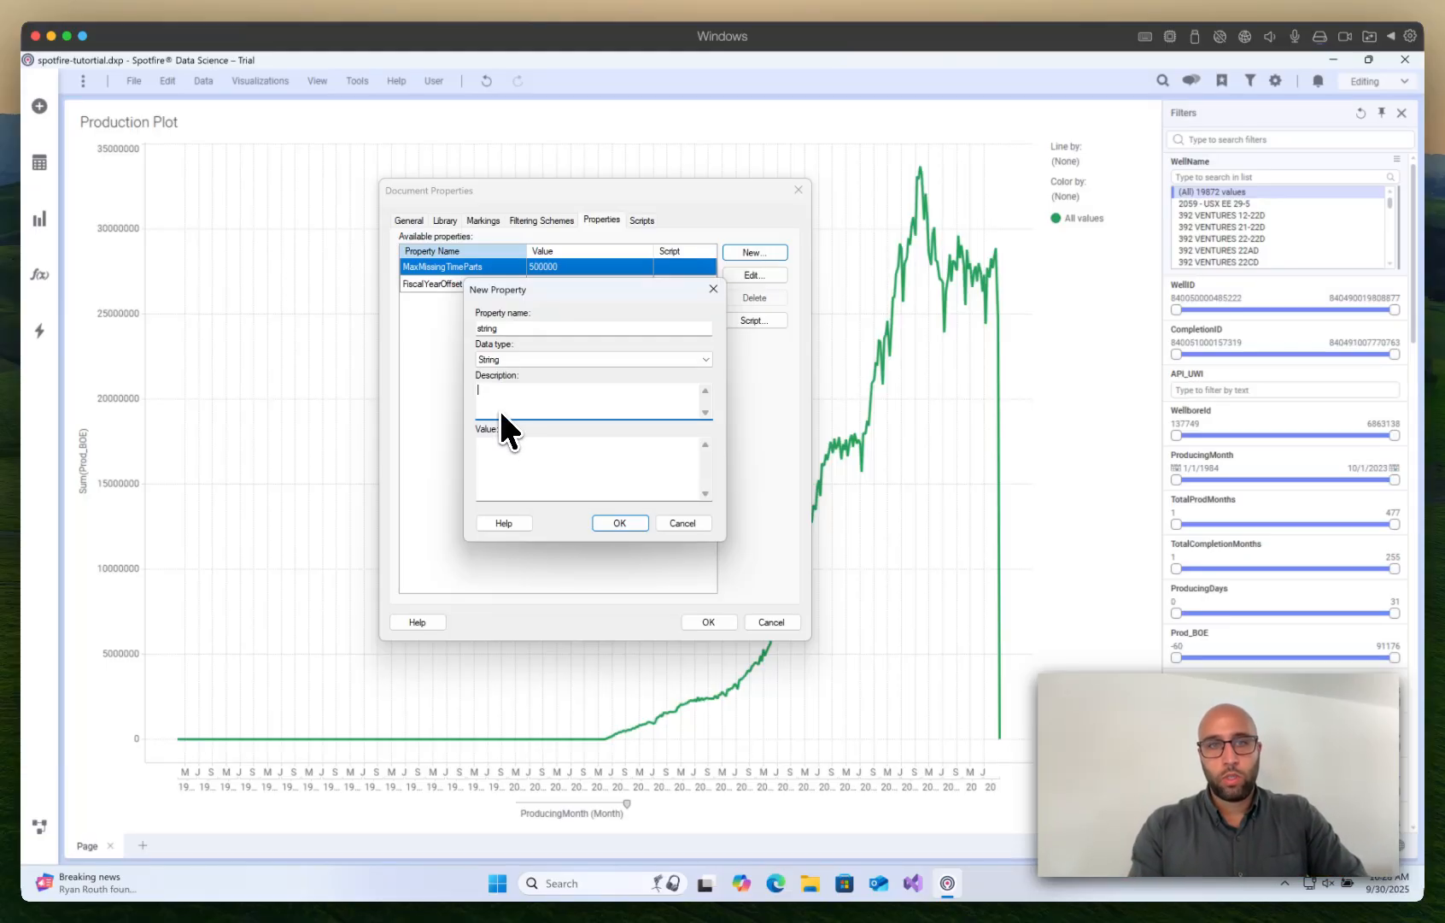
pyautogui.write('This is just a string value')
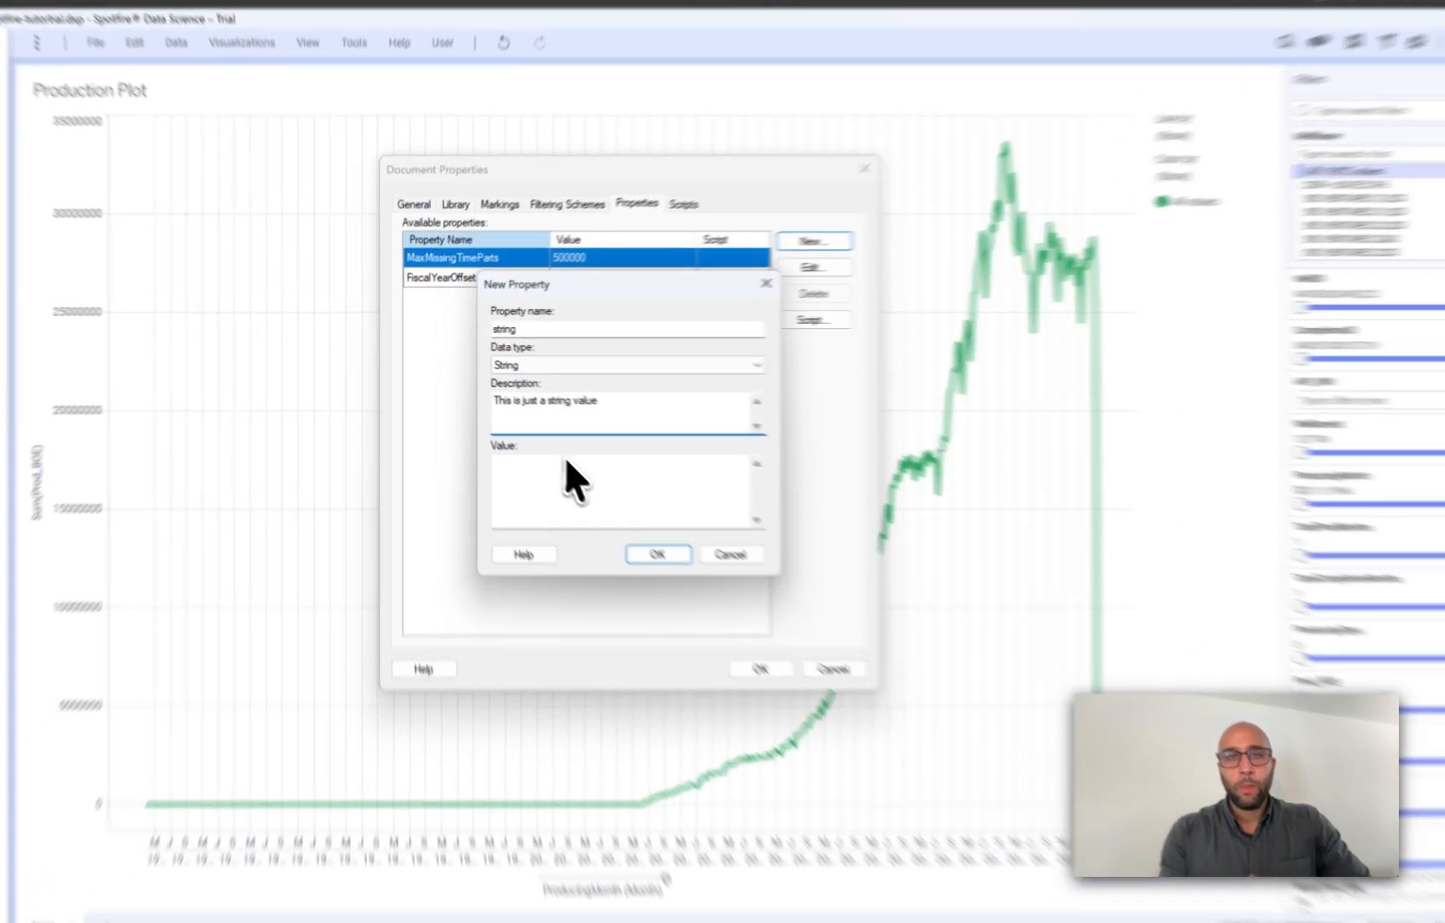
pyautogui.click(555, 457)
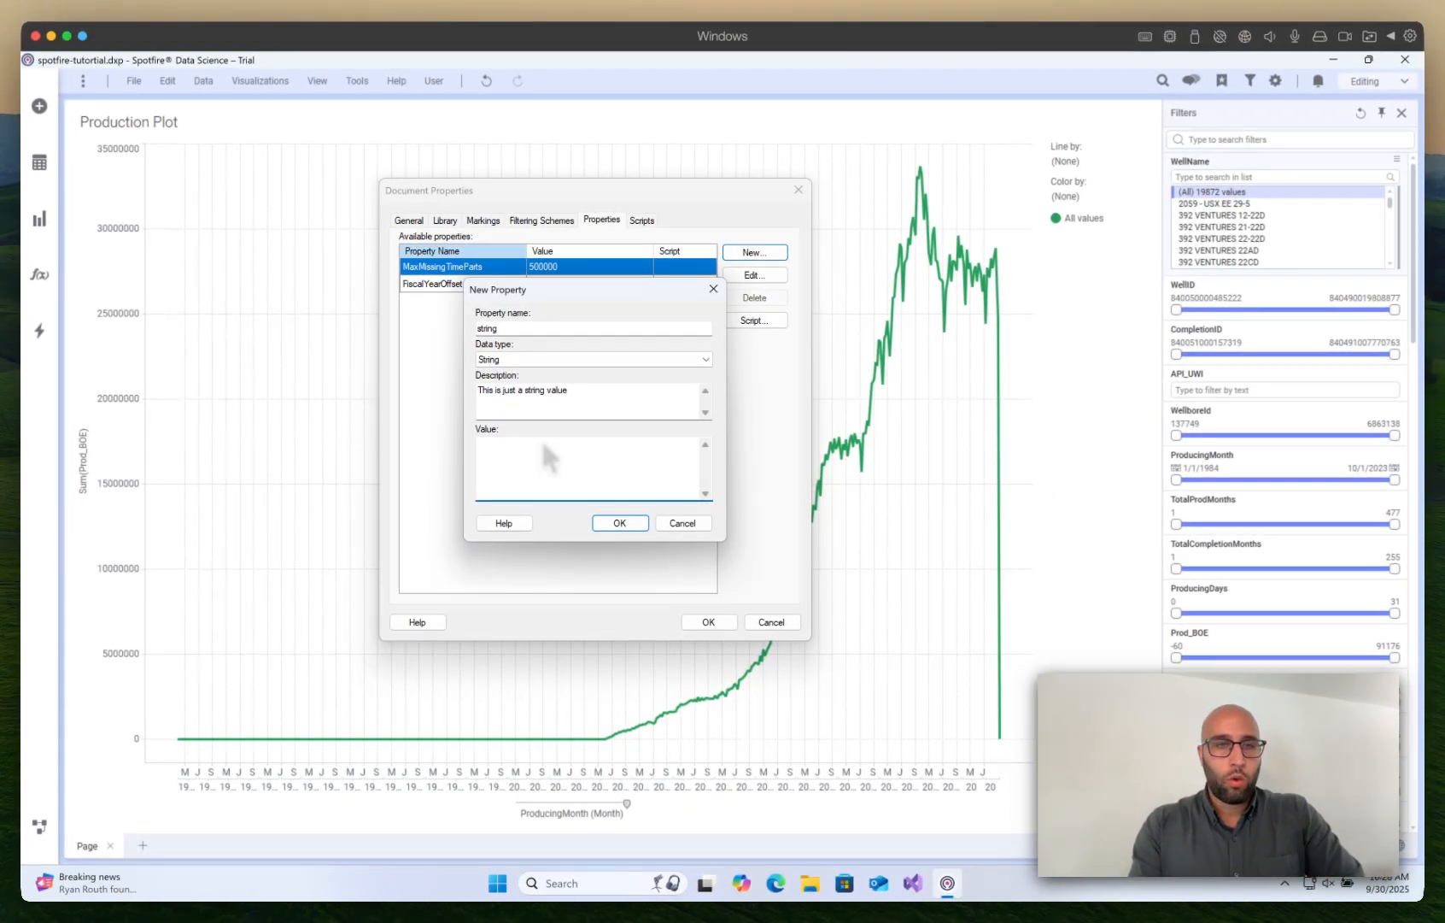
pyautogui.write('hello')
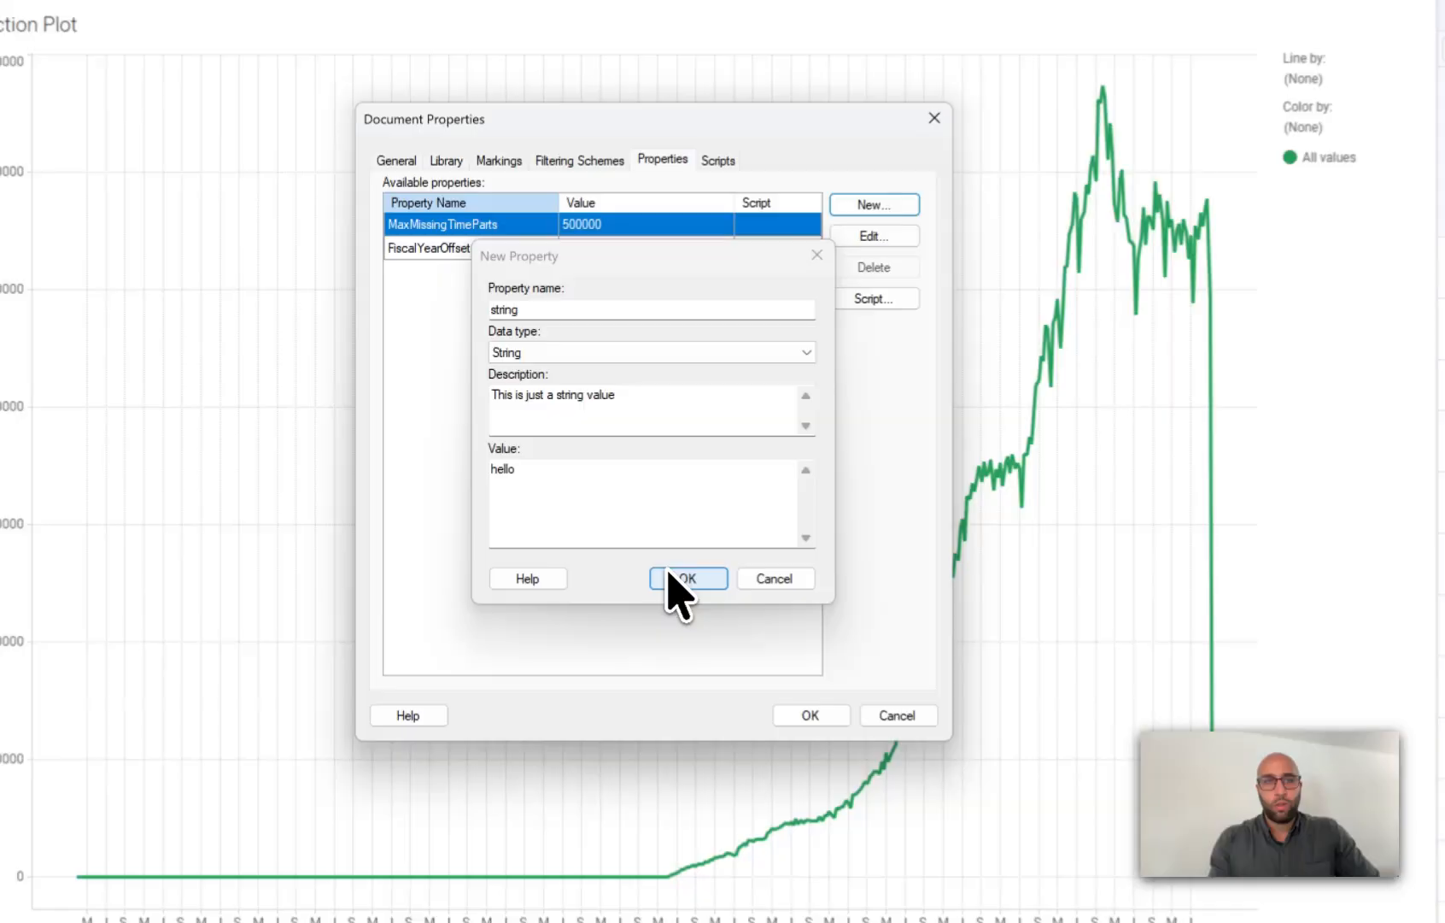
pyautogui.click(620, 523)
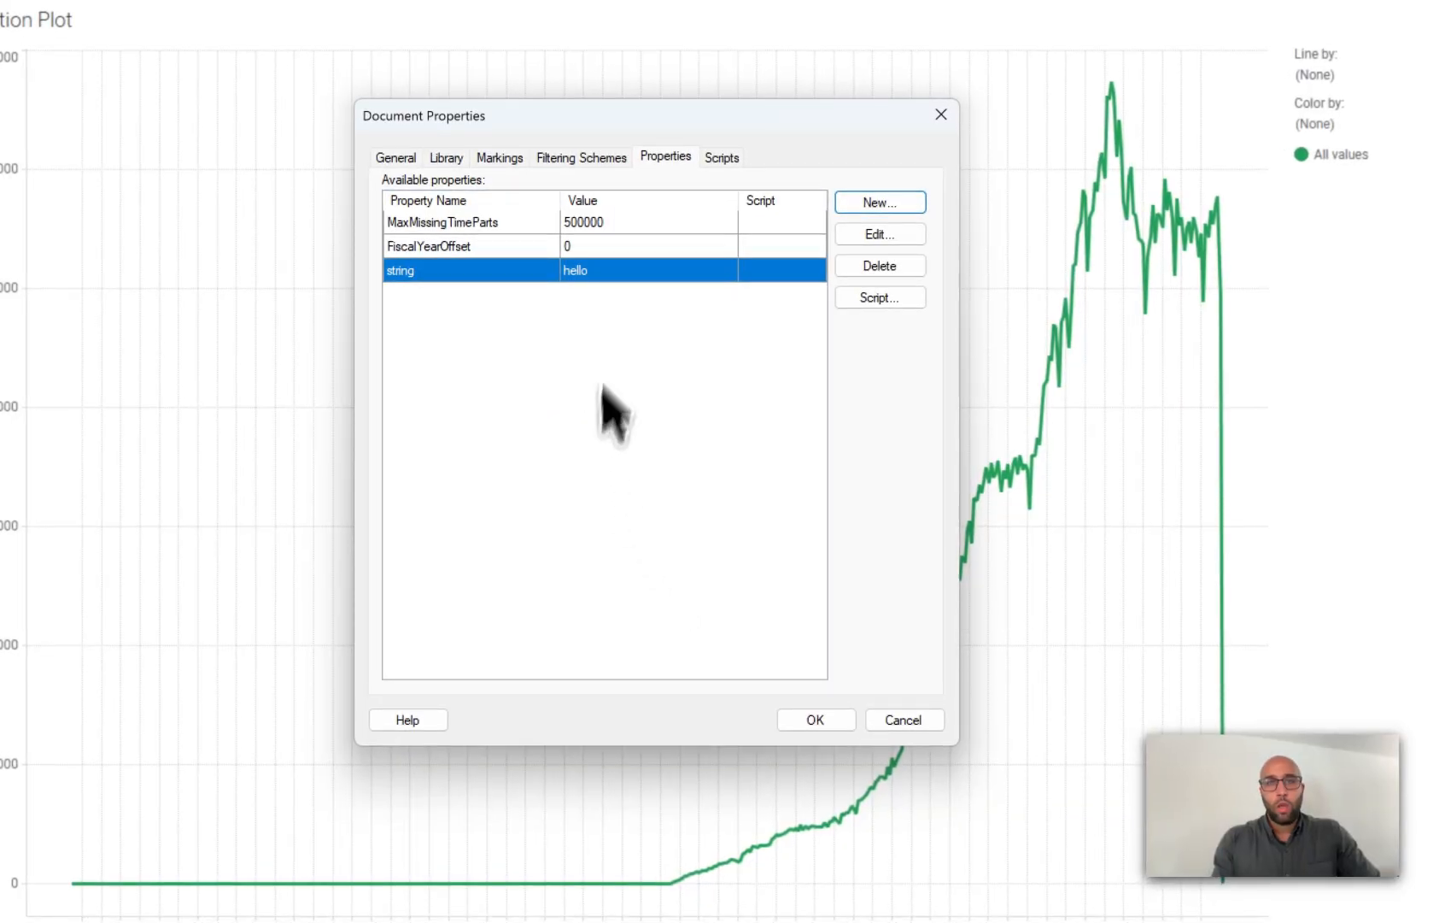
# Step: Start another document property named "number" with the data type Real
pyautogui.click(876, 200)
pyautogui.write('n')
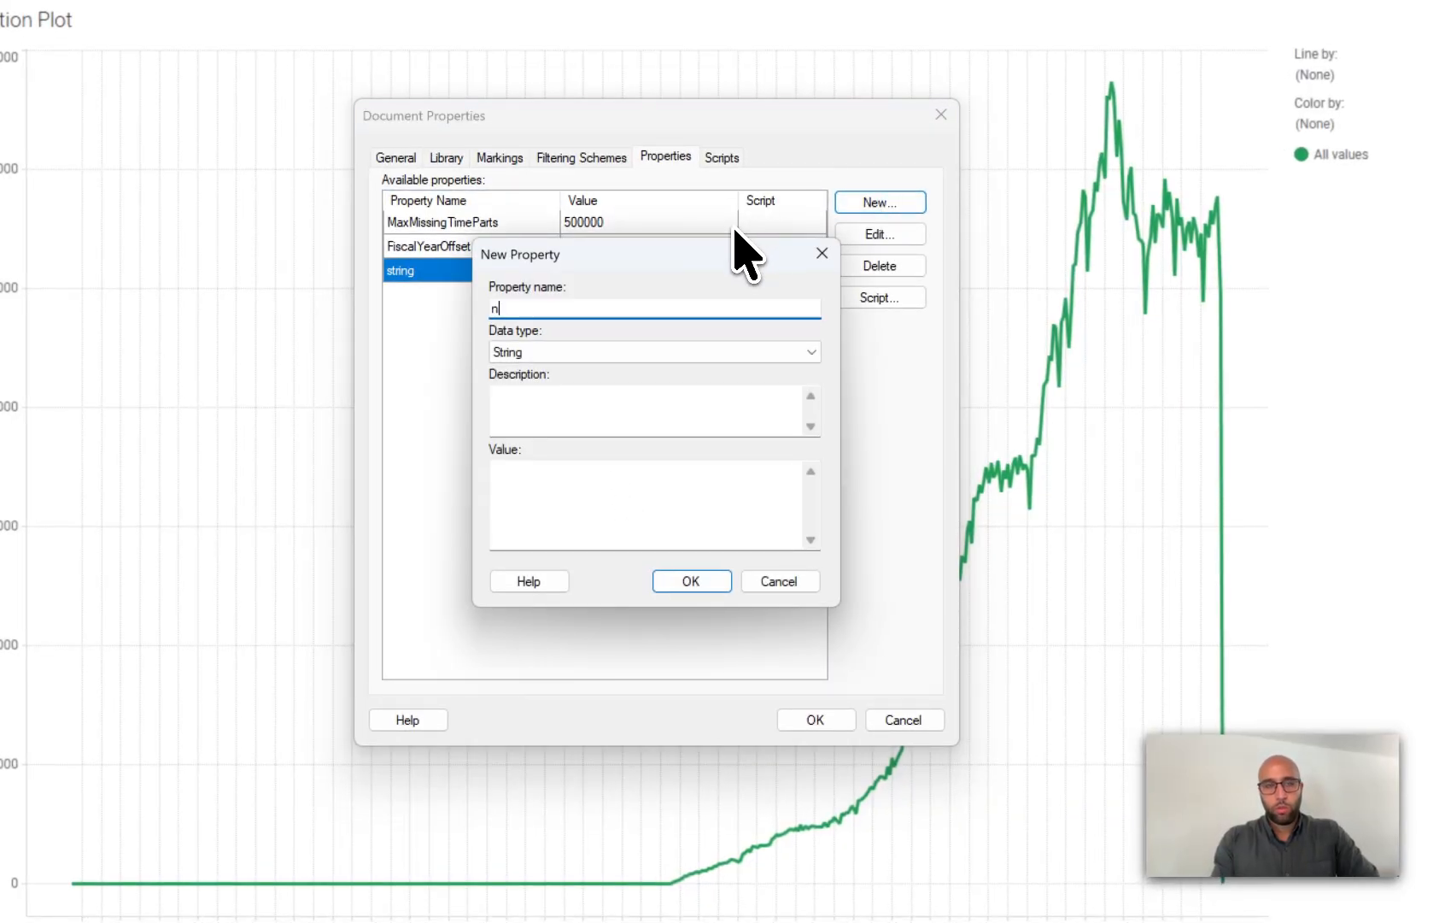
pyautogui.write('umber')
pyautogui.click(774, 350)
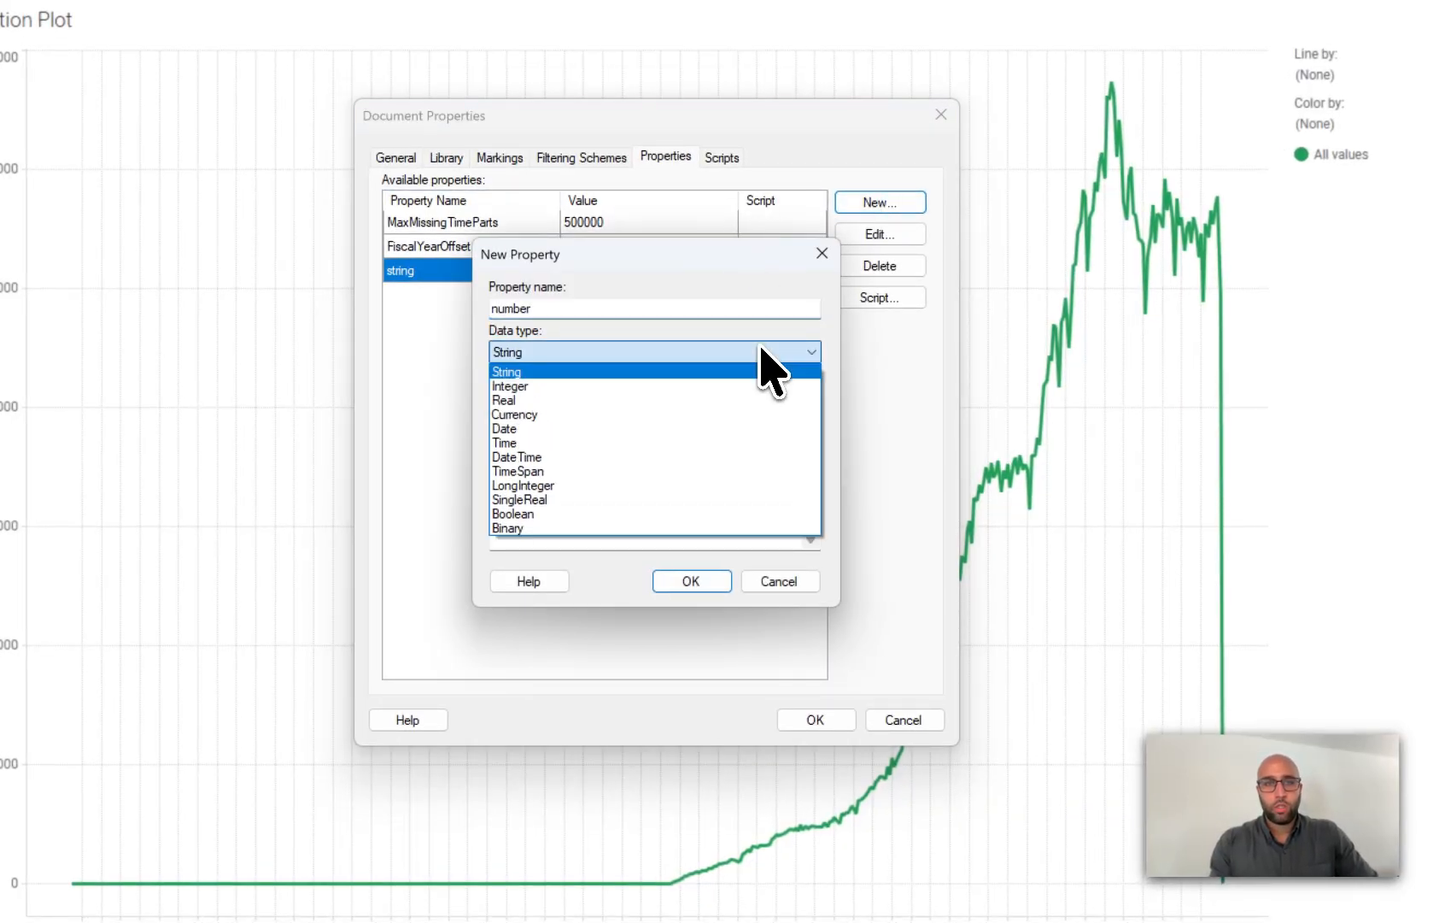
pyautogui.click(610, 400)
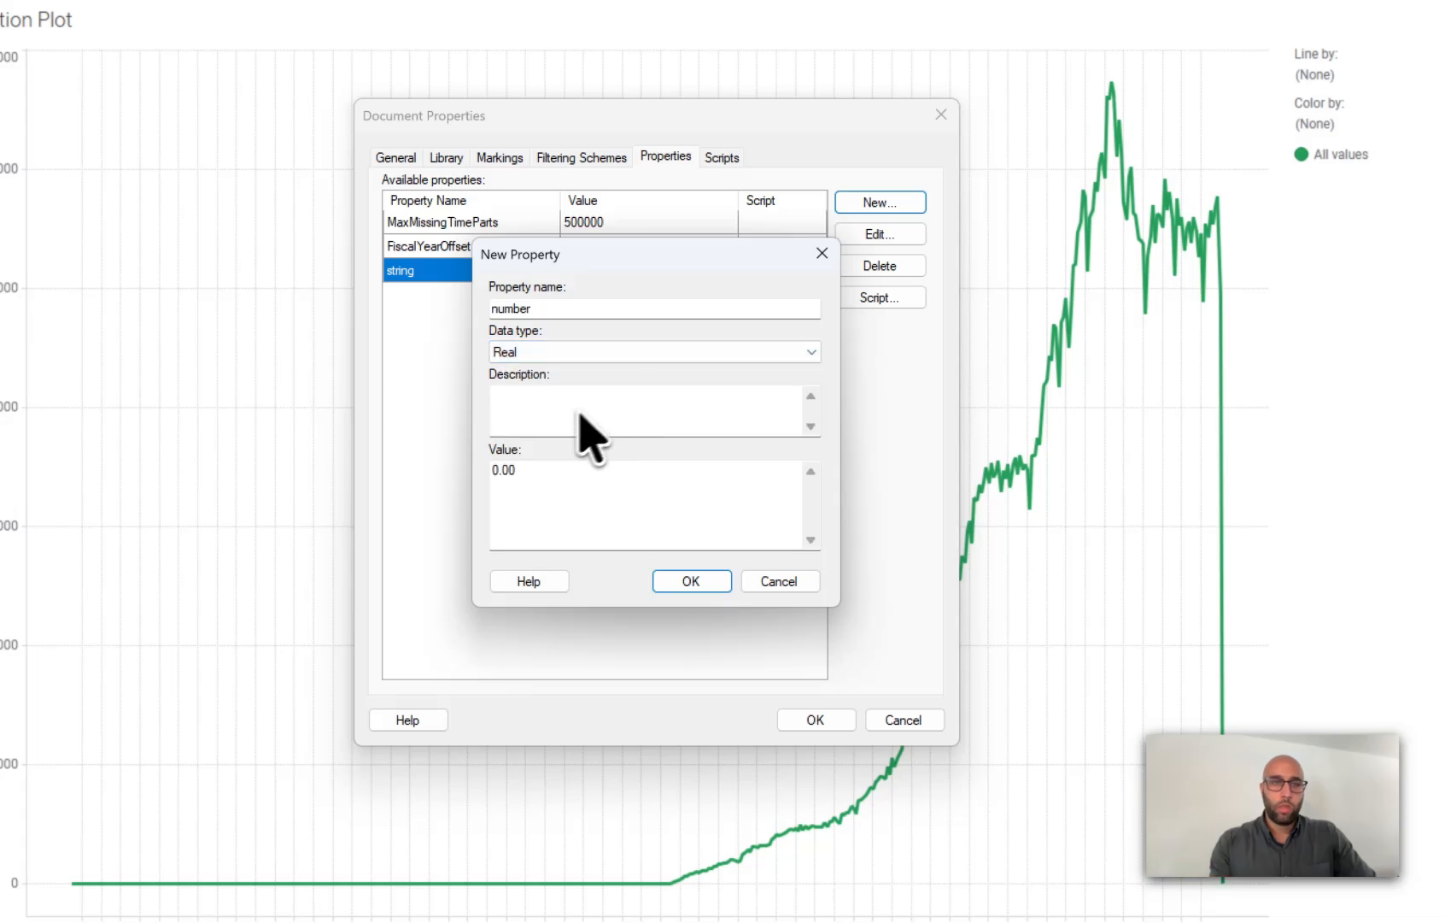
# Step: Describe the number property as "This is a real value", set its value to 10, create it and apply the document properties
pyautogui.click(557, 417)
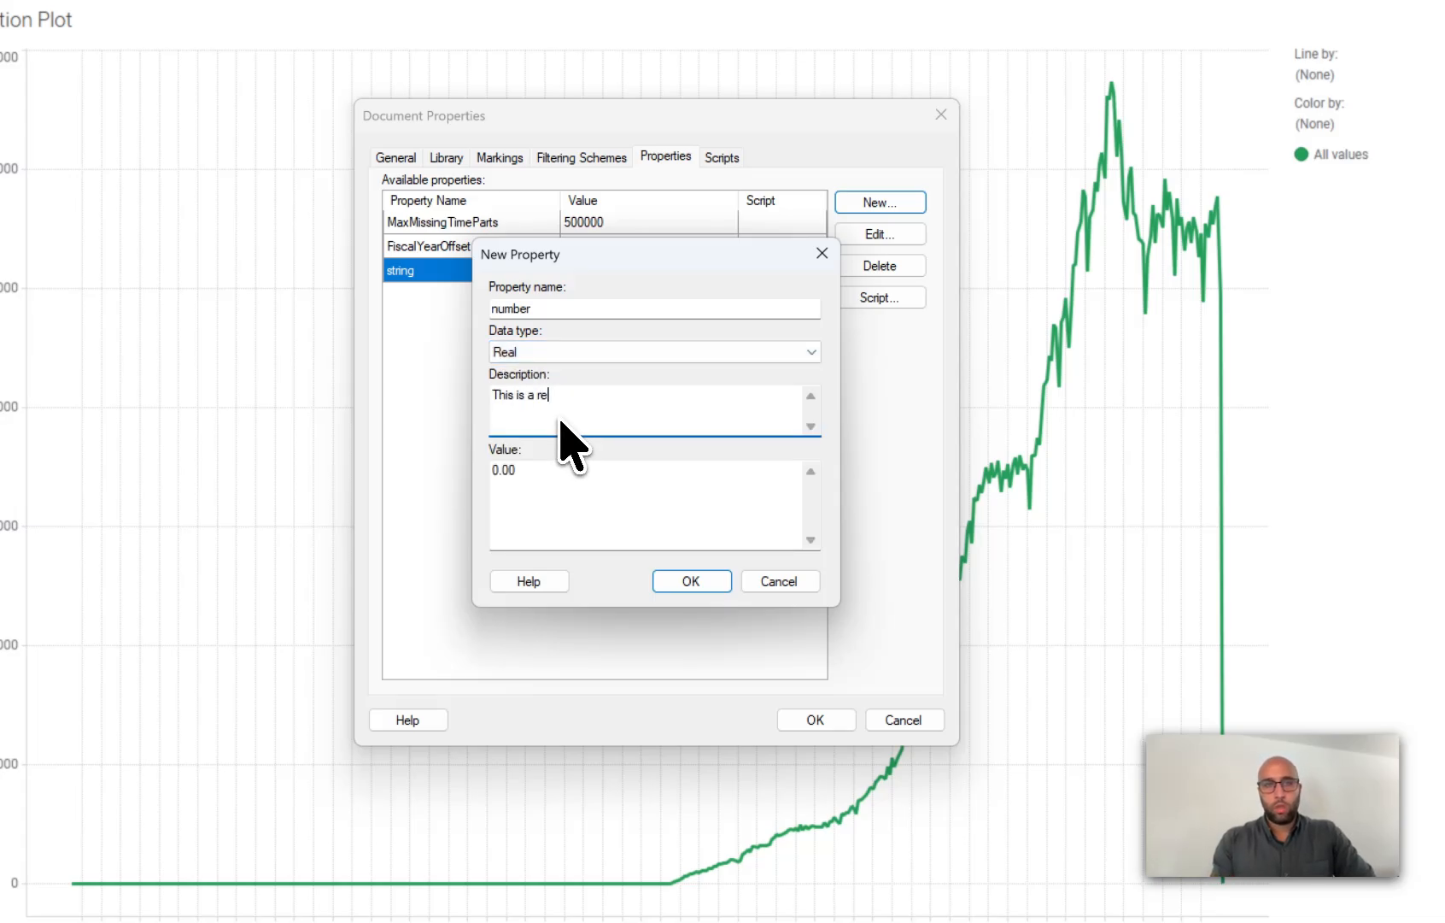
pyautogui.write('This is a real value')
pyautogui.click(564, 504)
pyautogui.hotkey('ctrl', 'a')
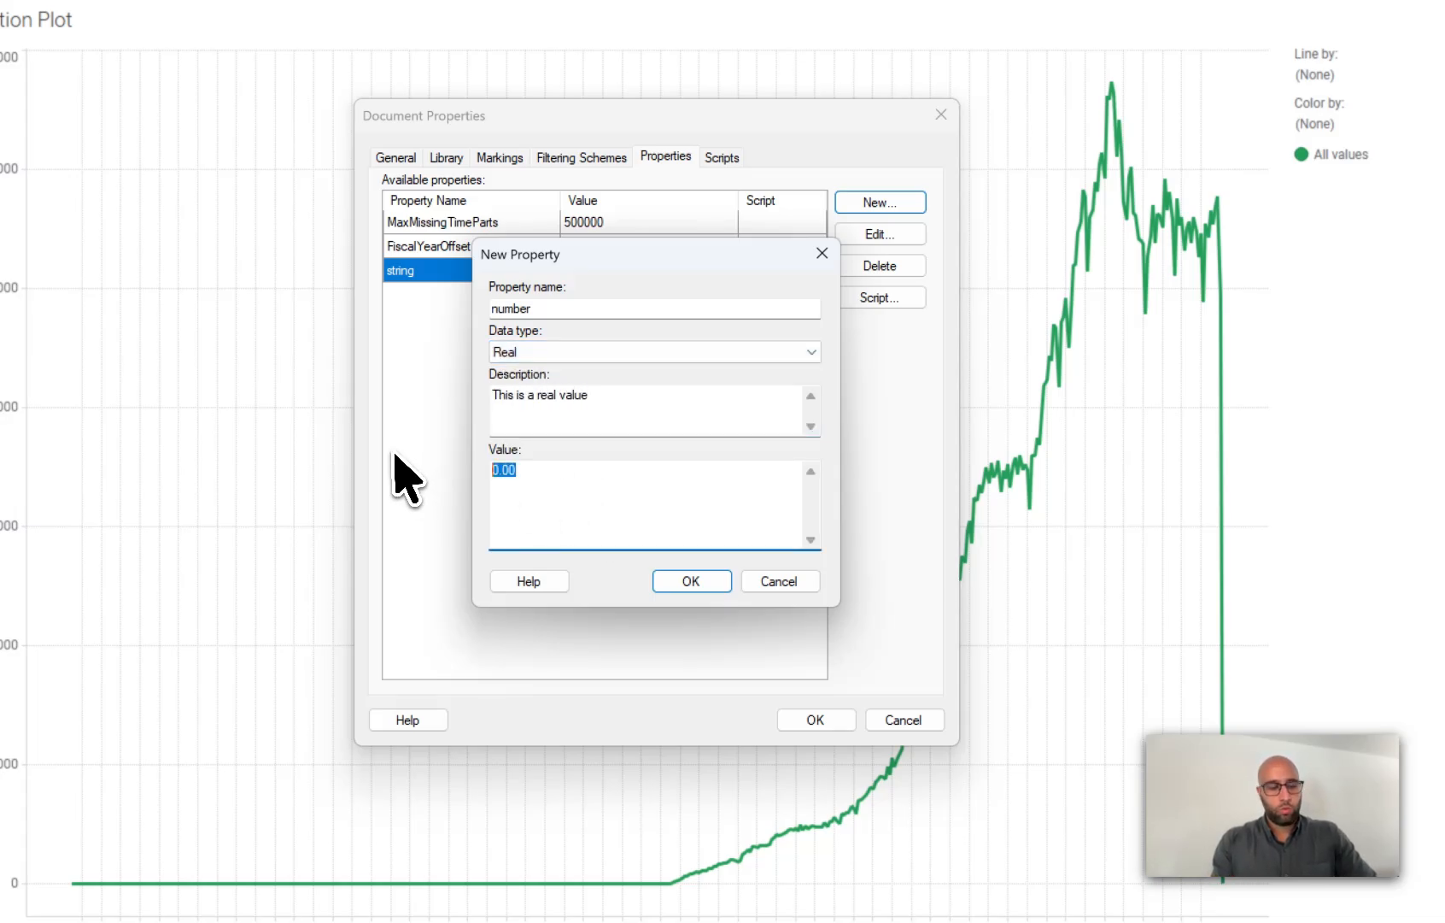
pyautogui.write('10')
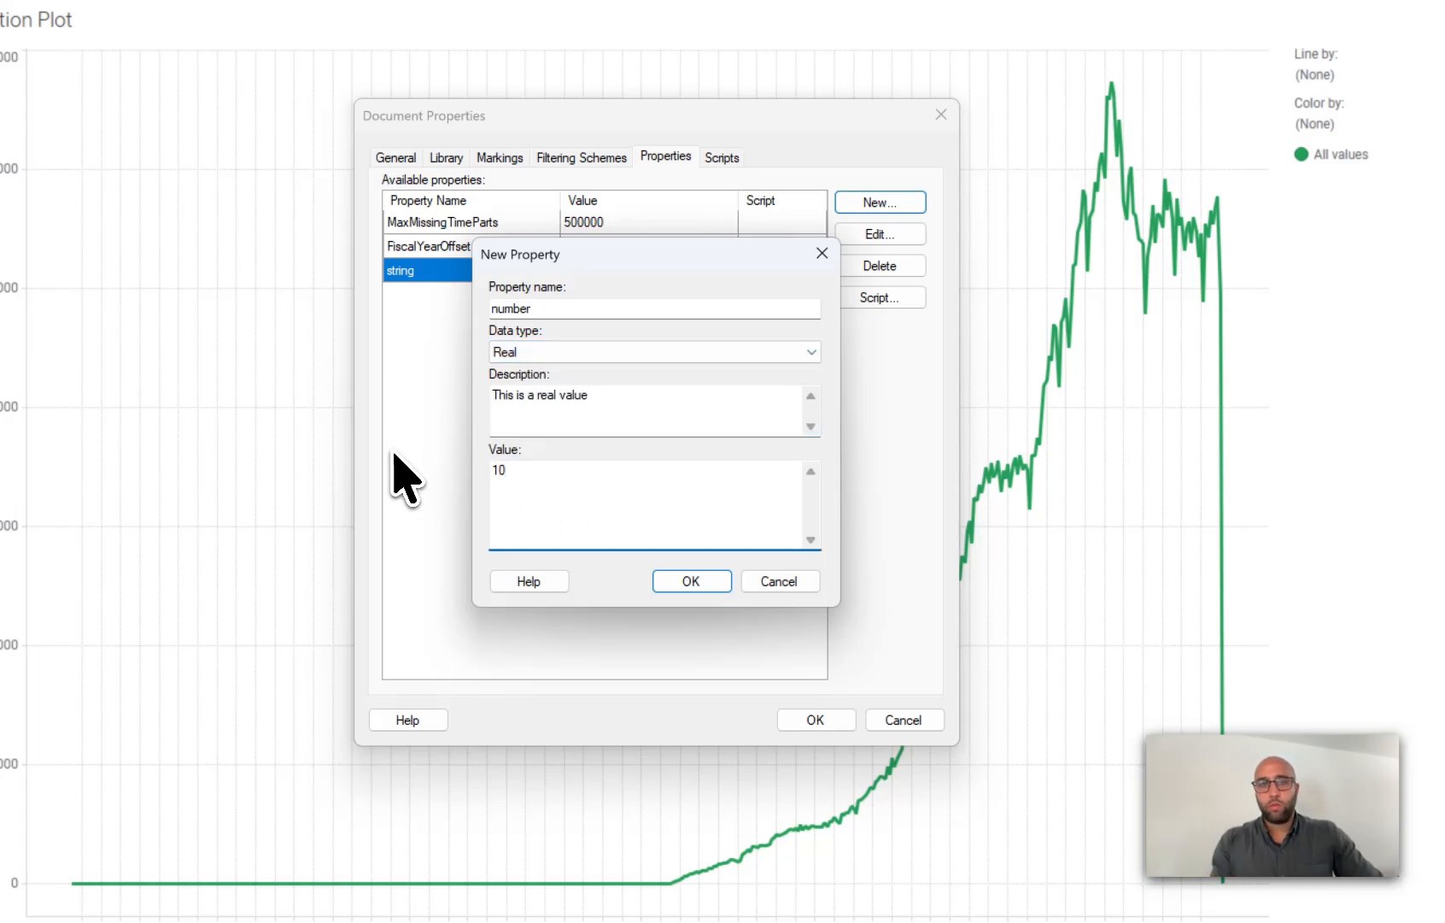
pyautogui.click(679, 581)
pyautogui.click(801, 717)
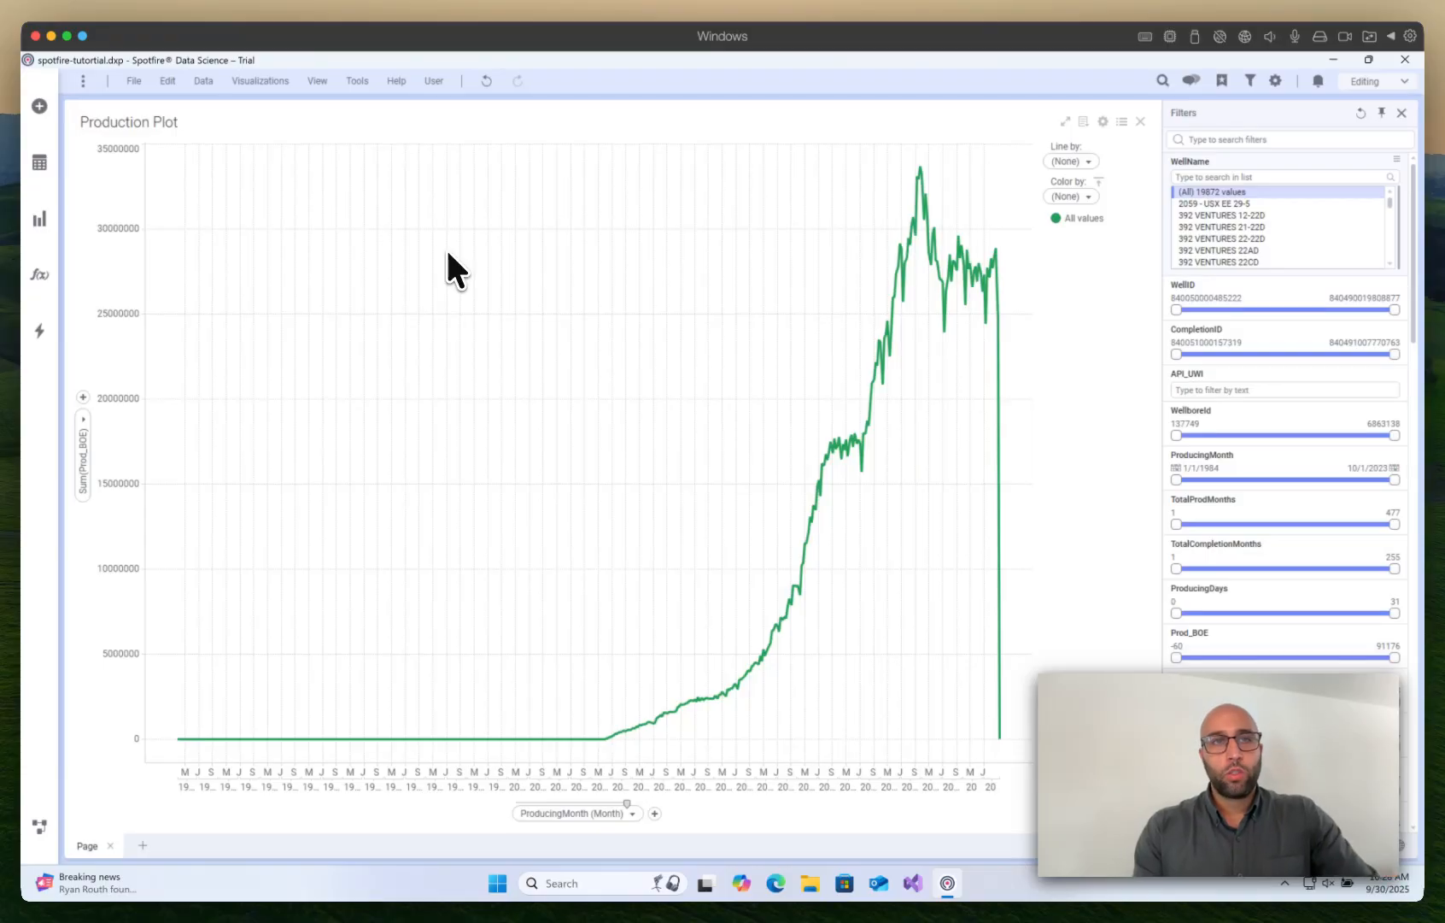
# Step: Start a calculated column with the expression [Prod_BOE] * ${number}, inserting the Prod_BOE column and the number document property
pyautogui.click(205, 83)
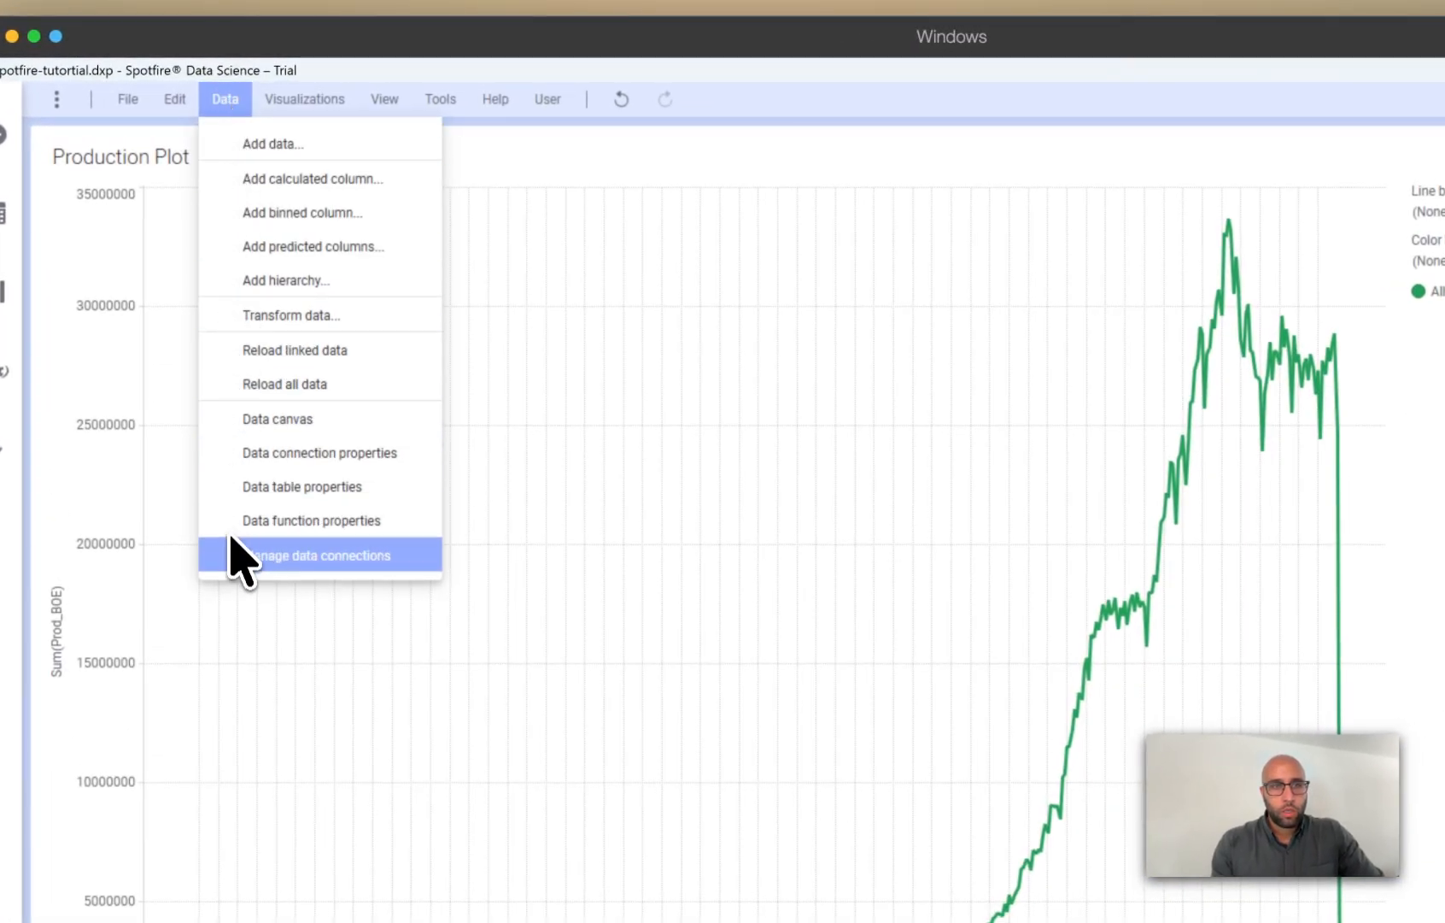
pyautogui.click(258, 179)
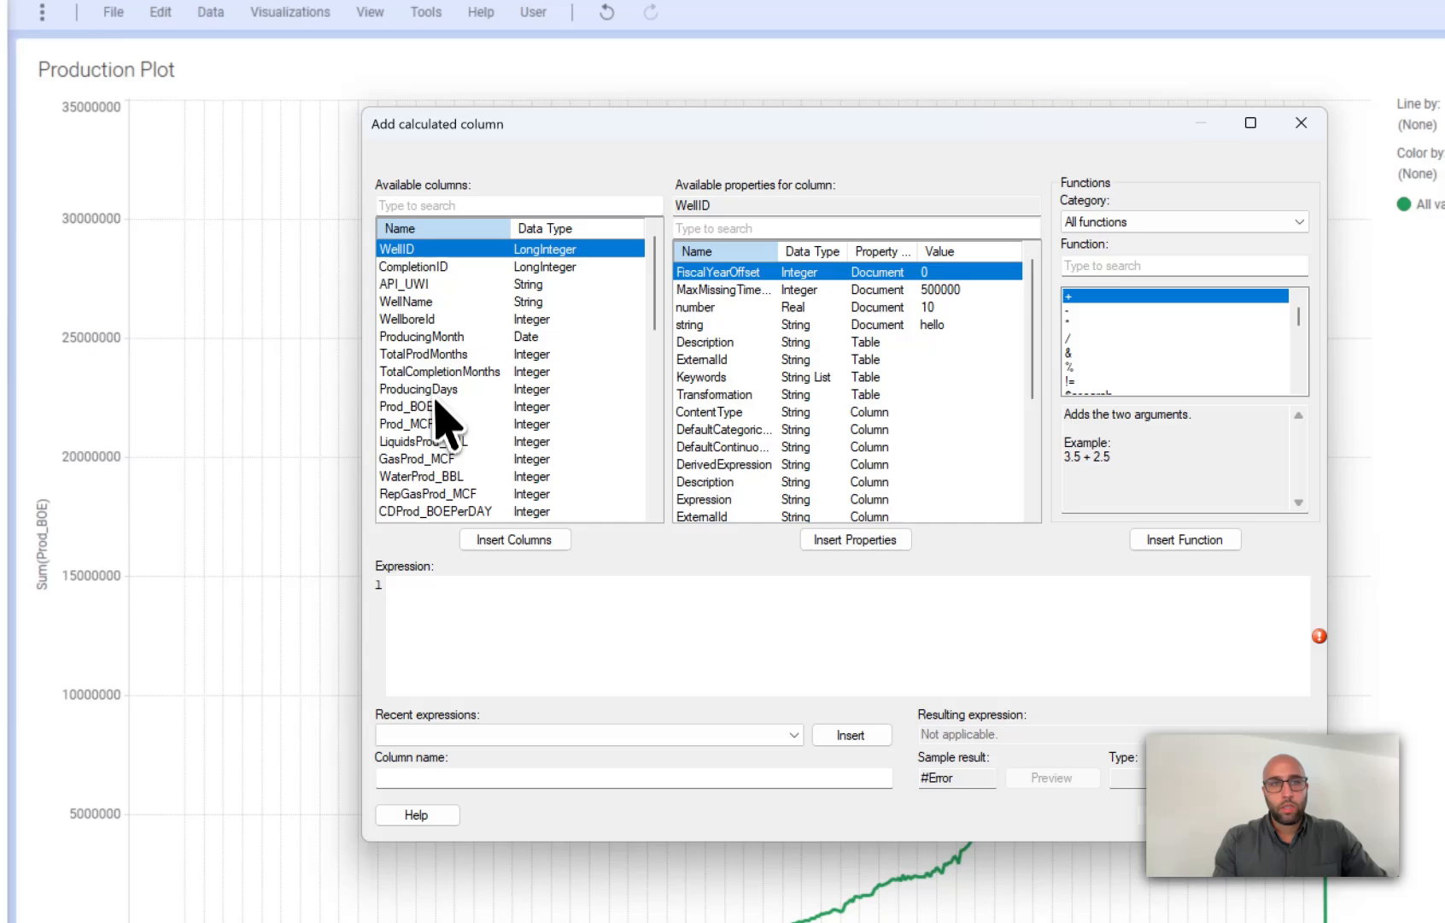
pyautogui.doubleClick(431, 406)
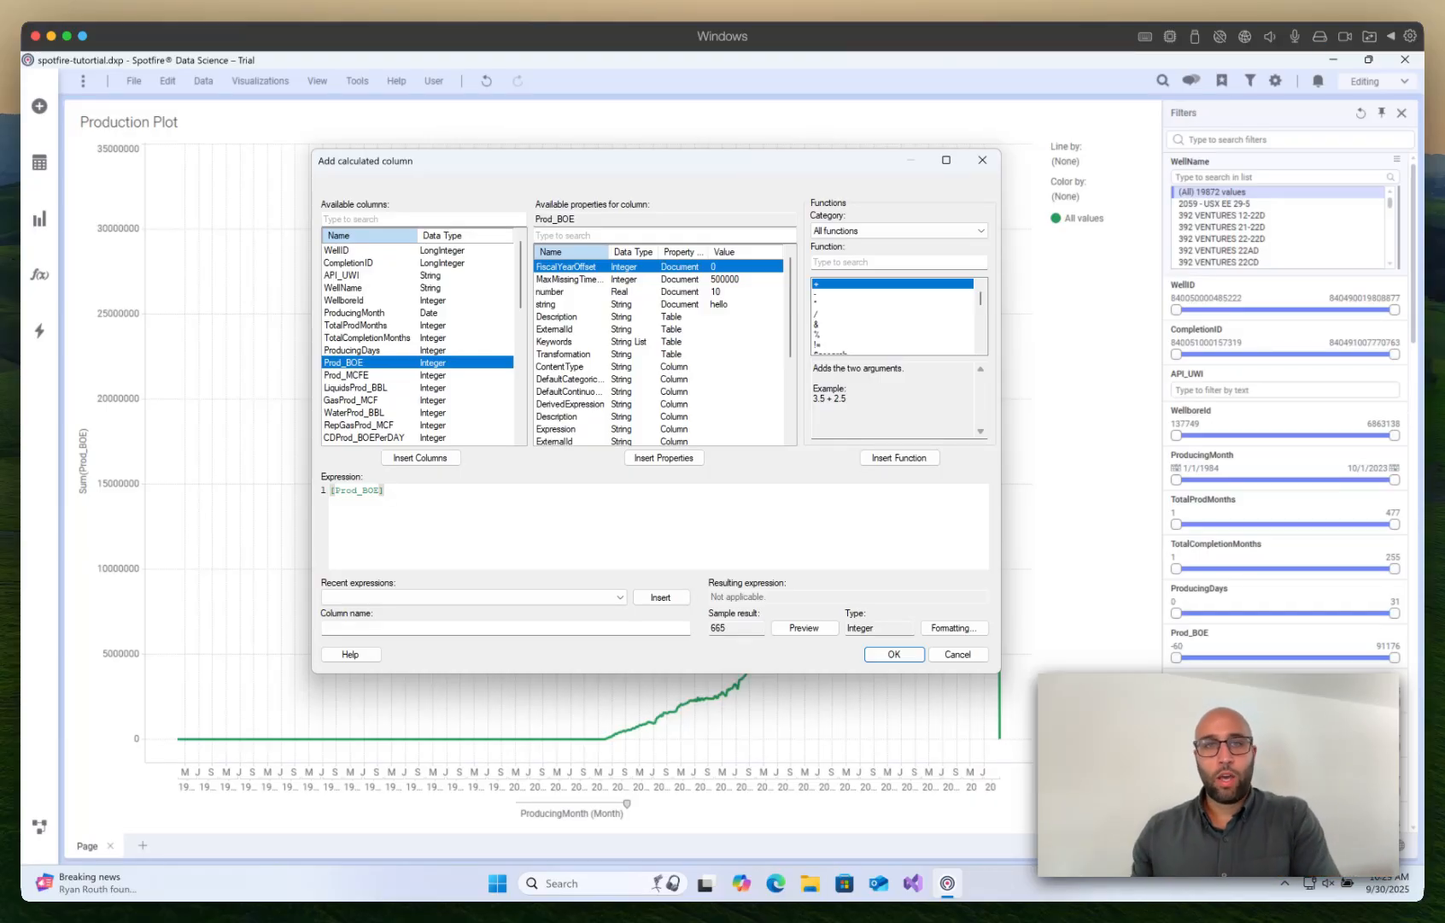
pyautogui.write('*')
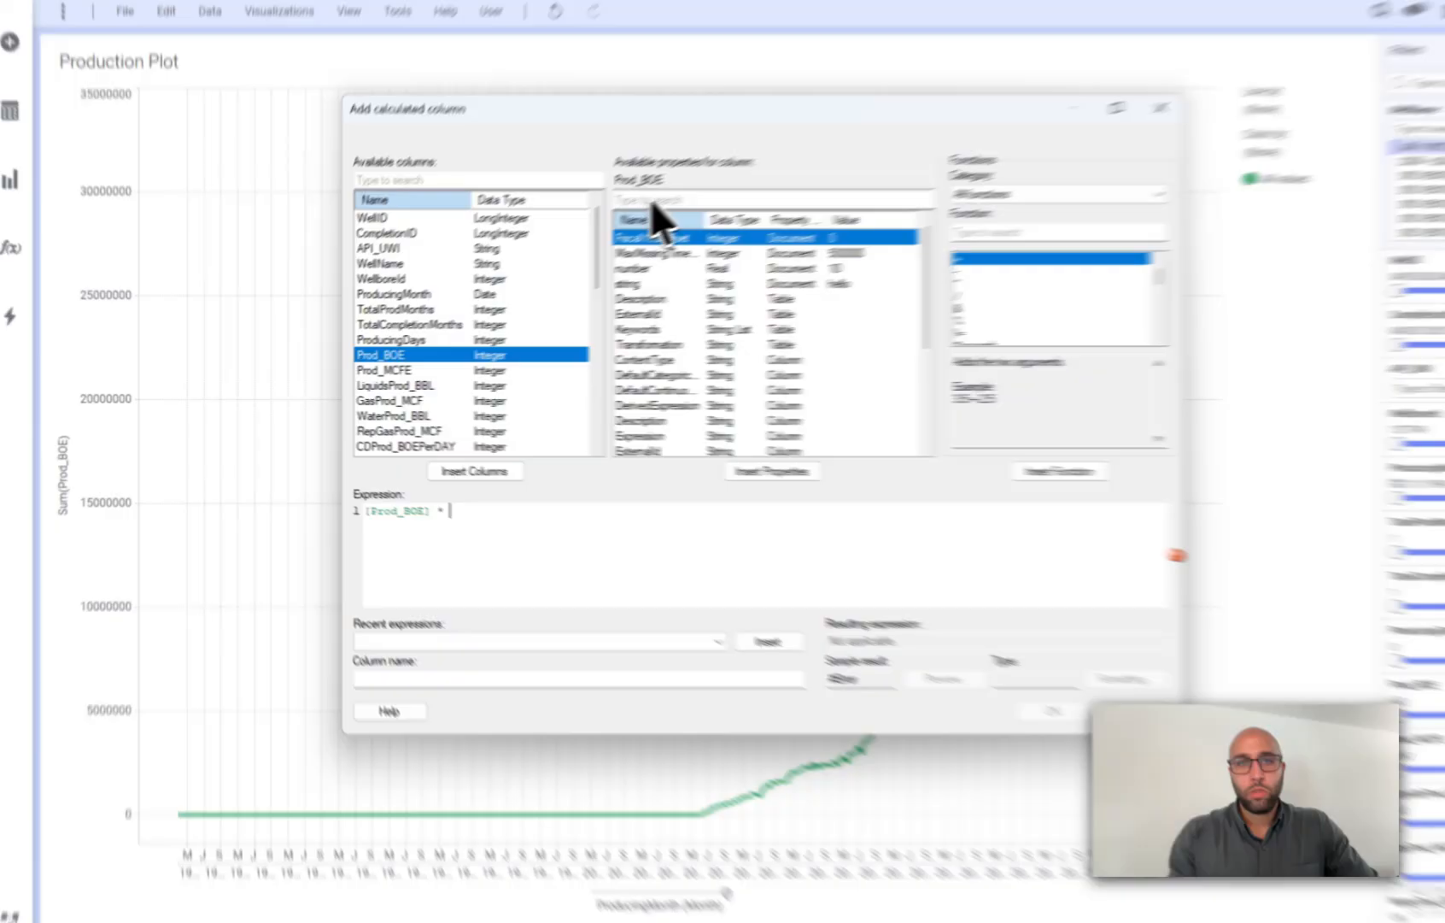
pyautogui.click(563, 236)
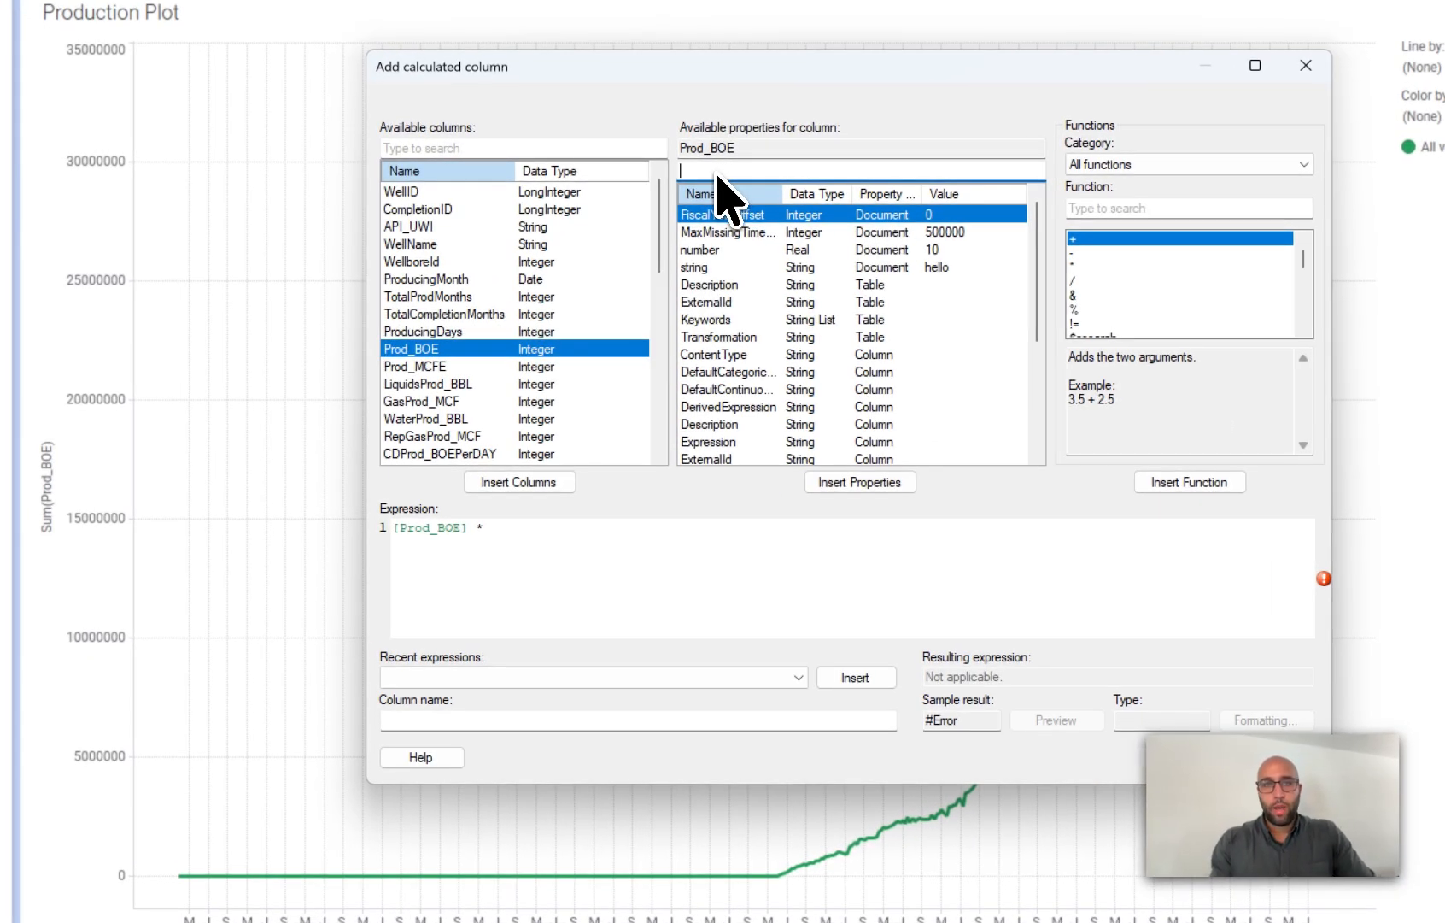
pyautogui.click(713, 250)
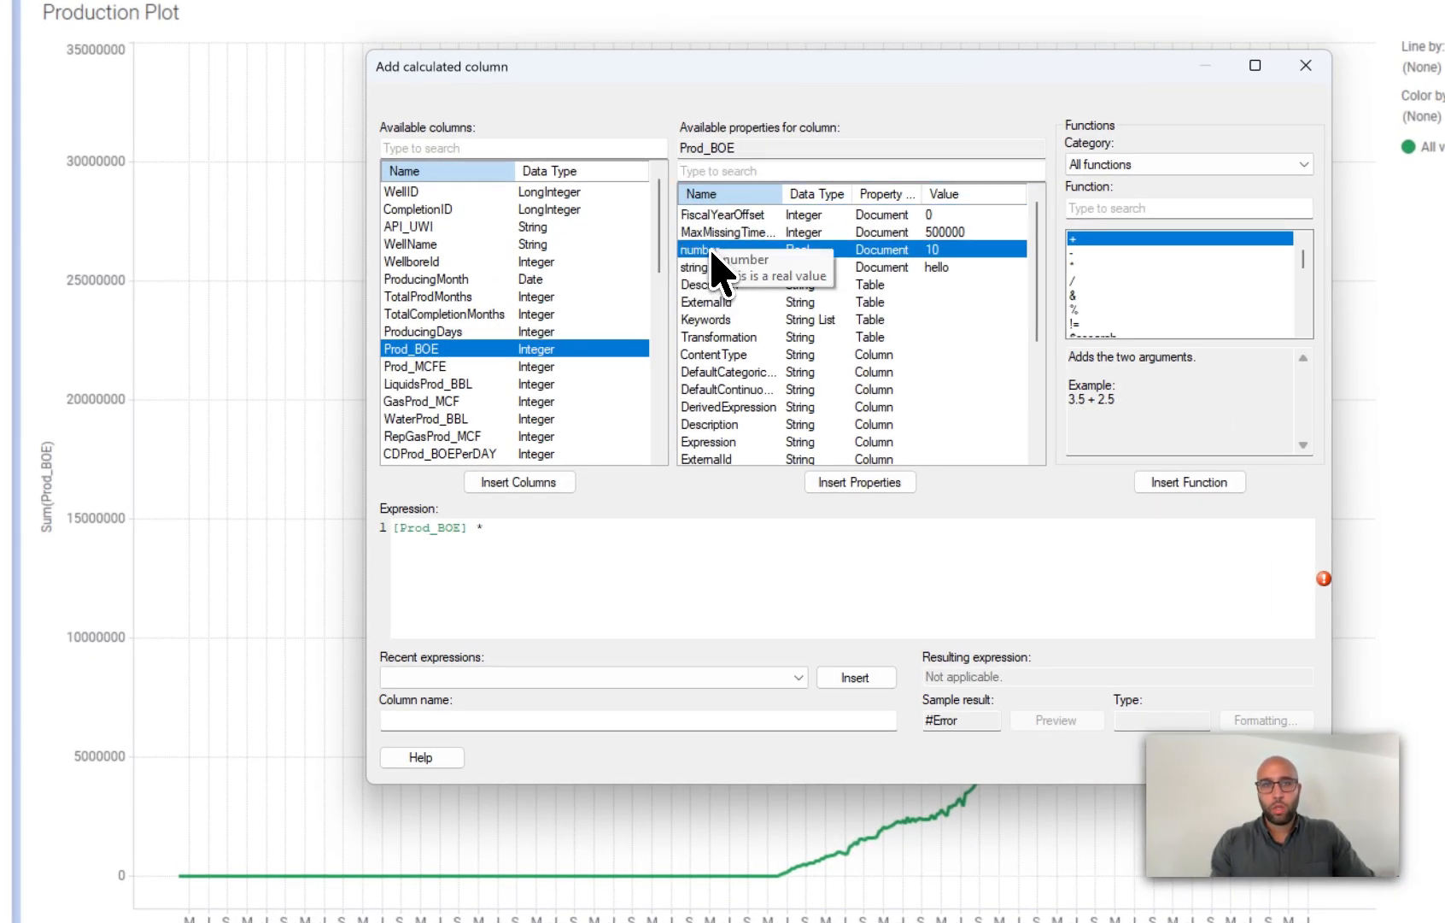
pyautogui.doubleClick(712, 250)
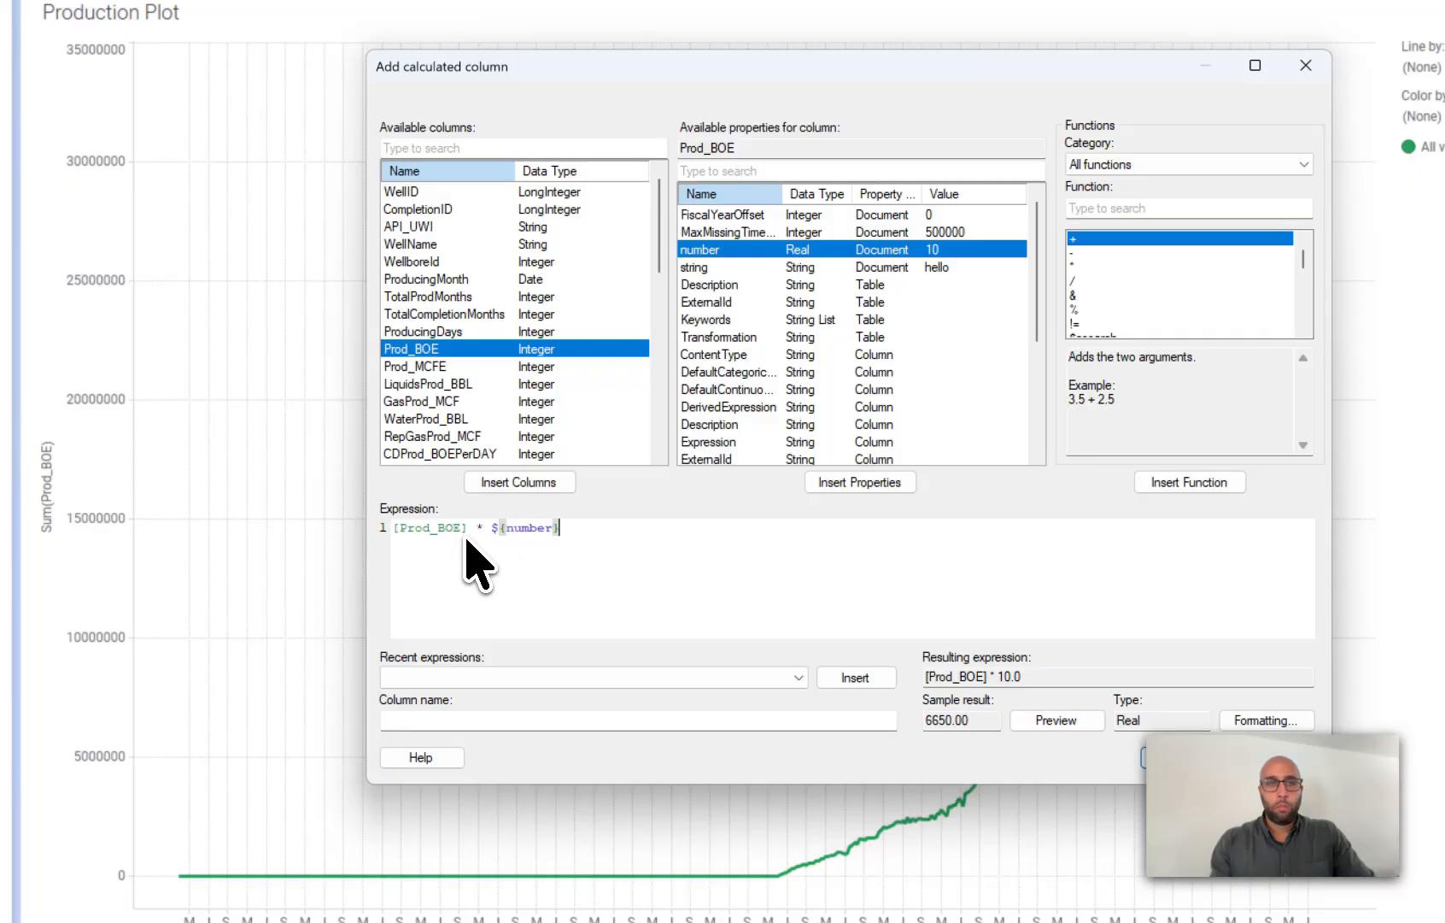
pyautogui.moveTo(465, 538); pyautogui.dragTo(381, 541)
pyautogui.doubleClick(531, 530)
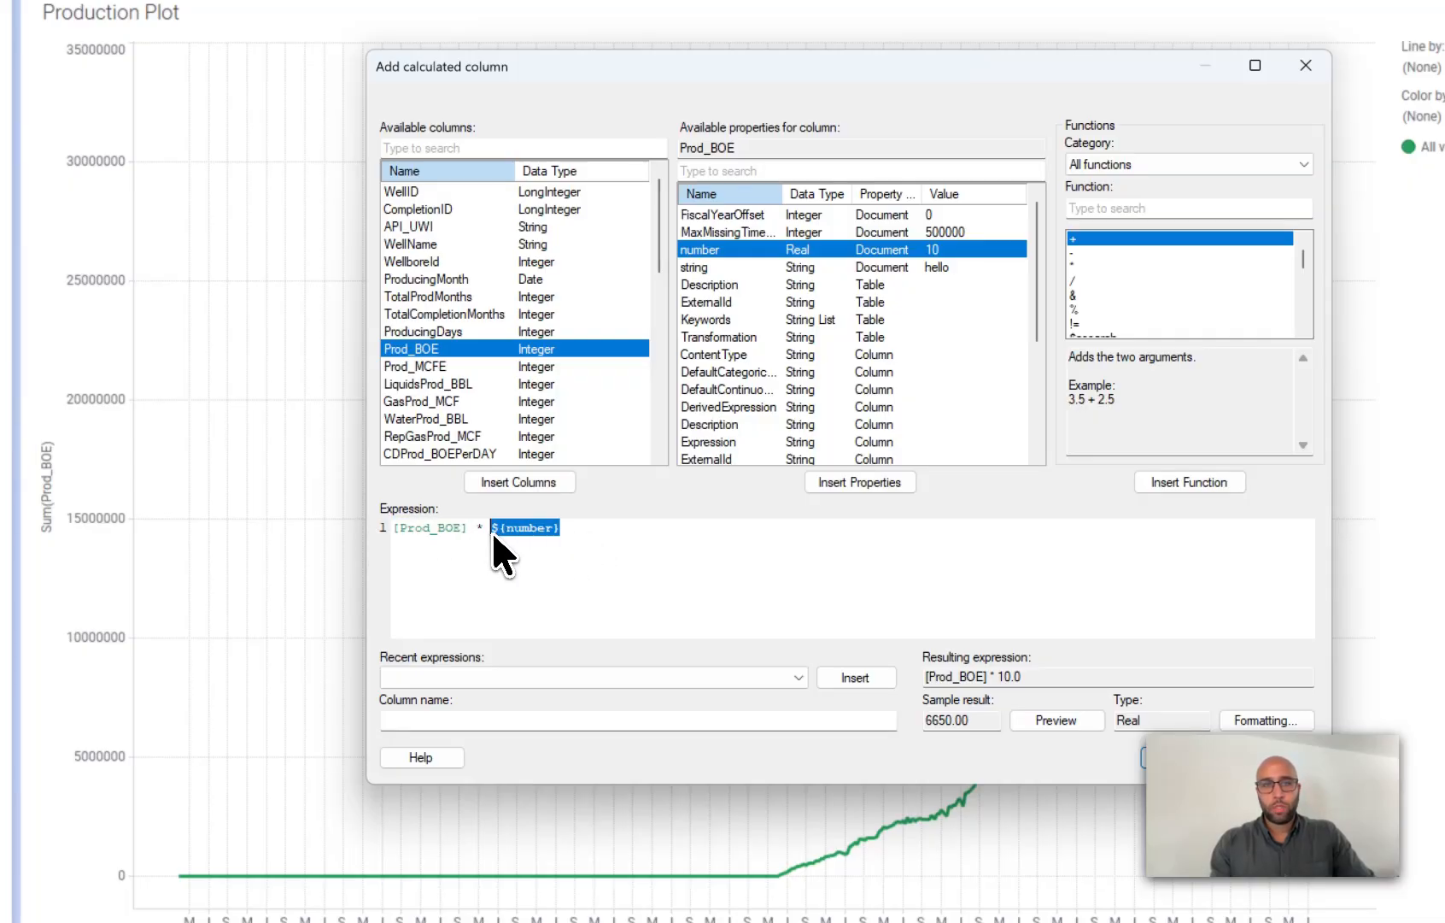
pyautogui.click(608, 553)
# Step: Name the calculated column "adjusted_production" and add it to the data
pyautogui.click(504, 722)
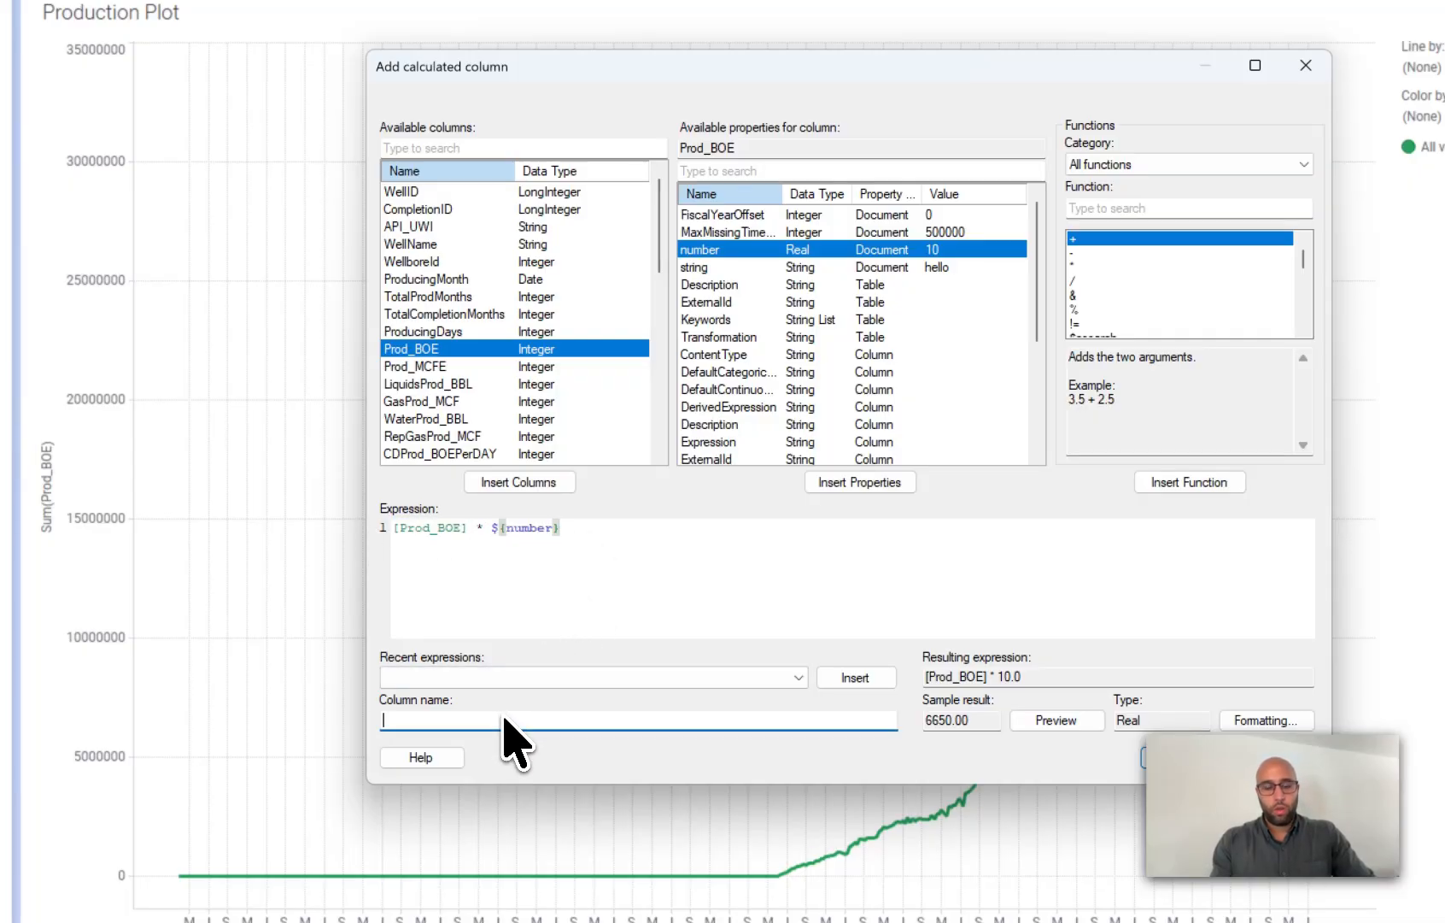
pyautogui.write('adjusted_')
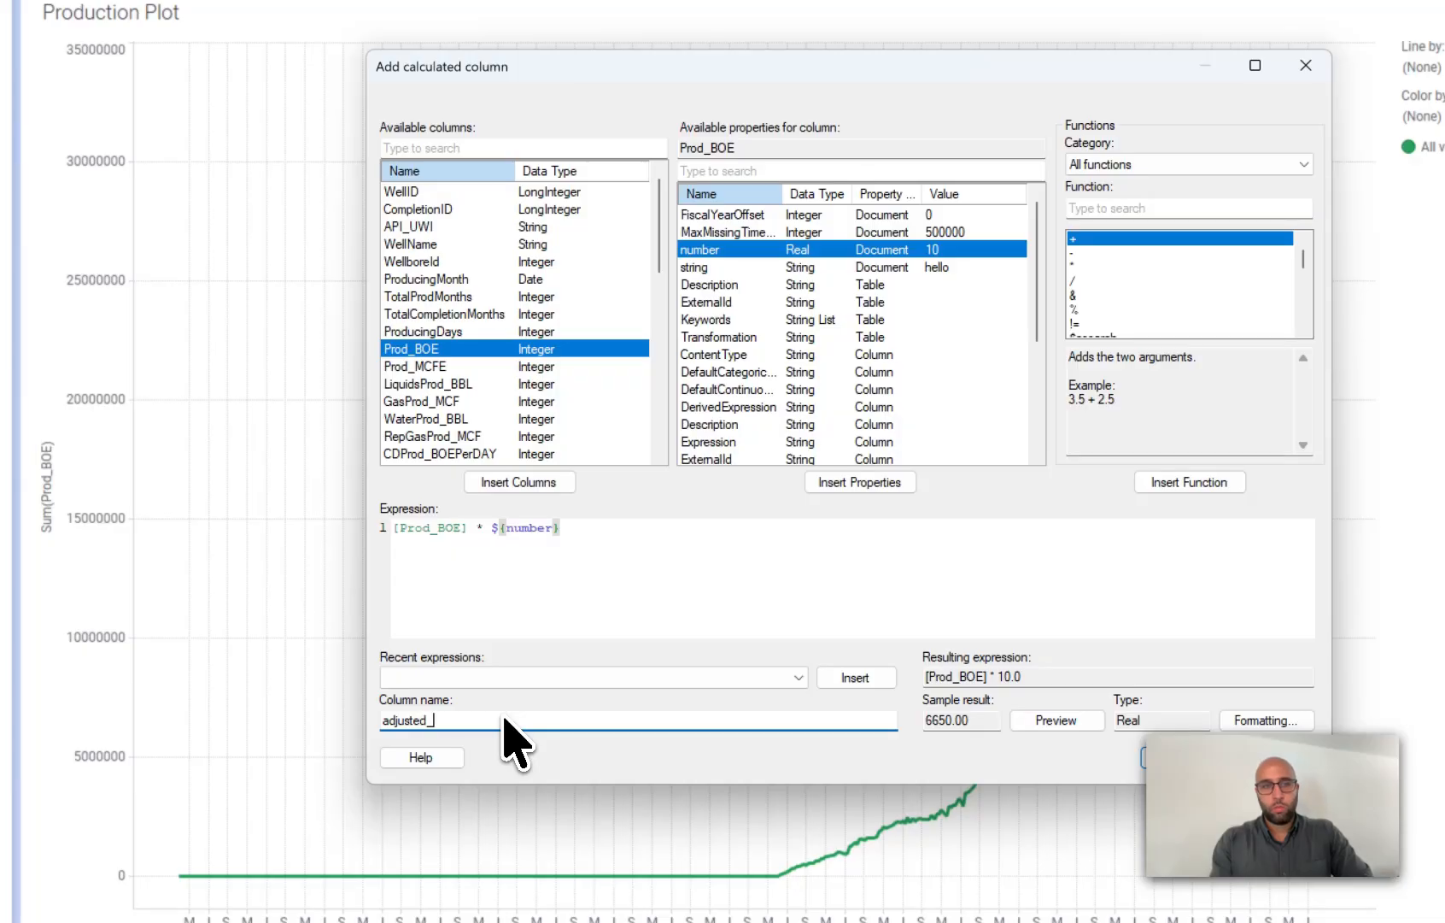
pyautogui.write('production')
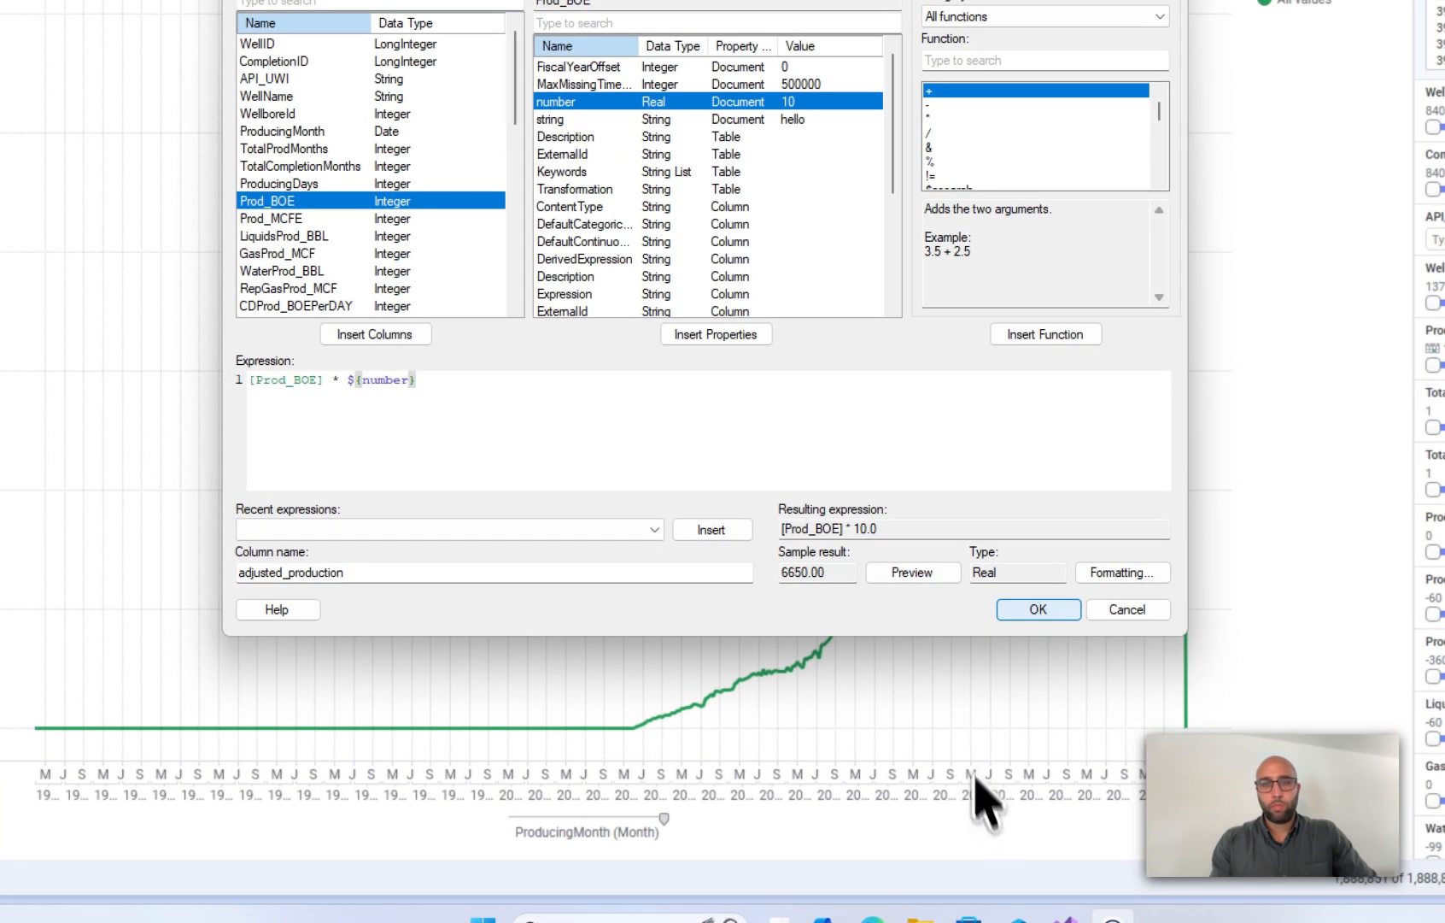
pyautogui.click(1004, 605)
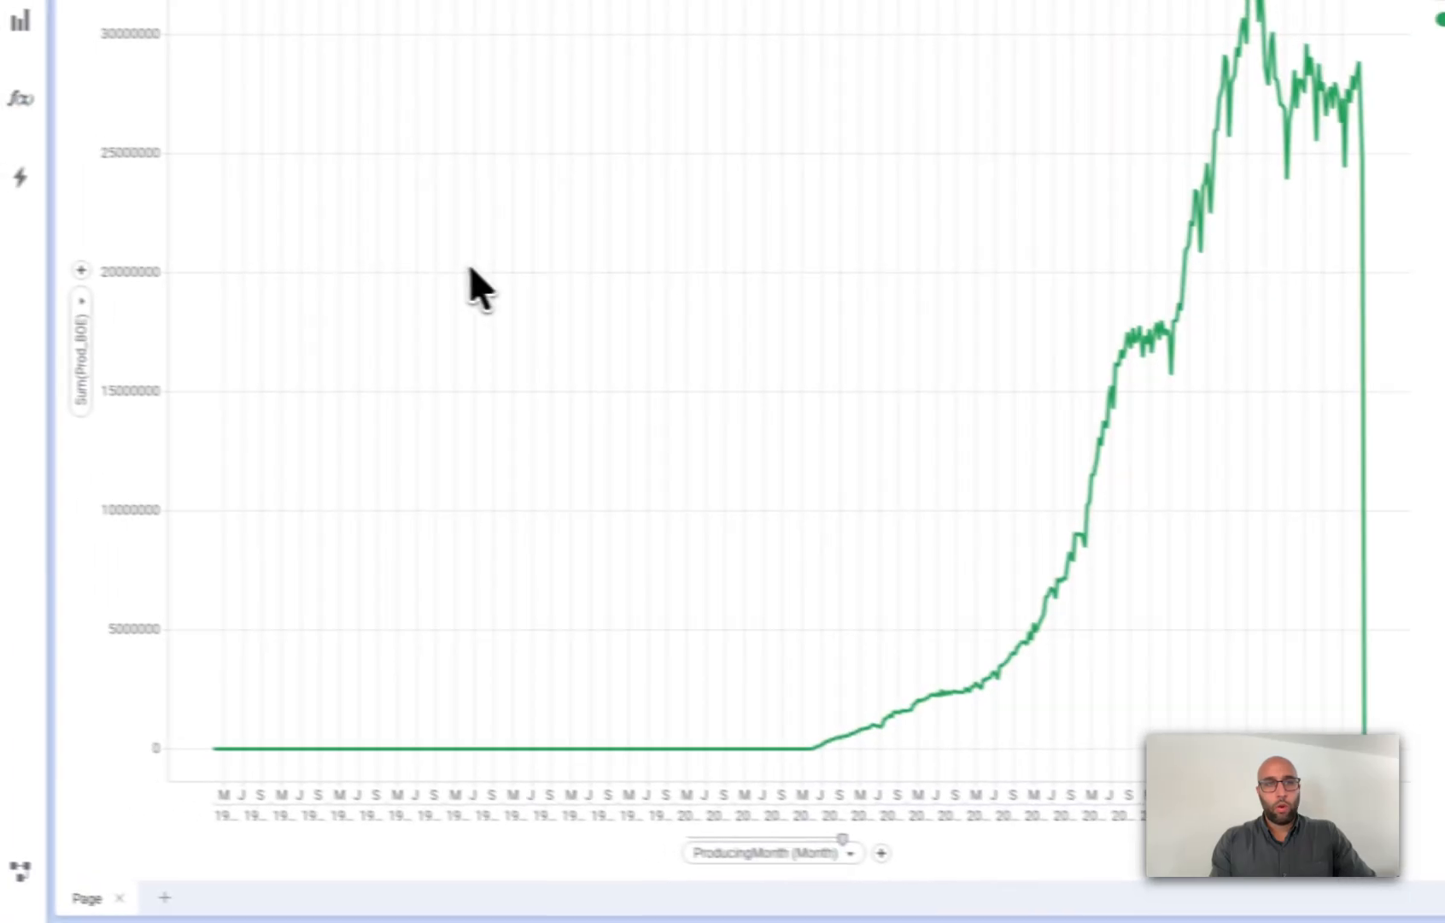
# Step: Duplicate the production plot and set the copy's value axis to the sum of adjusted_production
pyautogui.rightClick(484, 346)
pyautogui.click(513, 641)
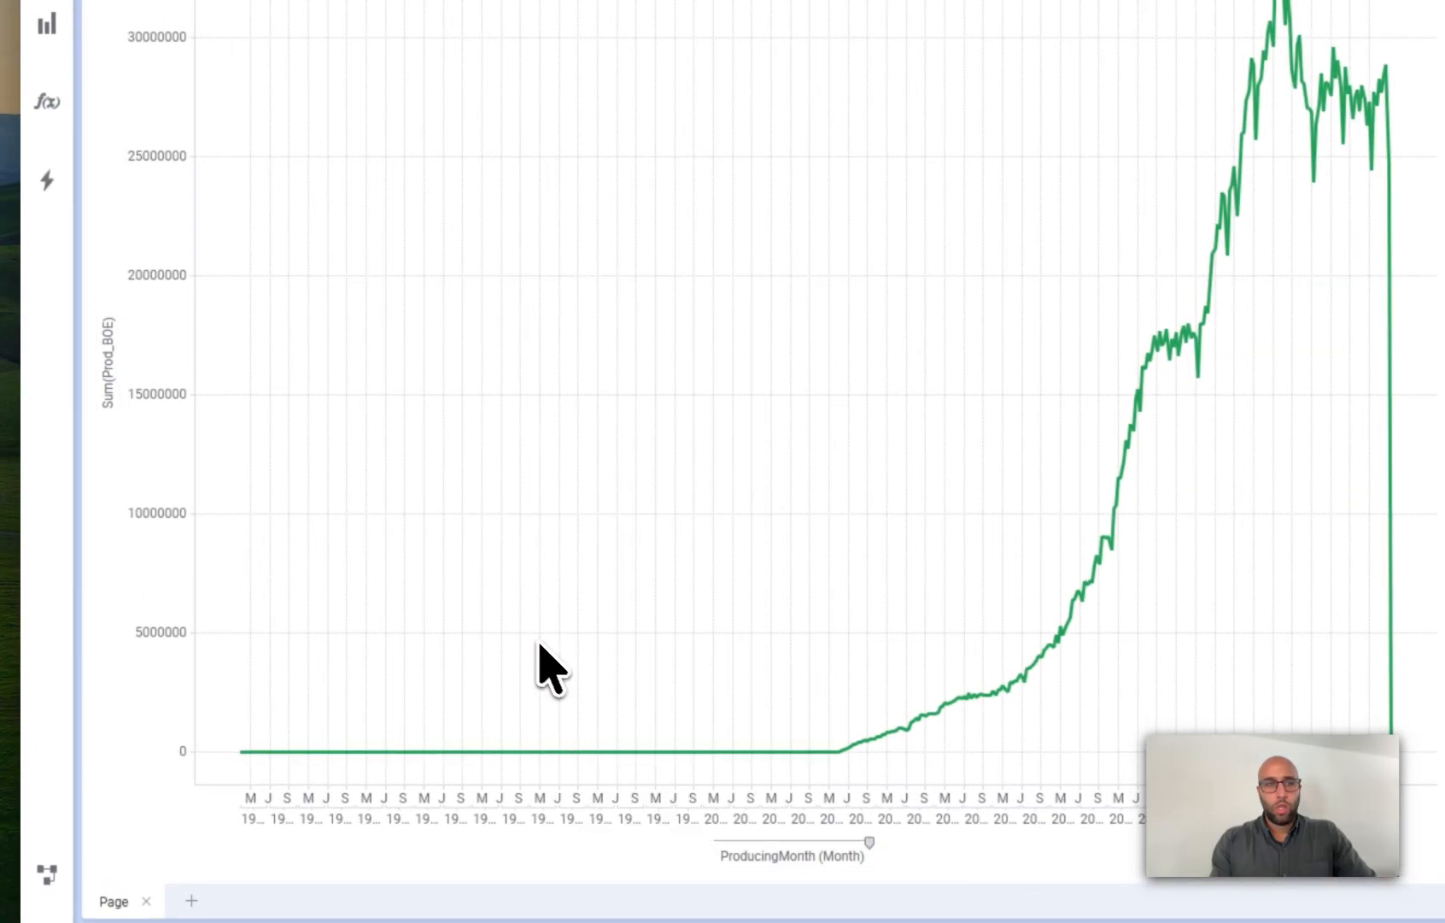
pyautogui.click(111, 564)
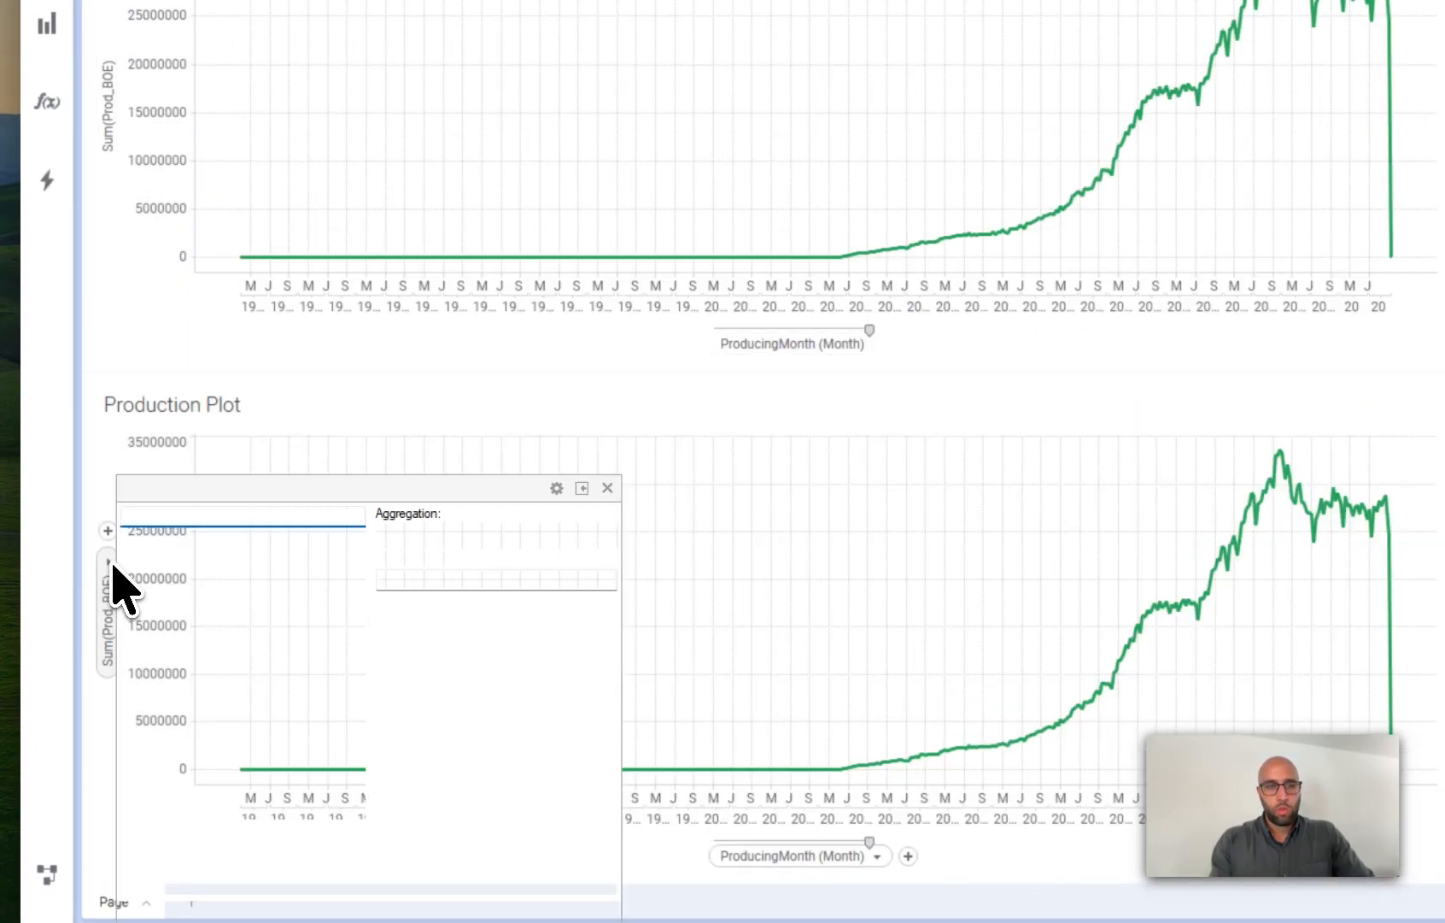
pyautogui.scroll(-5, 161, 768)
pyautogui.click(175, 803)
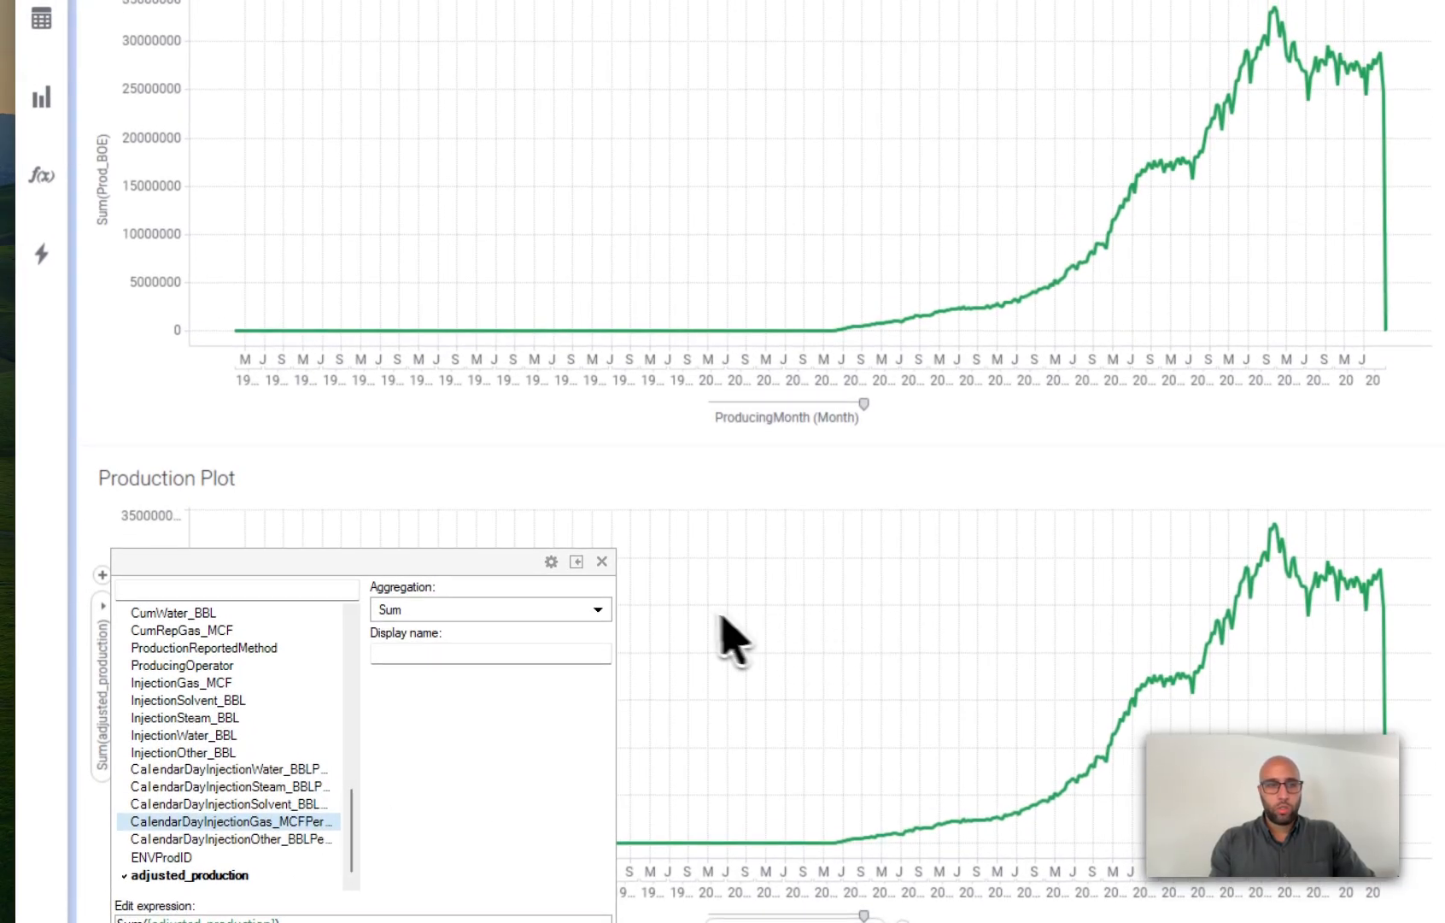
pyautogui.click(707, 625)
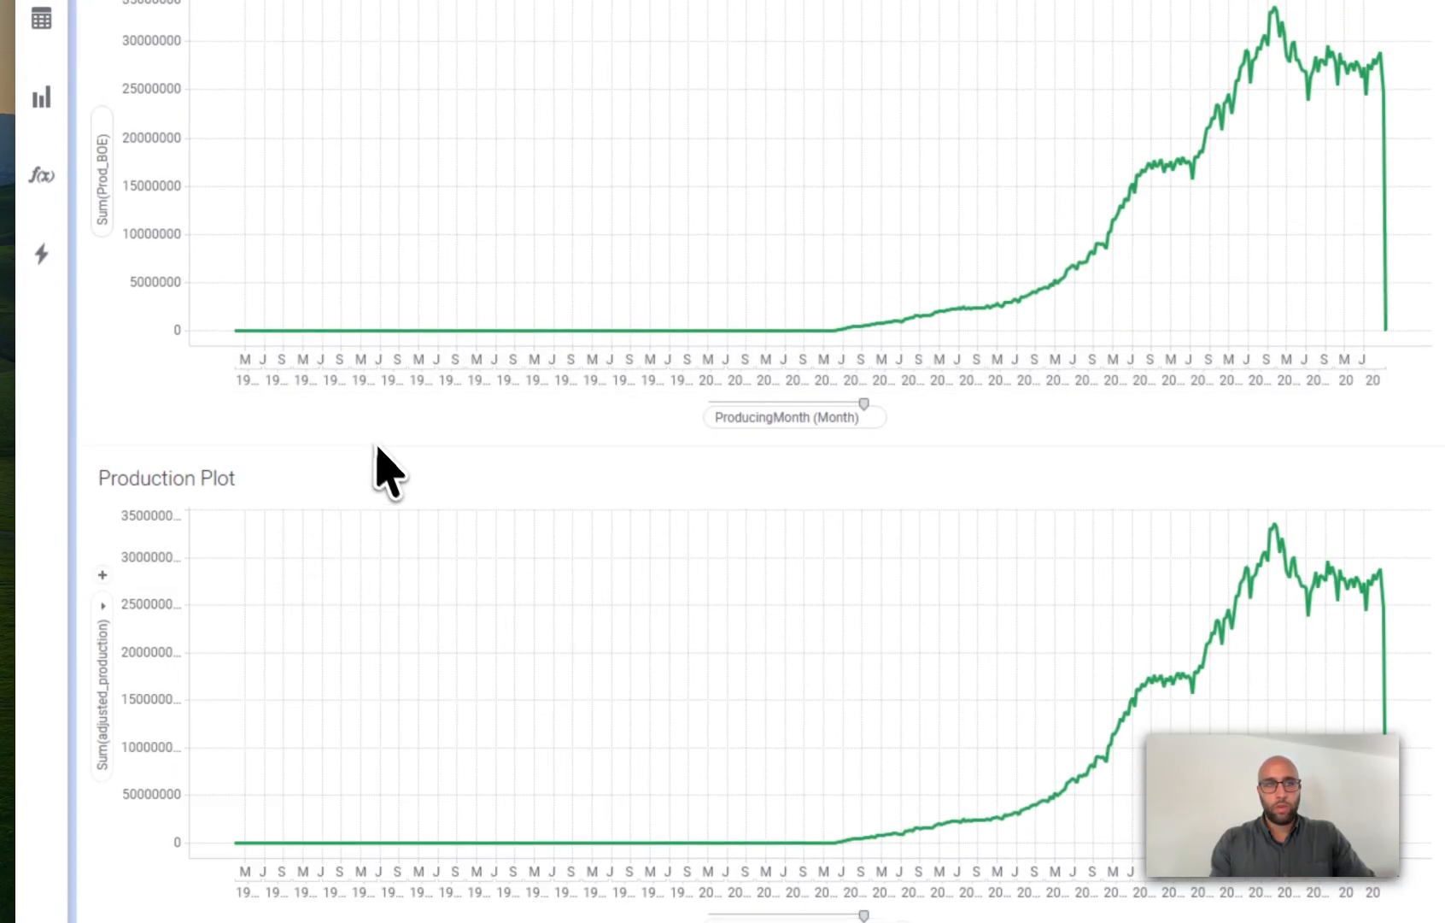
# Step: Enlarge the lower plot temporarily and examine the column selection on its value axis
pyautogui.moveTo(377, 447); pyautogui.dragTo(378, 313)
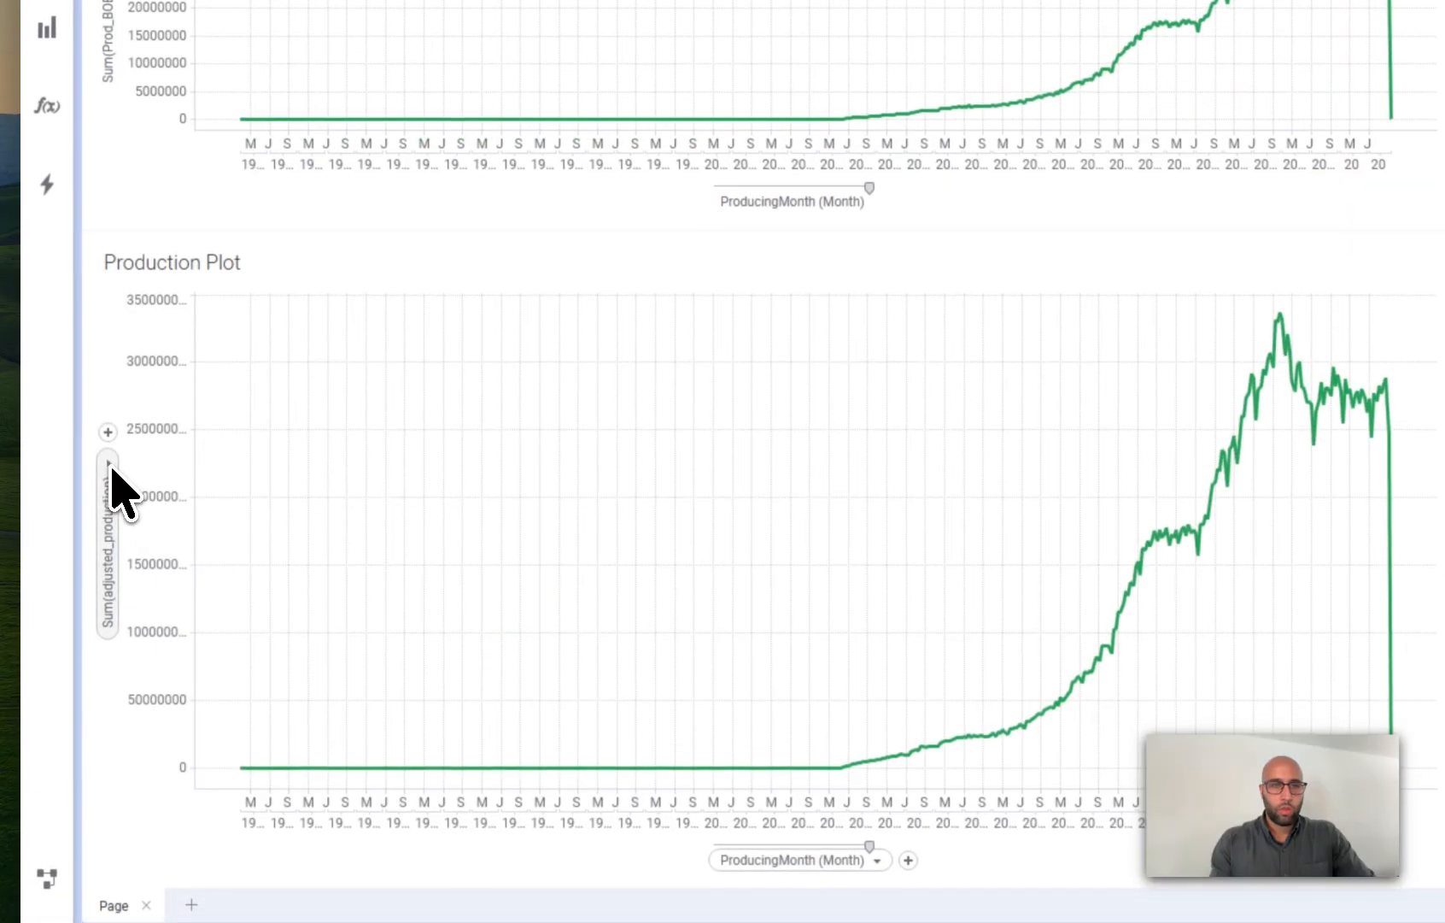
pyautogui.click(112, 483)
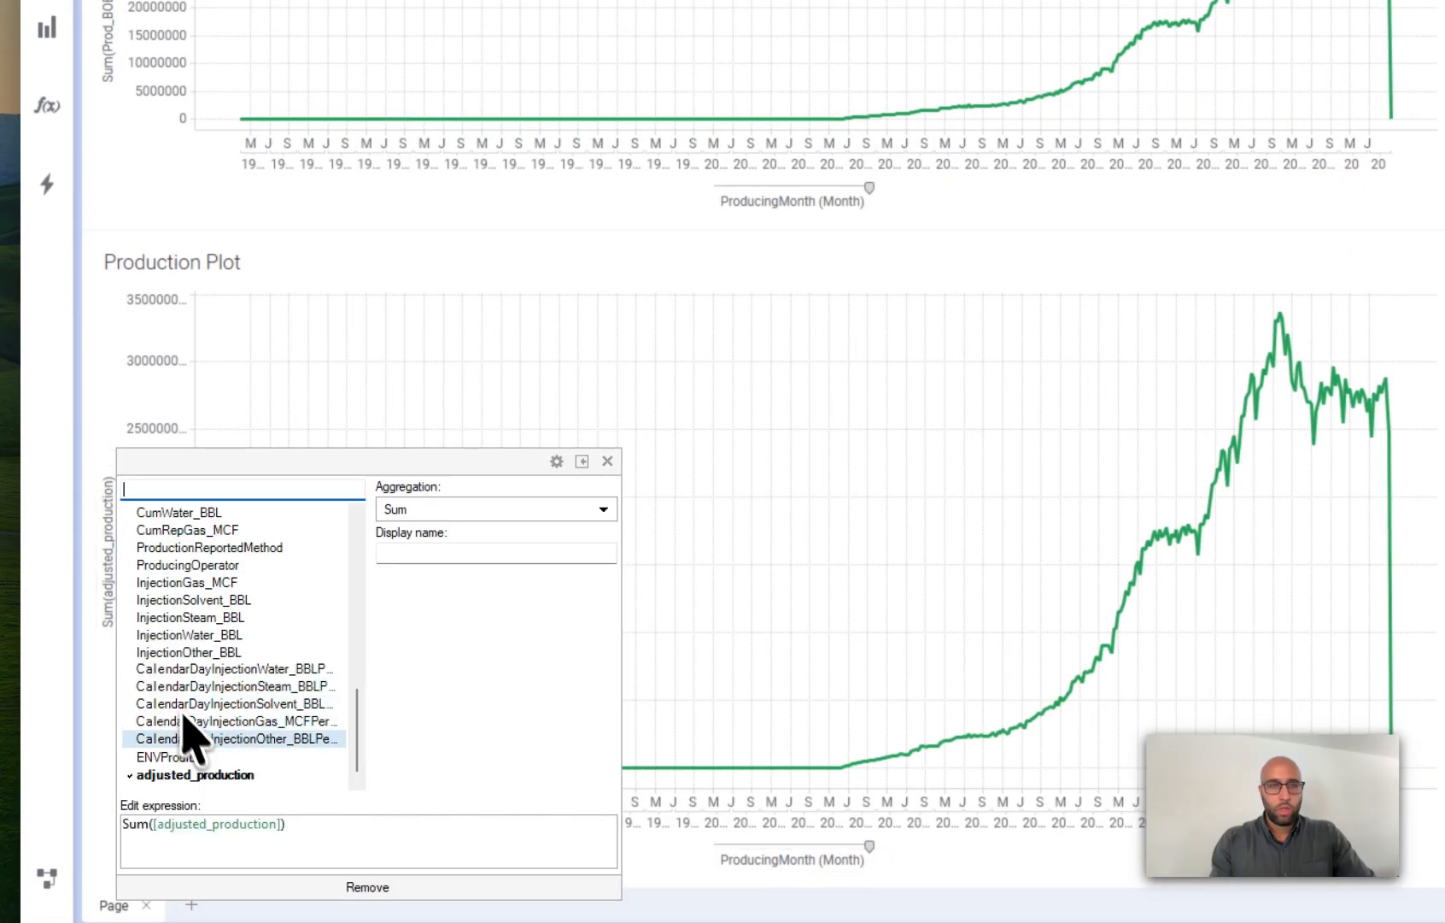
pyautogui.click(761, 674)
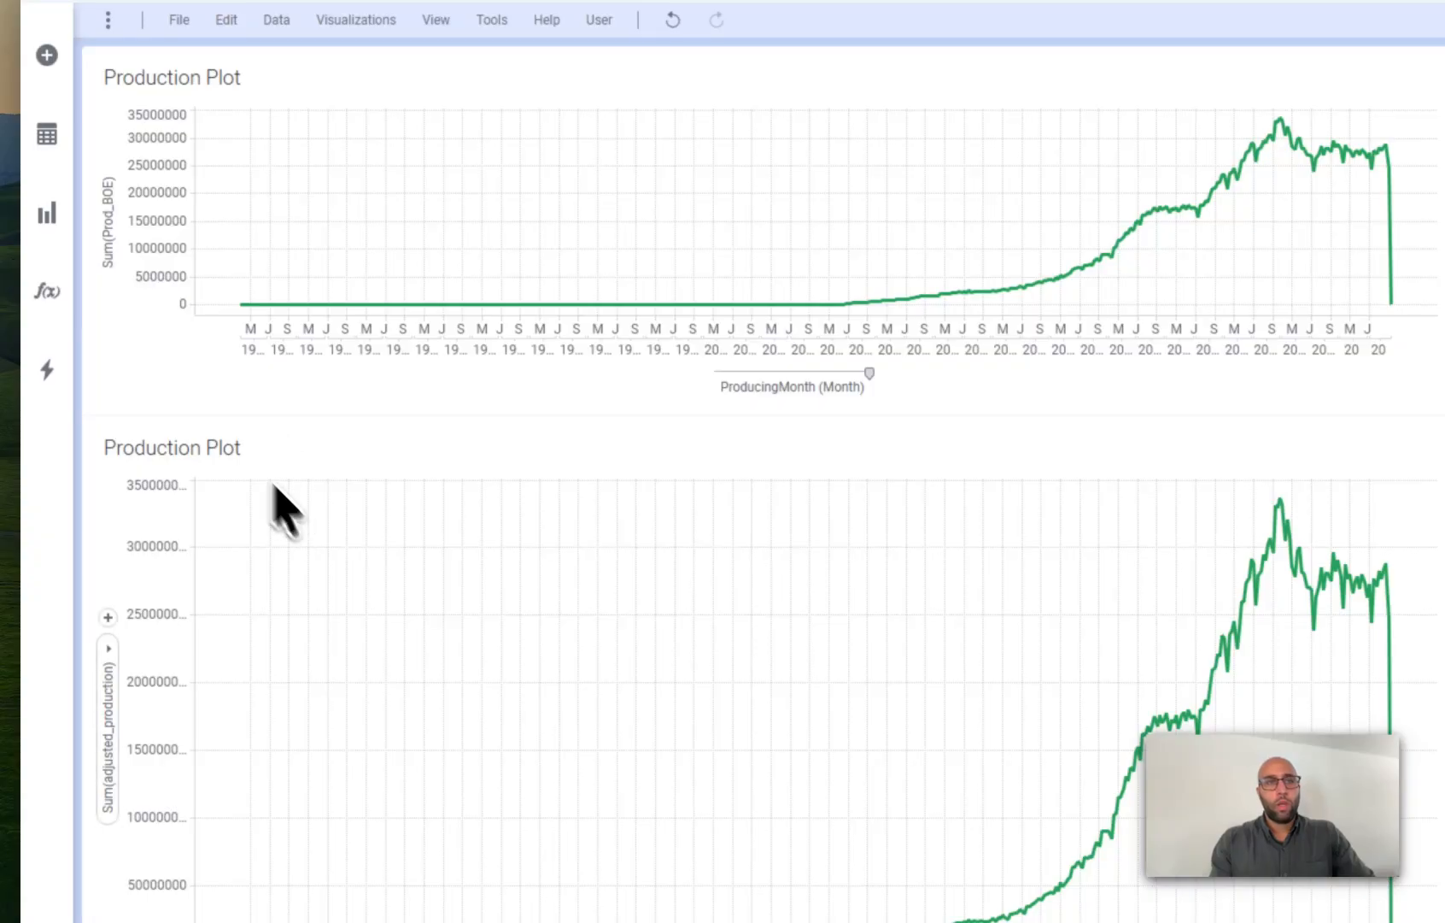
pyautogui.moveTo(272, 484); pyautogui.dragTo(270, 504)
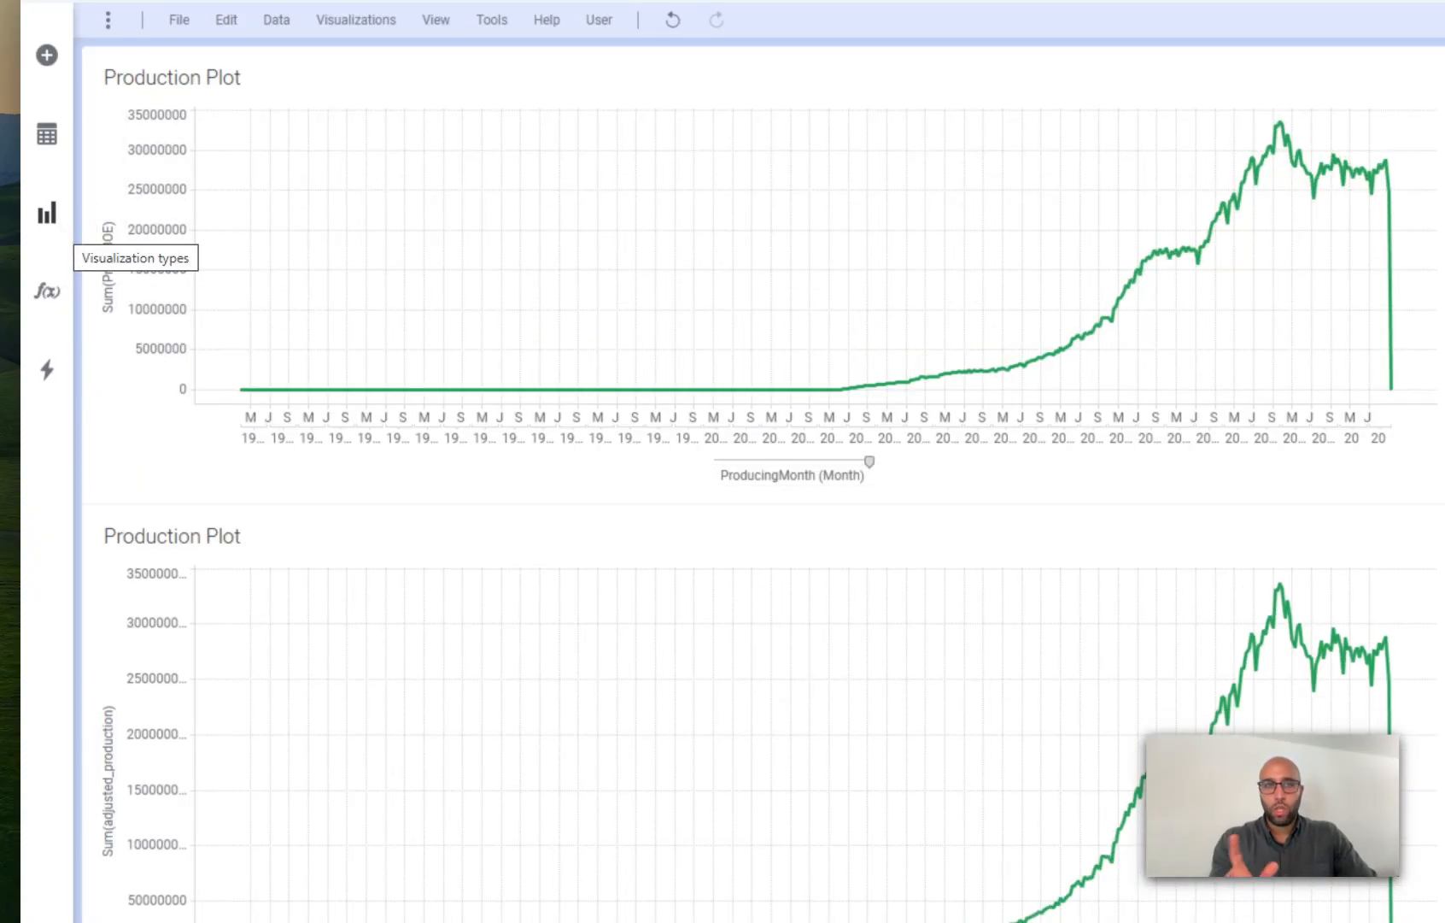
# Step: Add a text area as a narrow column left of the two stacked plots and title it "Filters"
pyautogui.click(63, 229)
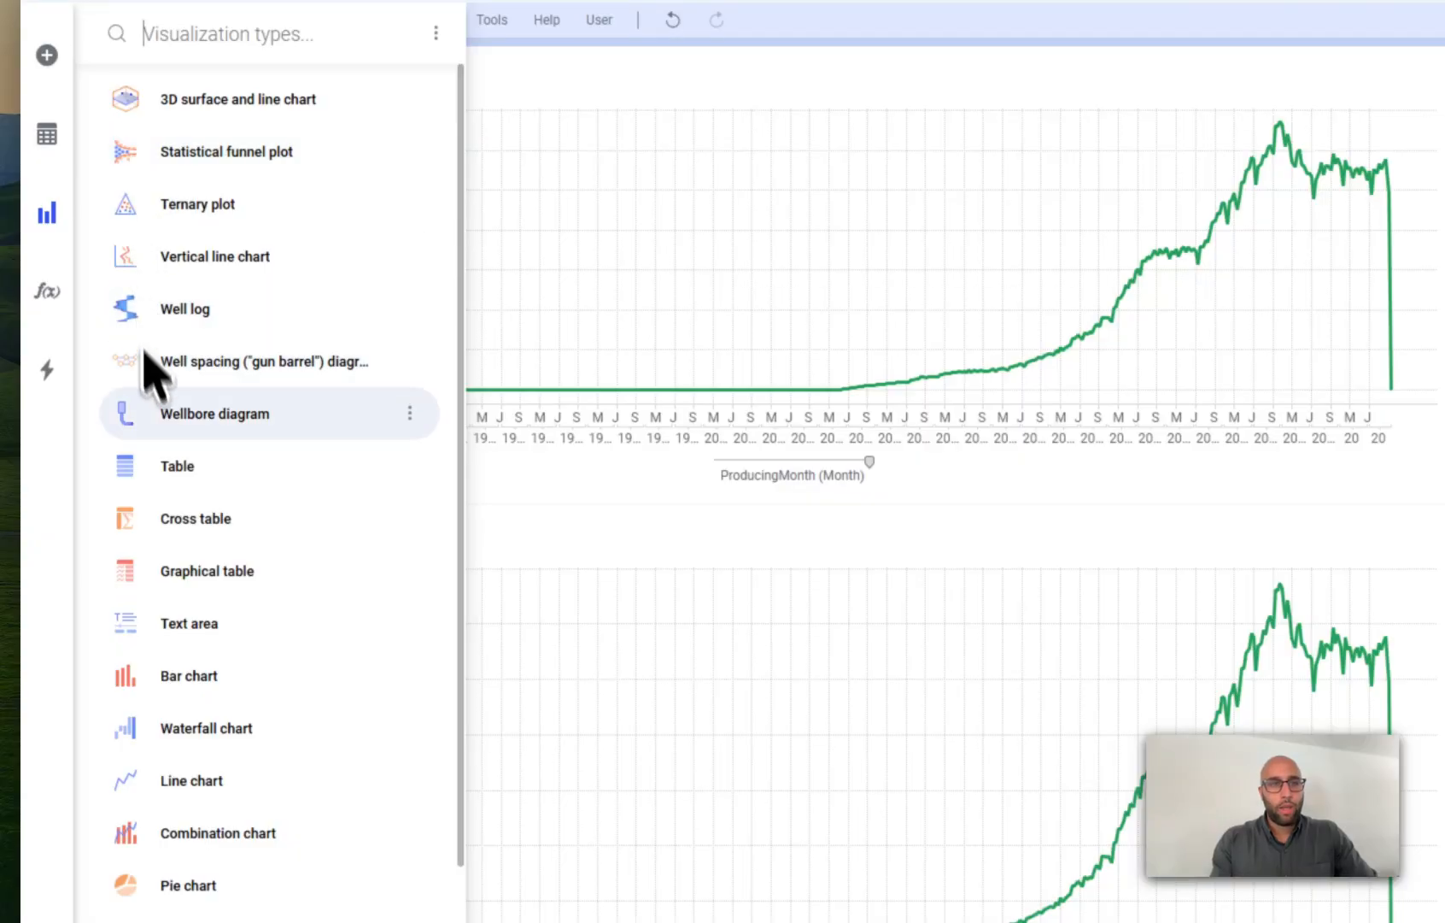
pyautogui.click(221, 636)
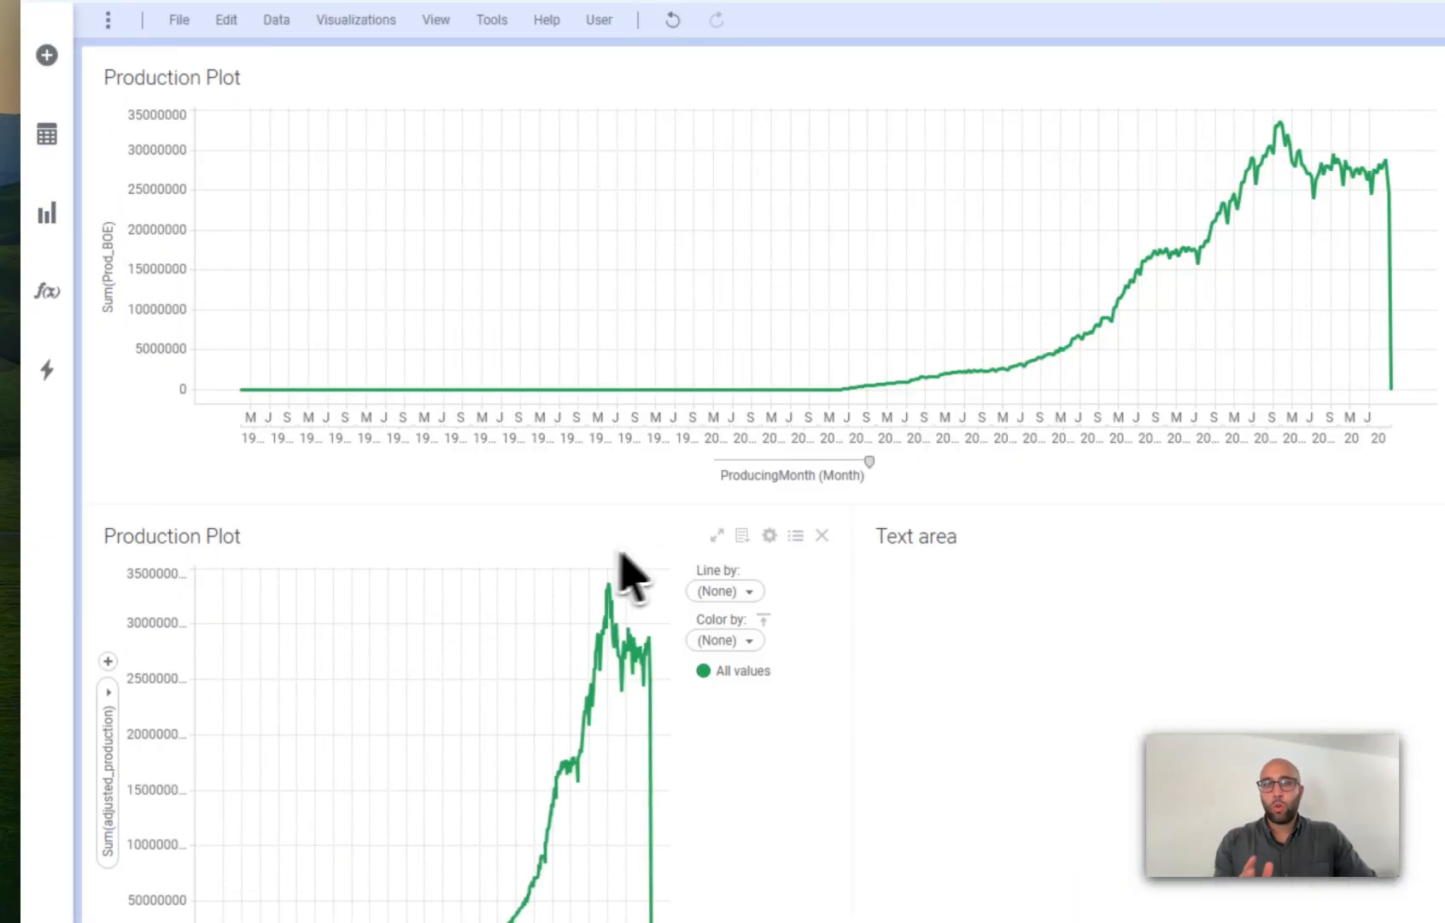
pyautogui.moveTo(357, 386); pyautogui.dragTo(229, 346)
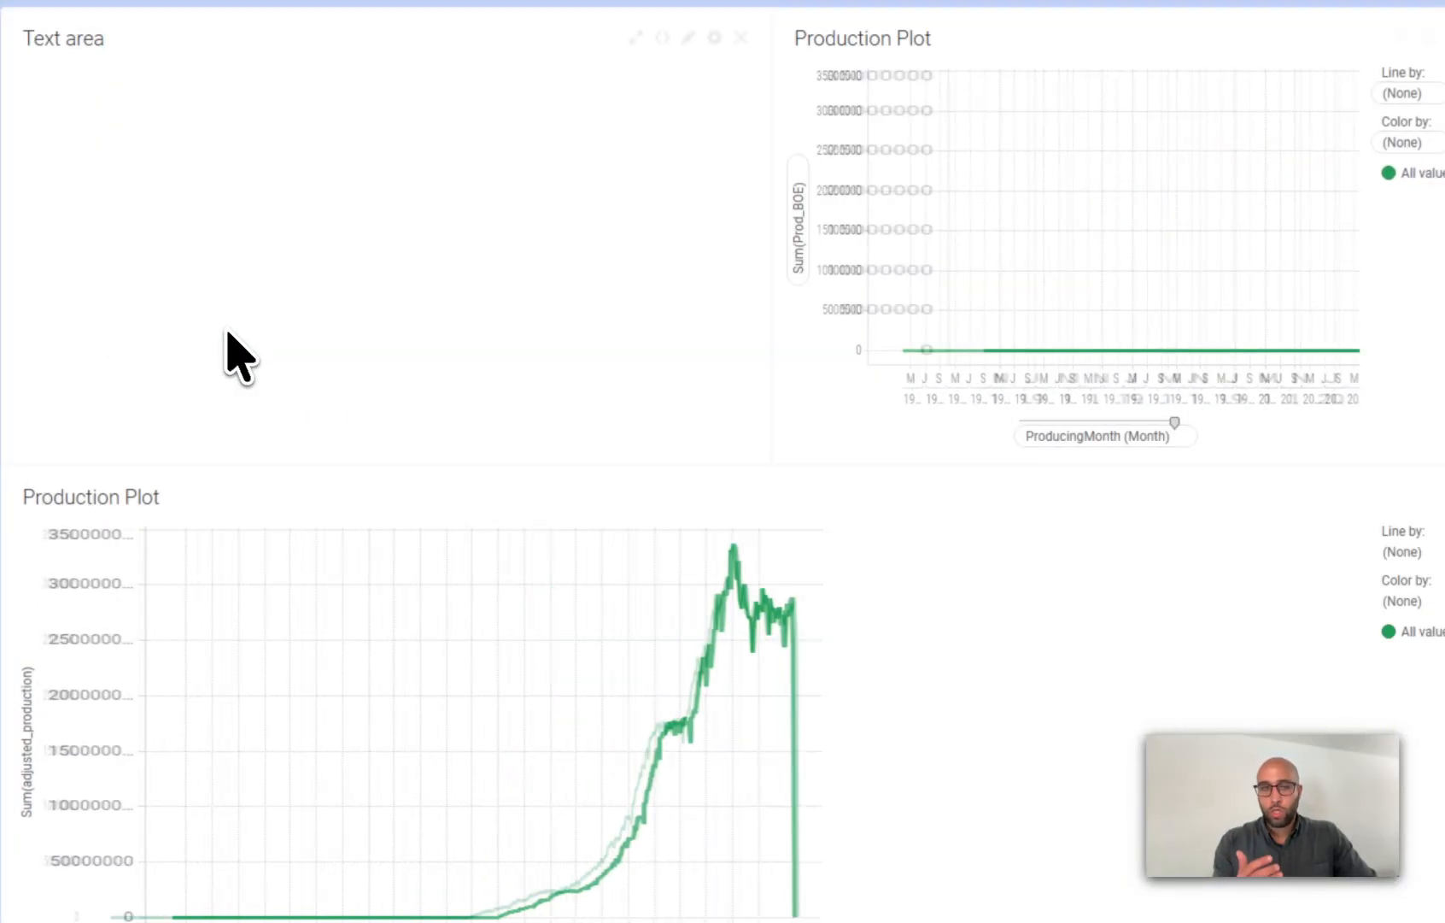
pyautogui.moveTo(987, 443); pyautogui.dragTo(932, 436)
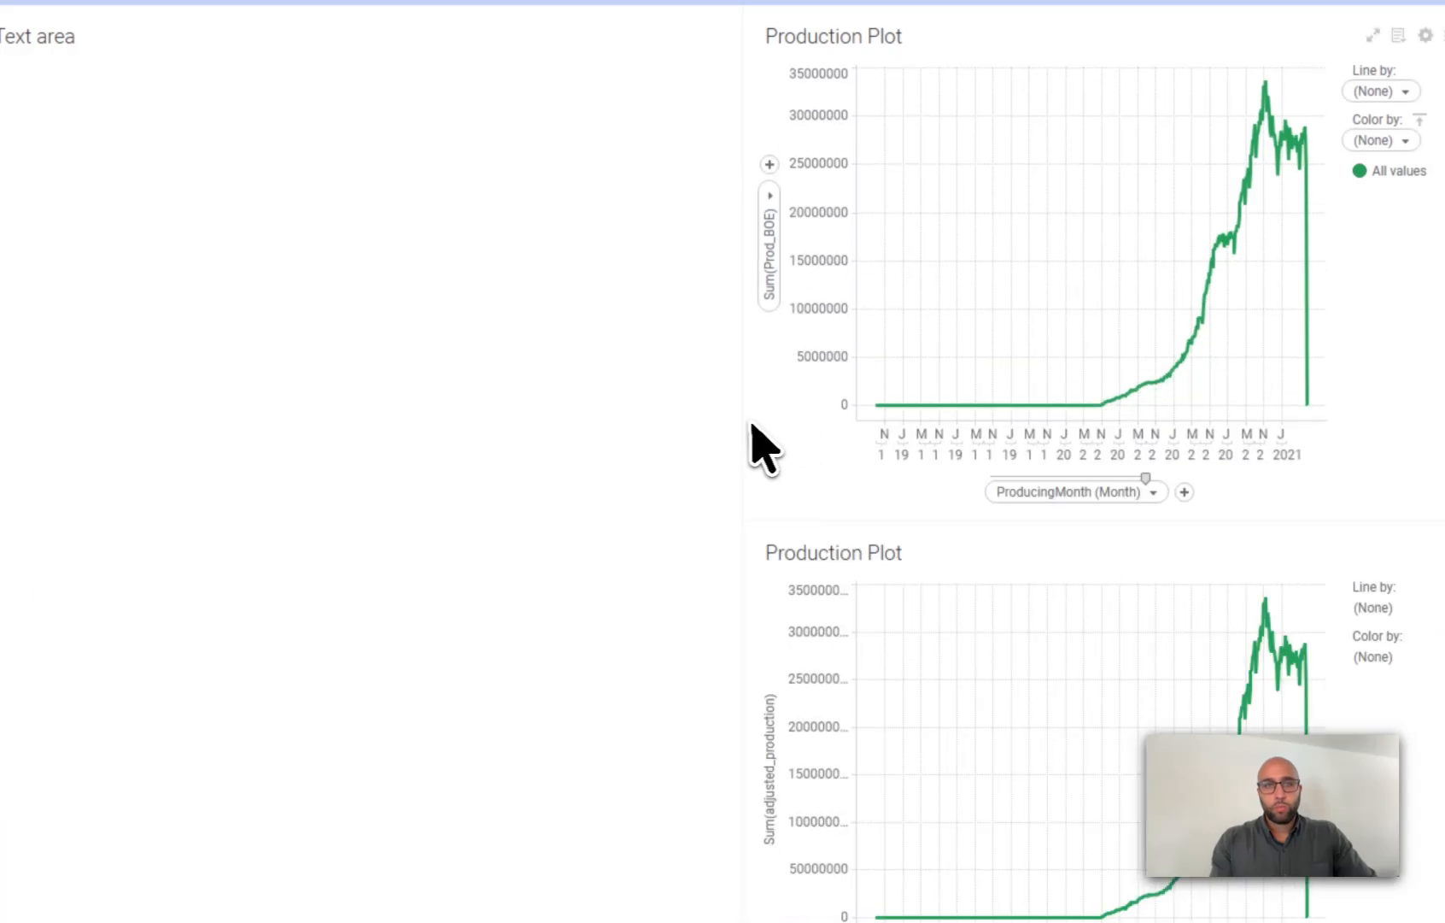
pyautogui.moveTo(742, 424); pyautogui.dragTo(305, 430)
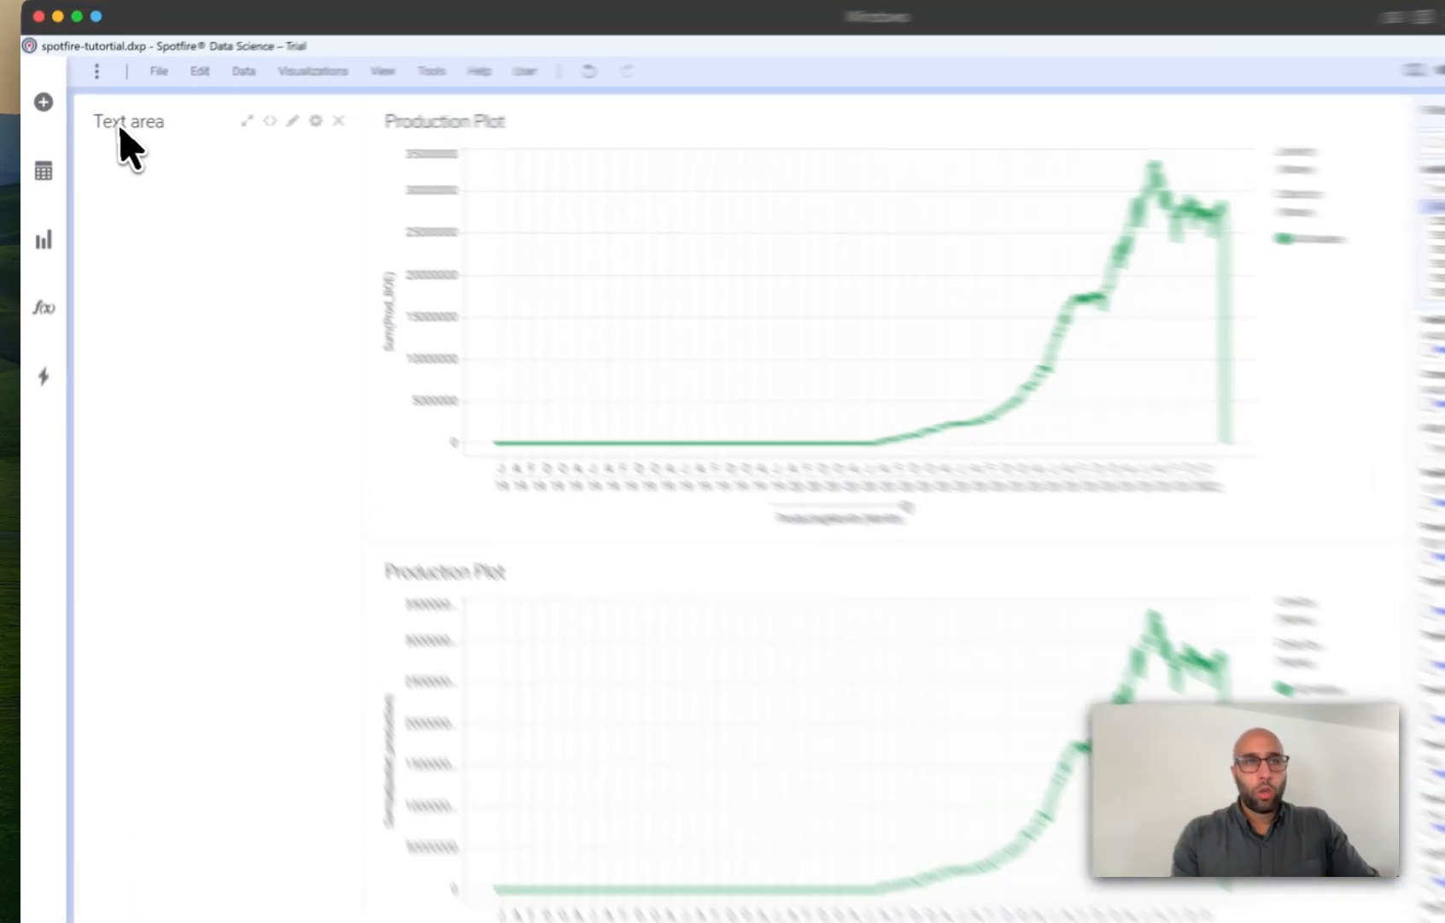
pyautogui.doubleClick(103, 122)
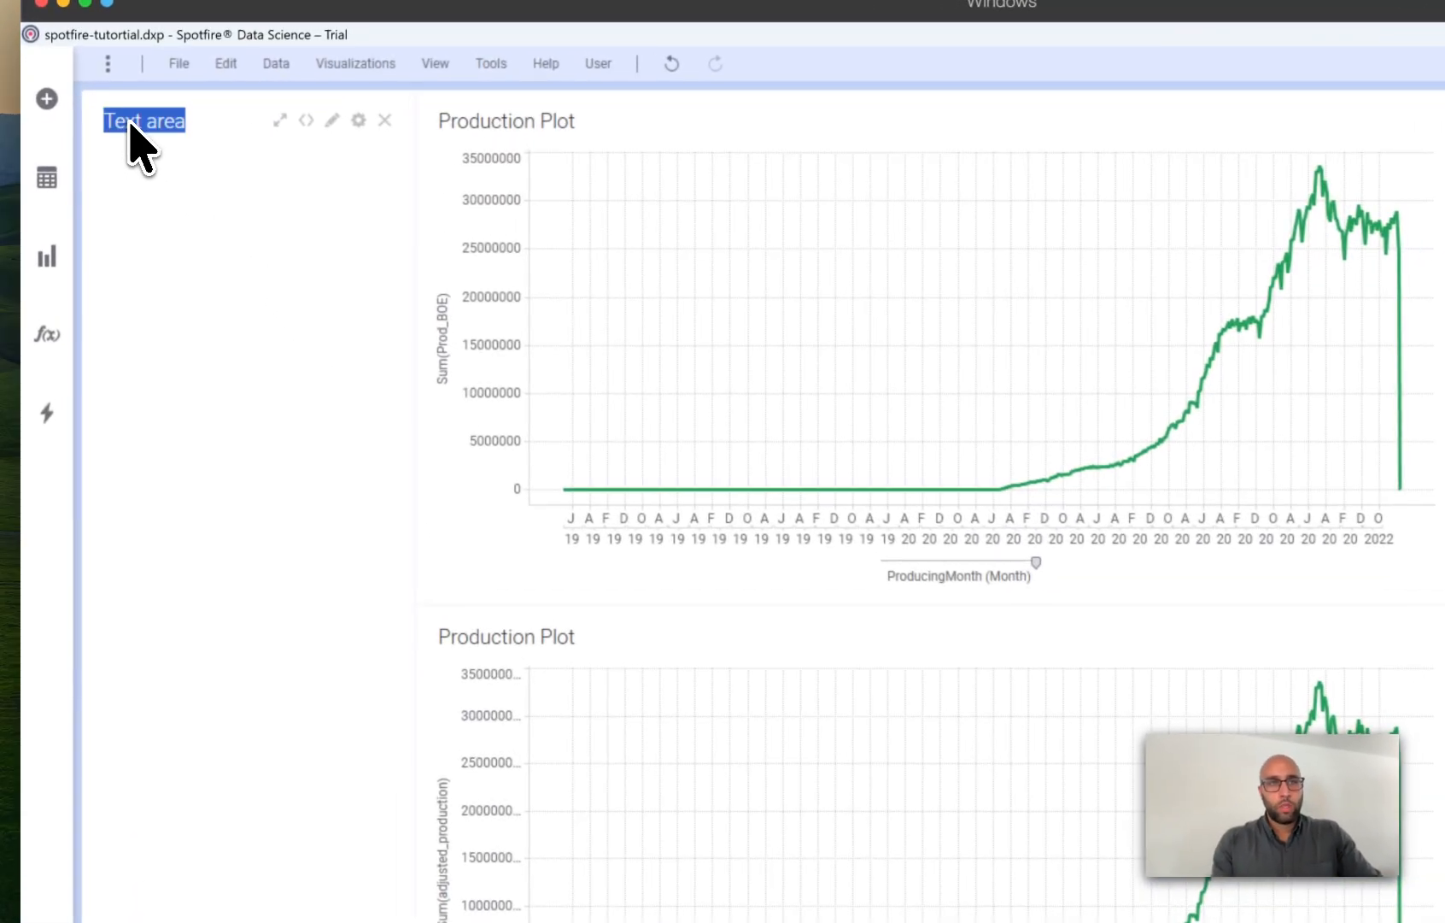
pyautogui.write('Filters')
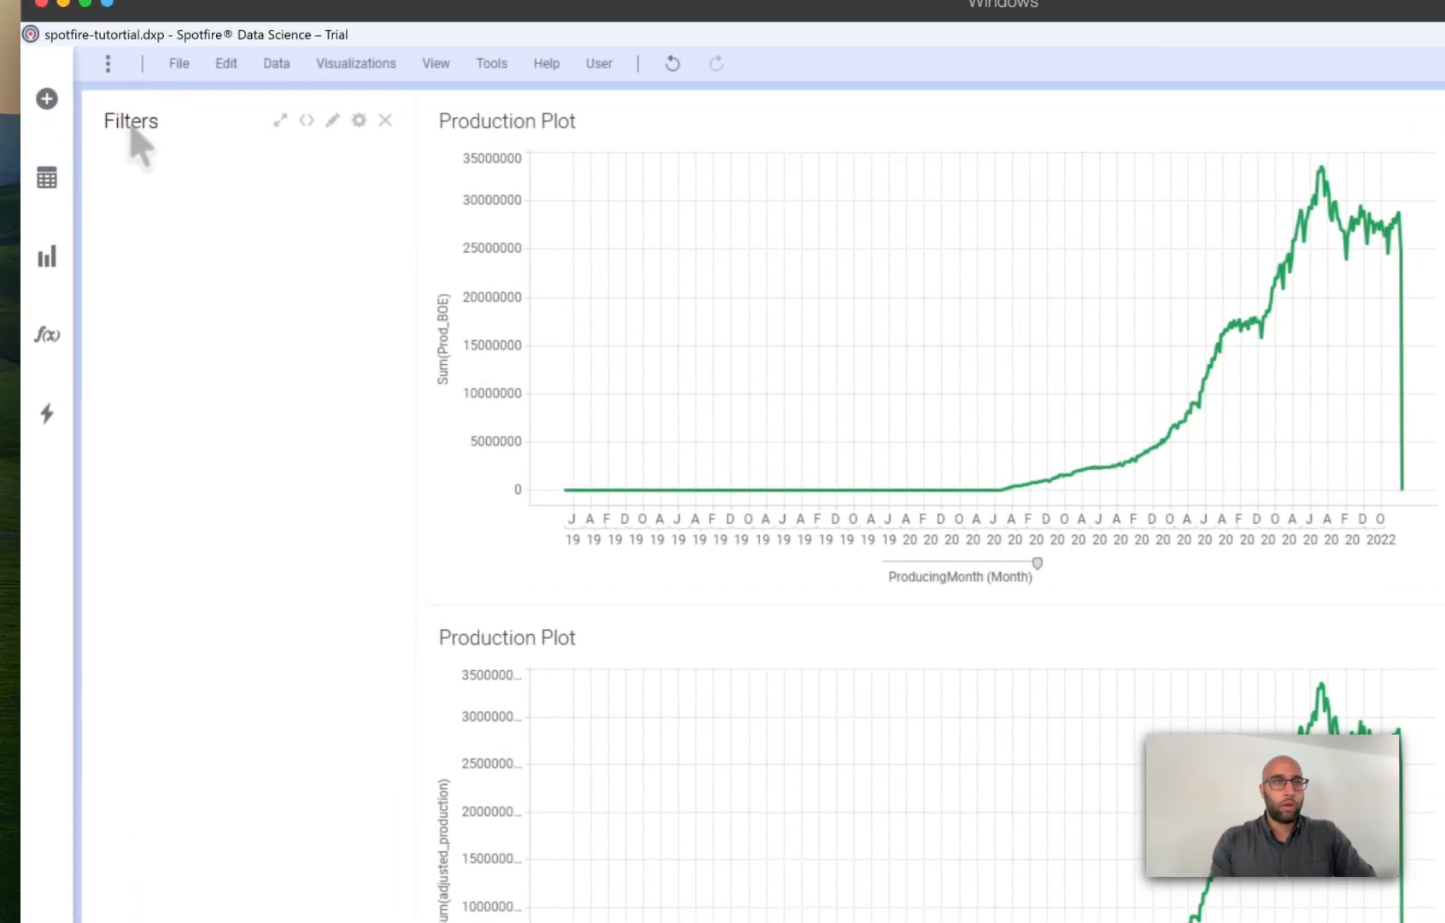
# Step: Insert an input field property control for the number document property into the Filters text area
pyautogui.rightClick(182, 257)
pyautogui.click(184, 258)
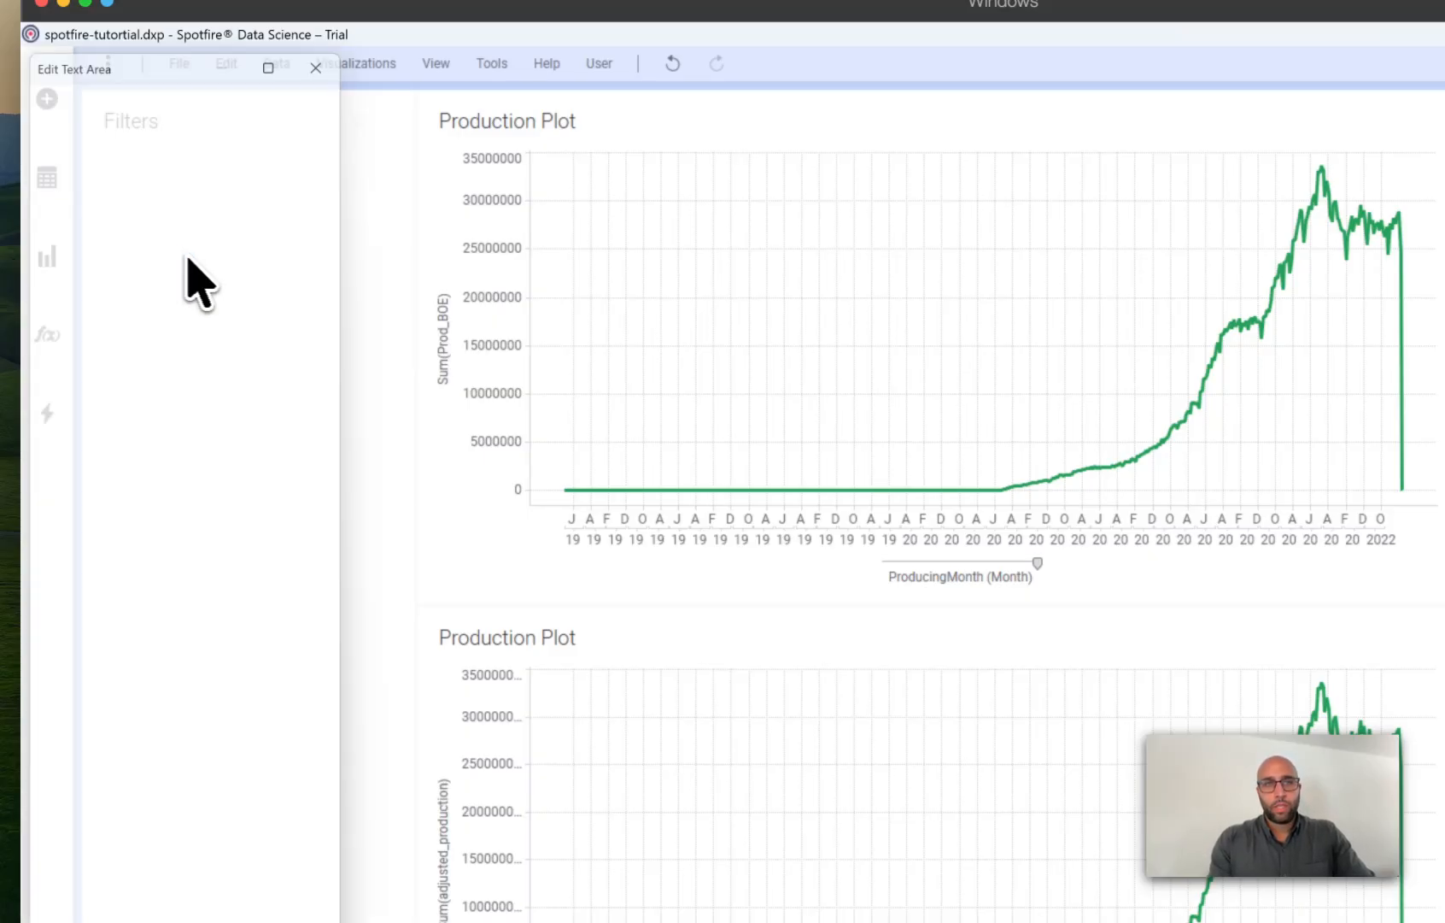
pyautogui.moveTo(231, 66); pyautogui.dragTo(435, 66)
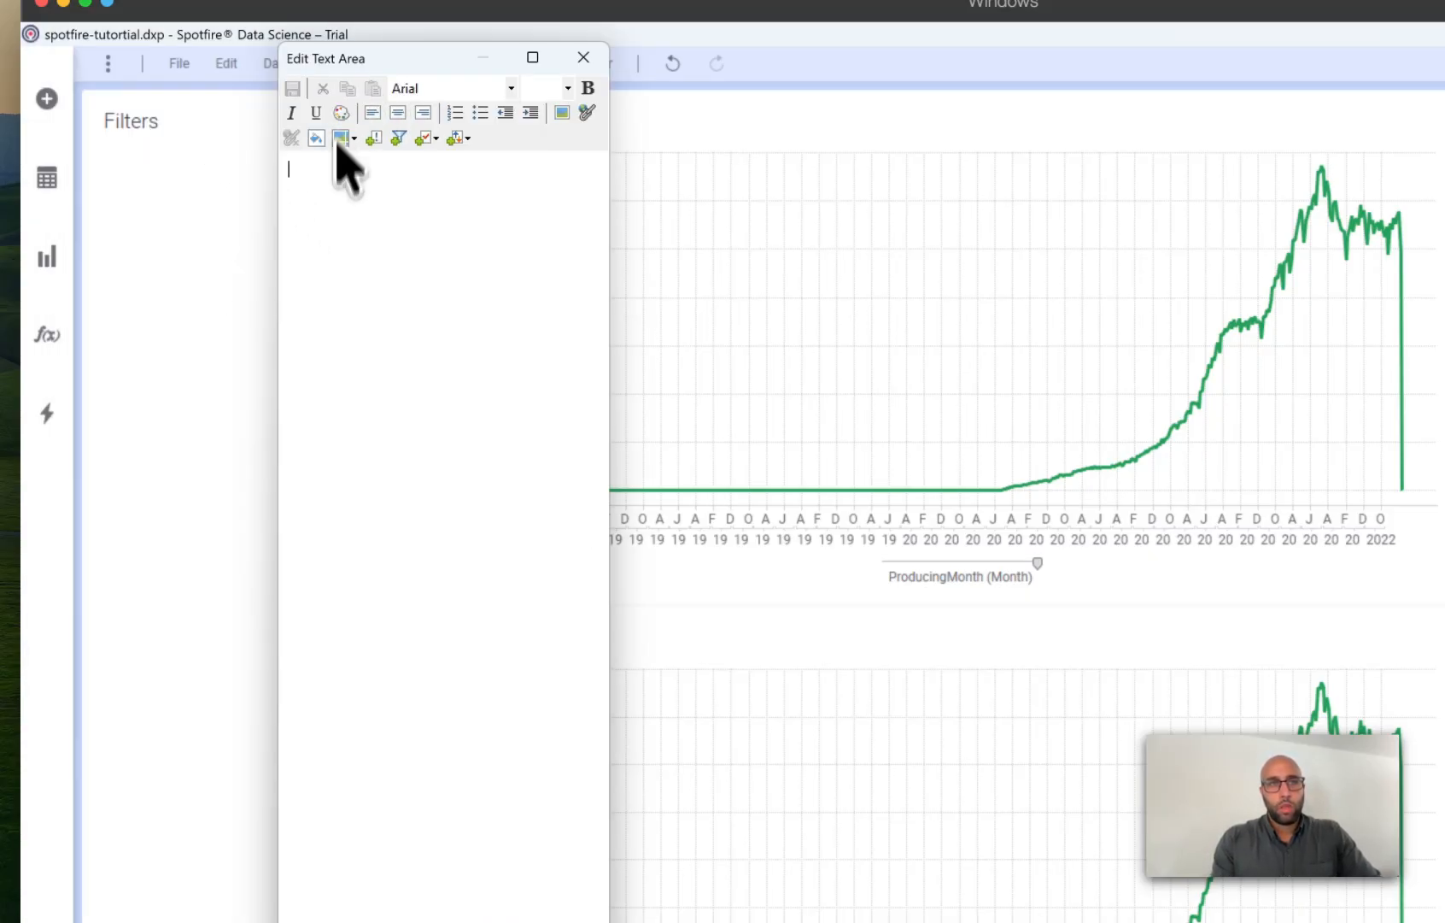
pyautogui.click(466, 139)
pyautogui.click(438, 139)
pyautogui.click(438, 140)
pyautogui.click(438, 141)
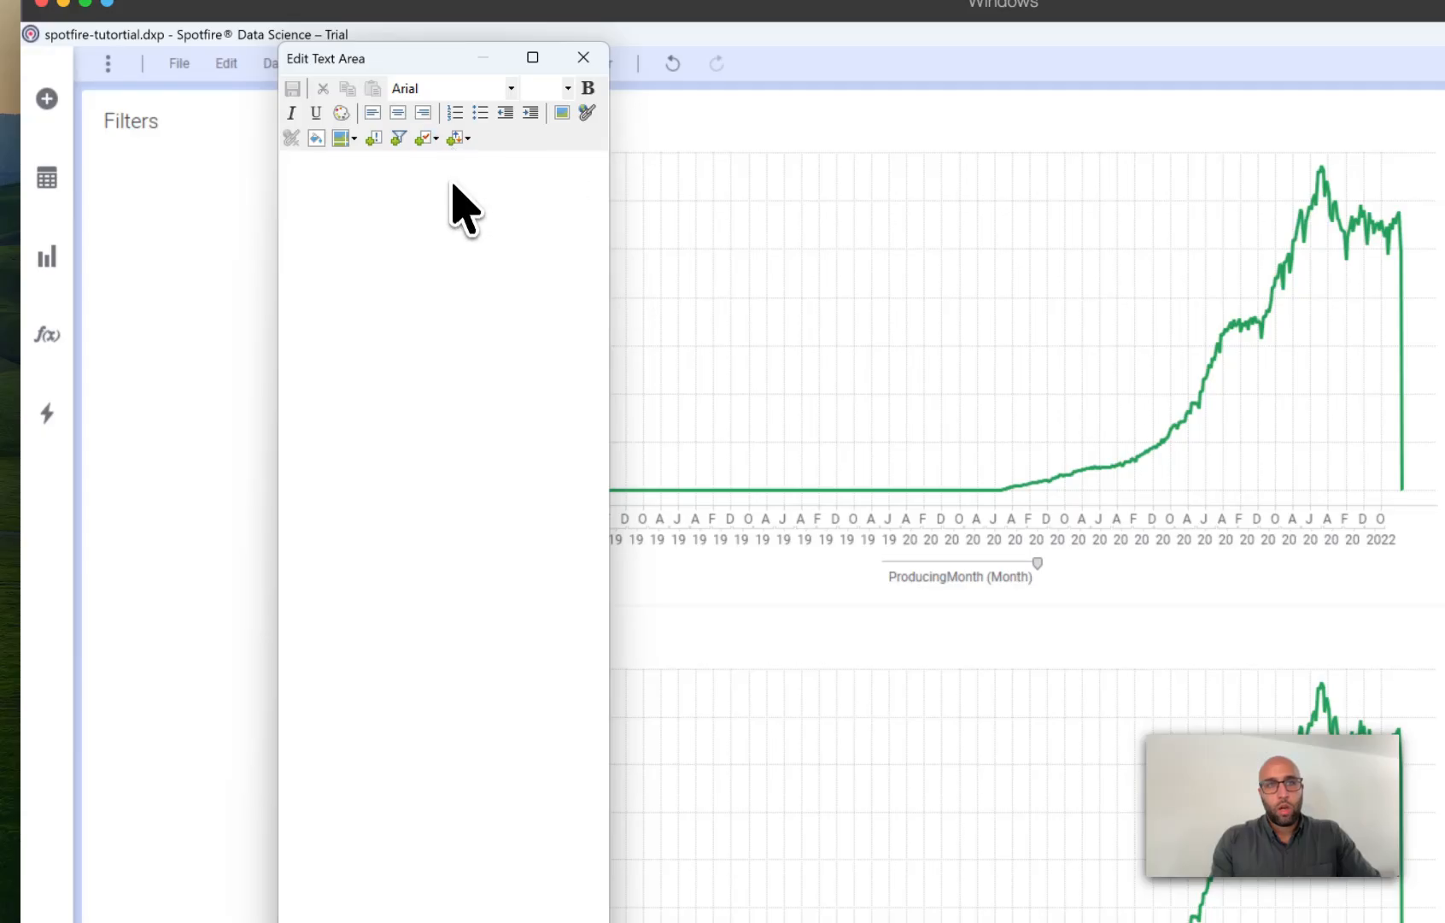
pyautogui.click(437, 139)
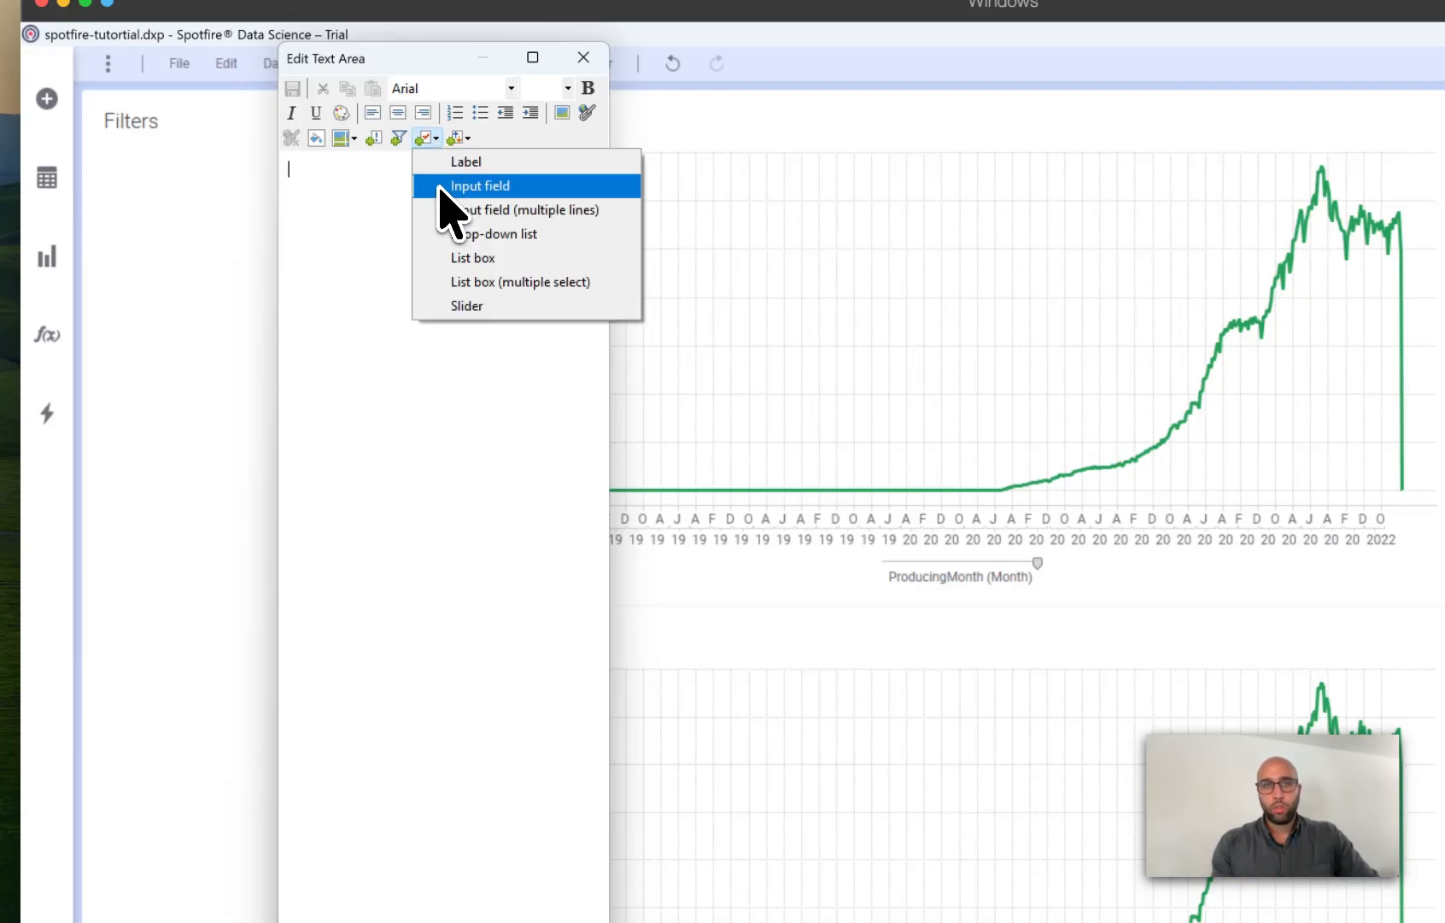
pyautogui.click(439, 186)
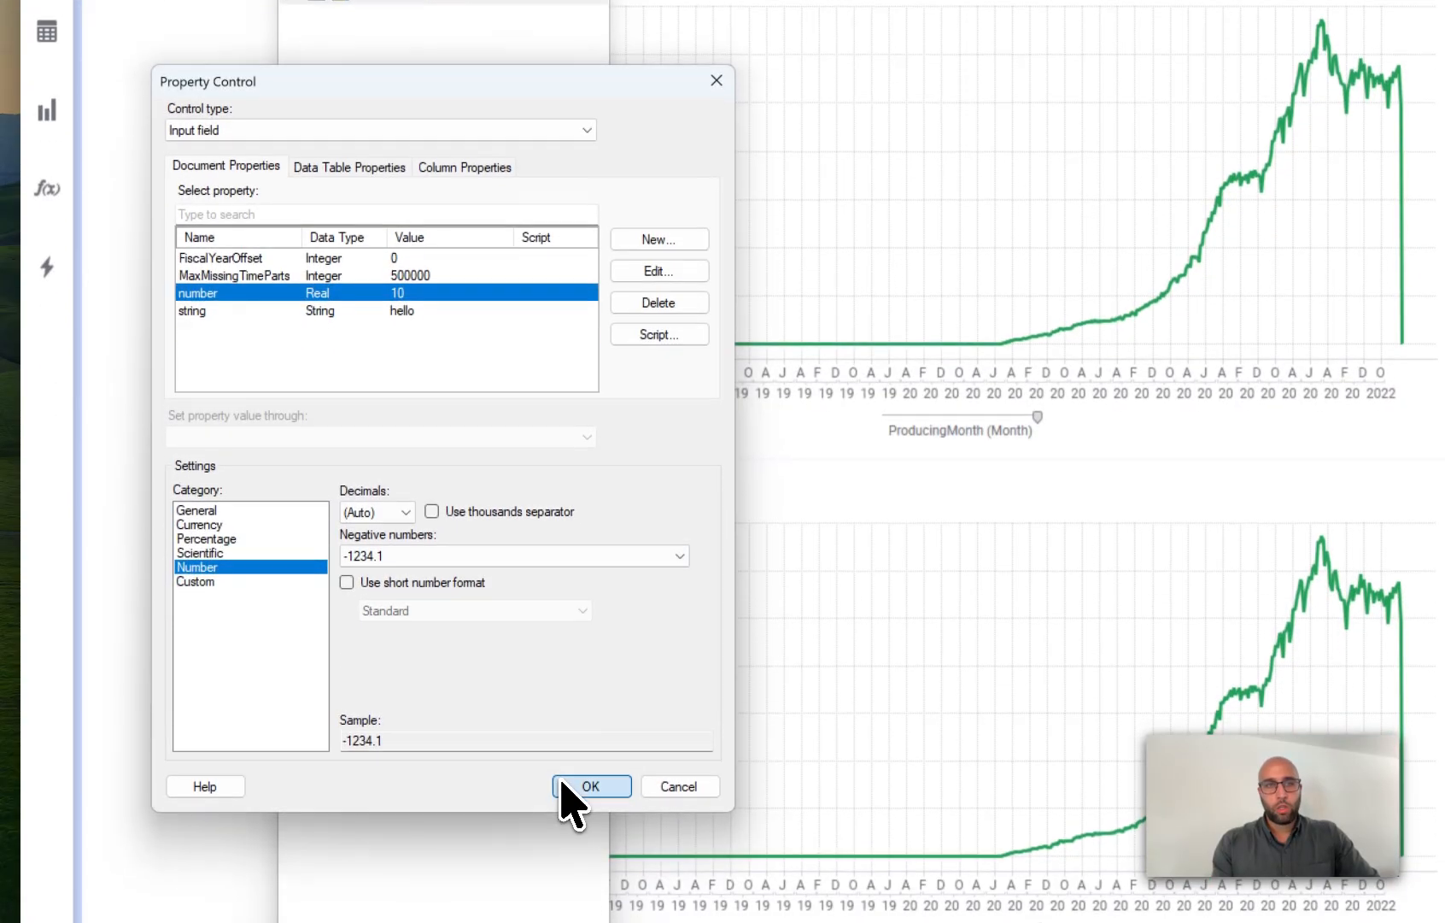
pyautogui.click(592, 921)
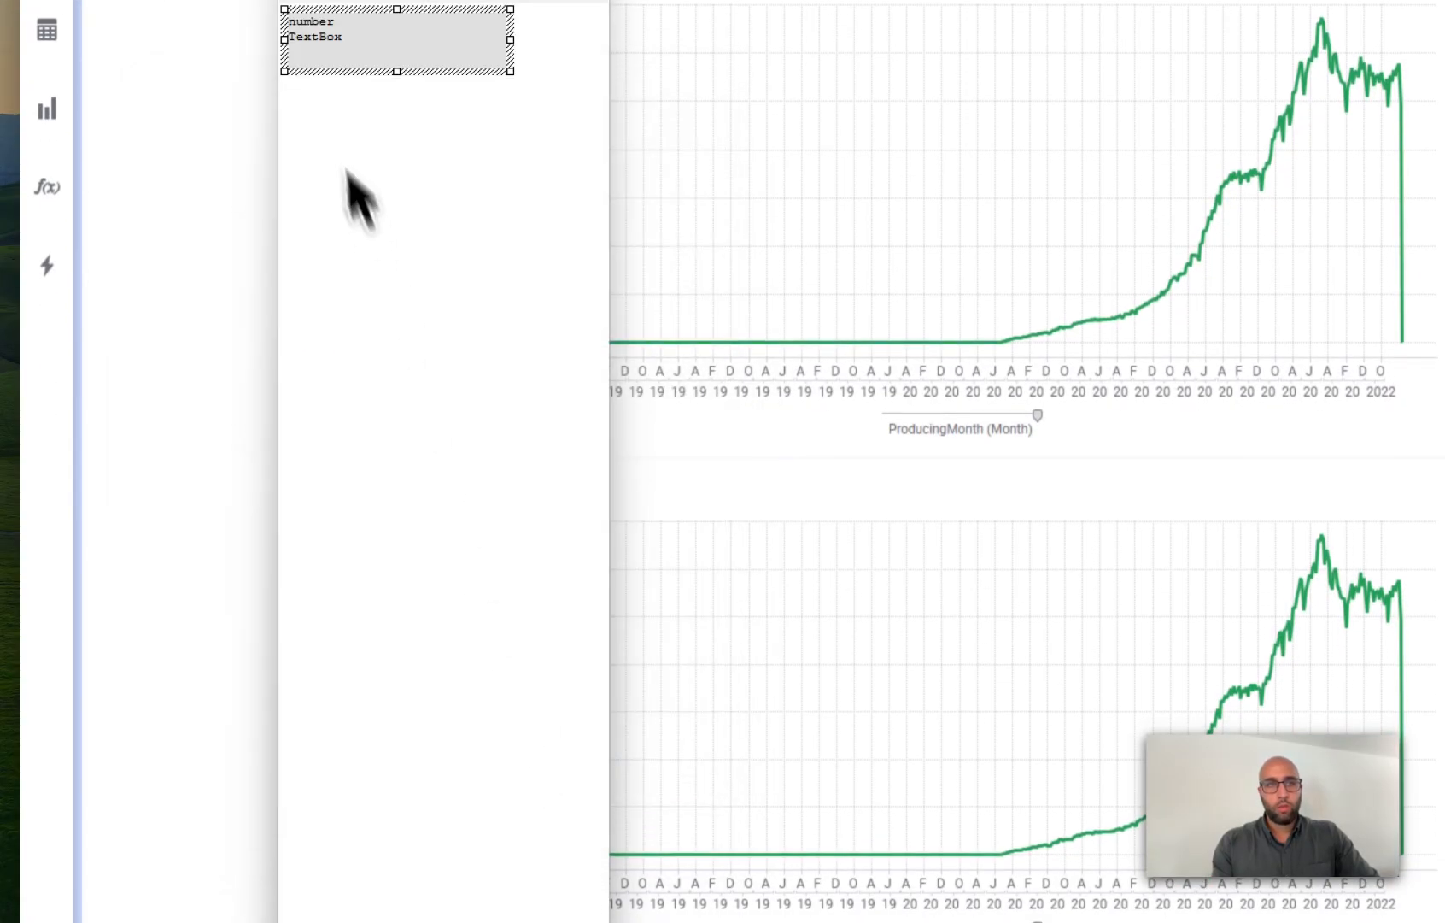
# Step: Add the label "Production Mult:" above the input field, save the text area and narrow its column
pyautogui.click(314, 84)
pyautogui.press('Return')
pyautogui.press('Return')
pyautogui.click(296, 31)
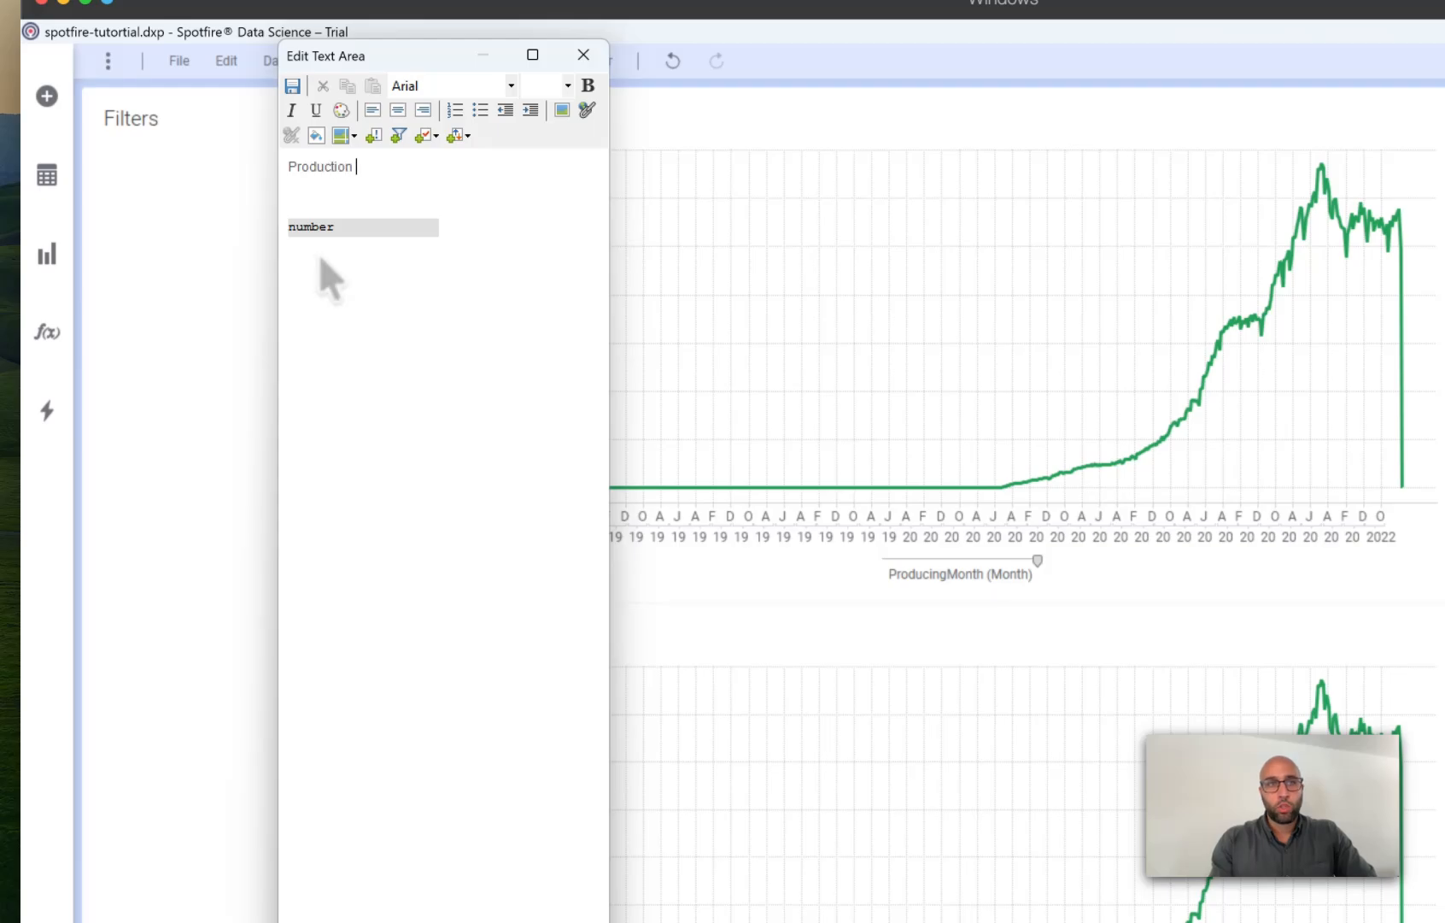
pyautogui.write('Production Mult:')
pyautogui.press('Down')
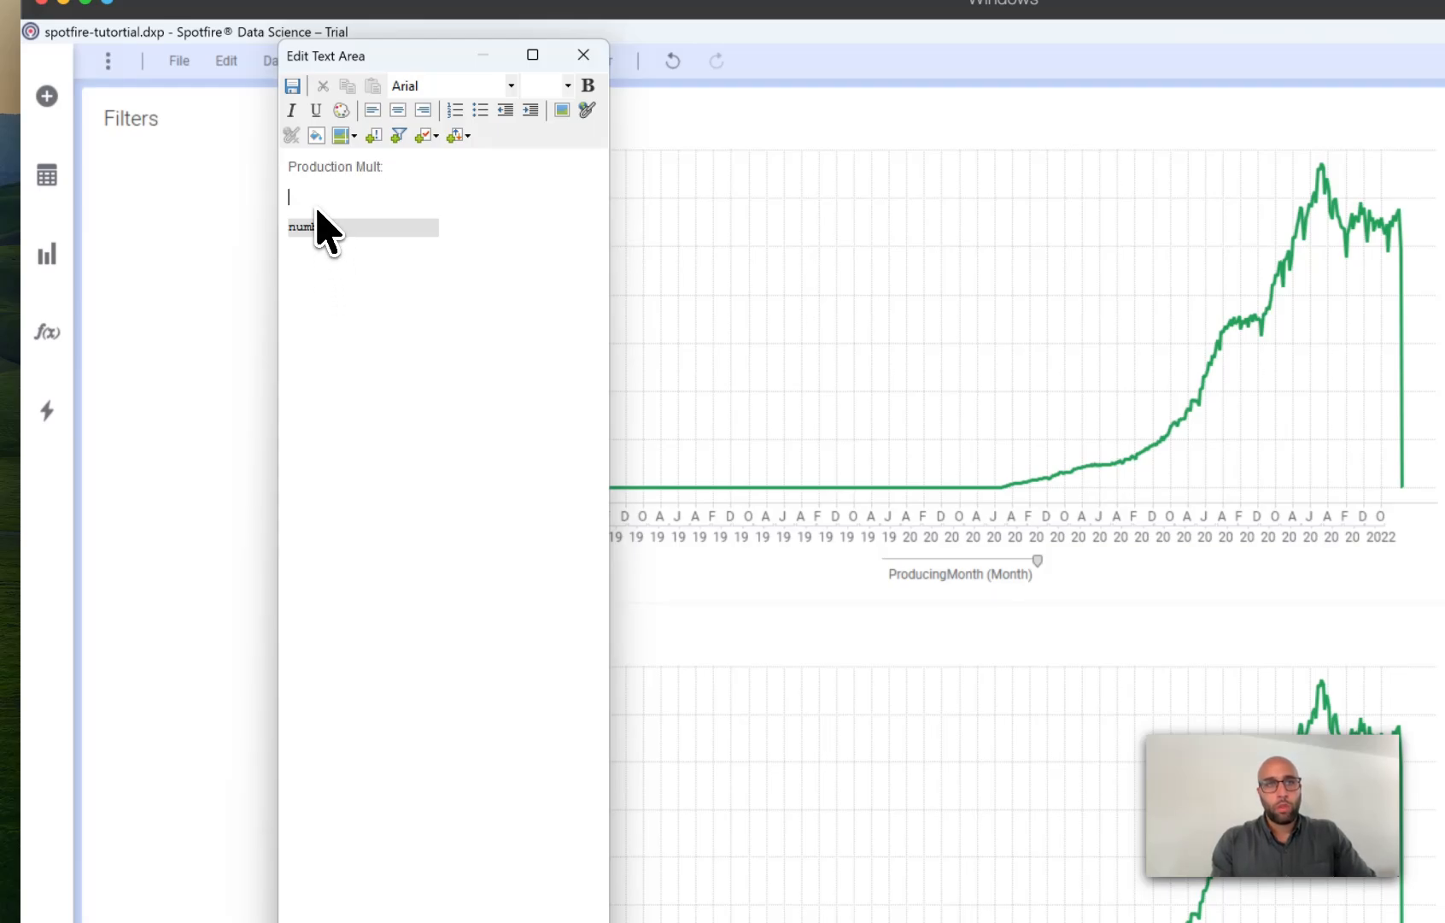
pyautogui.press('BackSpace')
pyautogui.click(293, 86)
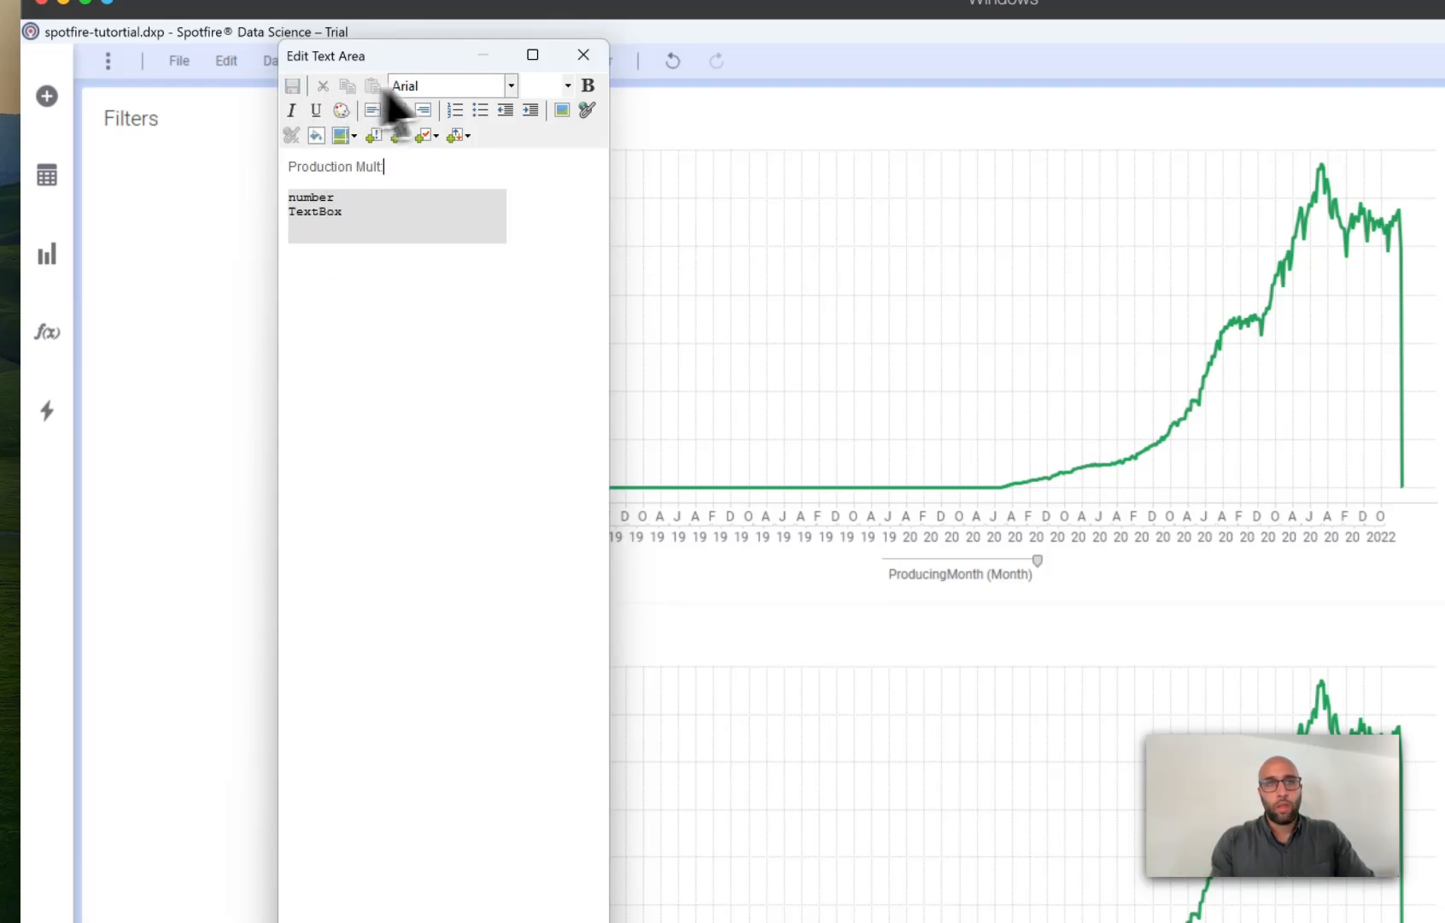
pyautogui.click(584, 54)
pyautogui.moveTo(415, 257); pyautogui.dragTo(309, 265)
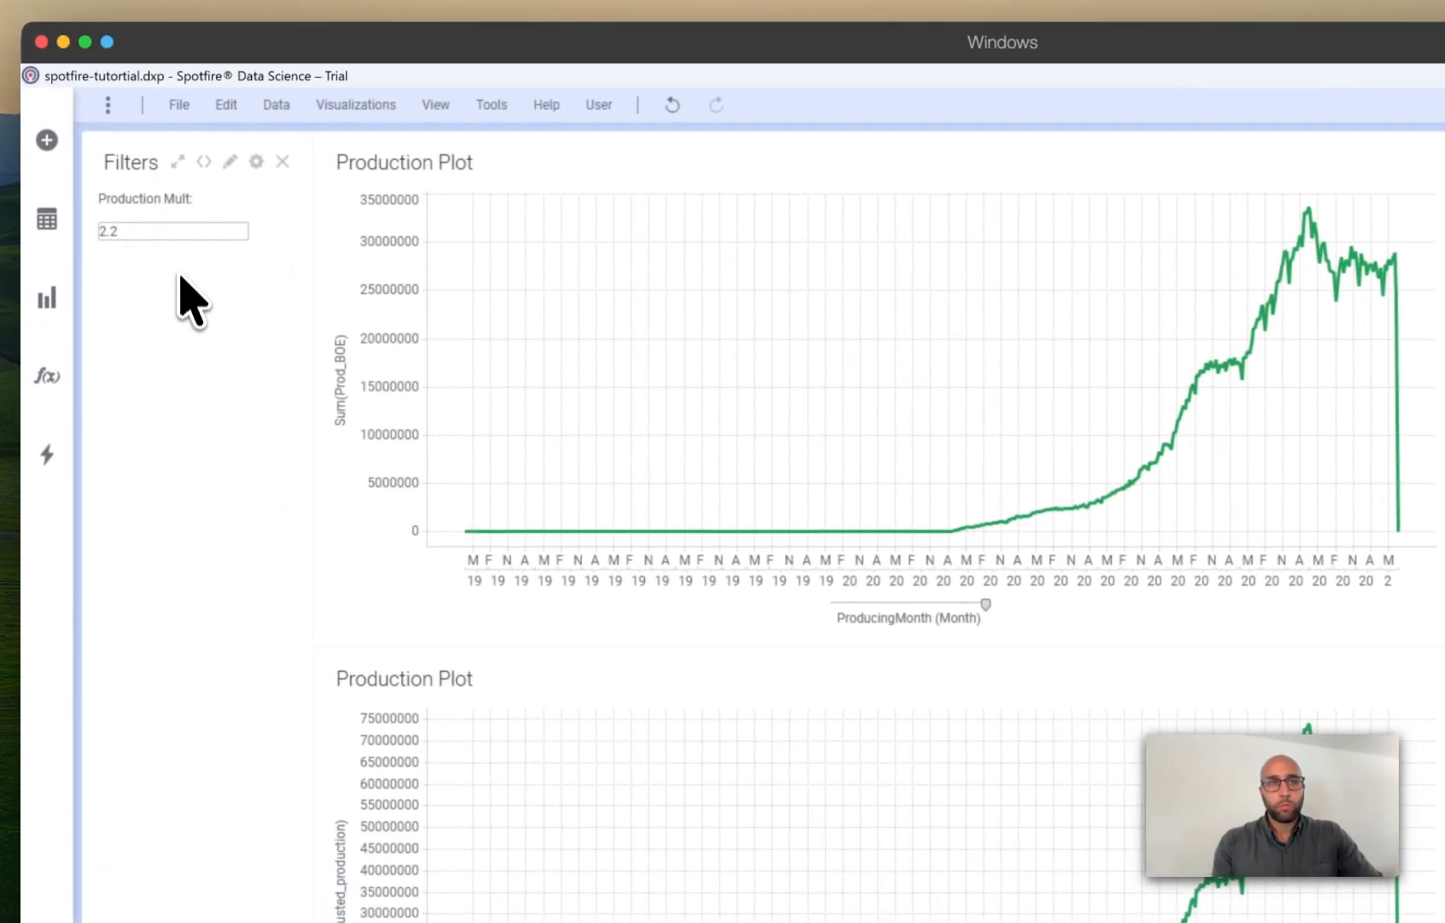
# Step: Check the current value of the number property in the document properties
pyautogui.click(177, 105)
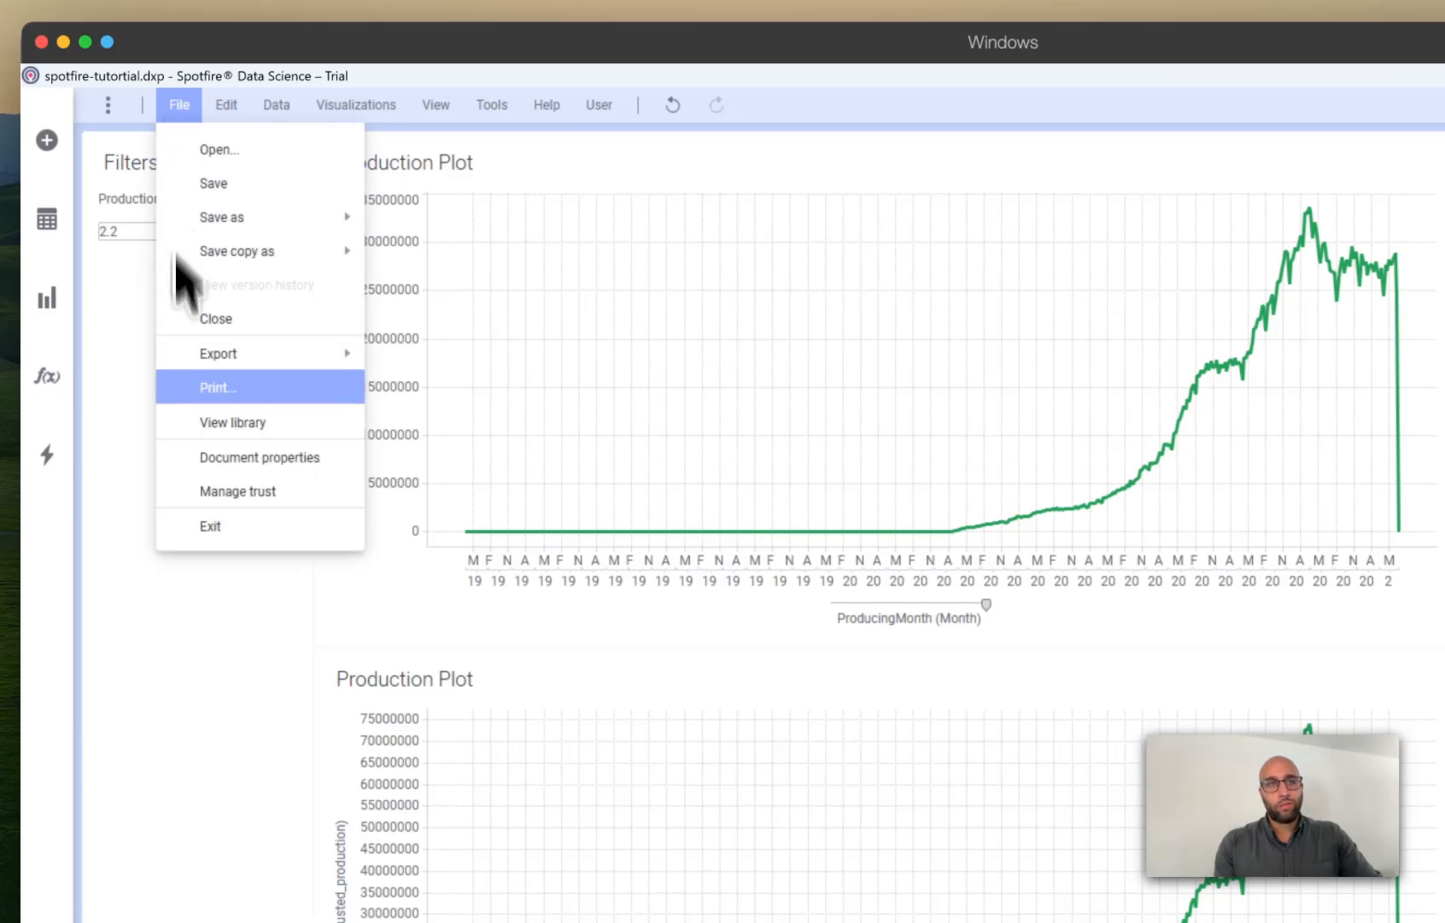
pyautogui.click(209, 456)
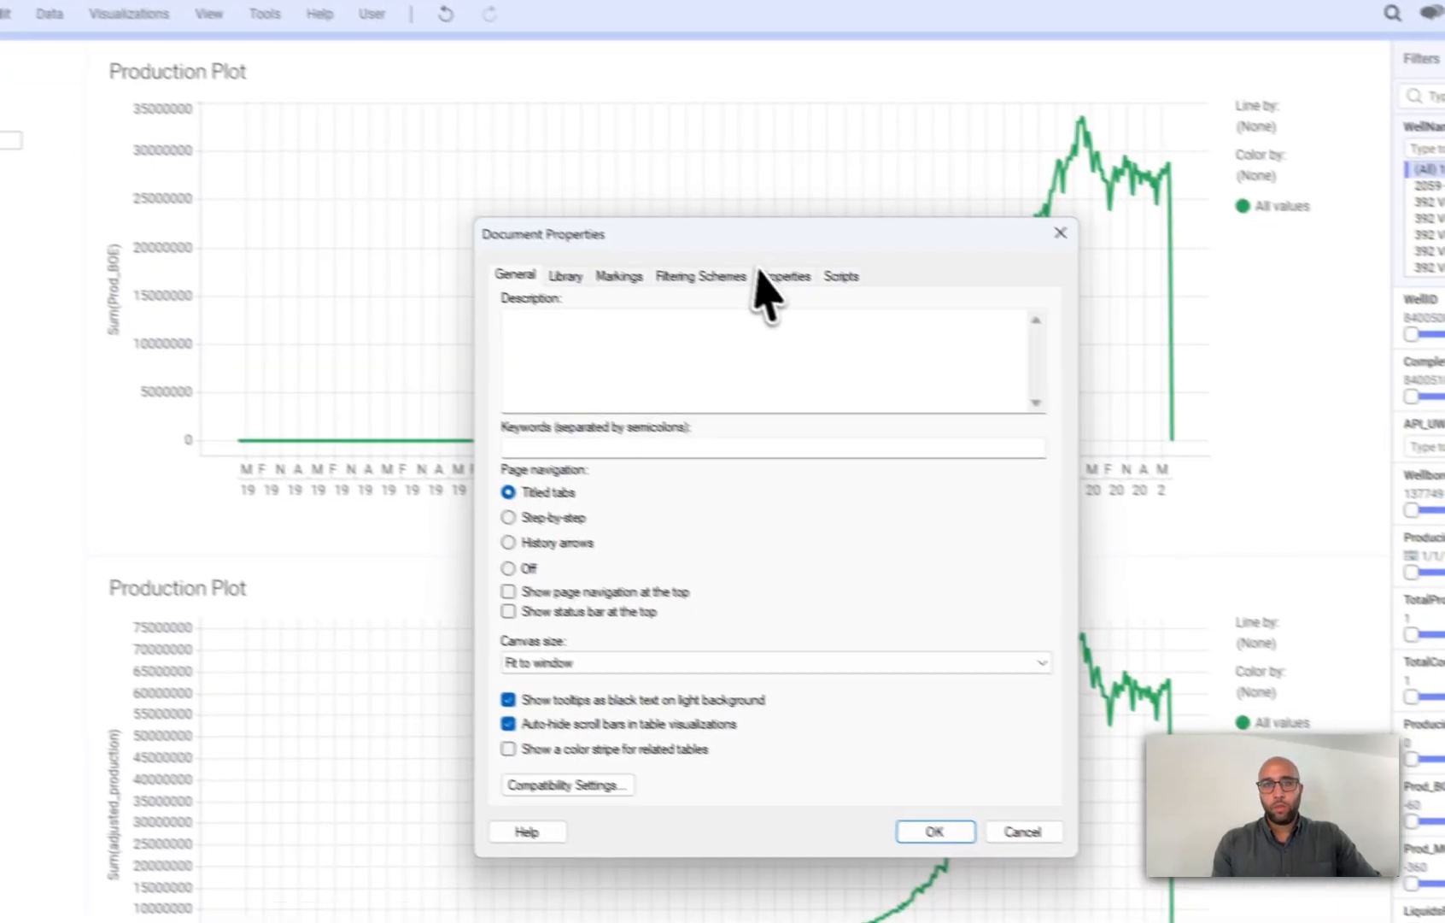
pyautogui.click(1006, 367)
pyautogui.click(533, 402)
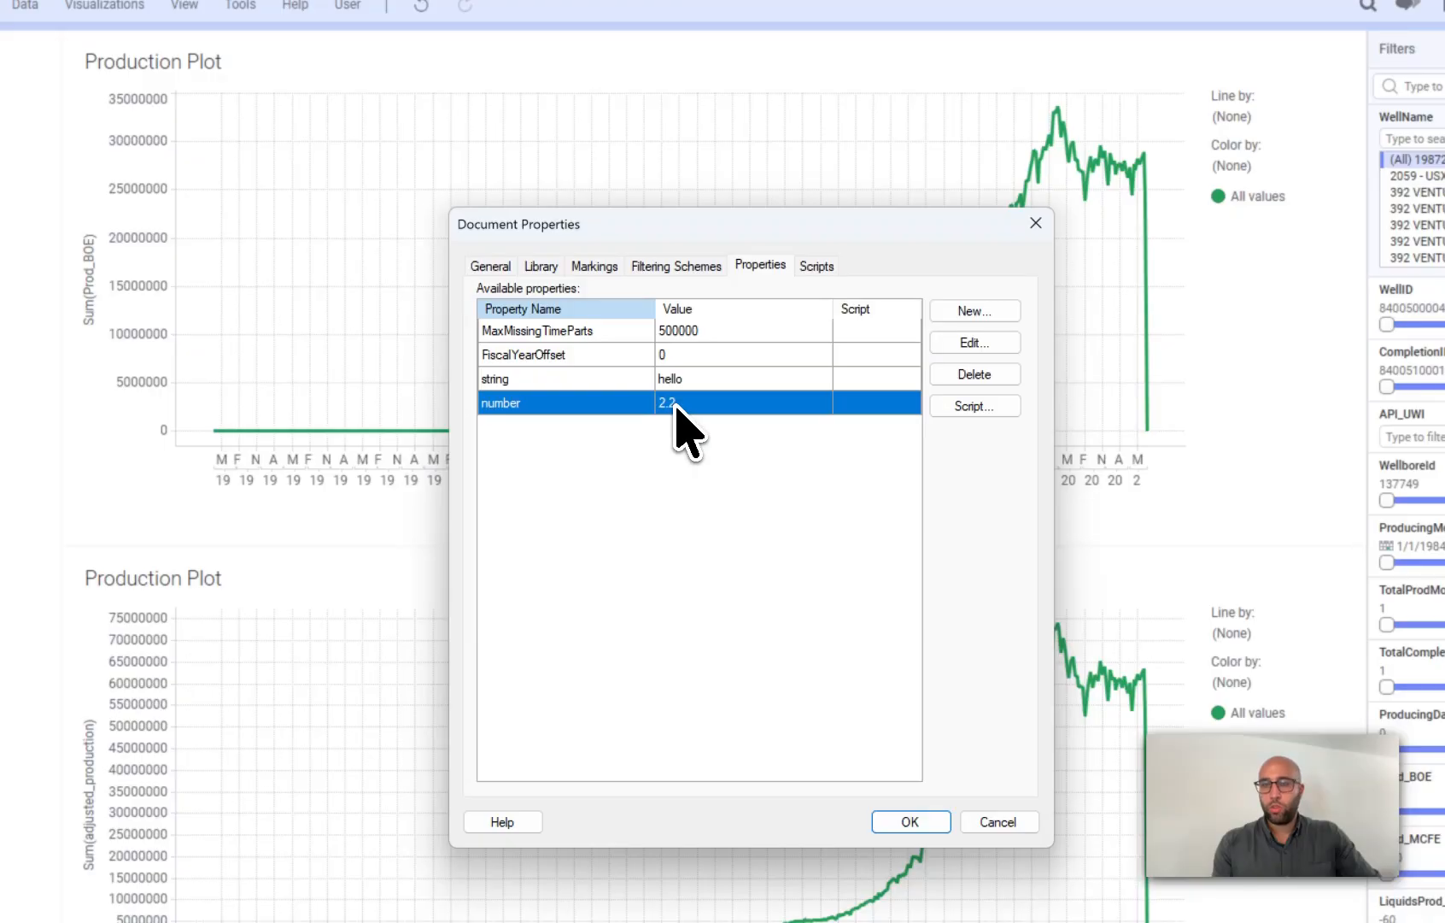
pyautogui.click(1035, 224)
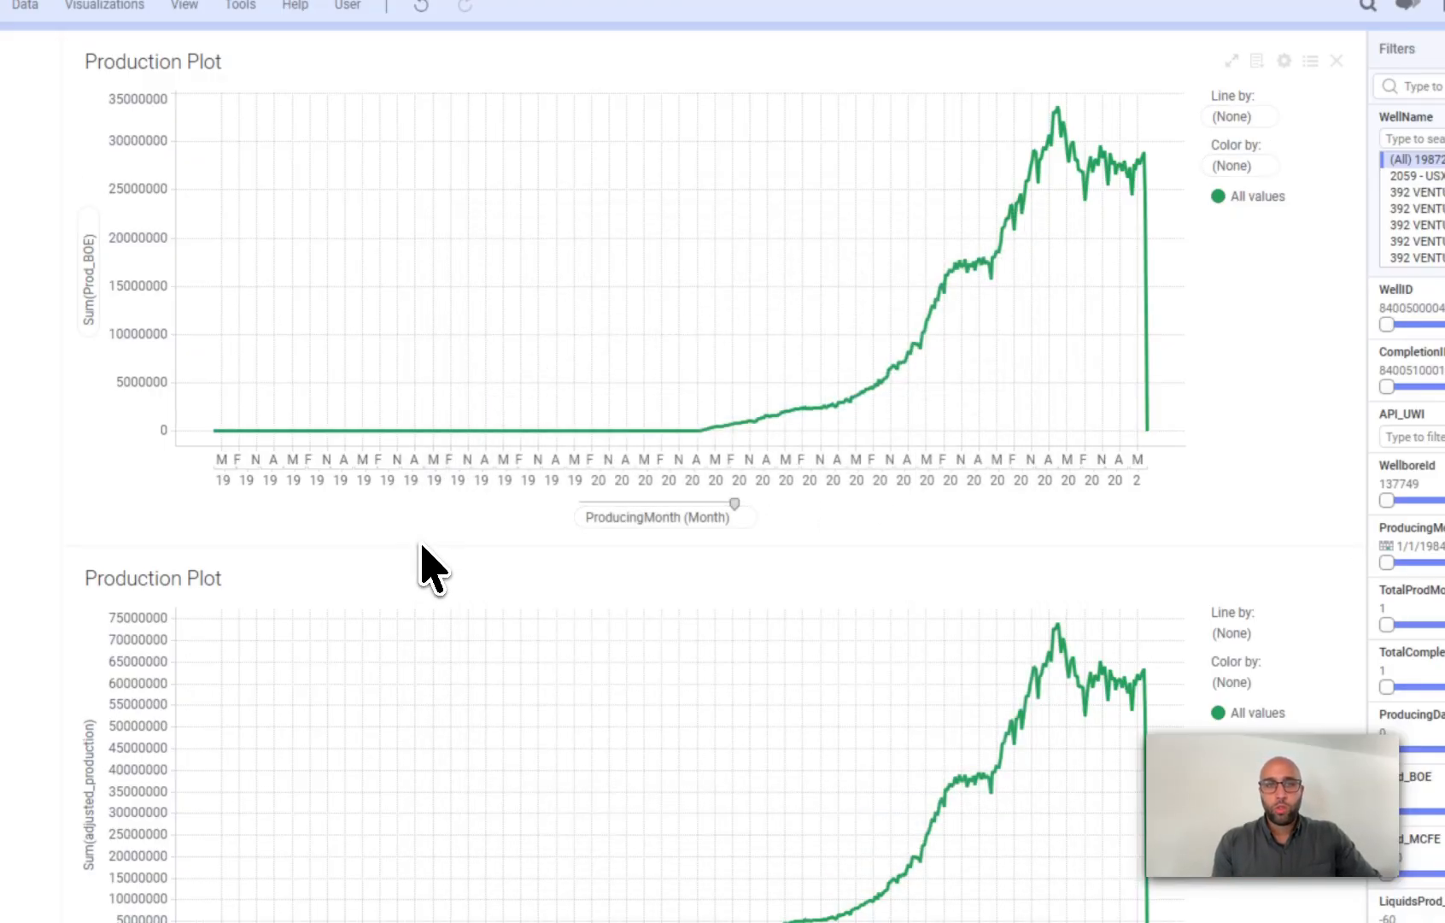
pyautogui.moveTo(421, 546); pyautogui.dragTo(421, 572)
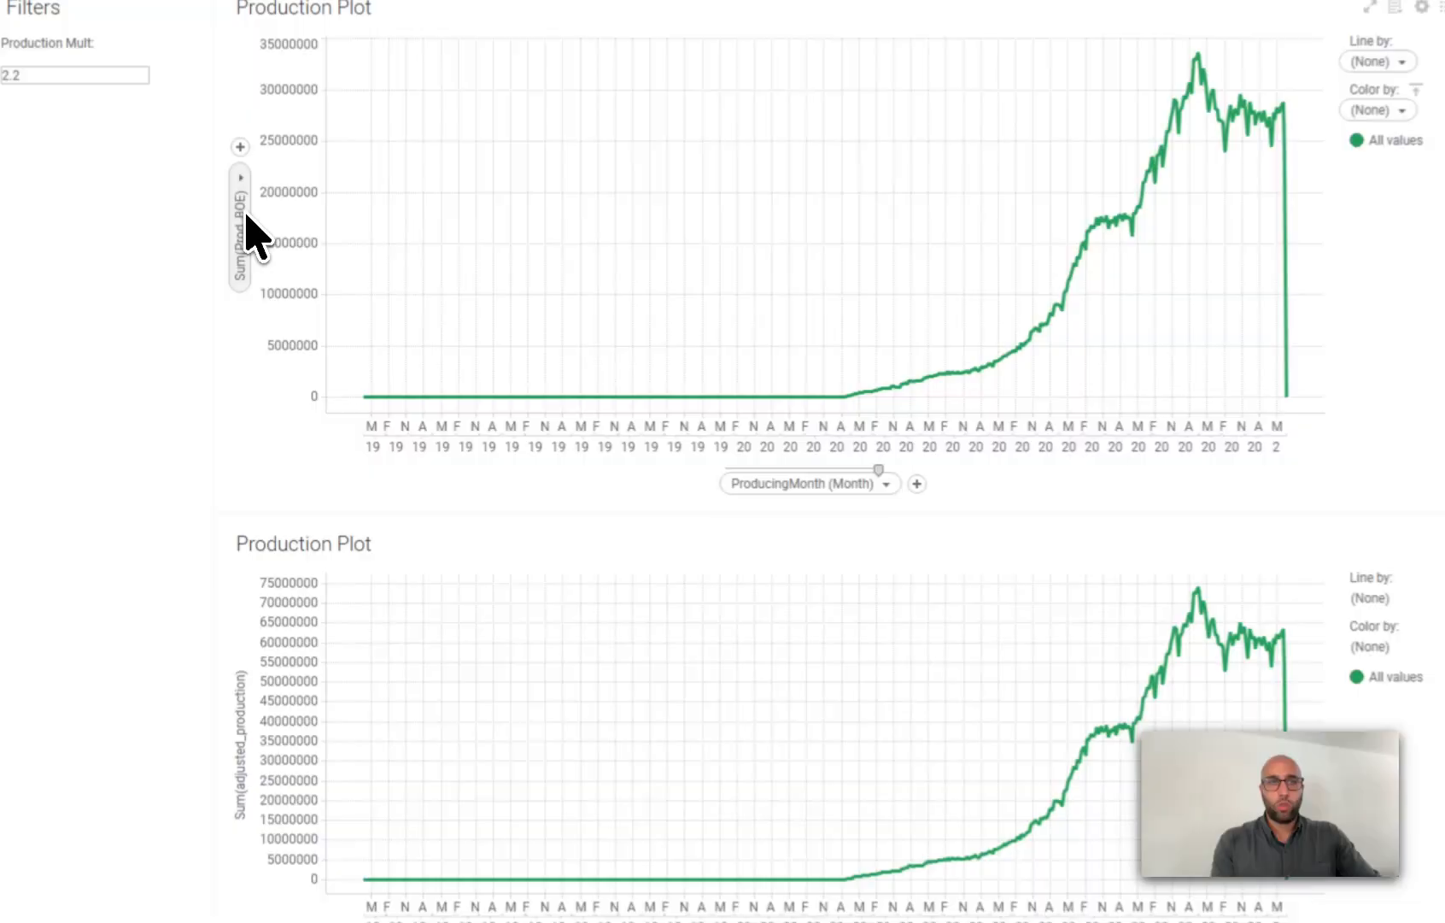
# Step: Set the upper production plot's value axis to the custom expression Sum([Prod_BOE] * ${number}), inserting the number document property
pyautogui.rightClick(246, 215)
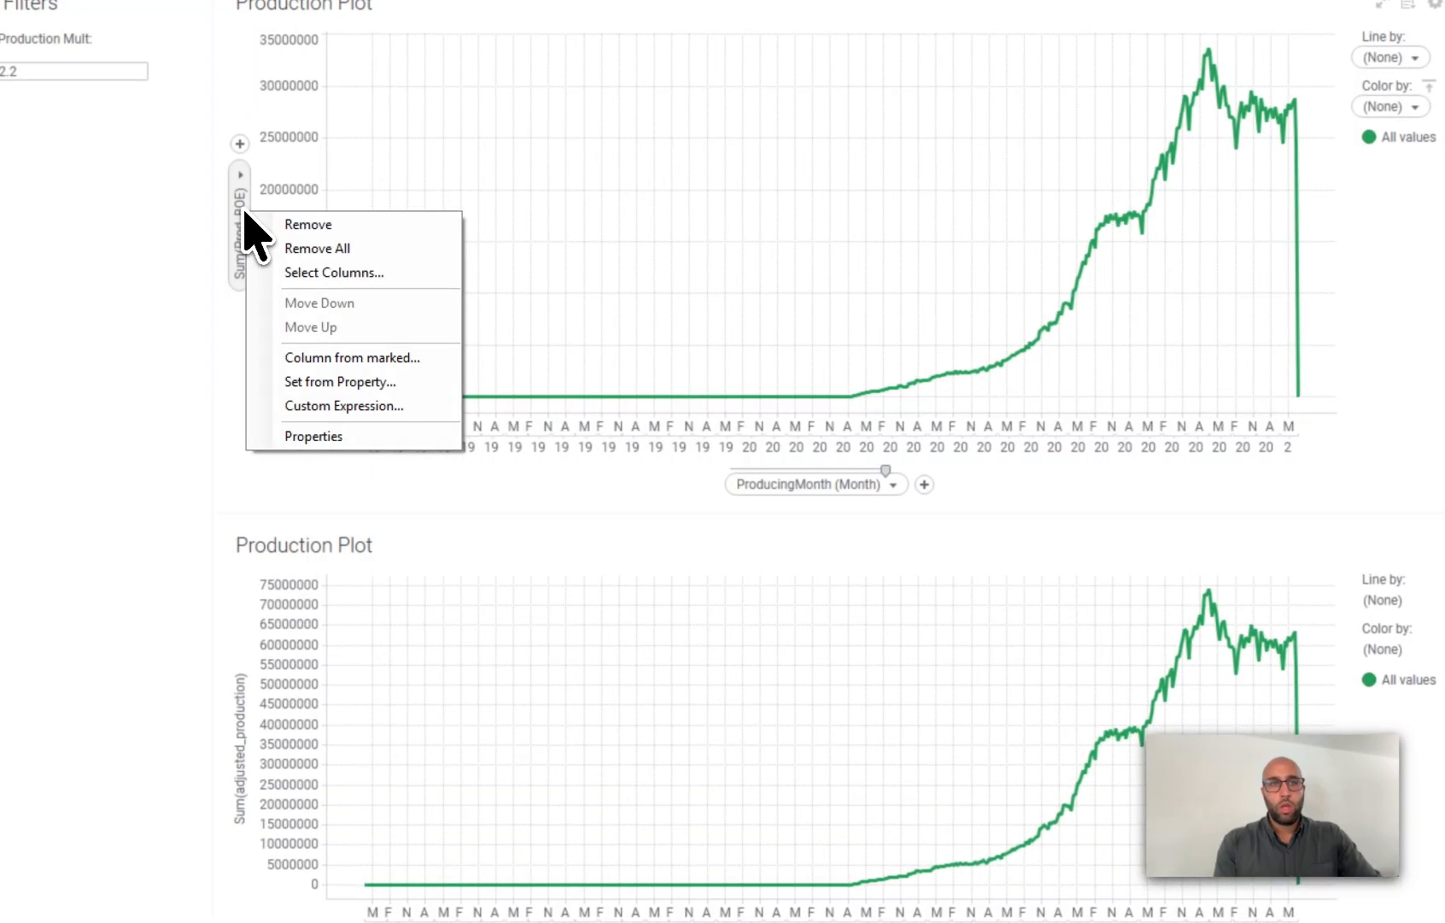
pyautogui.click(275, 405)
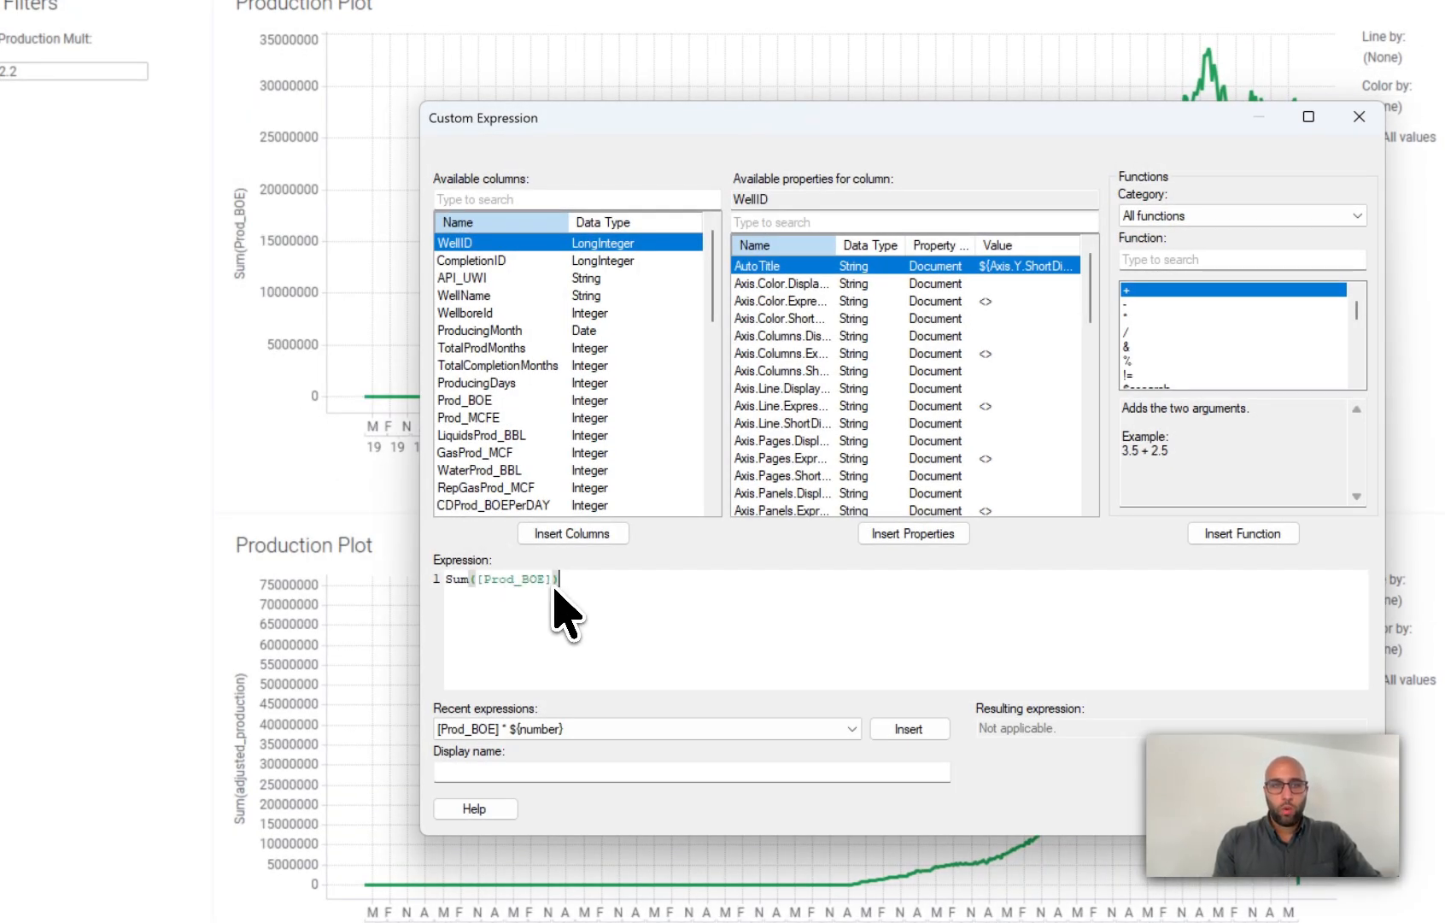
pyautogui.click(555, 580)
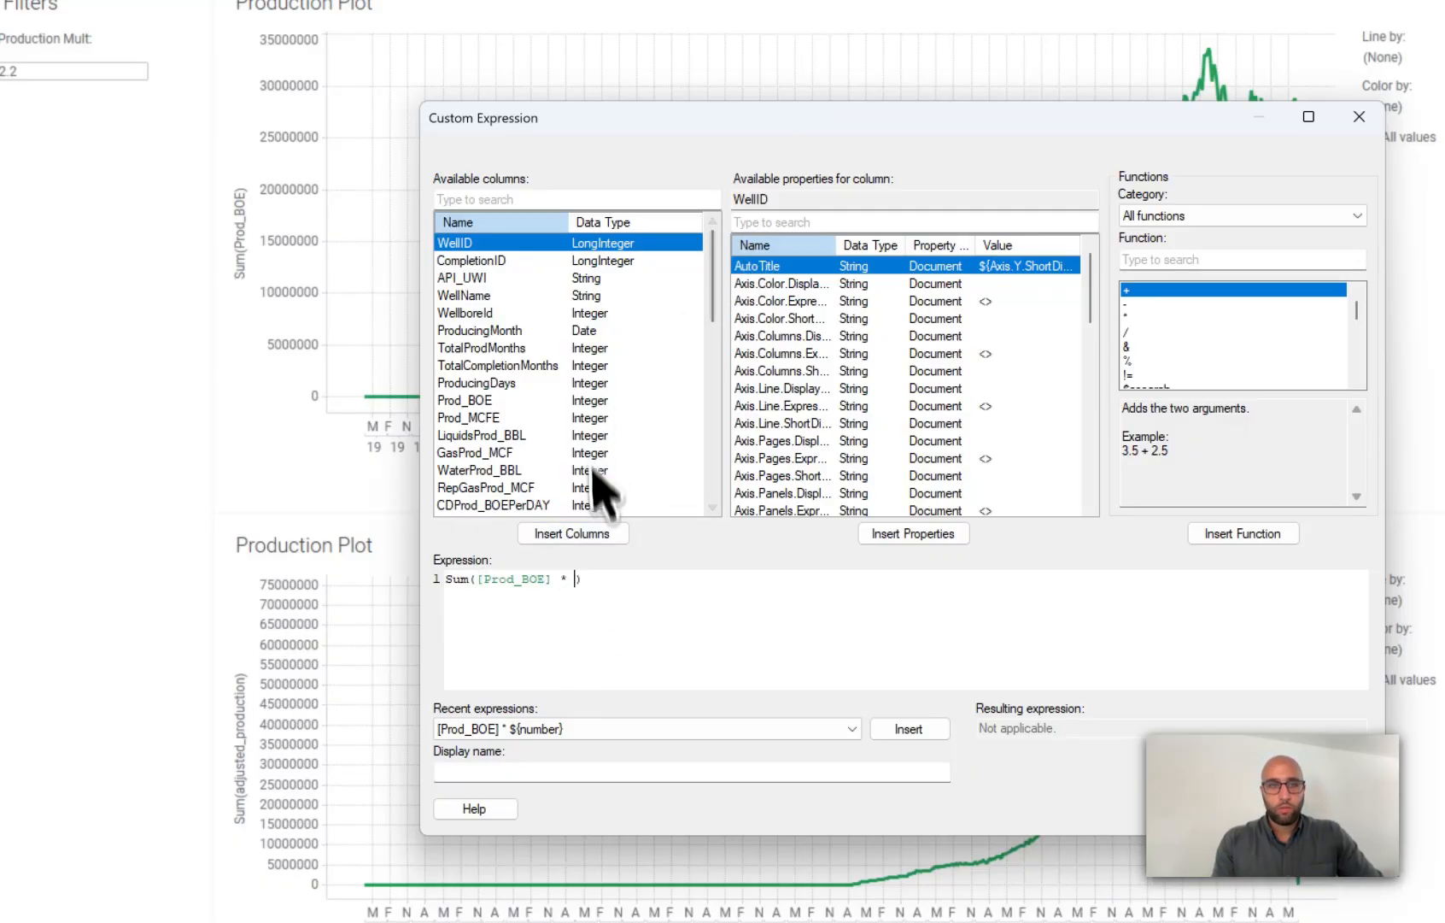
pyautogui.click(833, 222)
pyautogui.write('num')
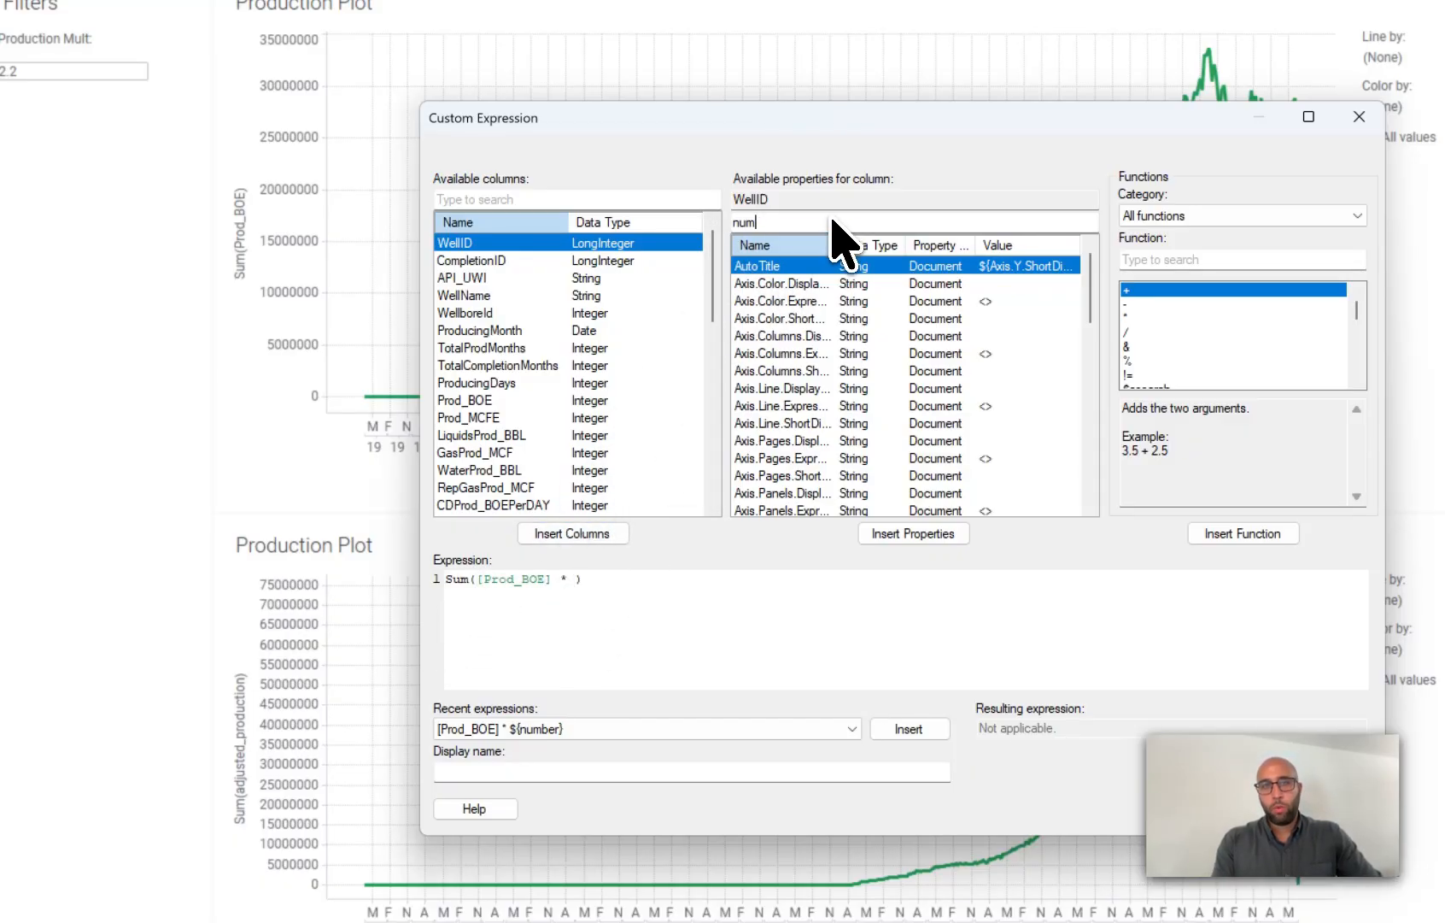
pyautogui.click(807, 265)
pyautogui.doubleClick(807, 266)
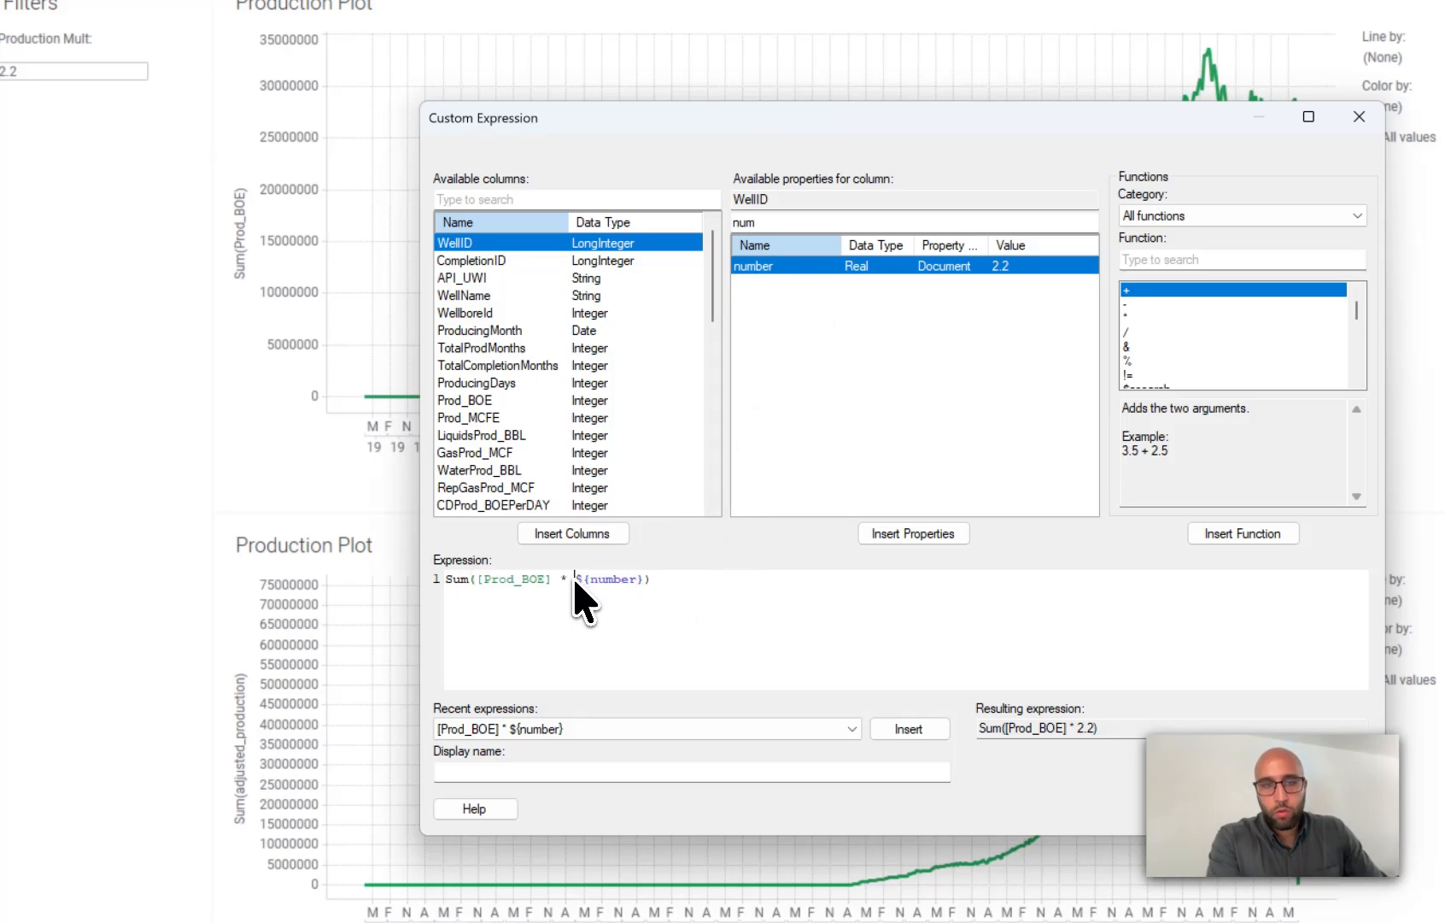
pyautogui.moveTo(574, 581); pyautogui.dragTo(643, 581)
pyautogui.click(674, 606)
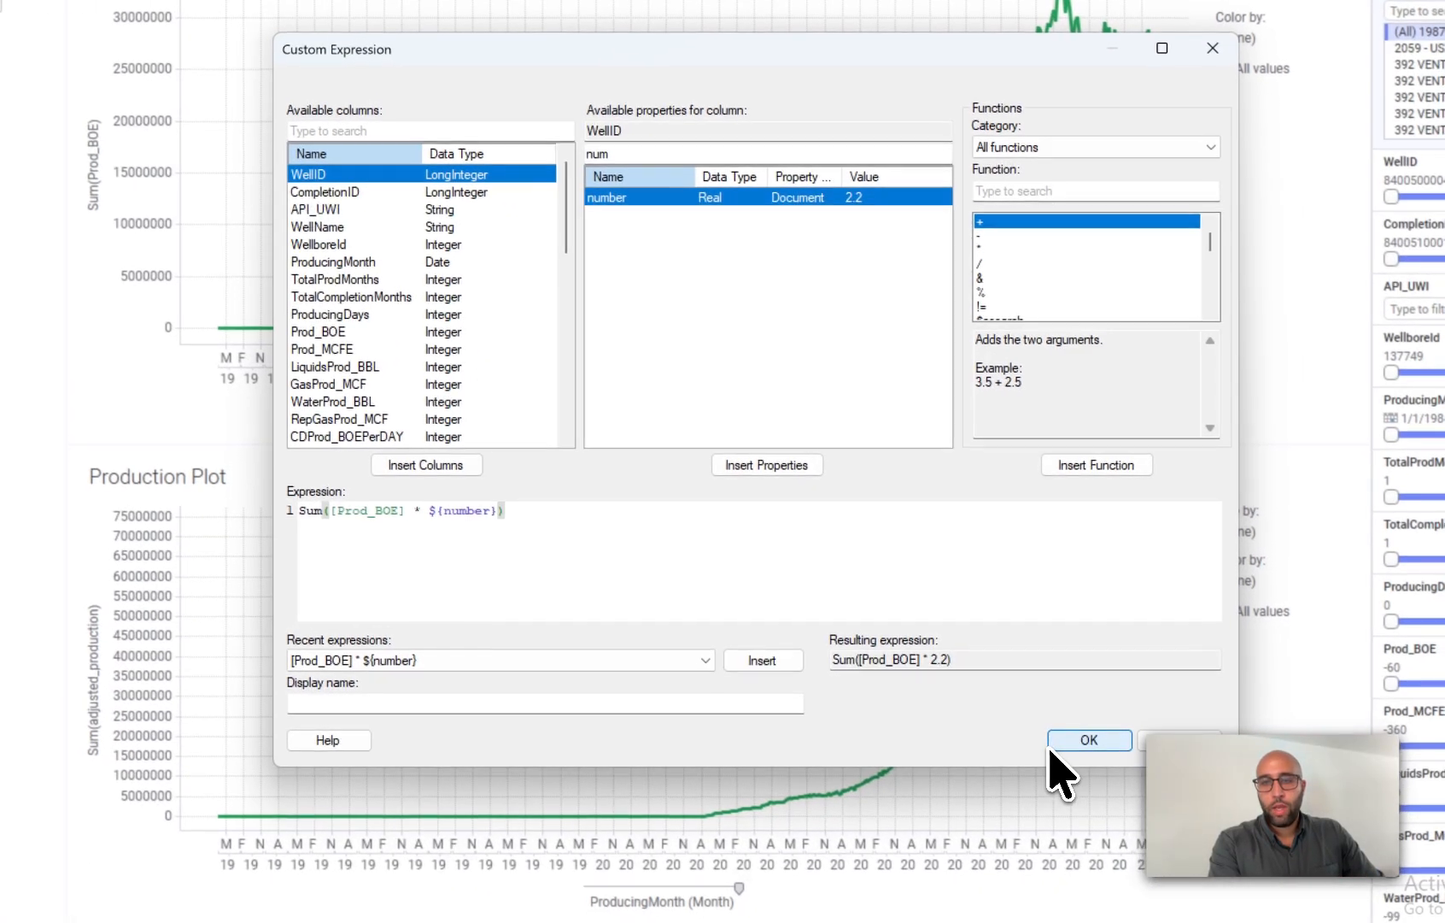
pyautogui.click(1237, 808)
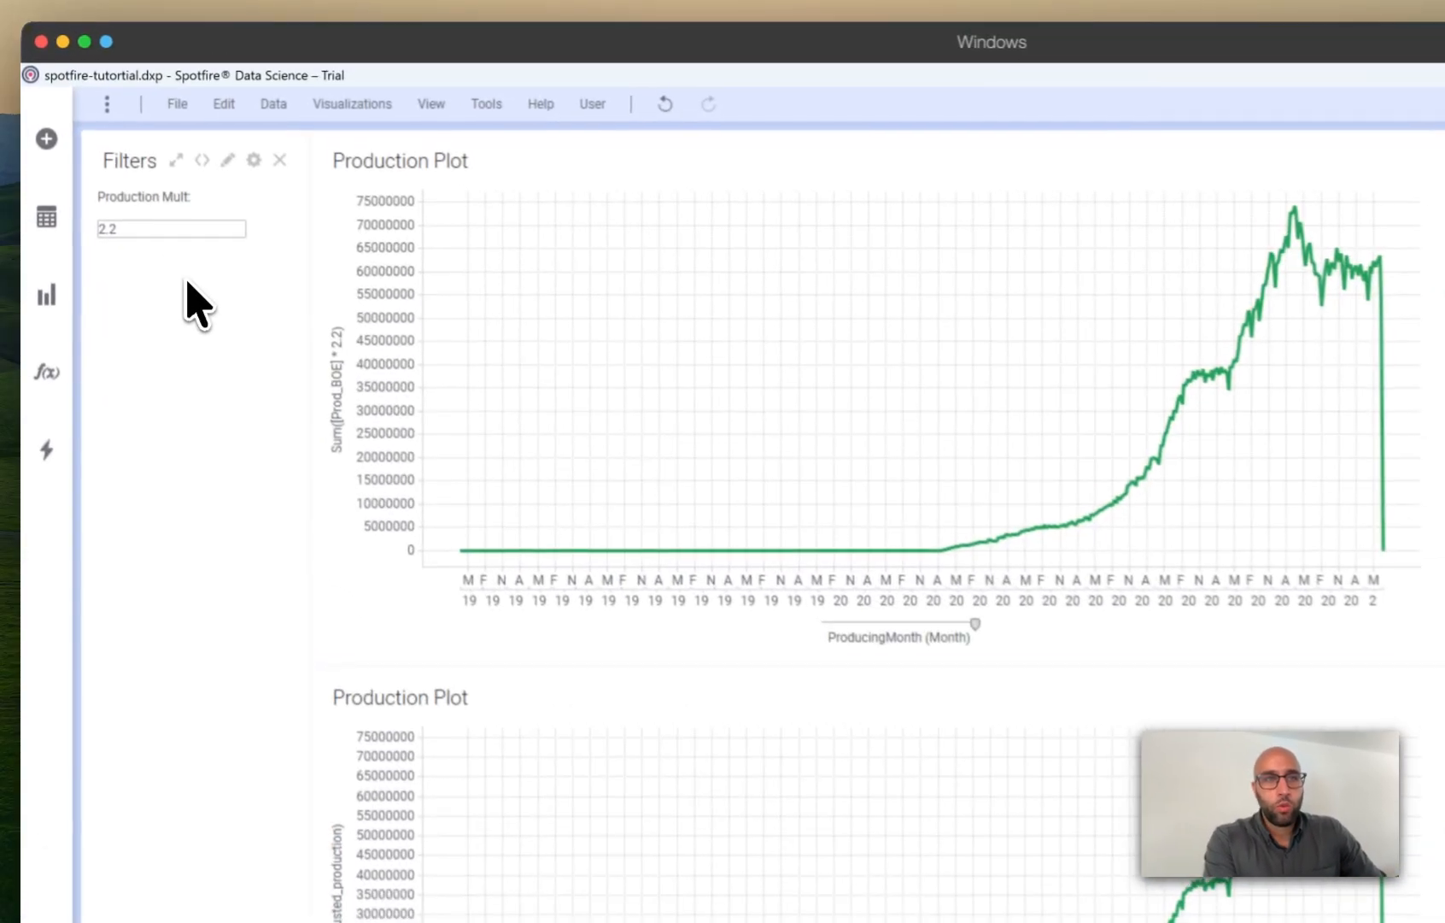
# Step: Edit the Filters text area and add the label "String filter:" below the number input field
pyautogui.rightClick(141, 210)
pyautogui.click(213, 299)
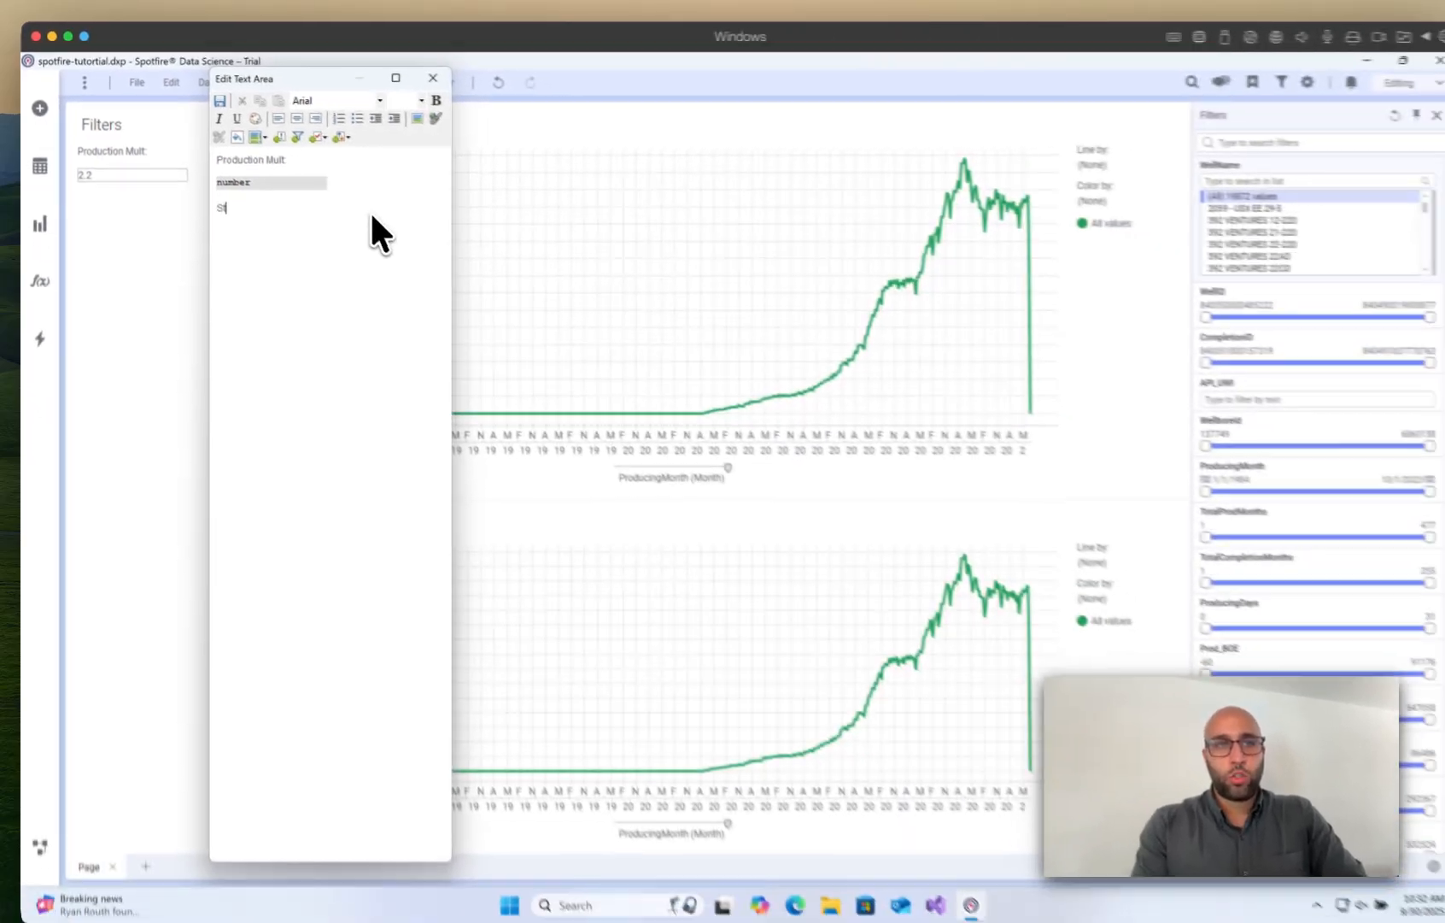
pyautogui.write('String filter:')
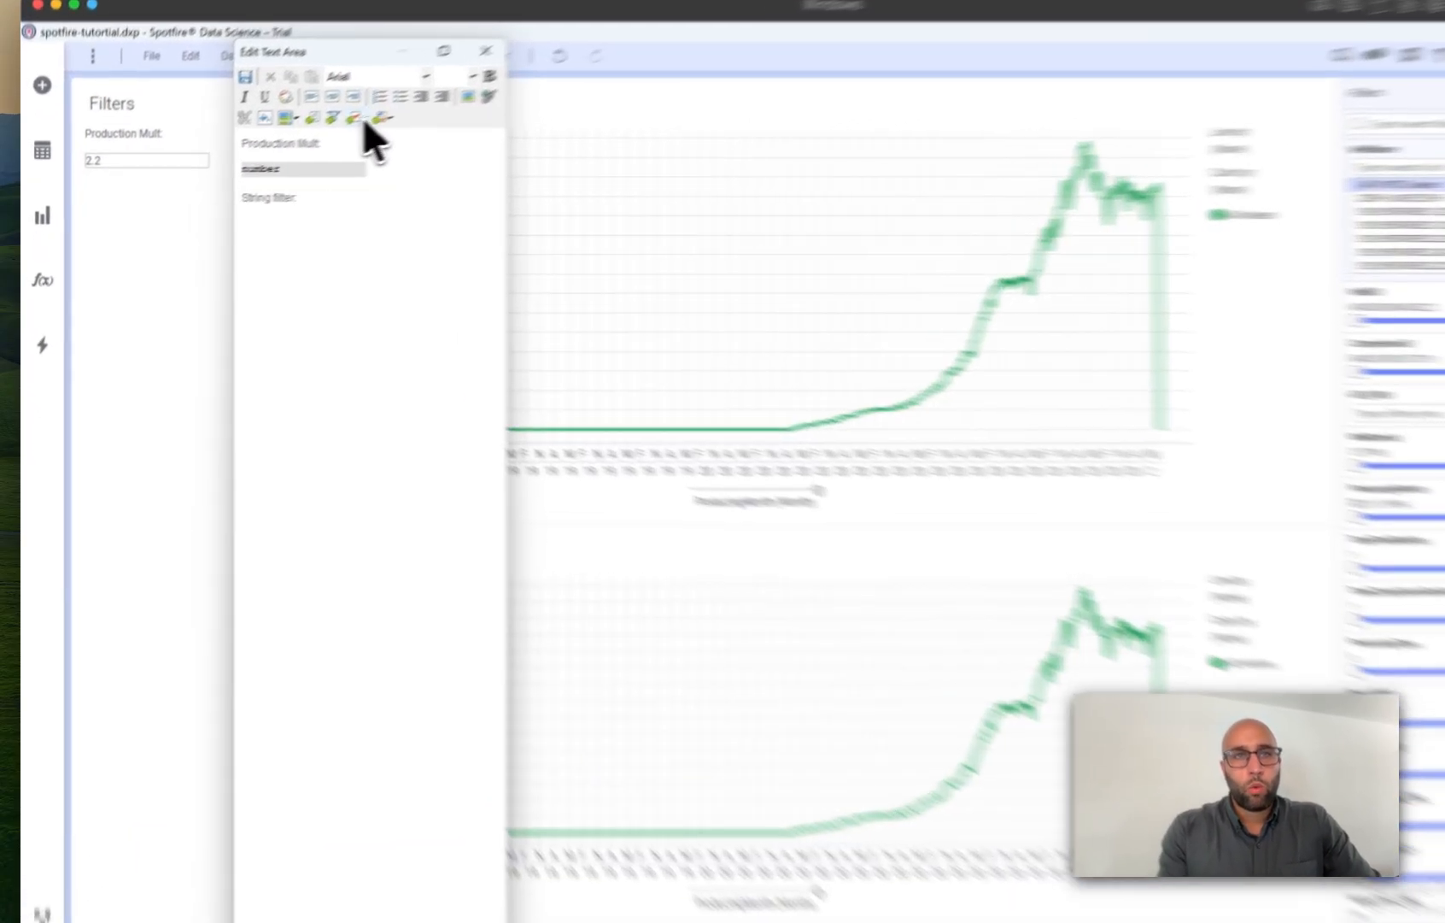
# Step: Insert an input field property control for the string document property under the new label, then save and close the text area
pyautogui.click(309, 134)
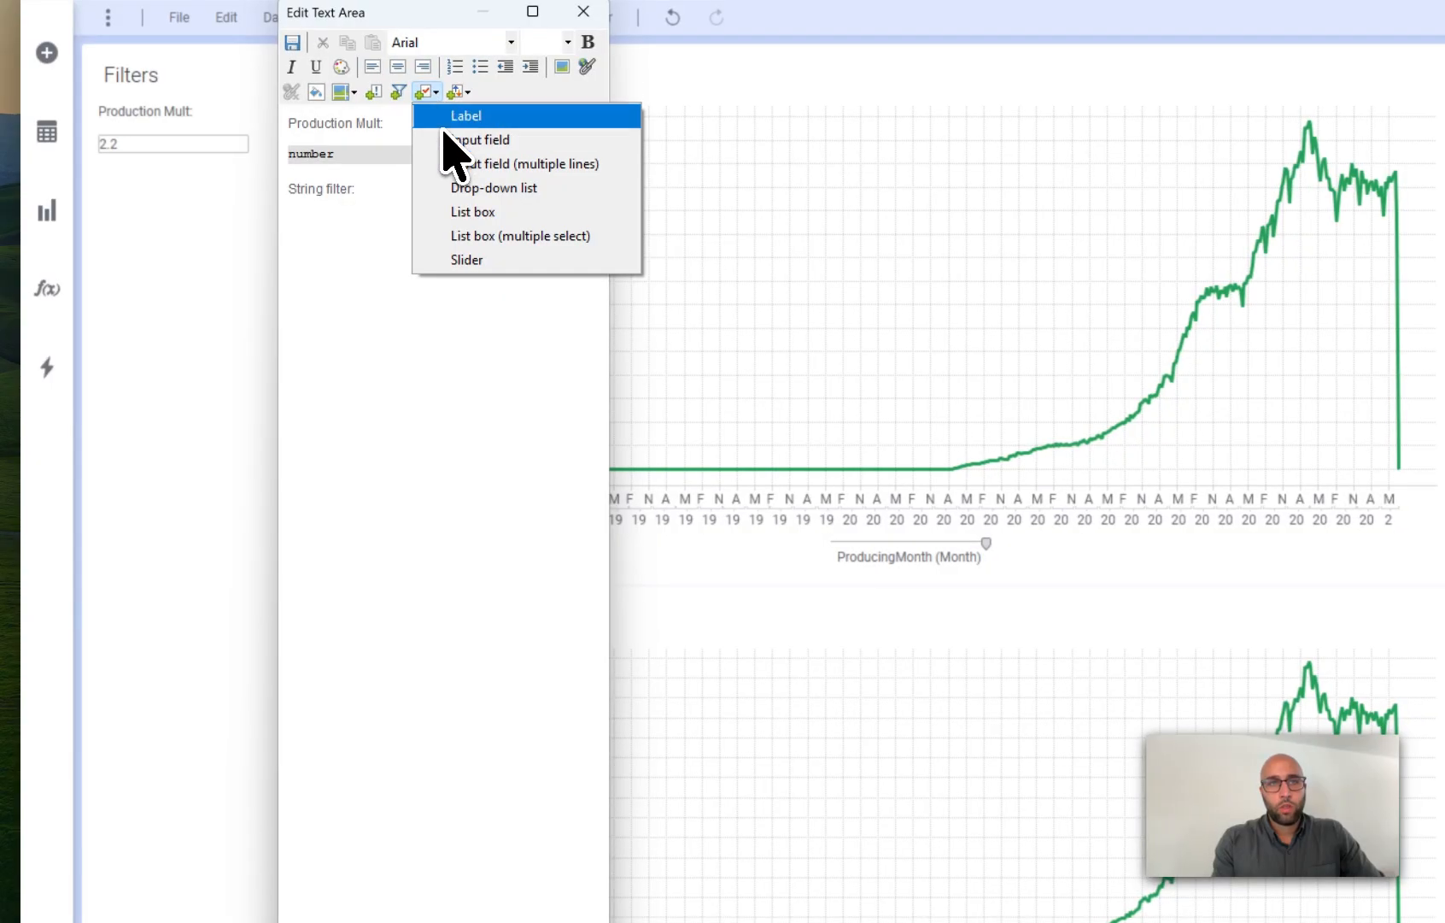
pyautogui.click(451, 139)
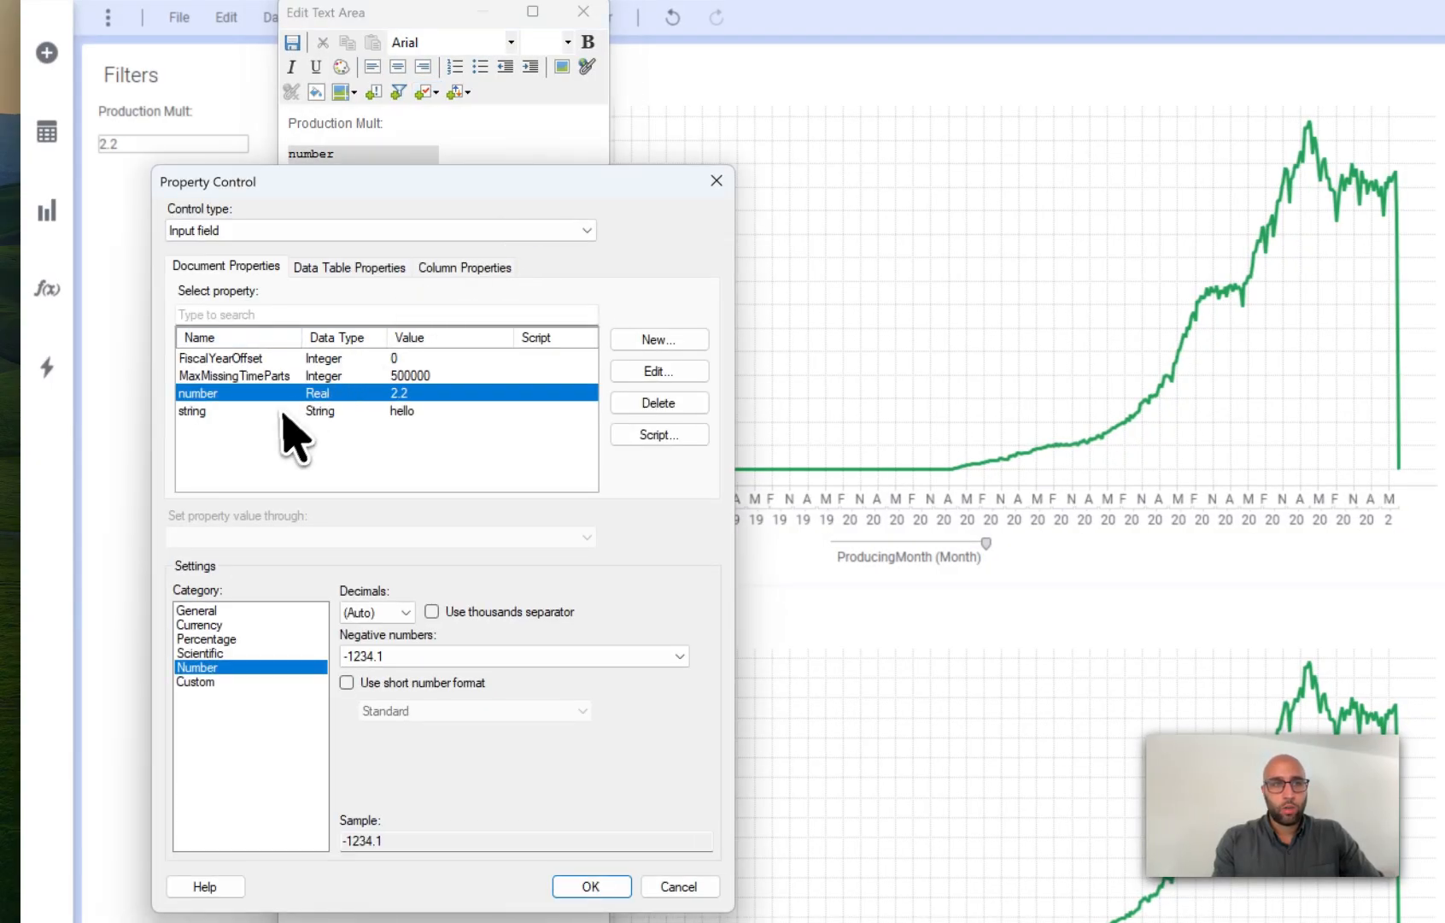
pyautogui.click(278, 411)
pyautogui.click(581, 886)
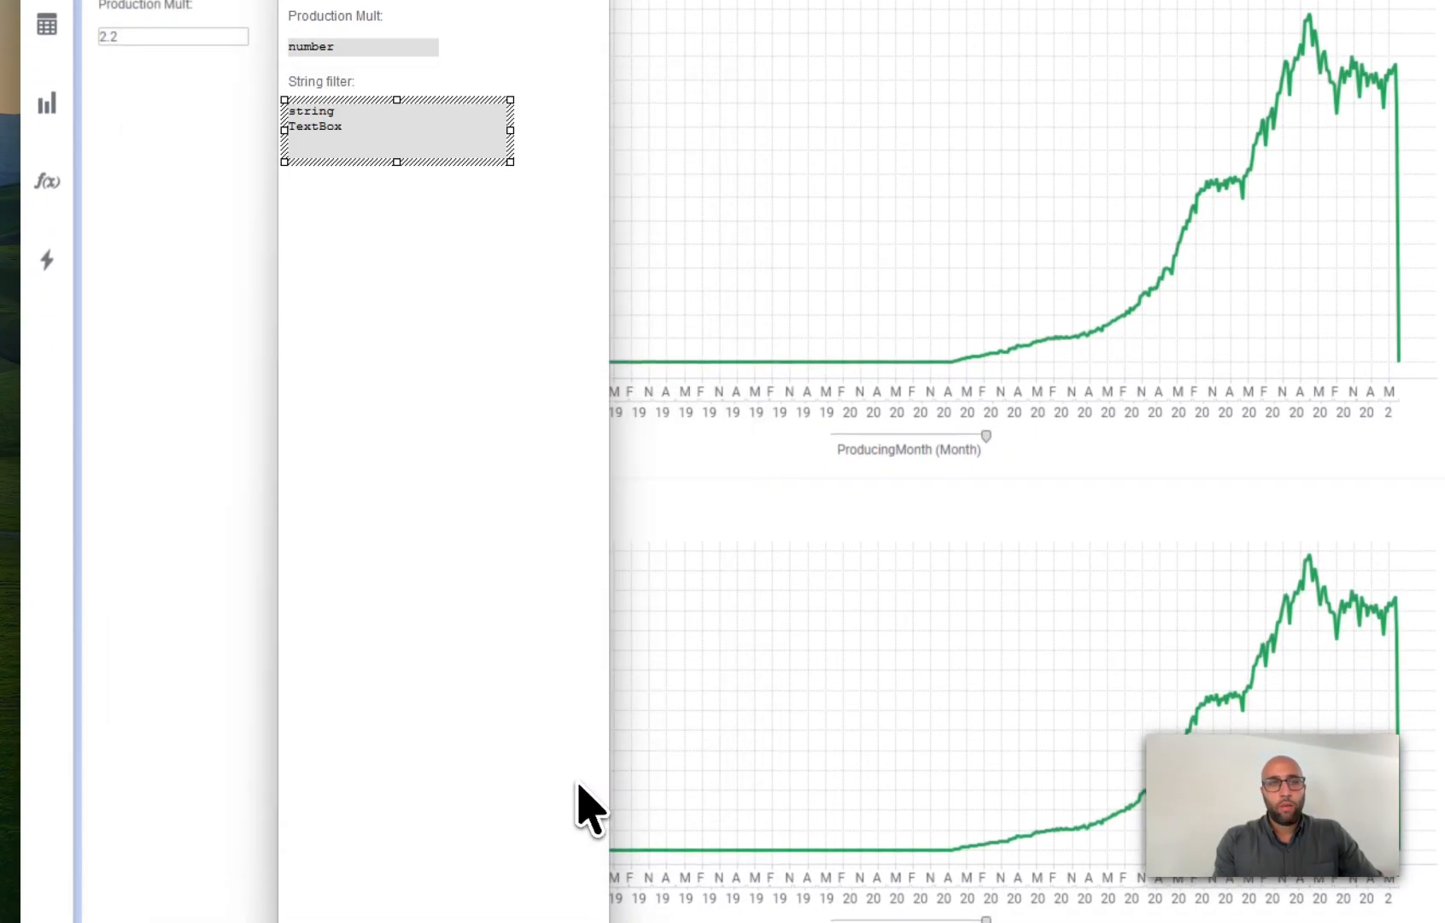
pyautogui.click(253, 131)
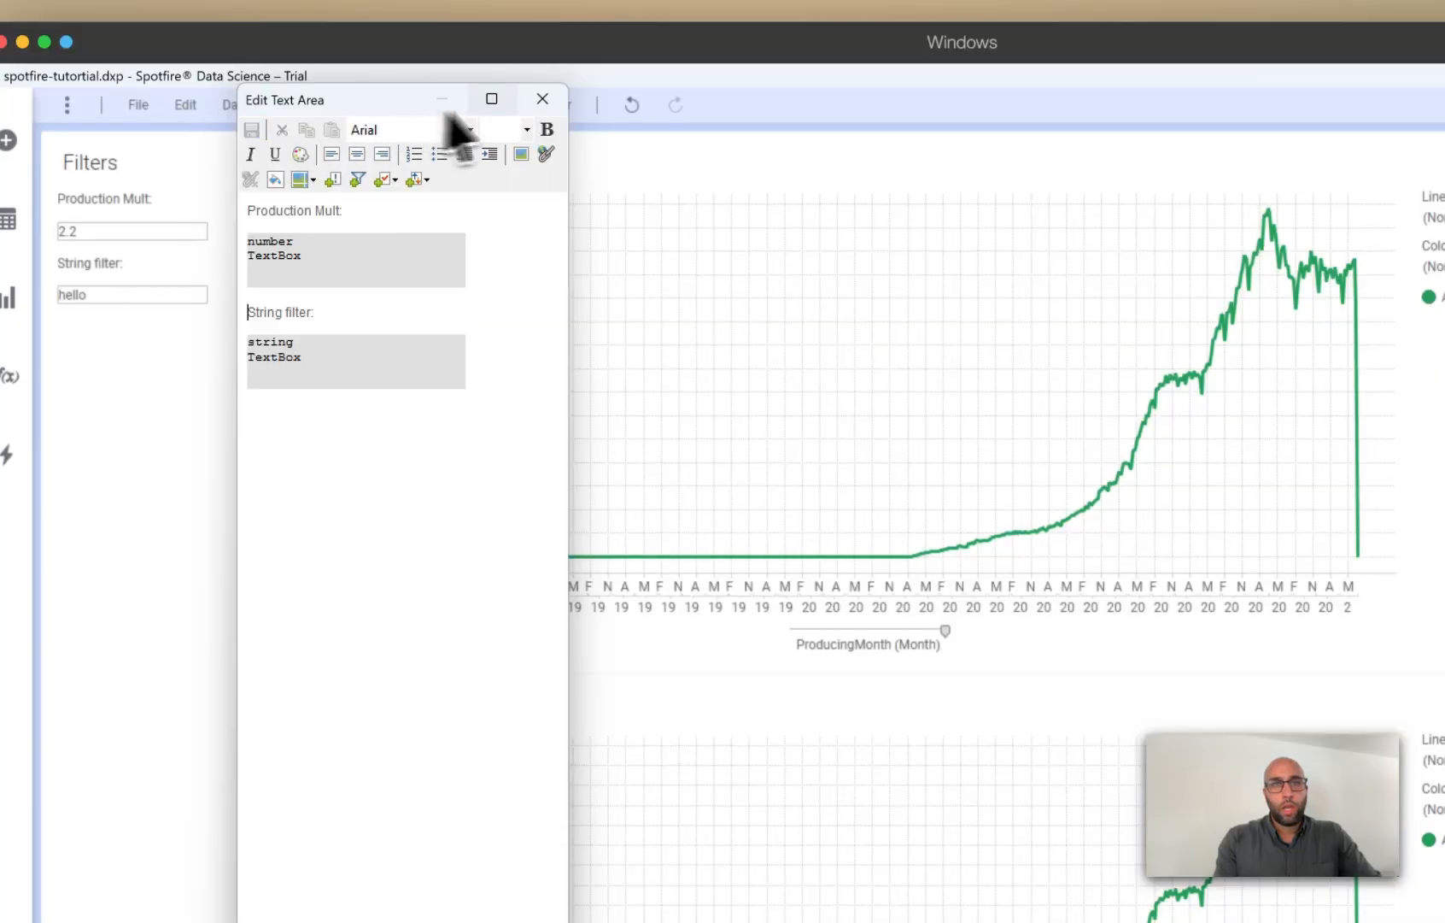
pyautogui.click(540, 101)
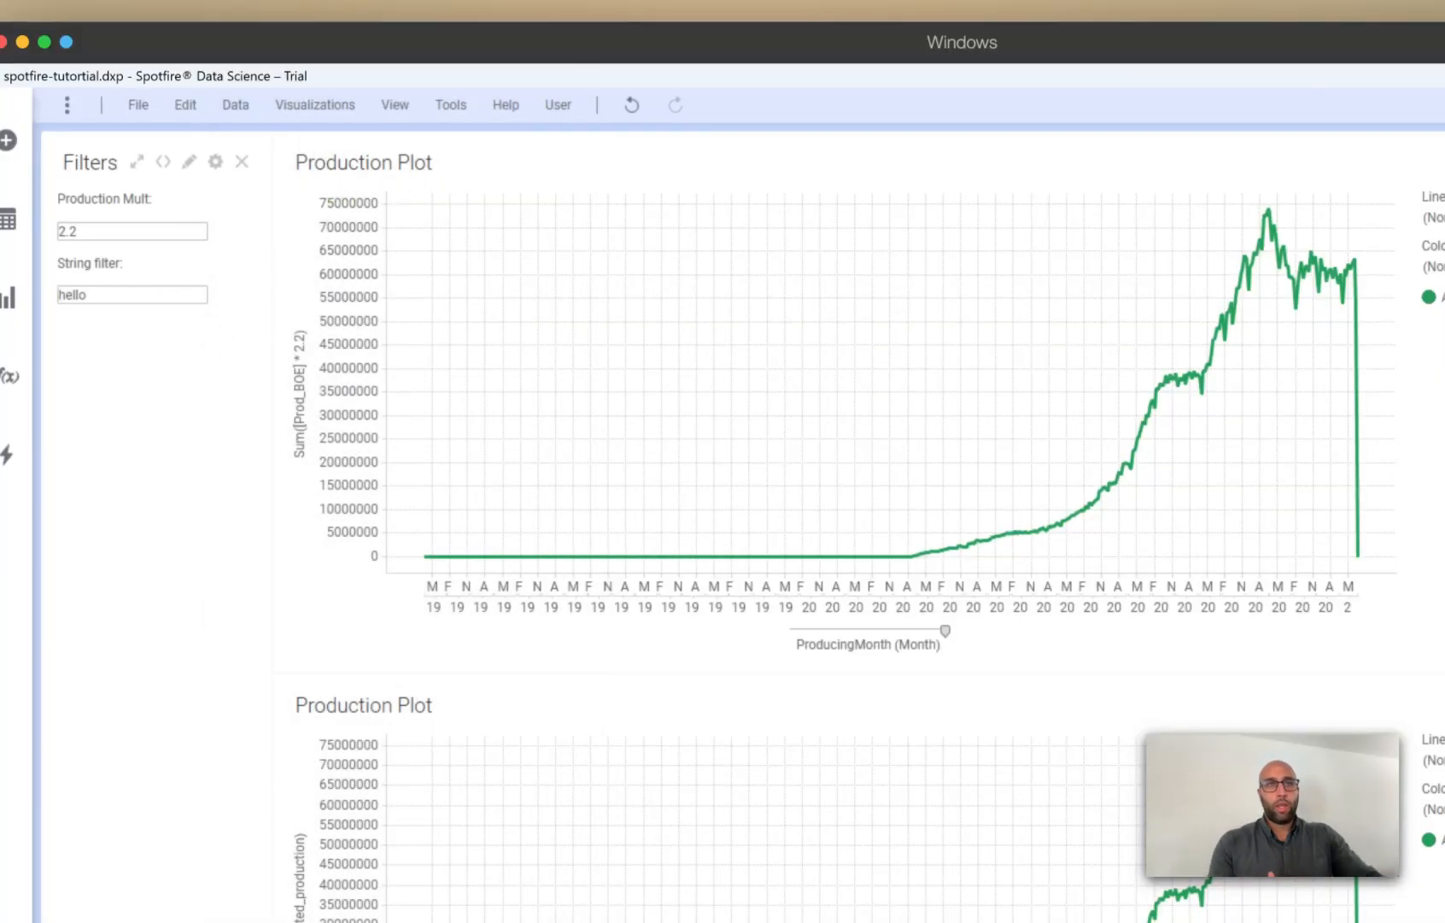
# Step: Start a new calculated column with the expression [WellName] = ${string}, using the WellName column and the string document property
pyautogui.click(236, 104)
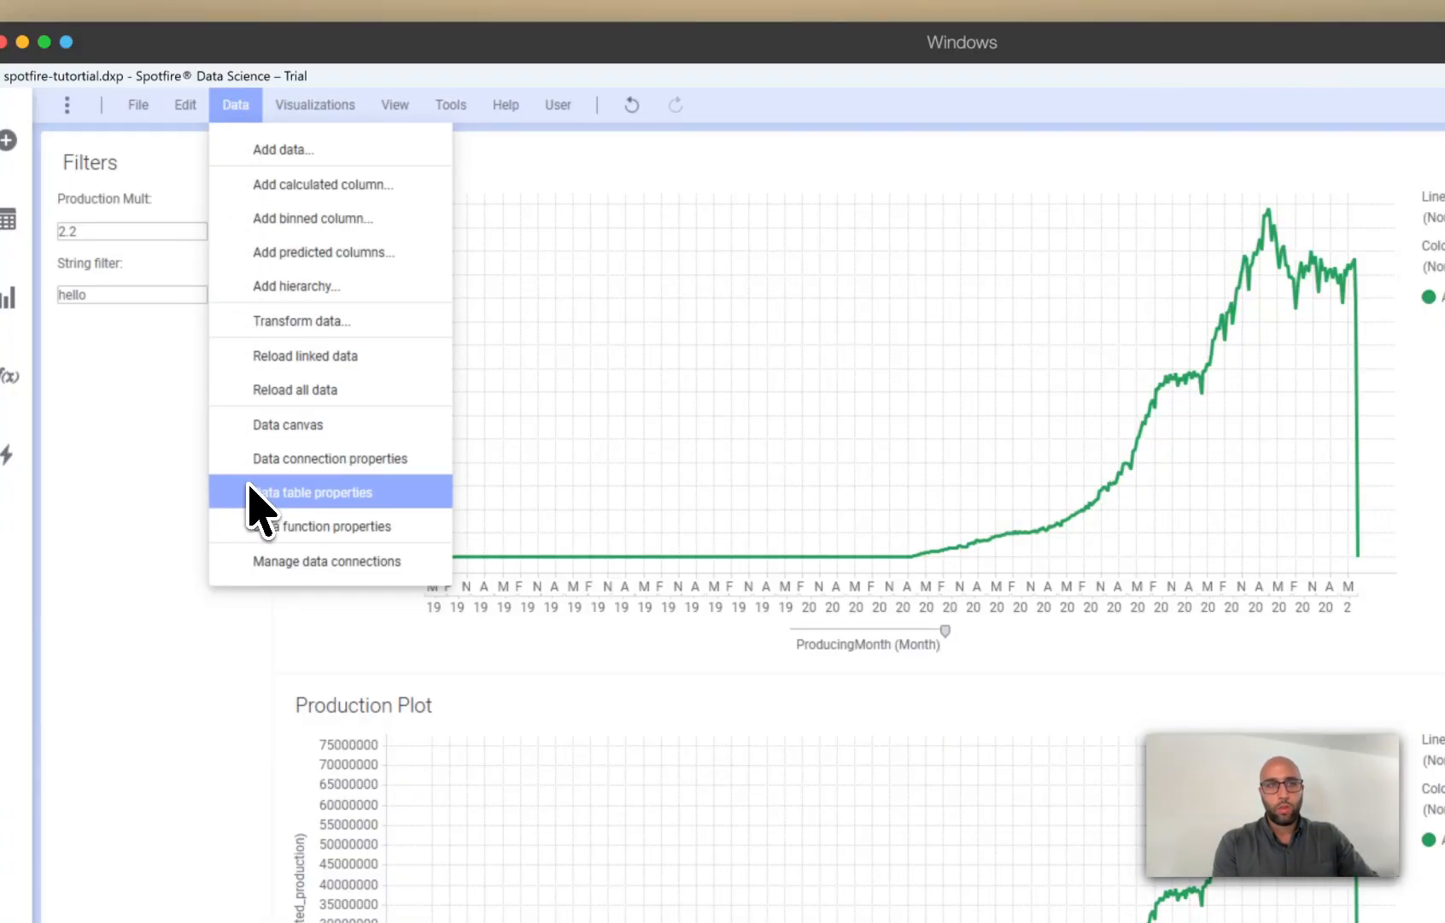
pyautogui.click(282, 184)
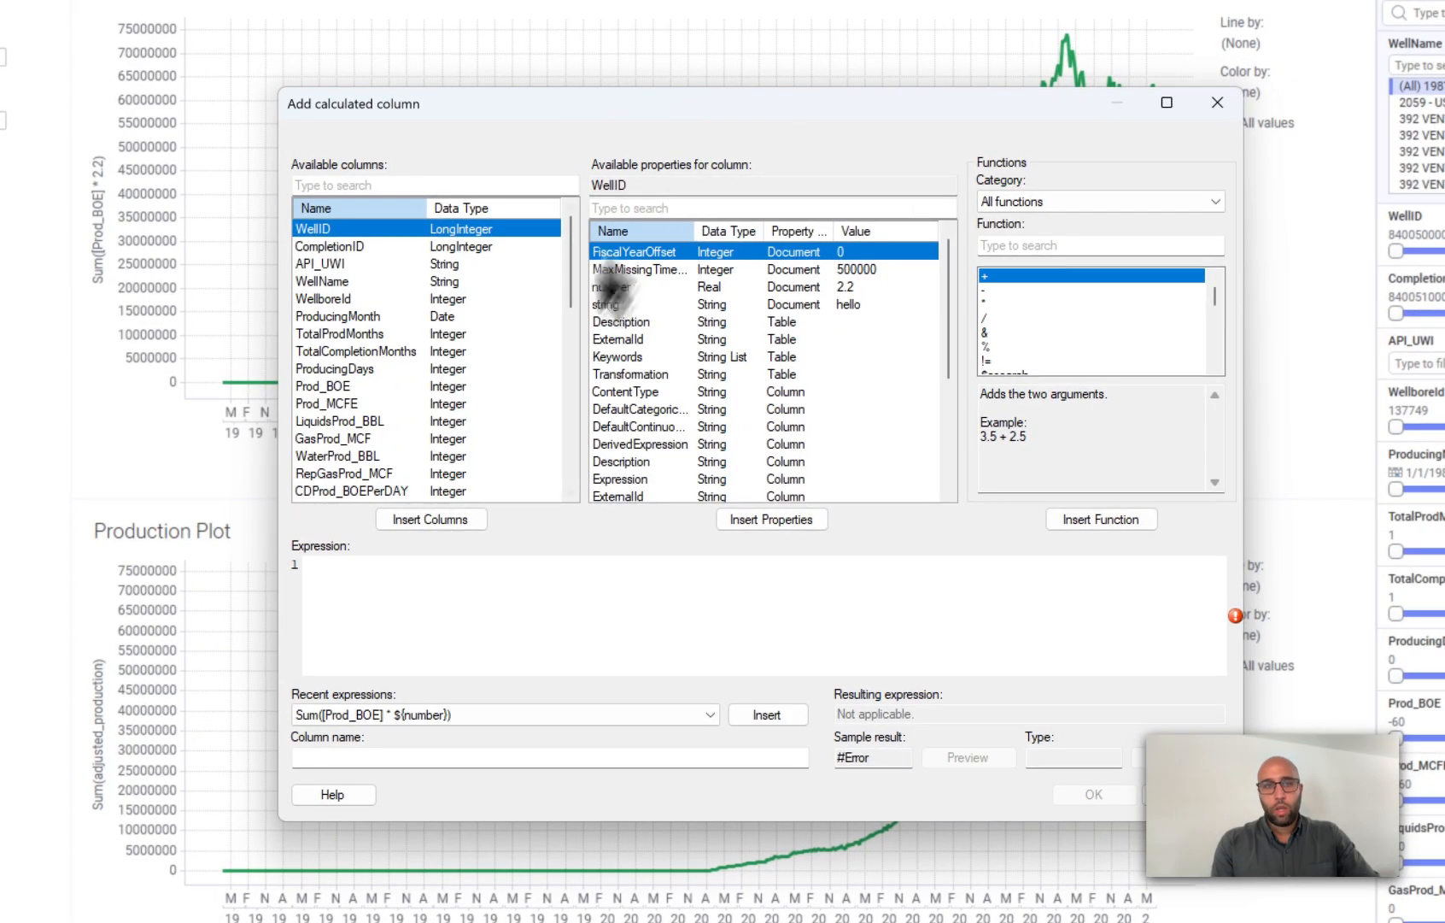
pyautogui.click(454, 613)
pyautogui.write('Well')
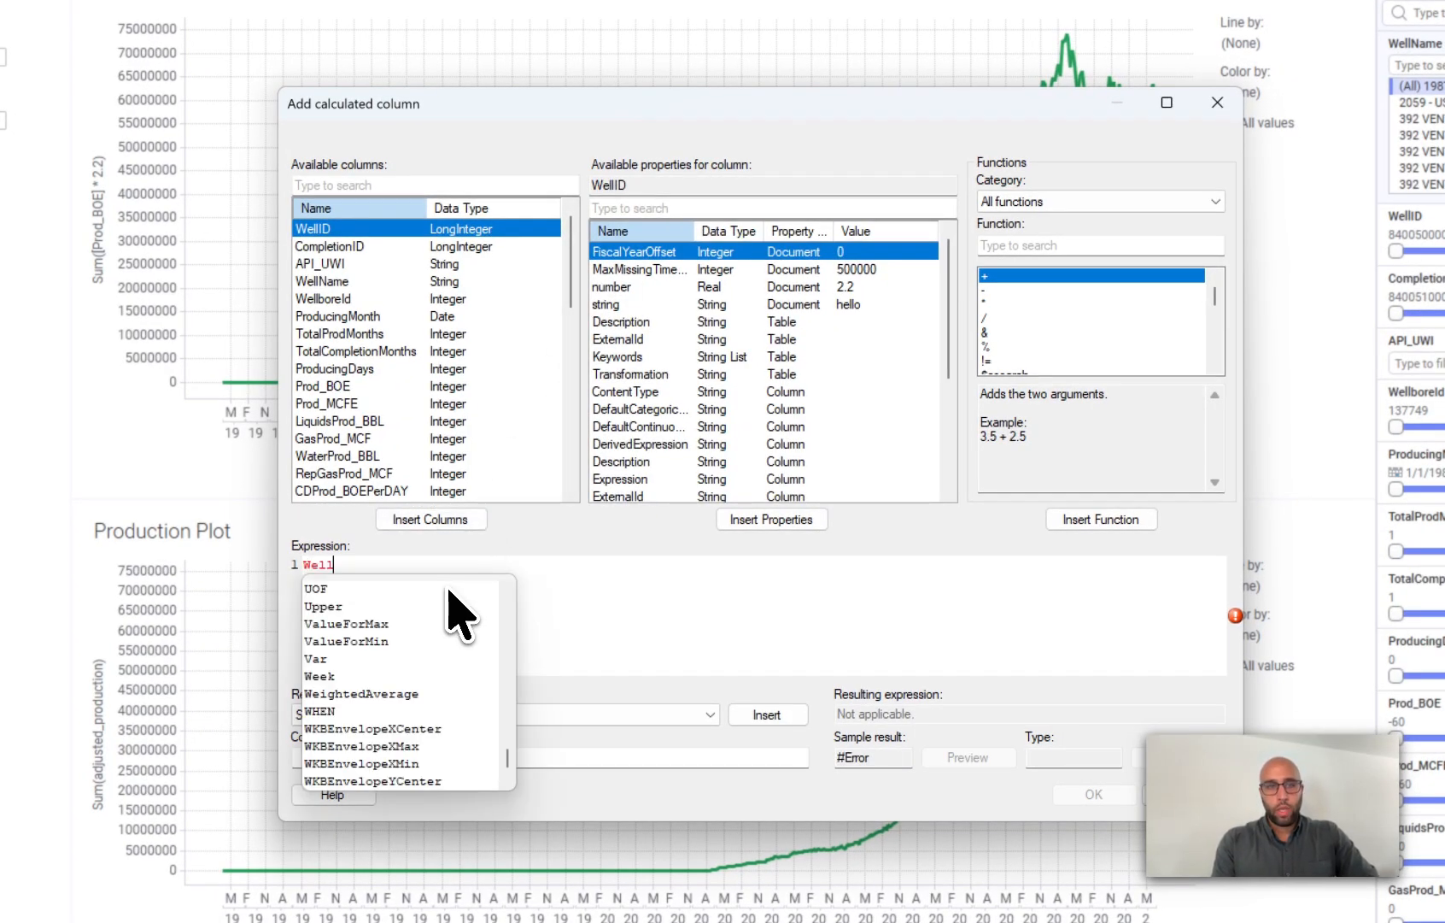
pyautogui.press('BackSpace')
pyautogui.press('BackSpace')
pyautogui.doubleClick(357, 282)
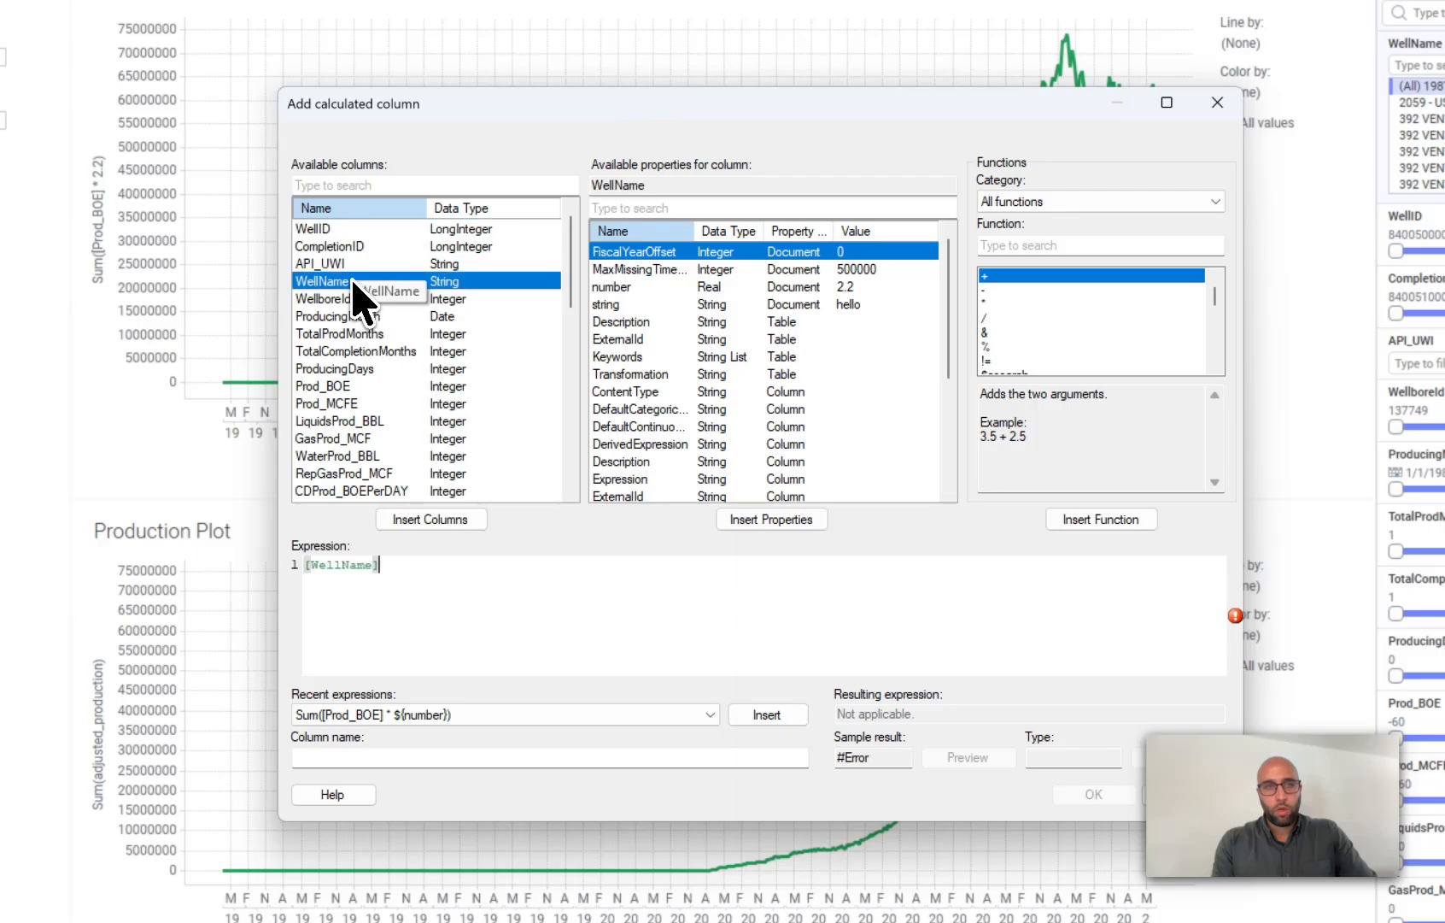
pyautogui.write('=')
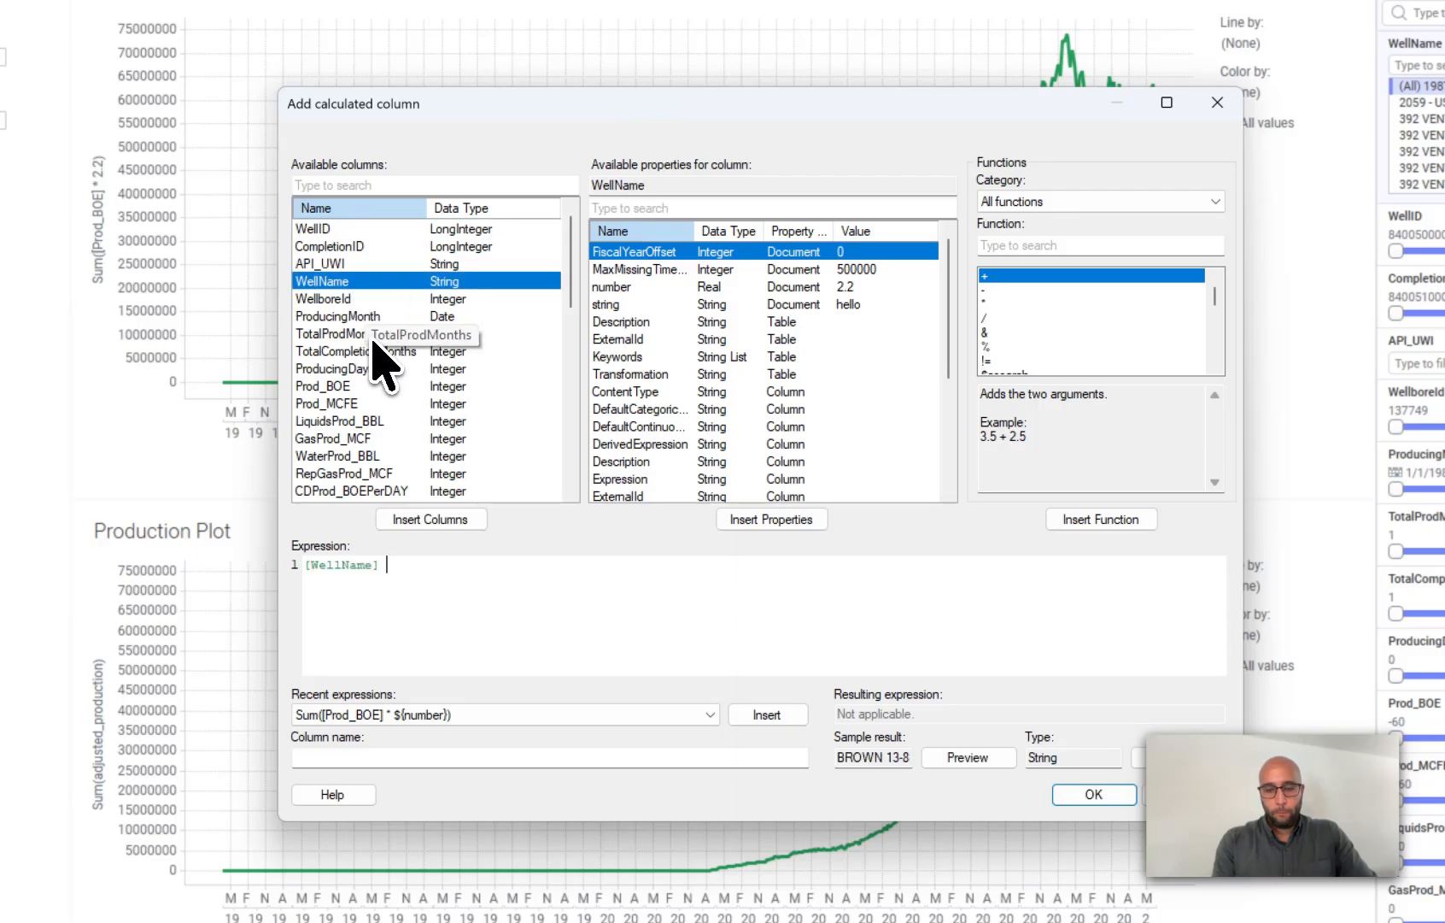
pyautogui.click(612, 208)
pyautogui.write('string')
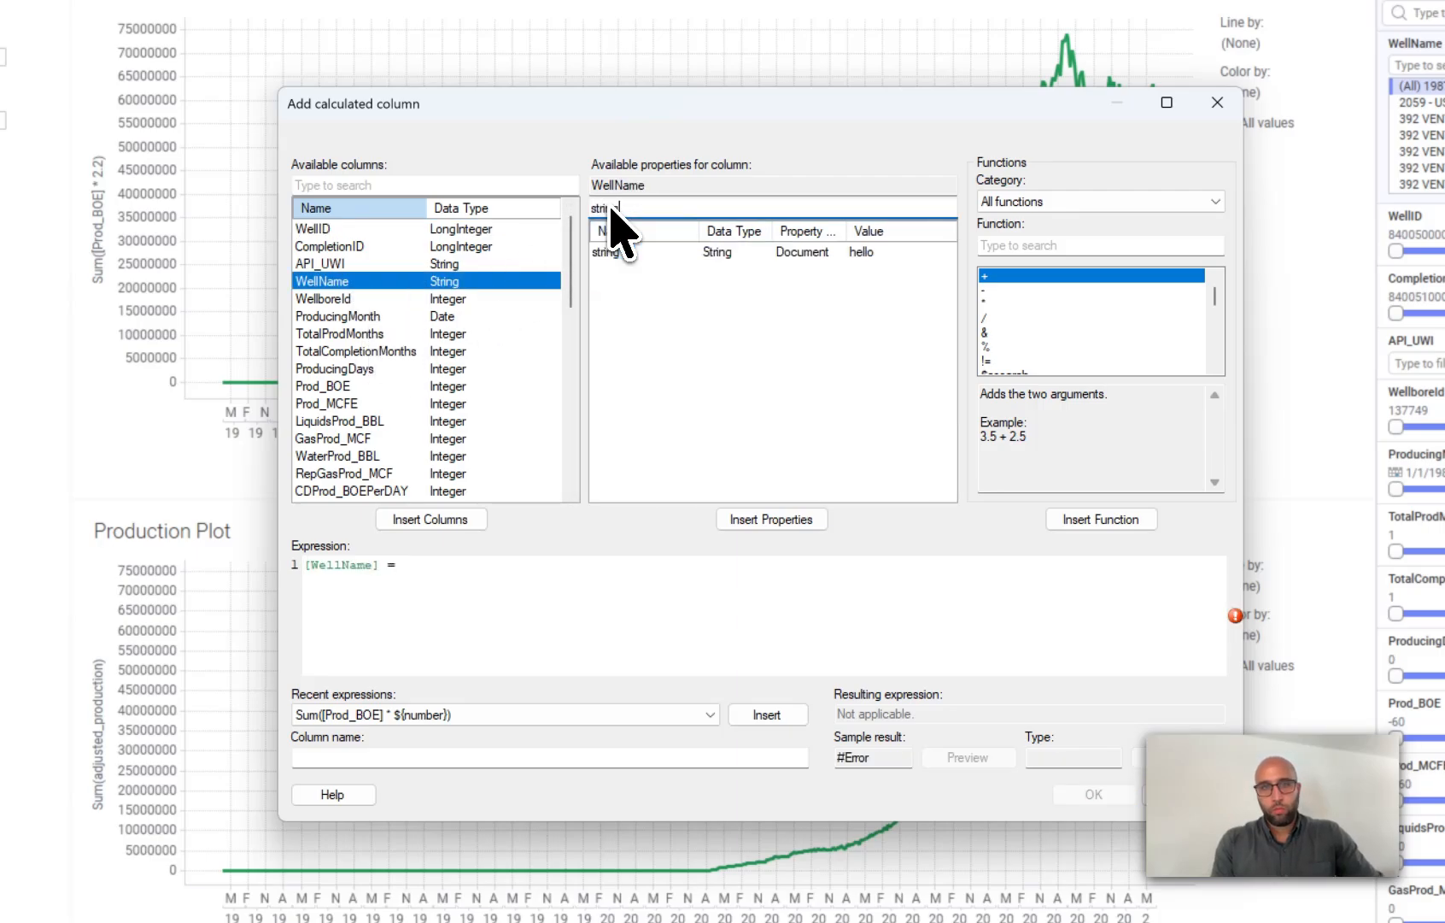
pyautogui.doubleClick(653, 251)
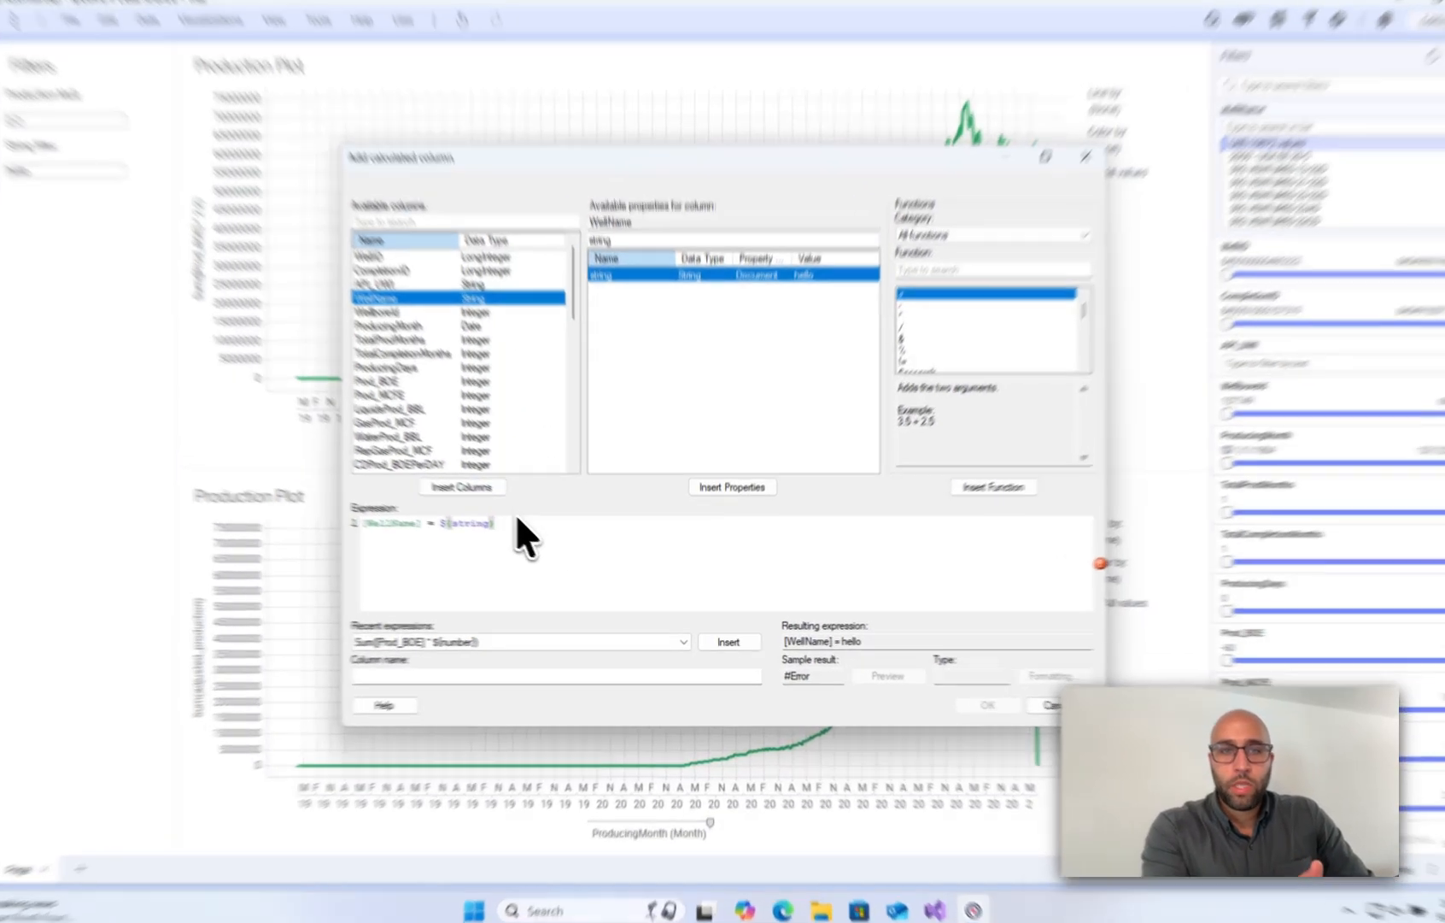
# Step: Check the expression error and enclose the property reference in double quotes so the expression reads [WellName] = "${string}"
pyautogui.moveTo(515, 534); pyautogui.dragTo(495, 533)
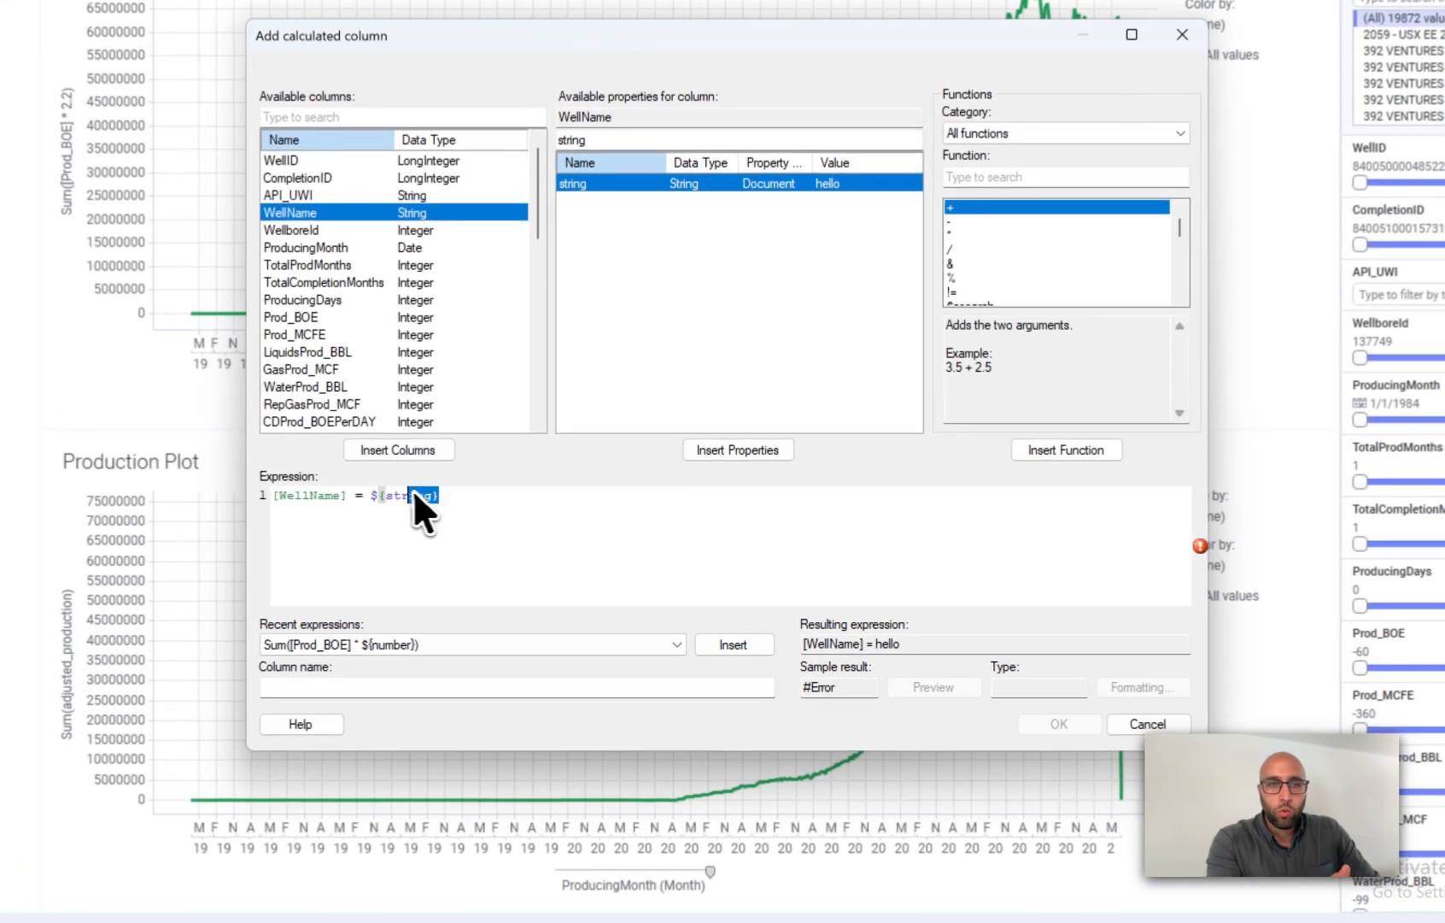
pyautogui.moveTo(411, 489); pyautogui.dragTo(372, 487)
pyautogui.click(497, 494)
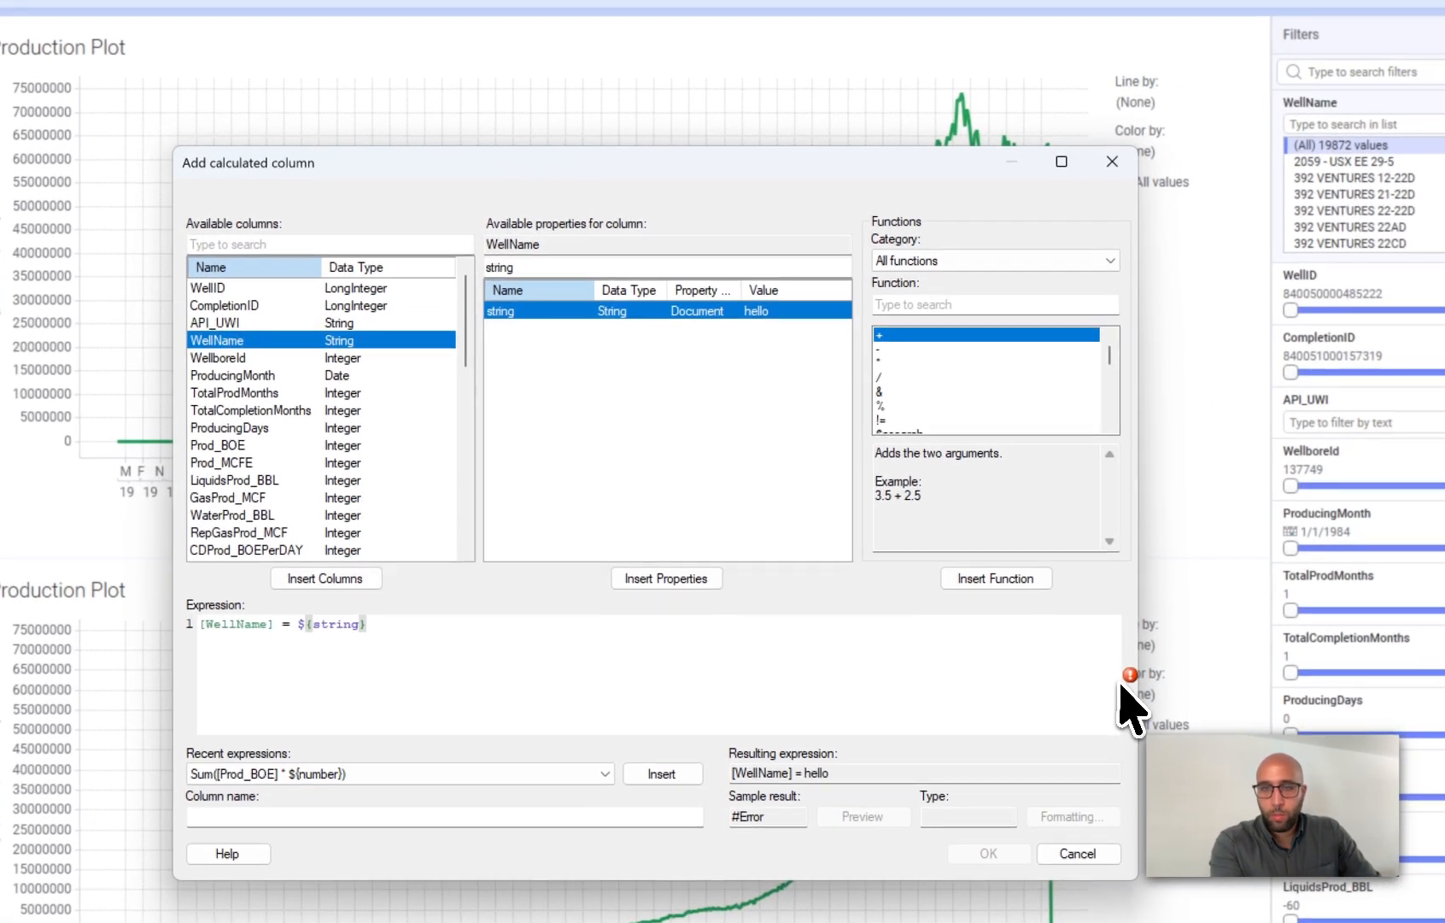
pyautogui.moveTo(1125, 675)
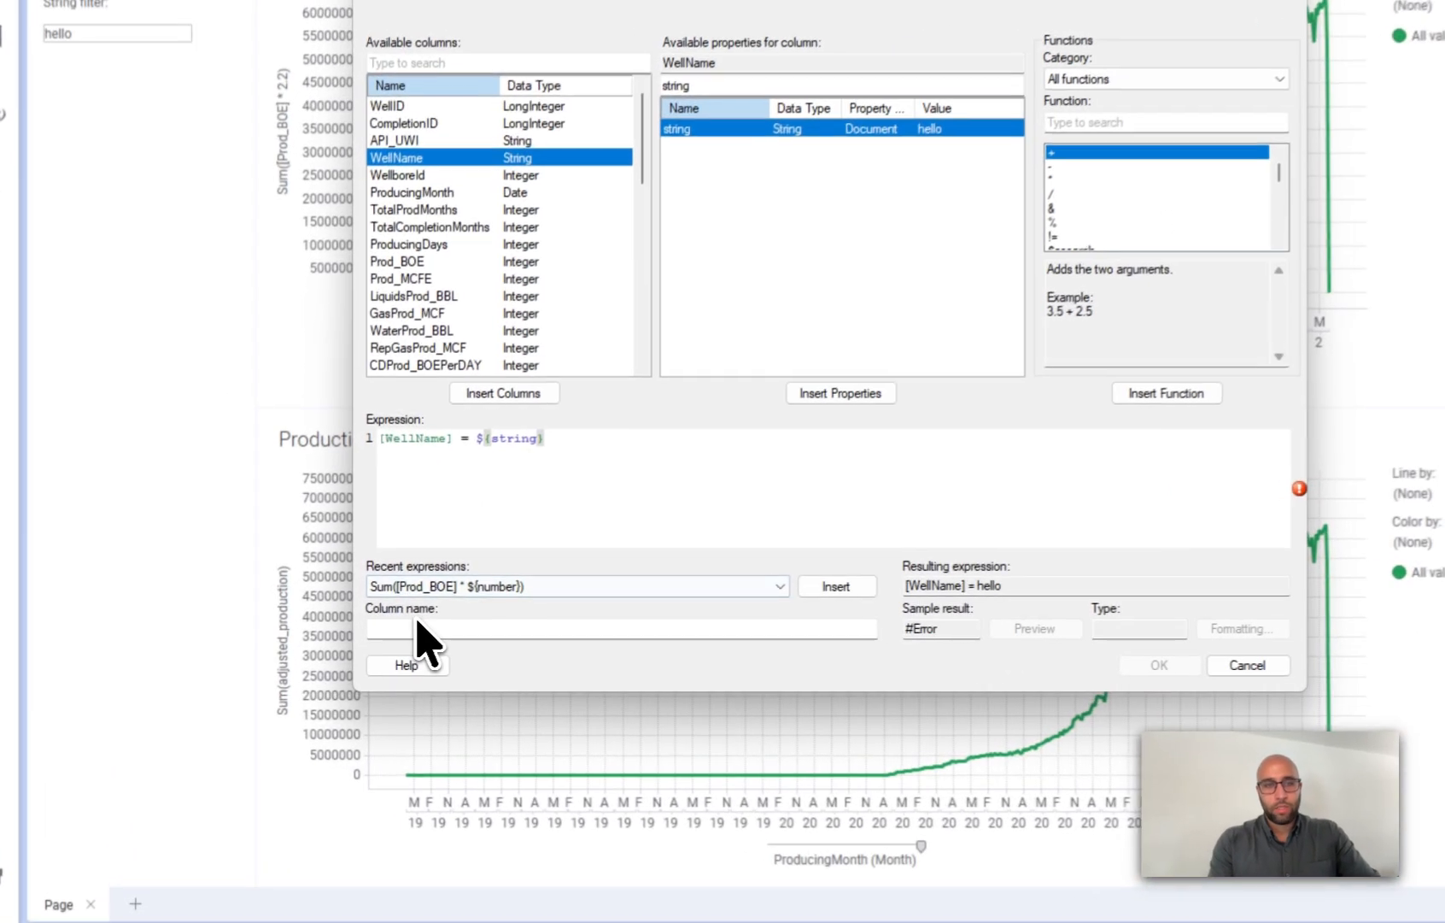
pyautogui.click(481, 435)
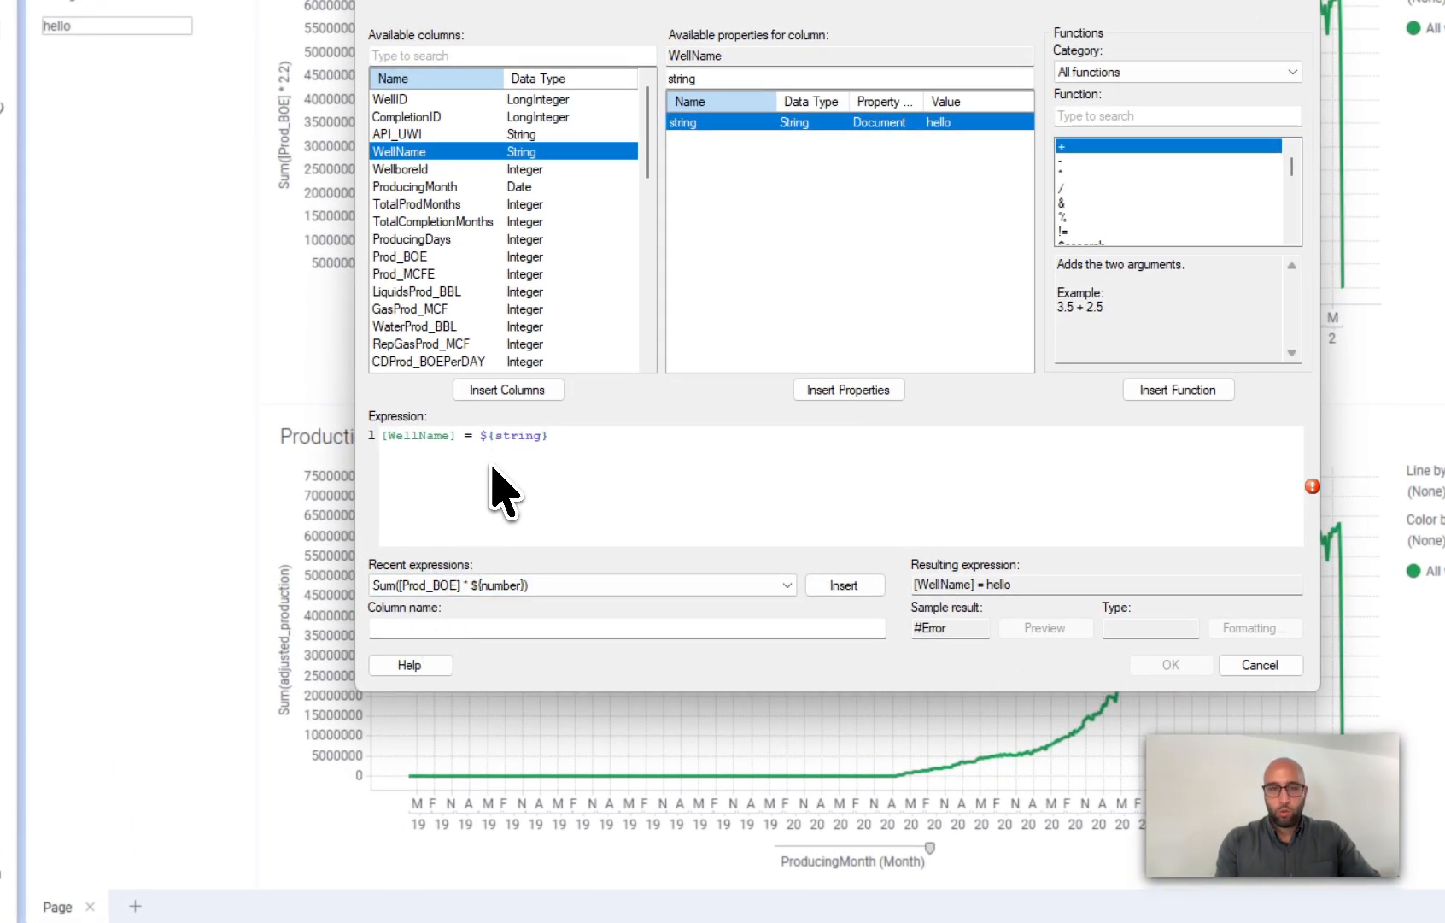
pyautogui.write('"')
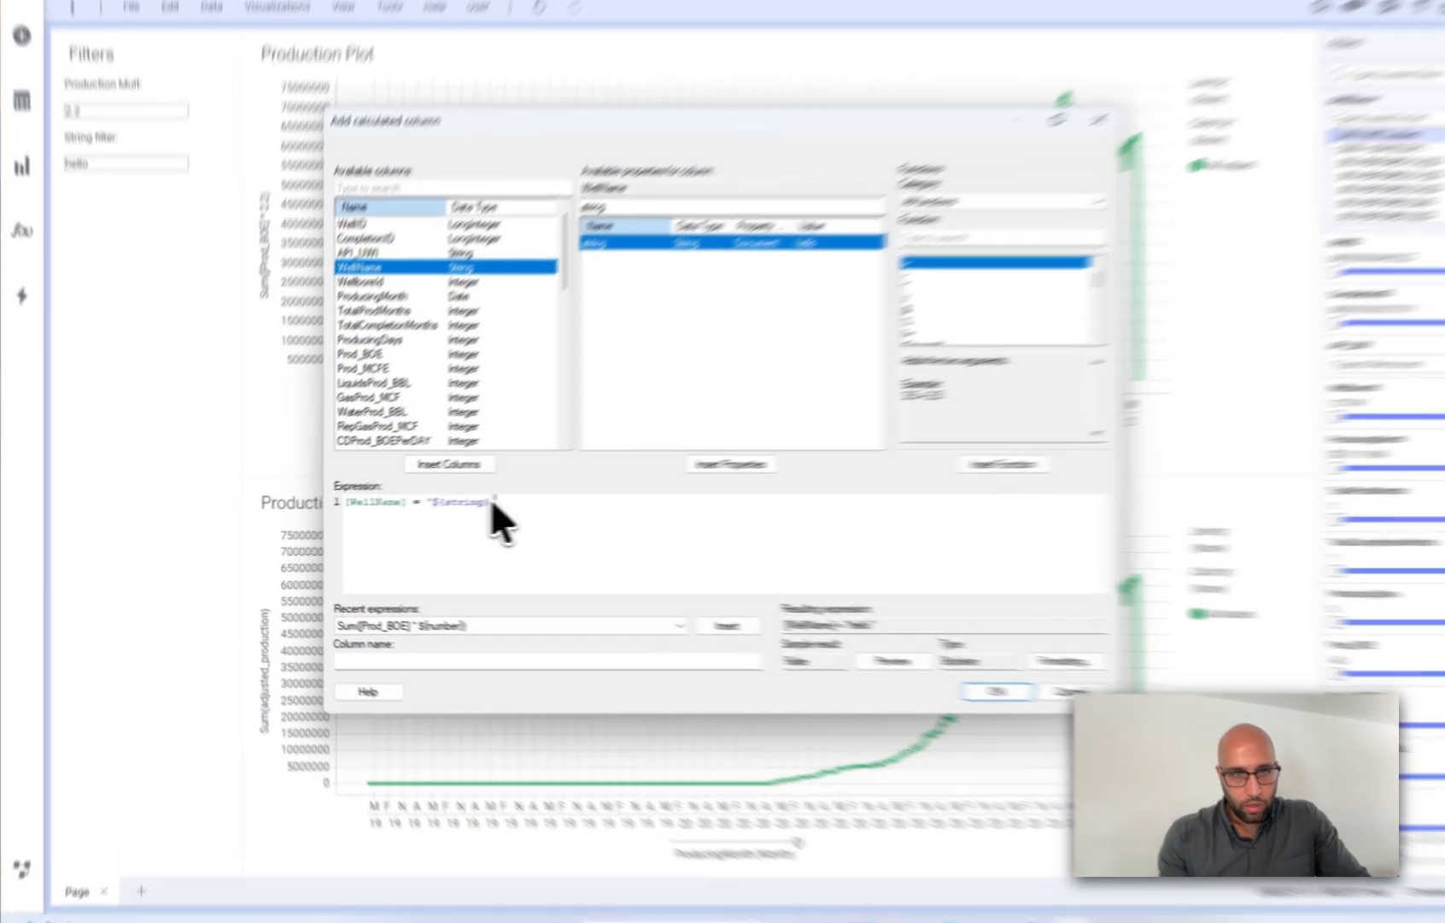
pyautogui.moveTo(442, 510); pyautogui.dragTo(395, 509)
pyautogui.click(486, 511)
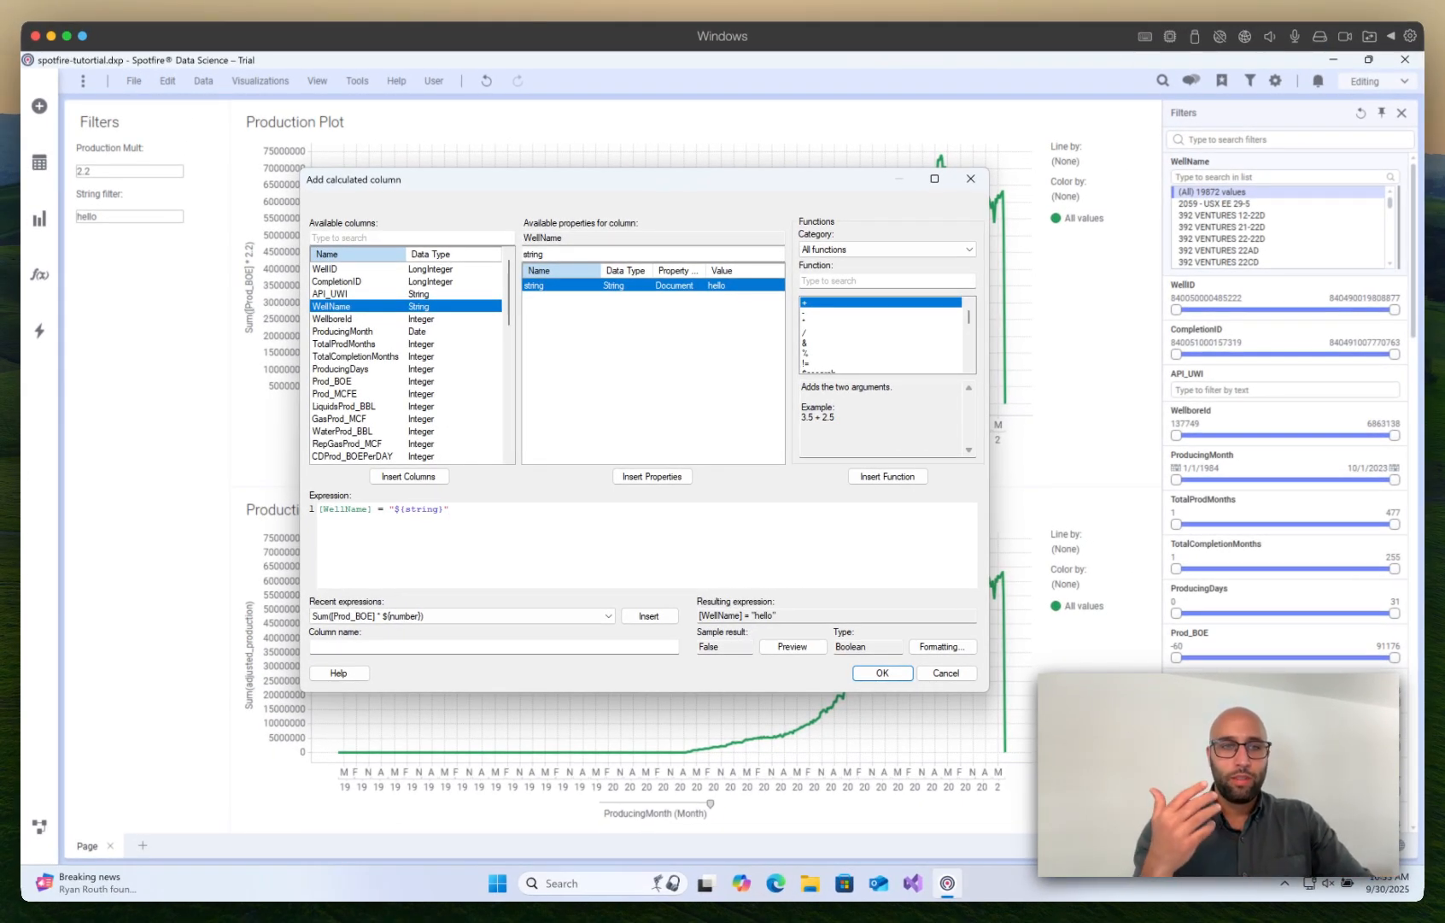
# Step: Name the calculated column well_filter and create it
pyautogui.click(406, 645)
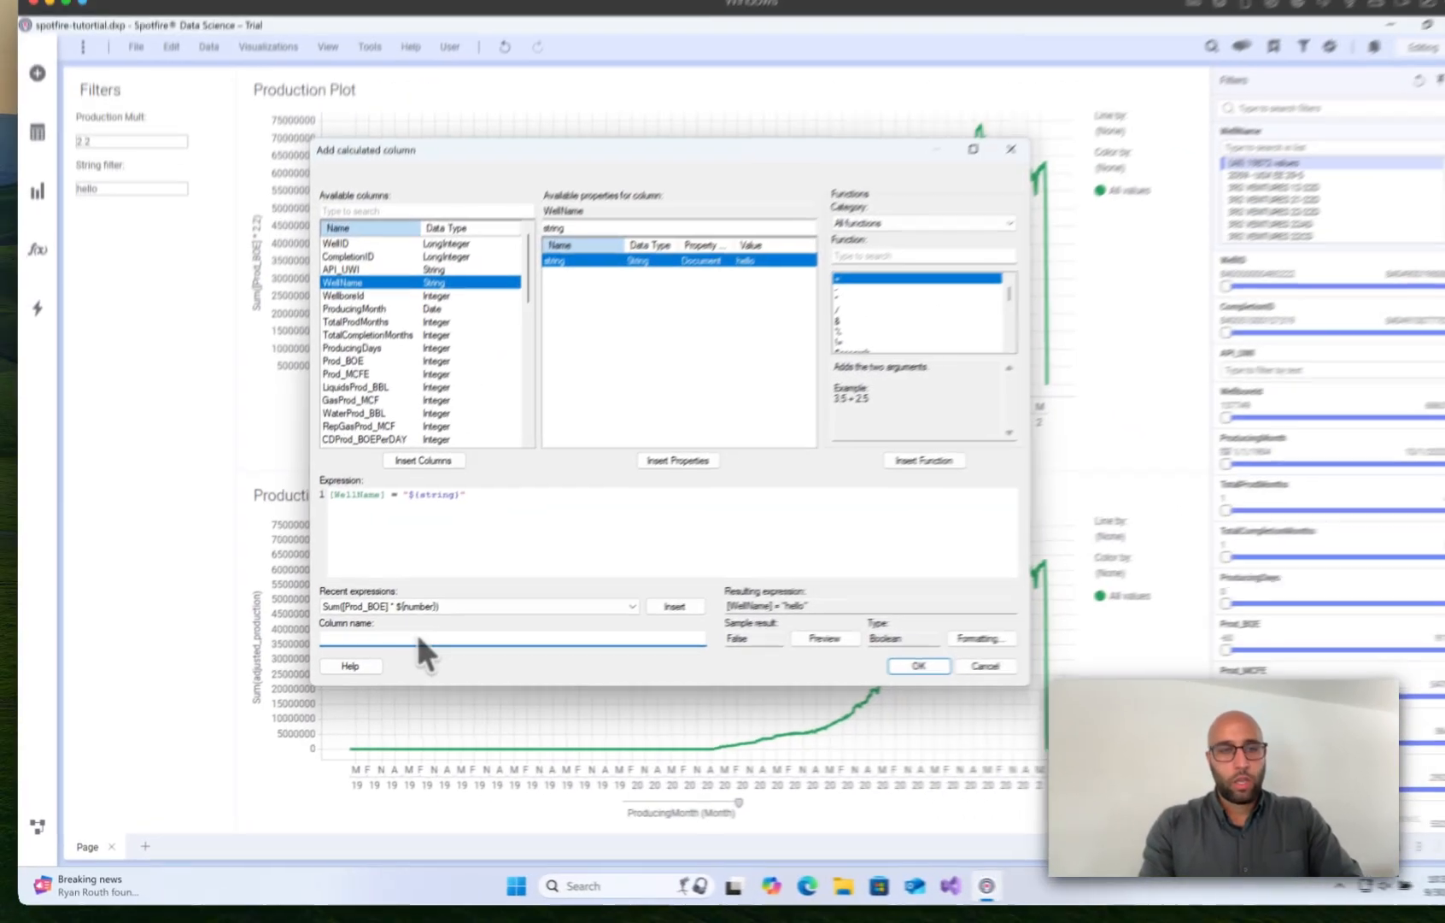
pyautogui.write('well_filt')
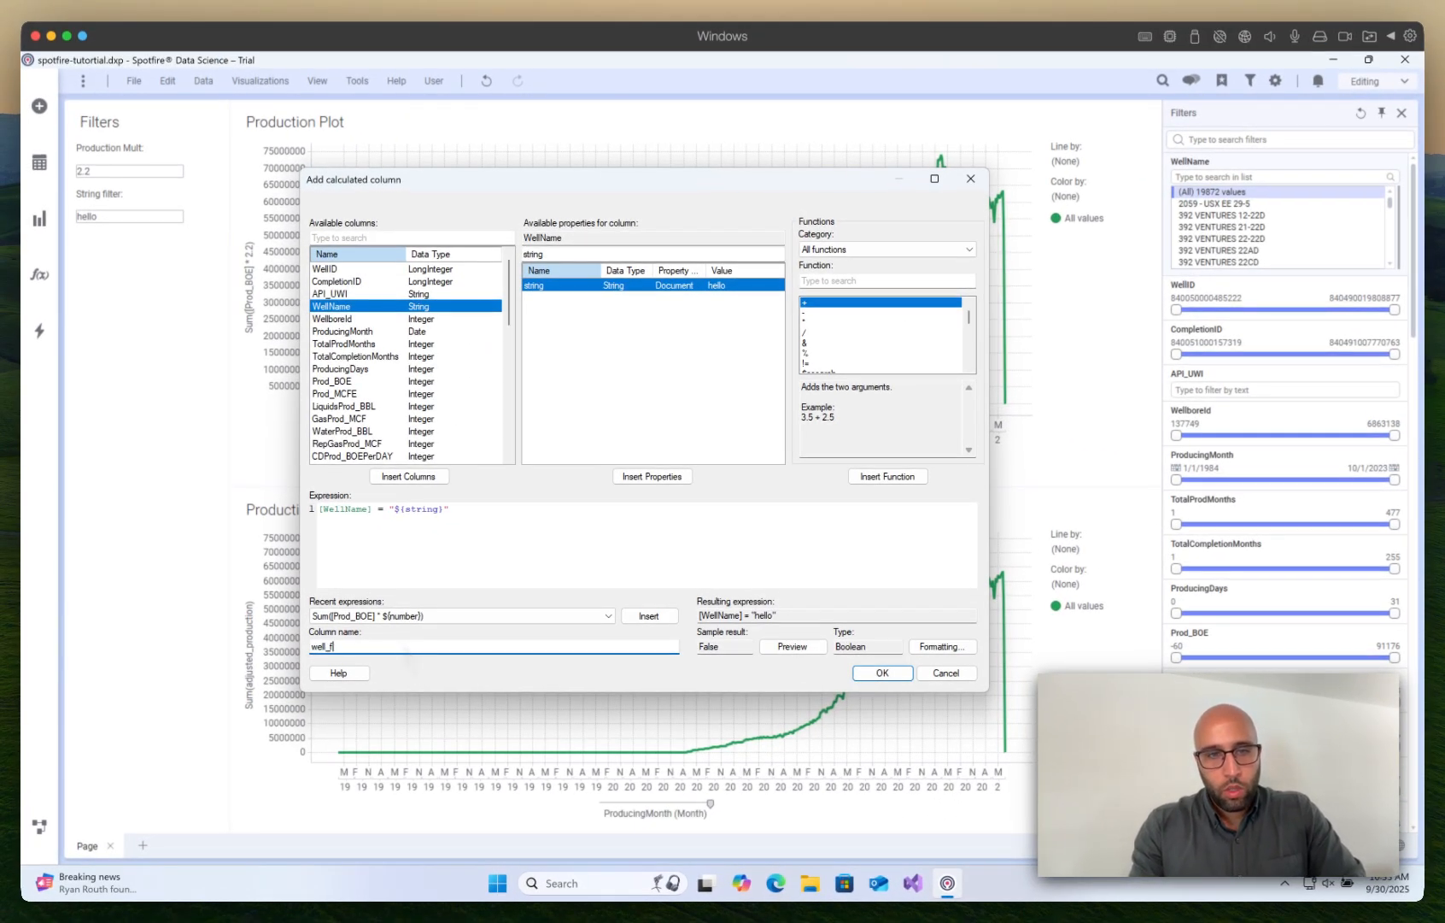
pyautogui.write('er')
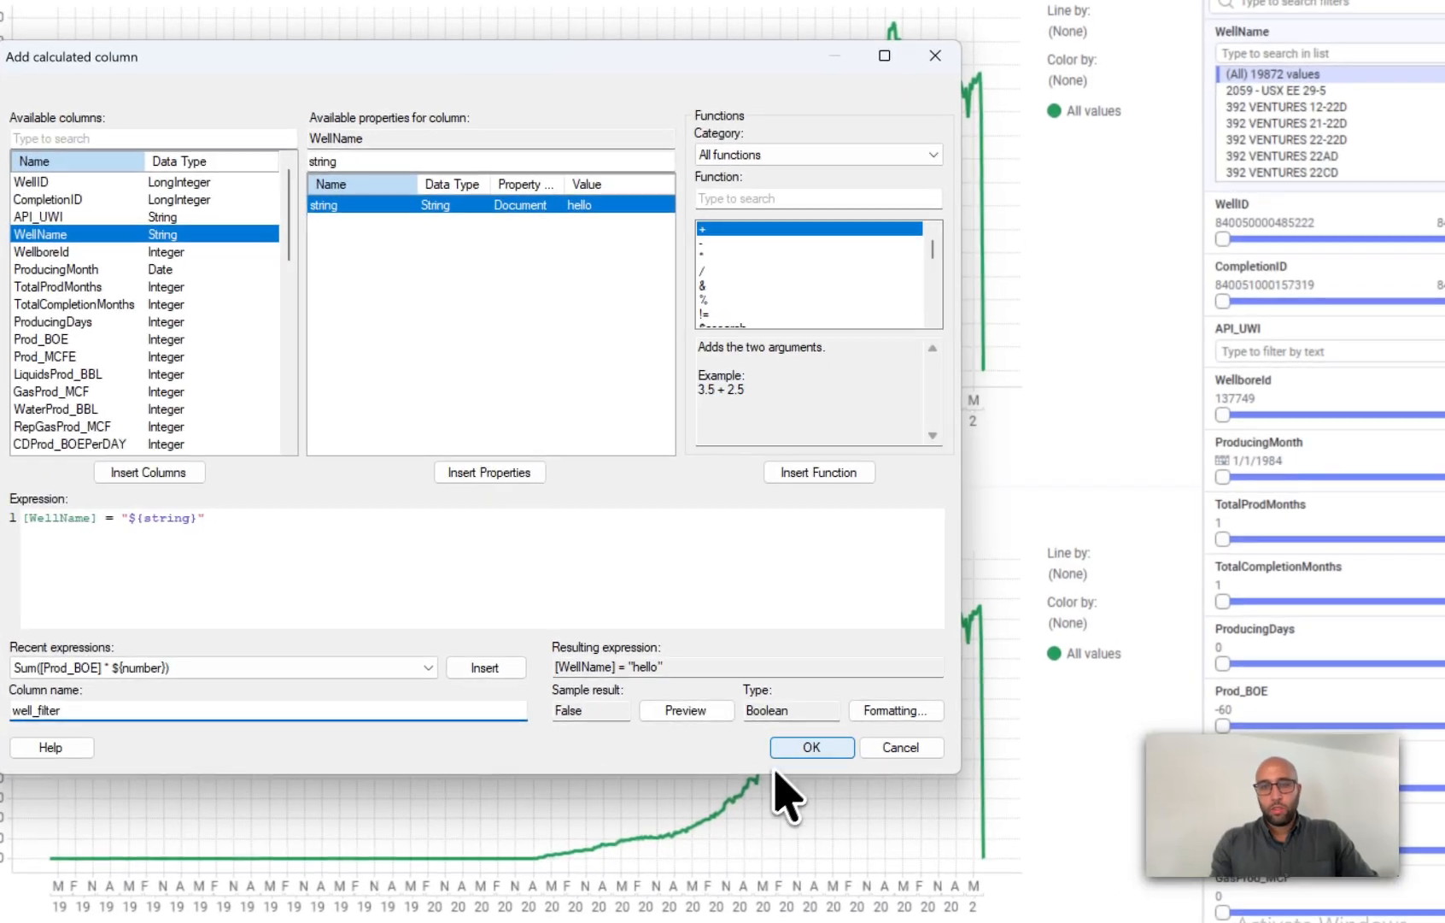
pyautogui.press('Return')
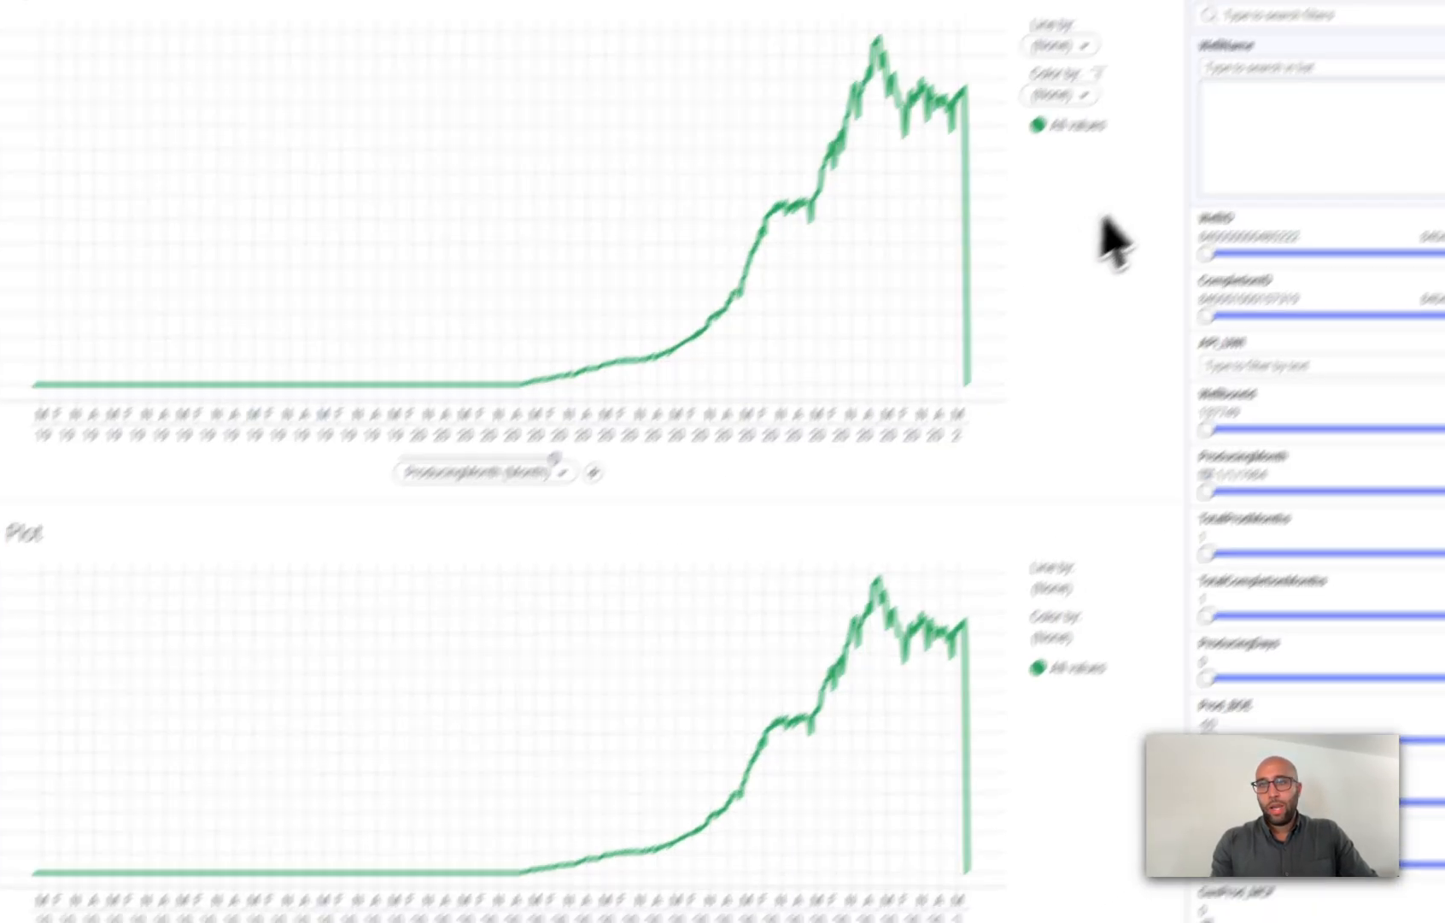
# Step: Search the data filters for "well_filt" to find the new column's filter
pyautogui.click(1263, 20)
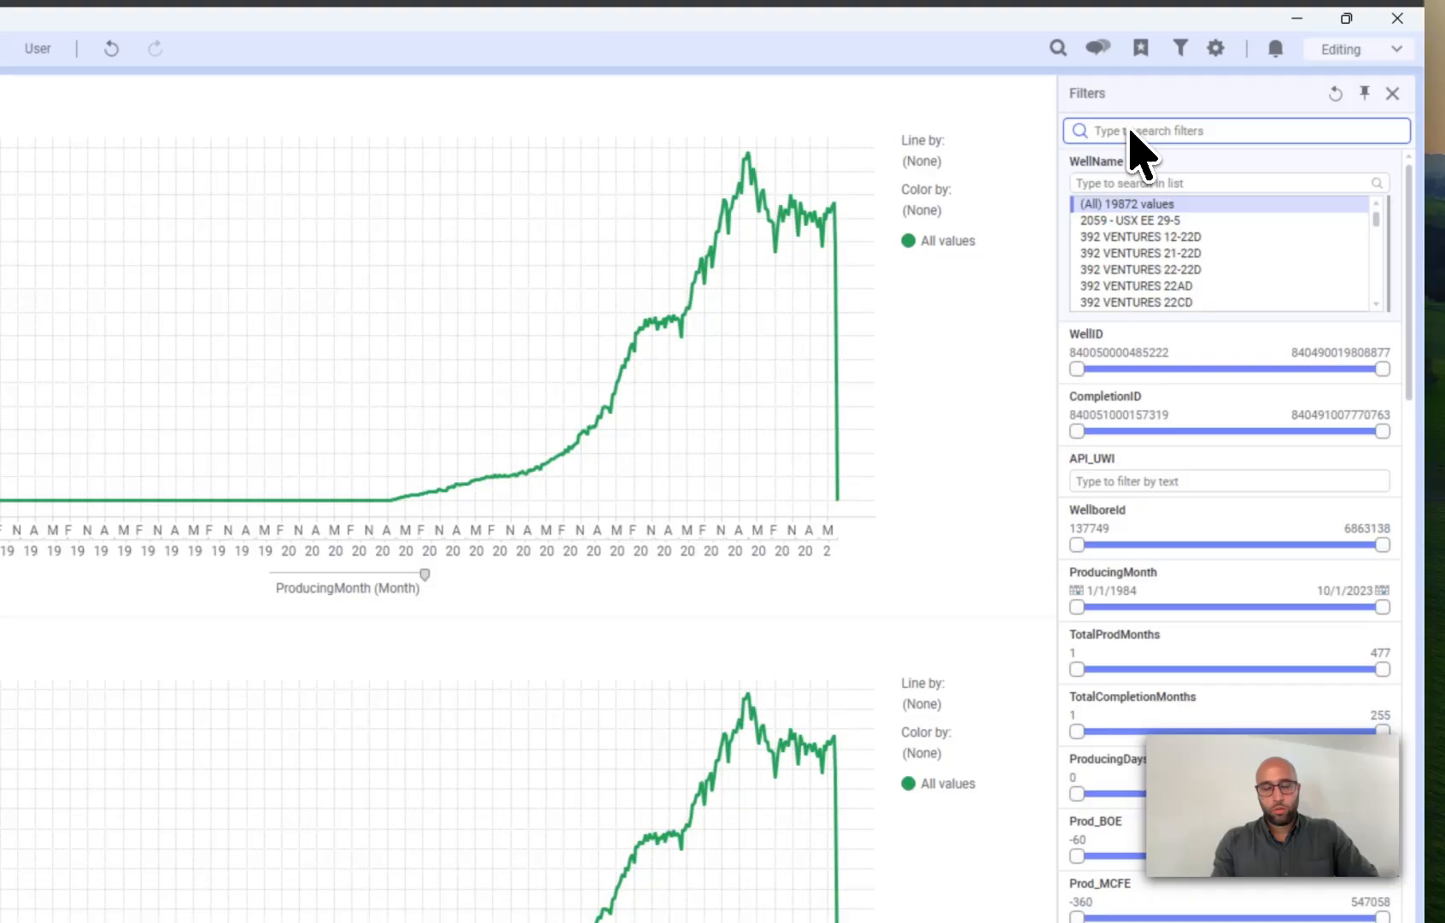
pyautogui.write('well')
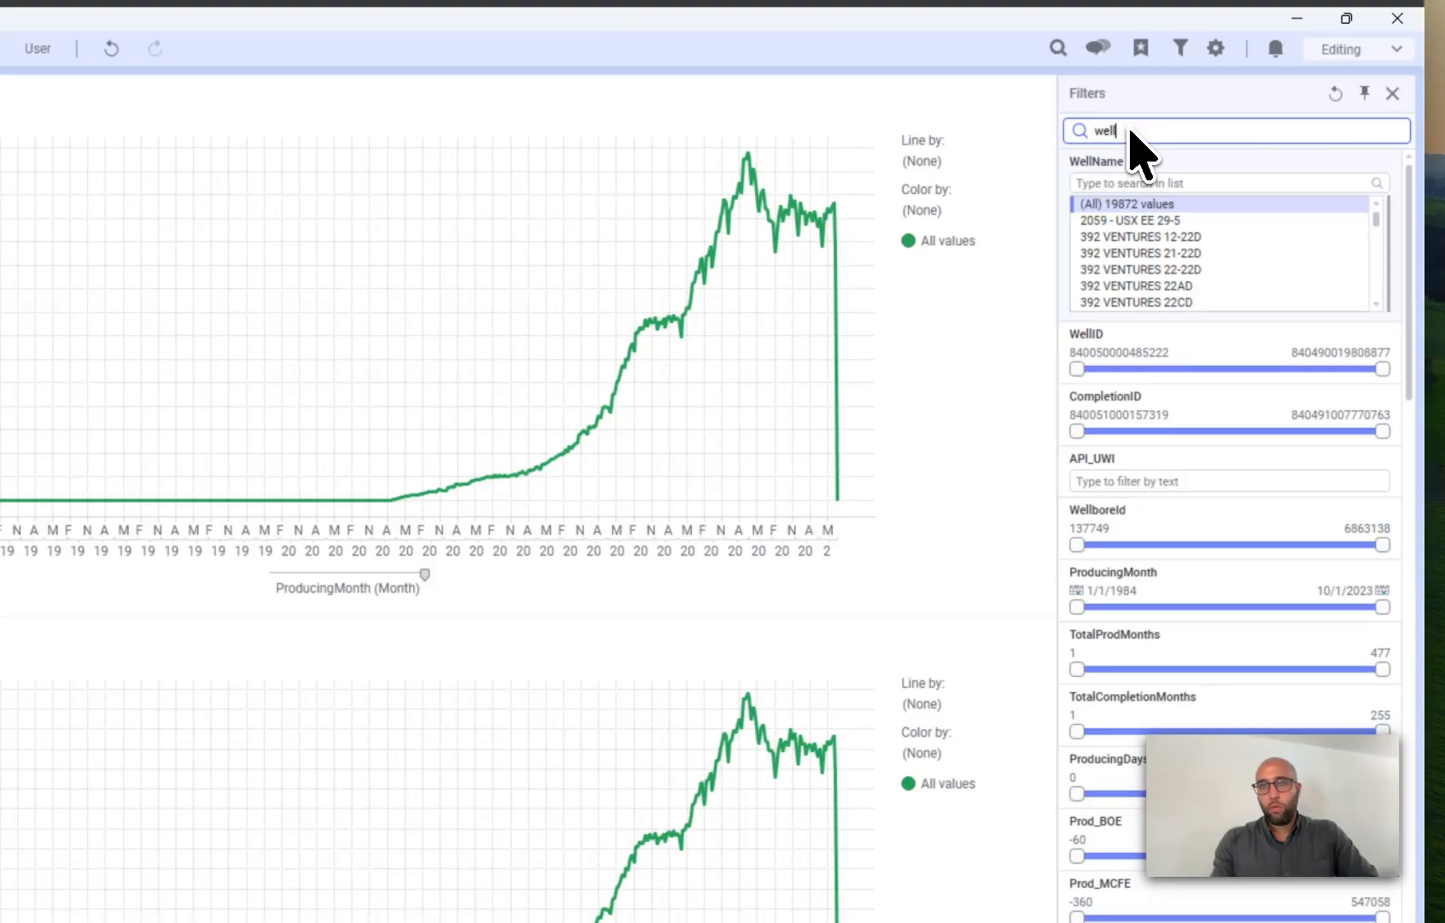
pyautogui.write('_filt')
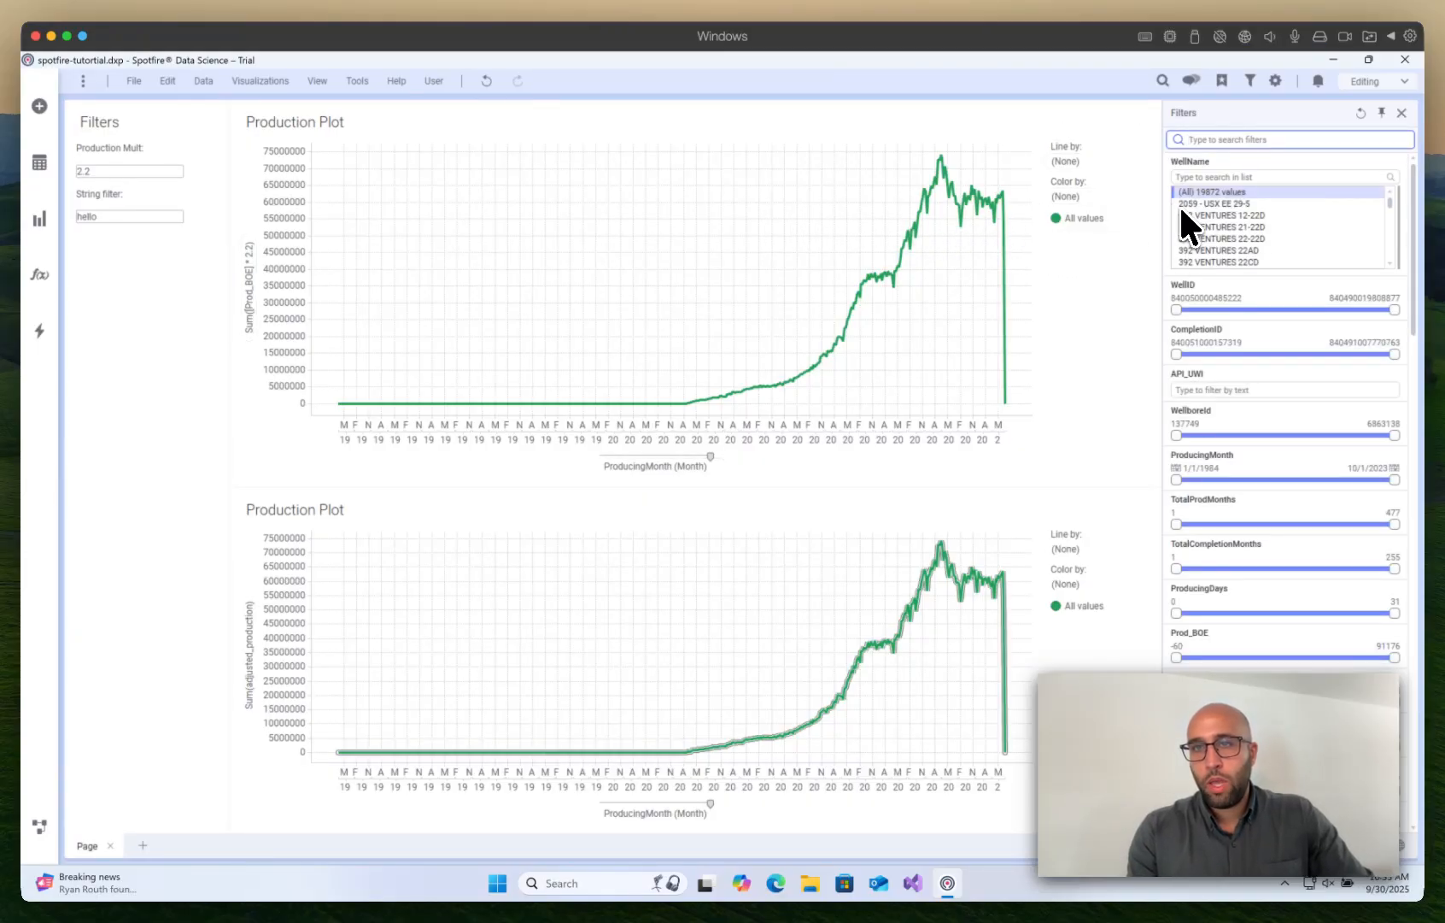
# Step: Set the String filter field to the well name "2059 - USX EE 29-5"
pyautogui.click(148, 217)
pyautogui.press('BackSpace')
pyautogui.press('BackSpace')
pyautogui.press('BackSpace')
pyautogui.press('BackSpace')
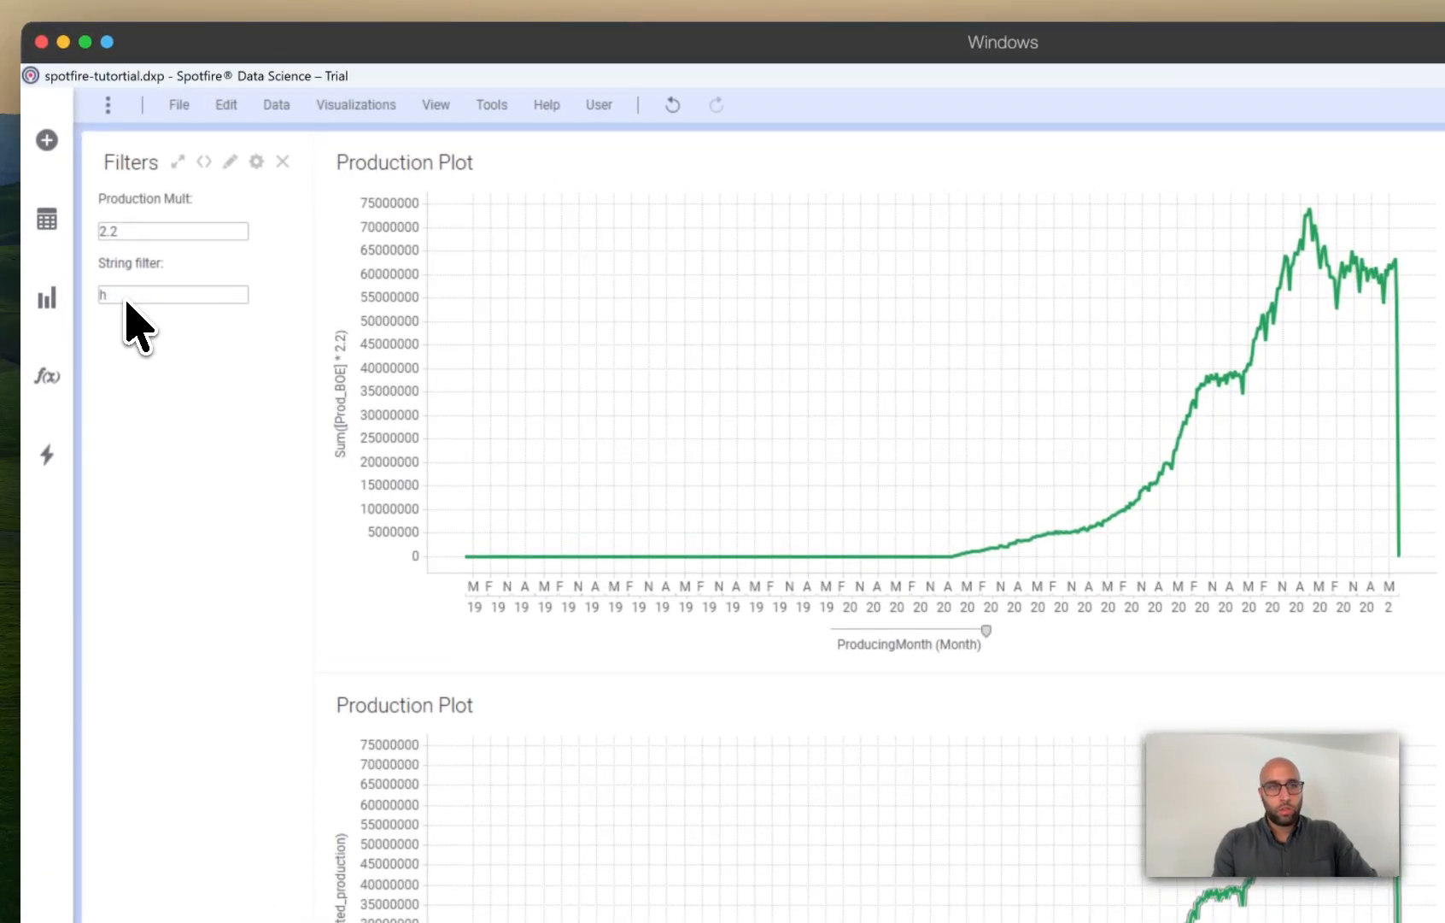
pyautogui.write('2059 -')
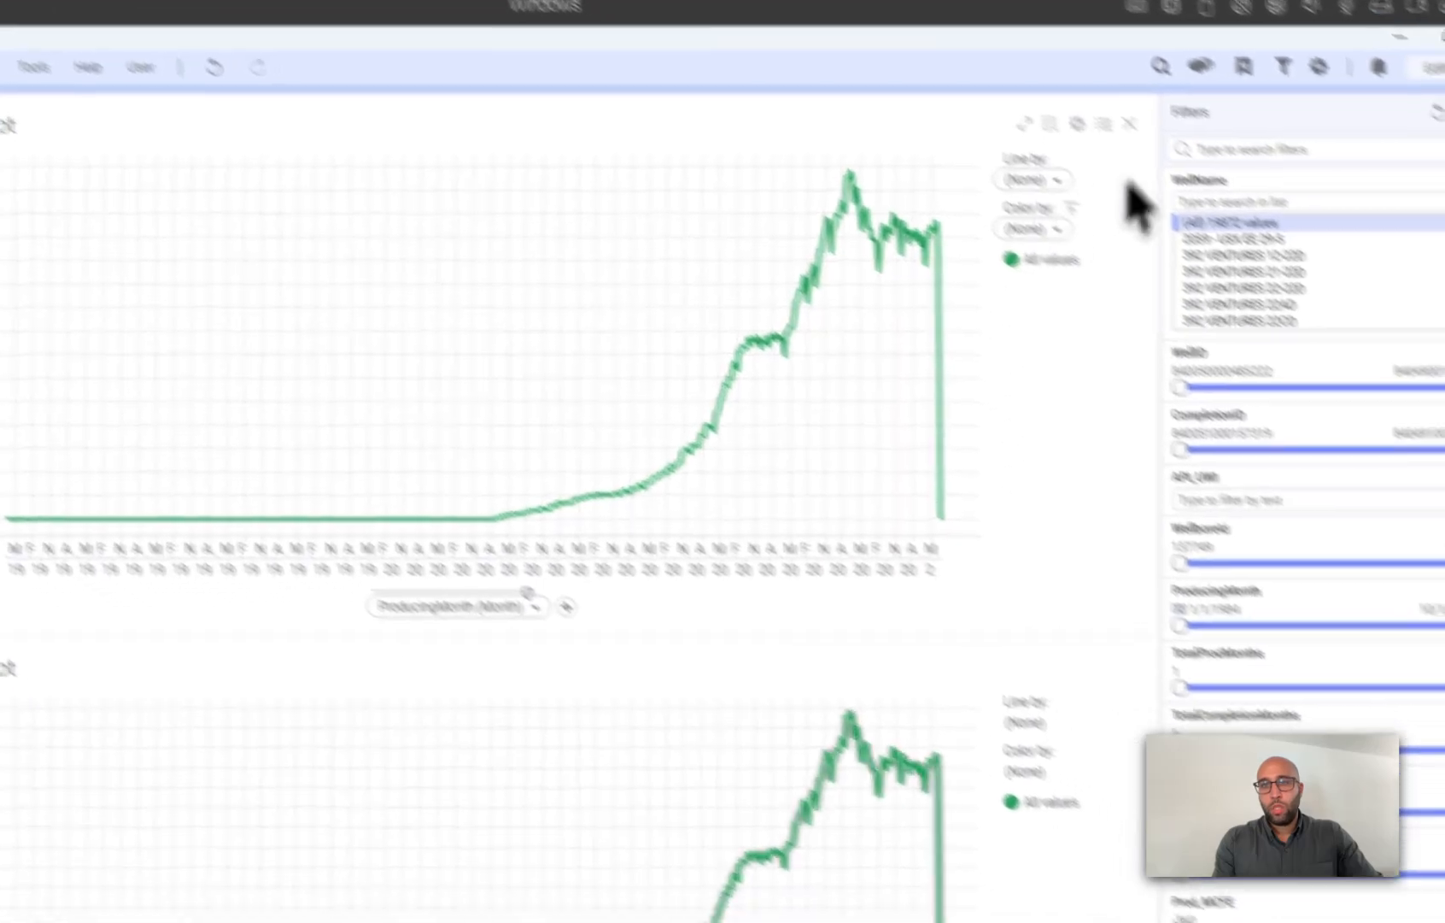
# Step: Search the data filters for "well" and exclude the False values of well_filter
pyautogui.click(1202, 149)
pyautogui.write('well')
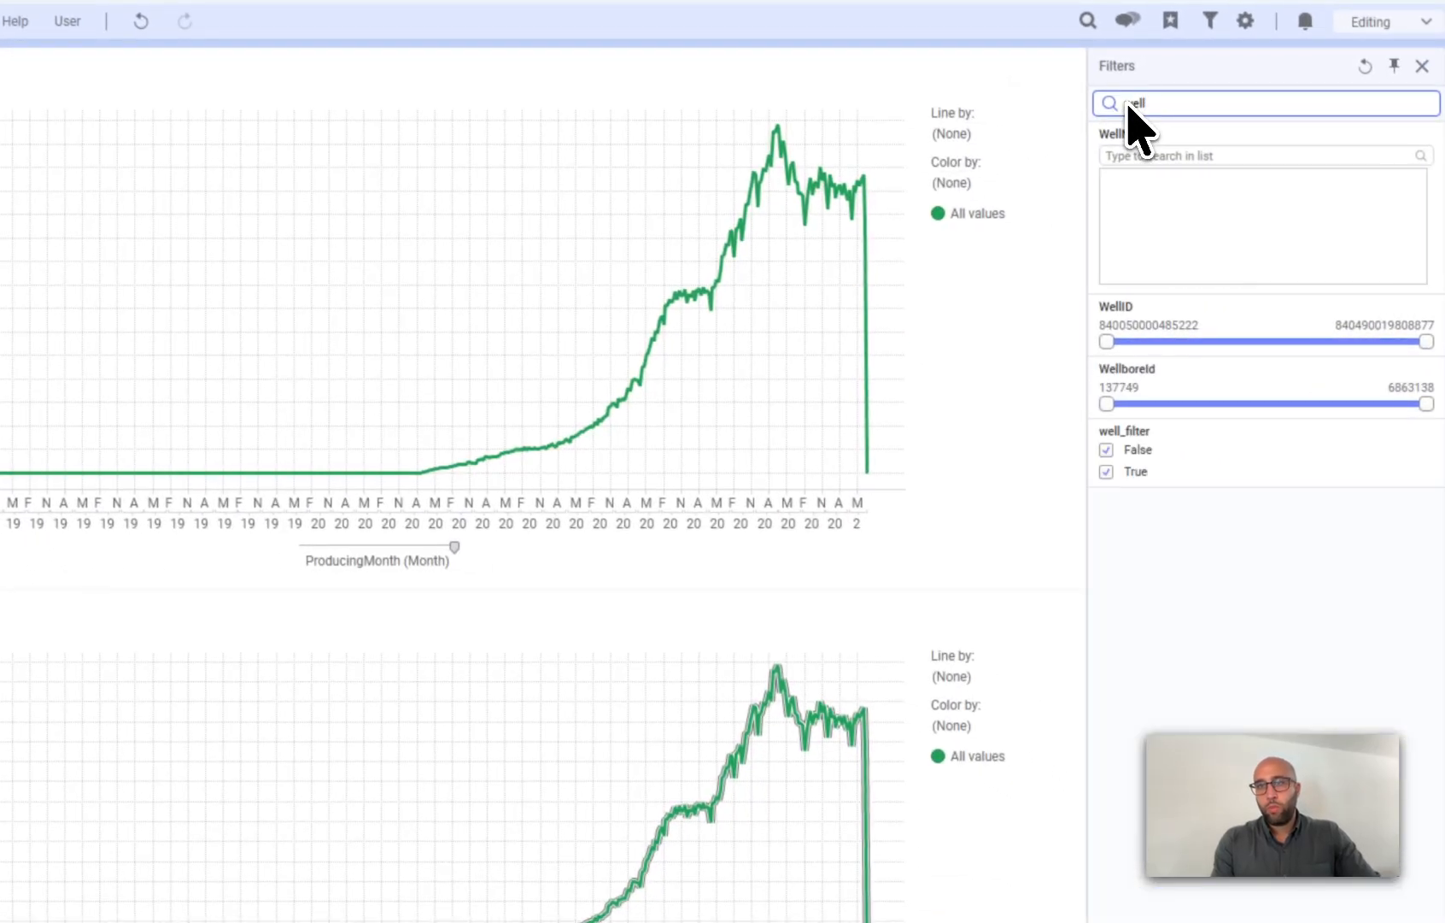
pyautogui.click(1107, 449)
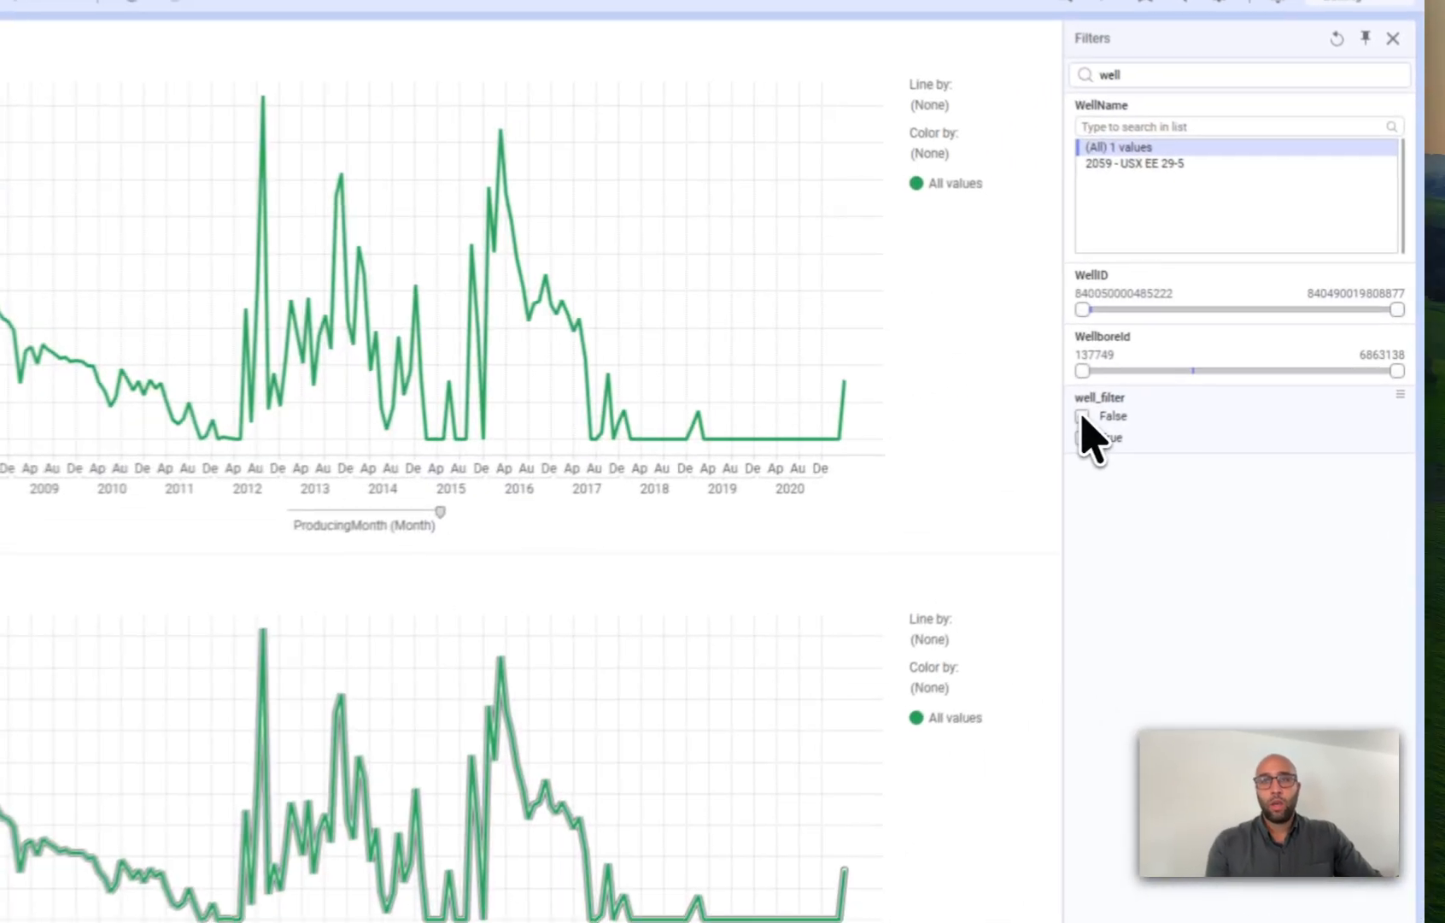
# Step: Restore the well_filter filter so both False and True values are included
pyautogui.click(1176, 387)
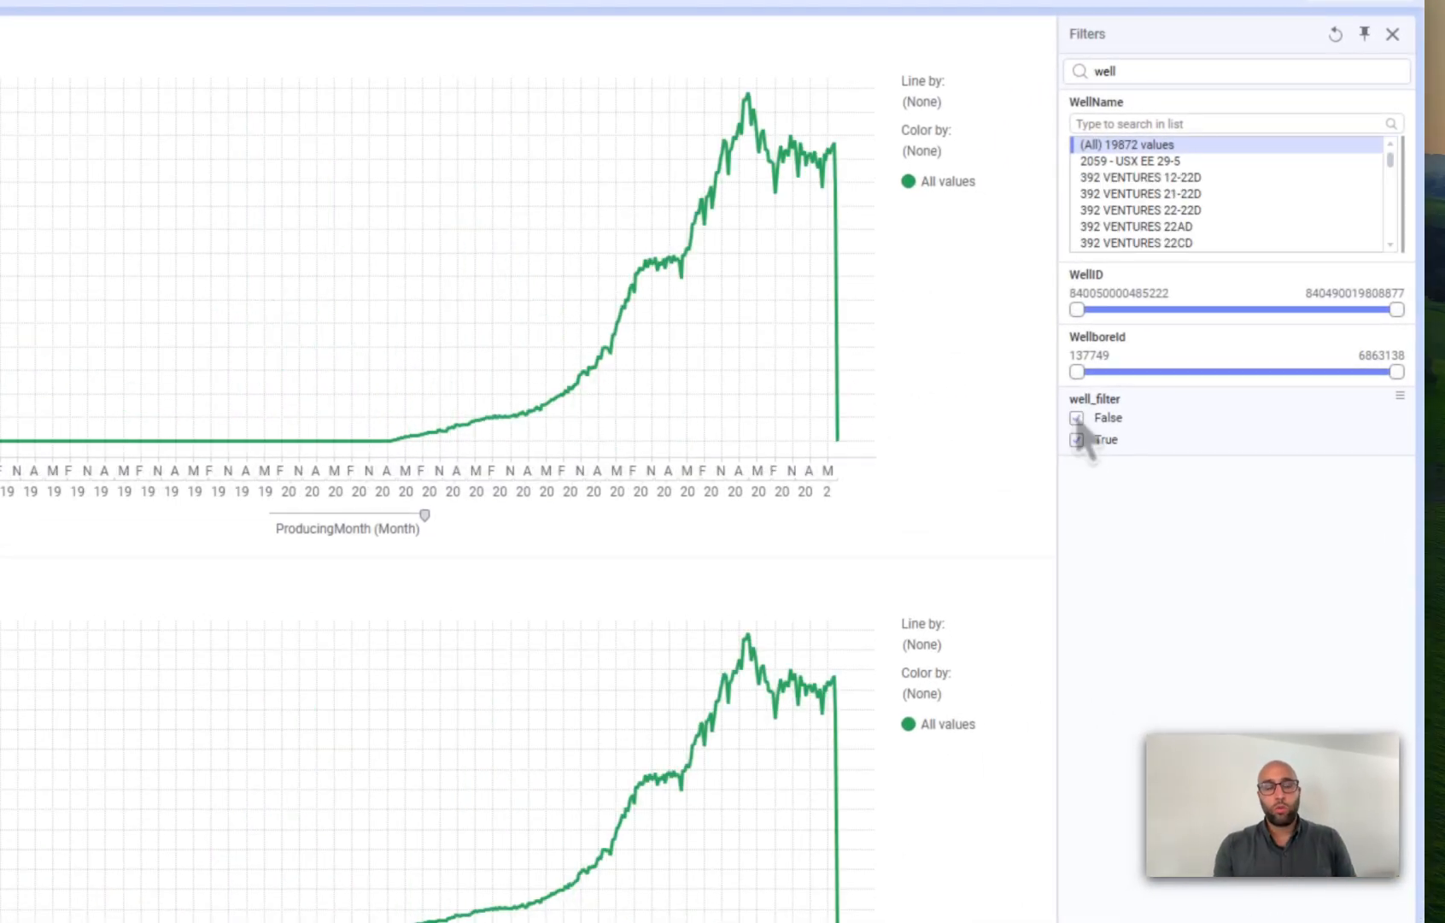
pyautogui.click(1077, 439)
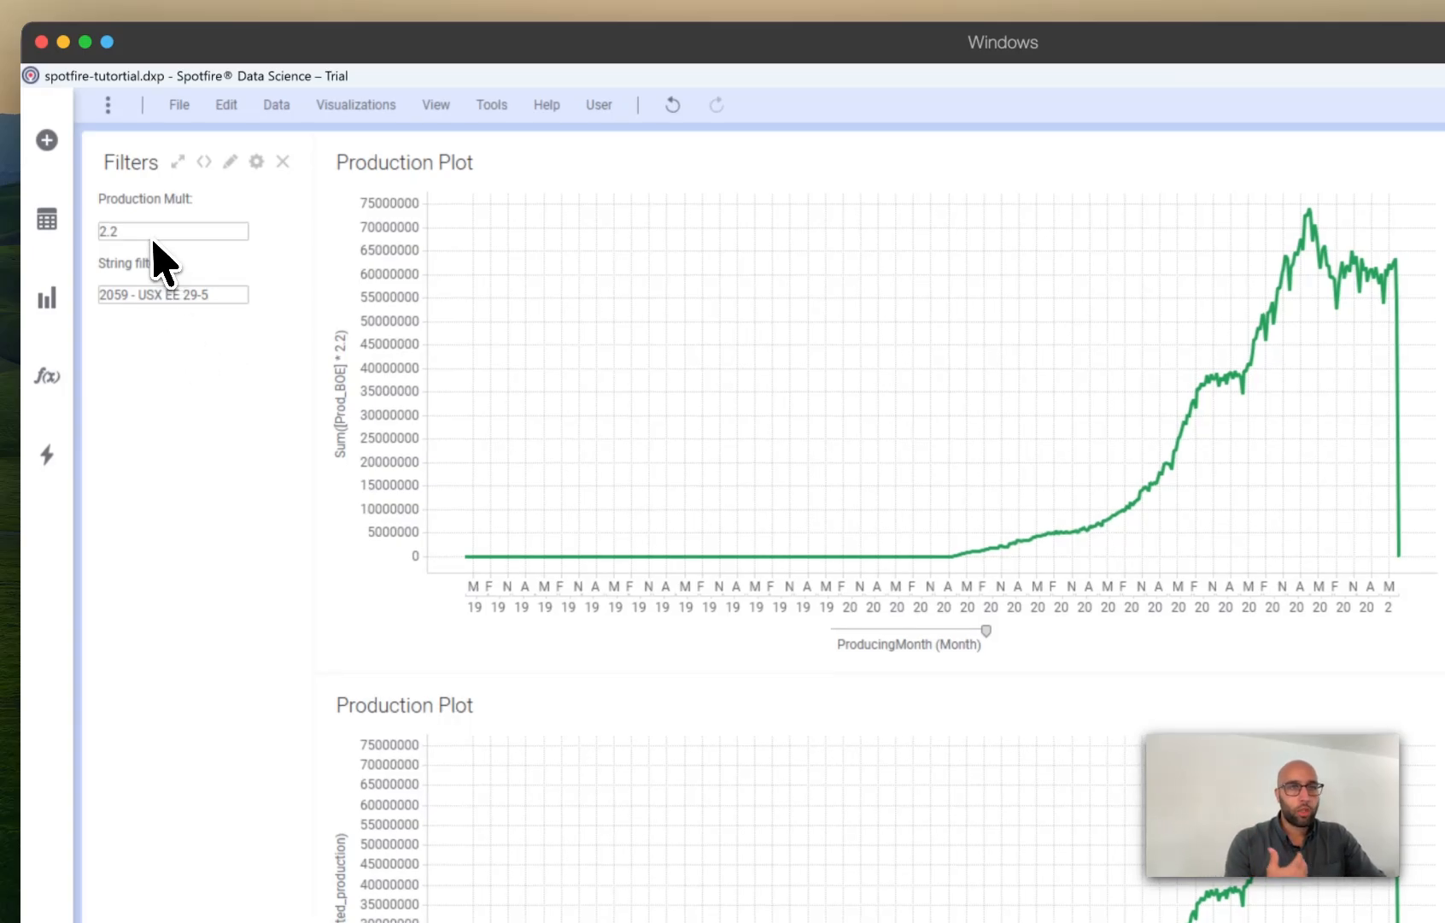
pyautogui.click(214, 293)
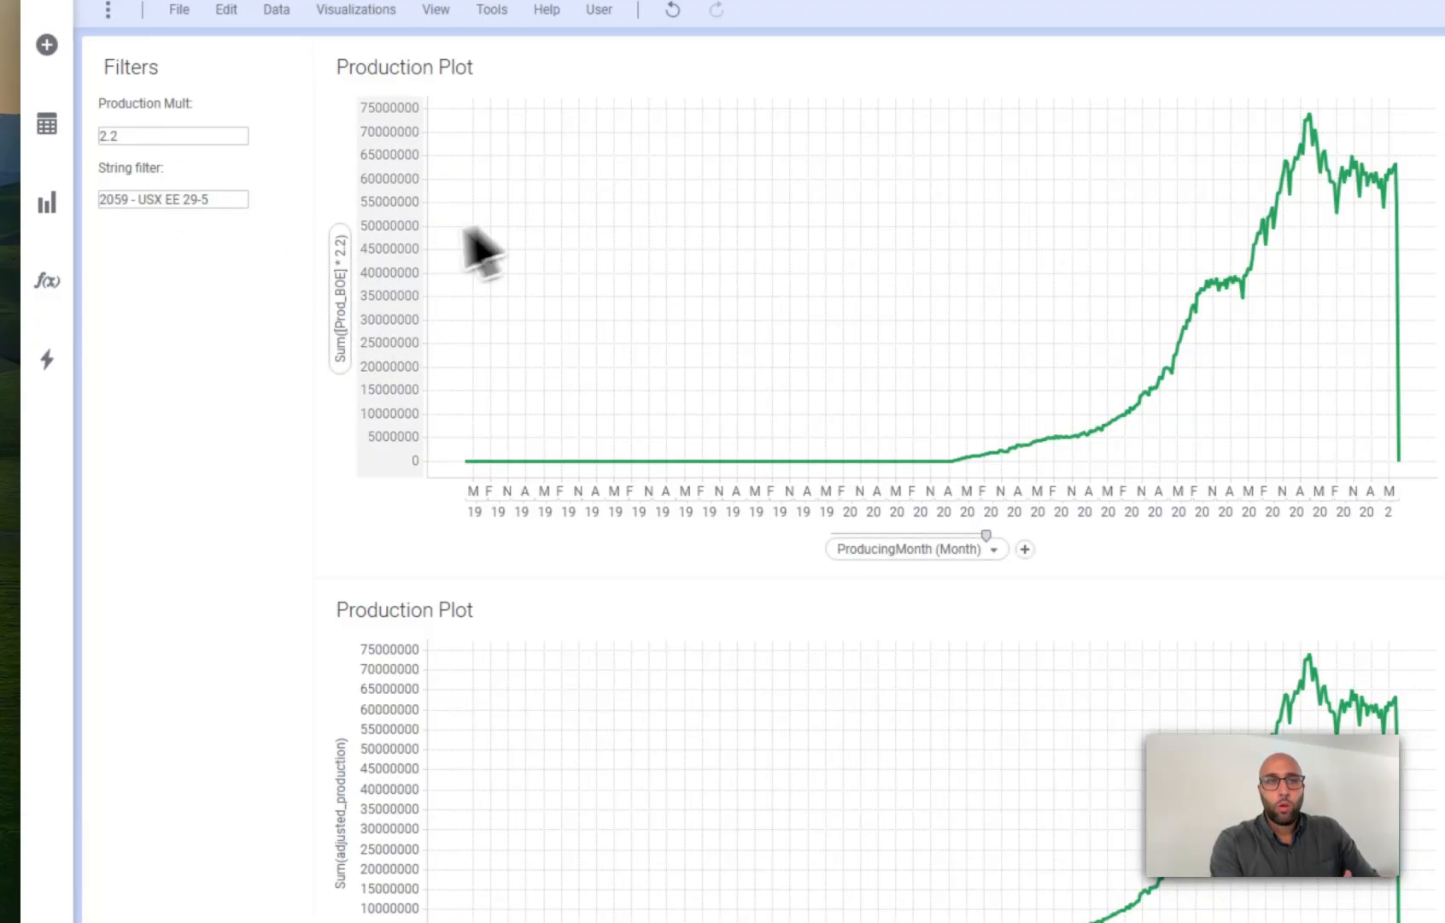
# Step: Start a data-limiting expression for the upper Production Plot reading [WellName] = ${string}, using the WellName column and the string document property
pyautogui.rightClick(628, 220)
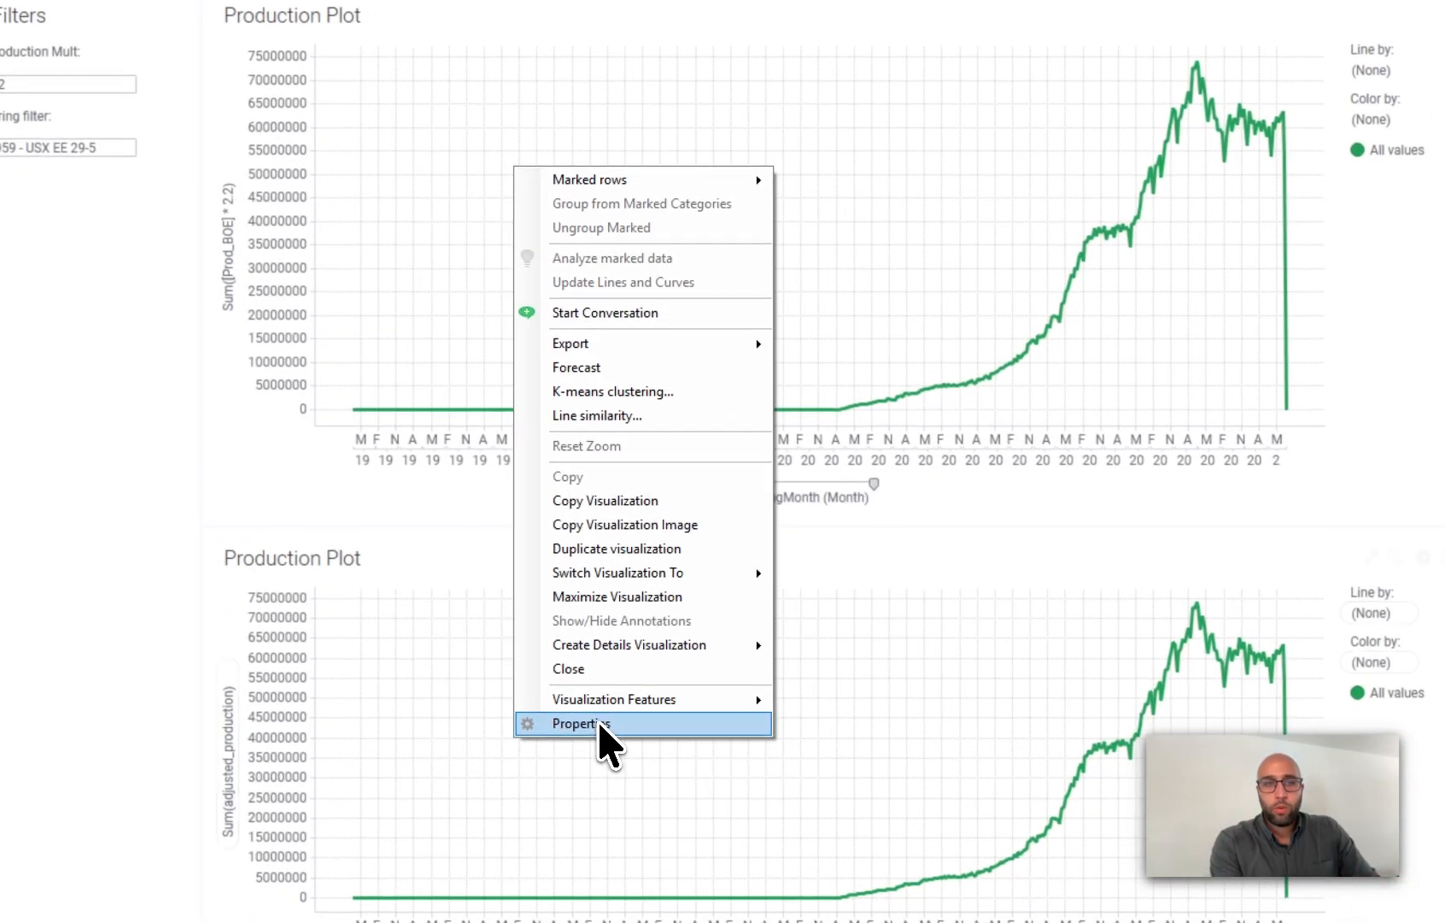
pyautogui.click(716, 771)
pyautogui.click(716, 460)
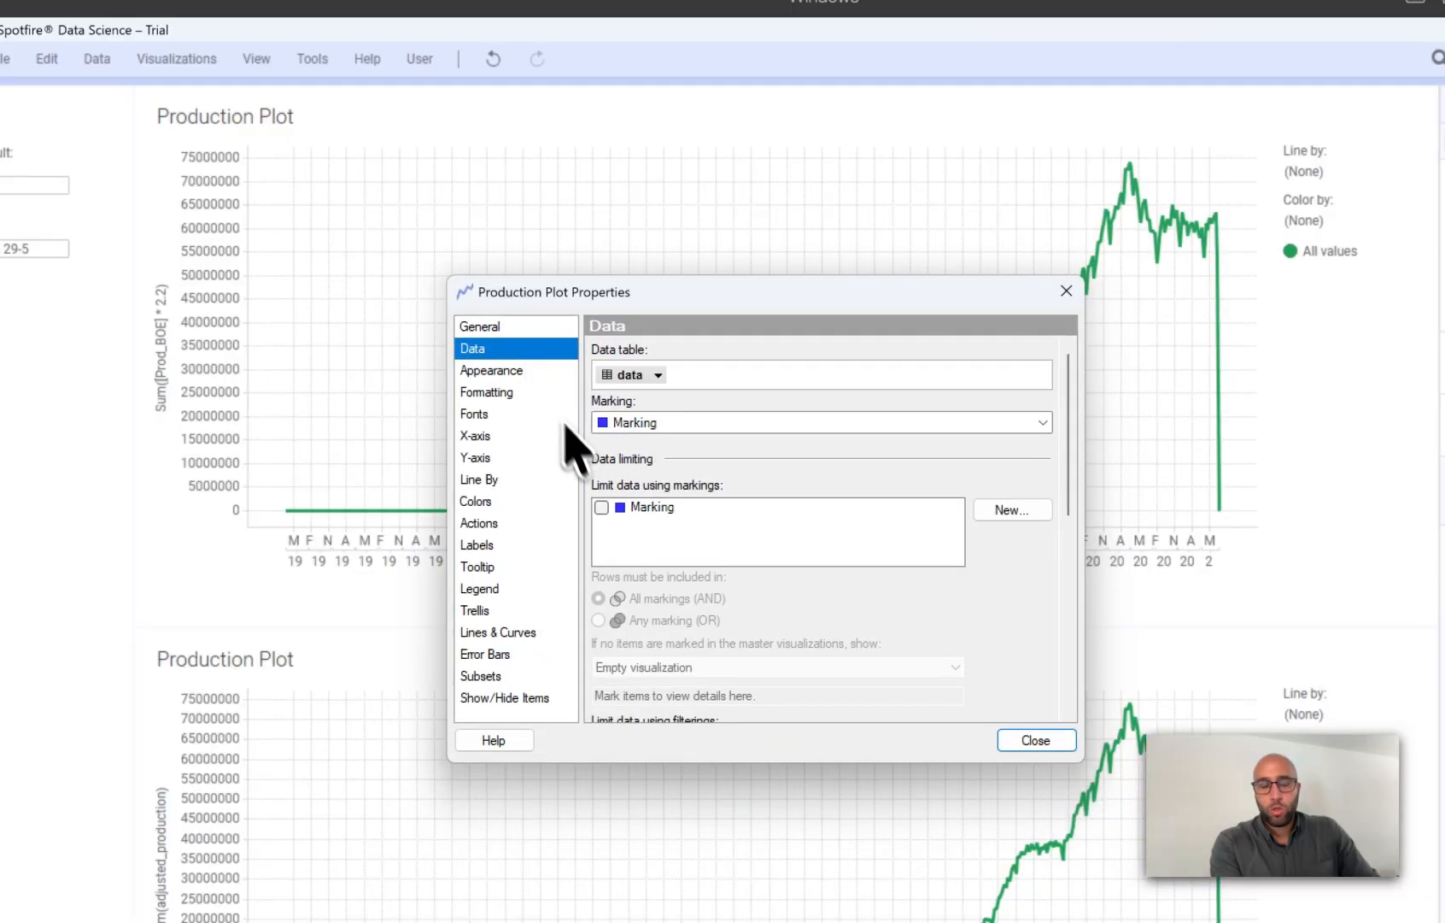
pyautogui.scroll(-5, 769, 563)
pyautogui.scroll(3, 636, 474)
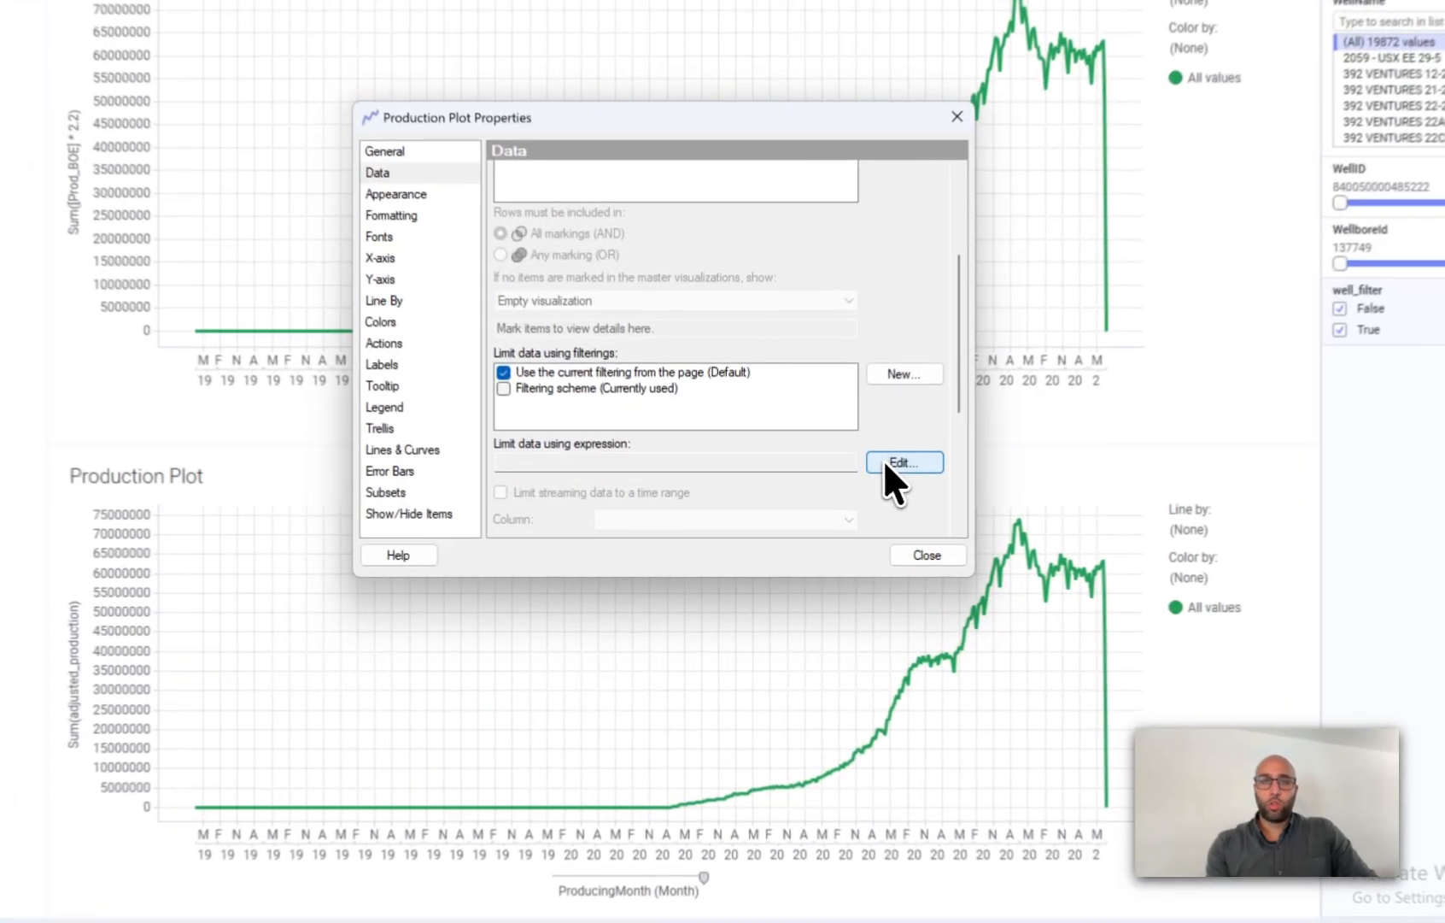
pyautogui.click(856, 500)
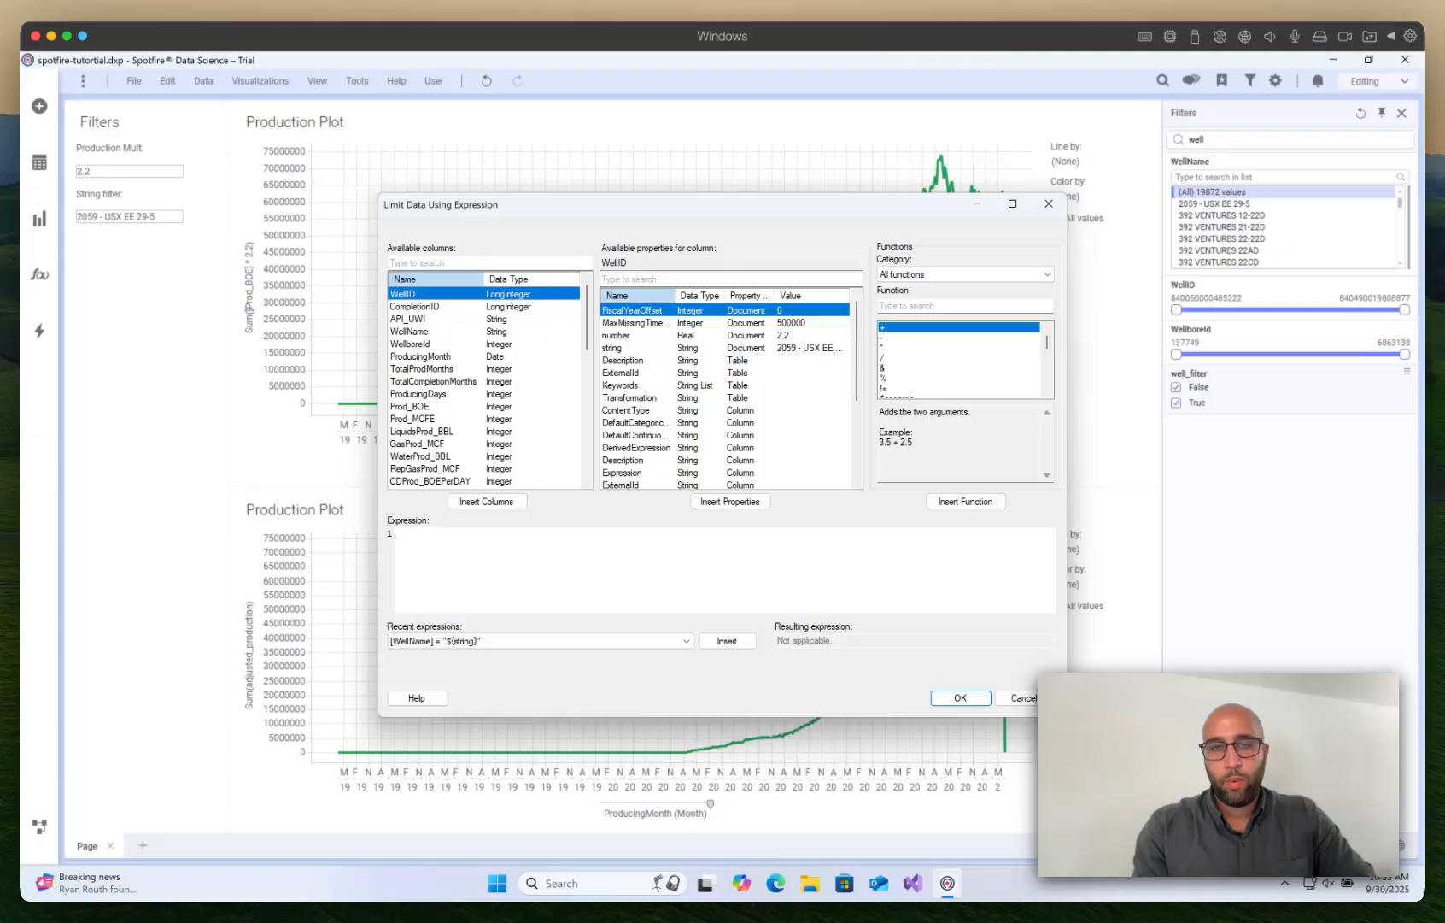
pyautogui.click(432, 263)
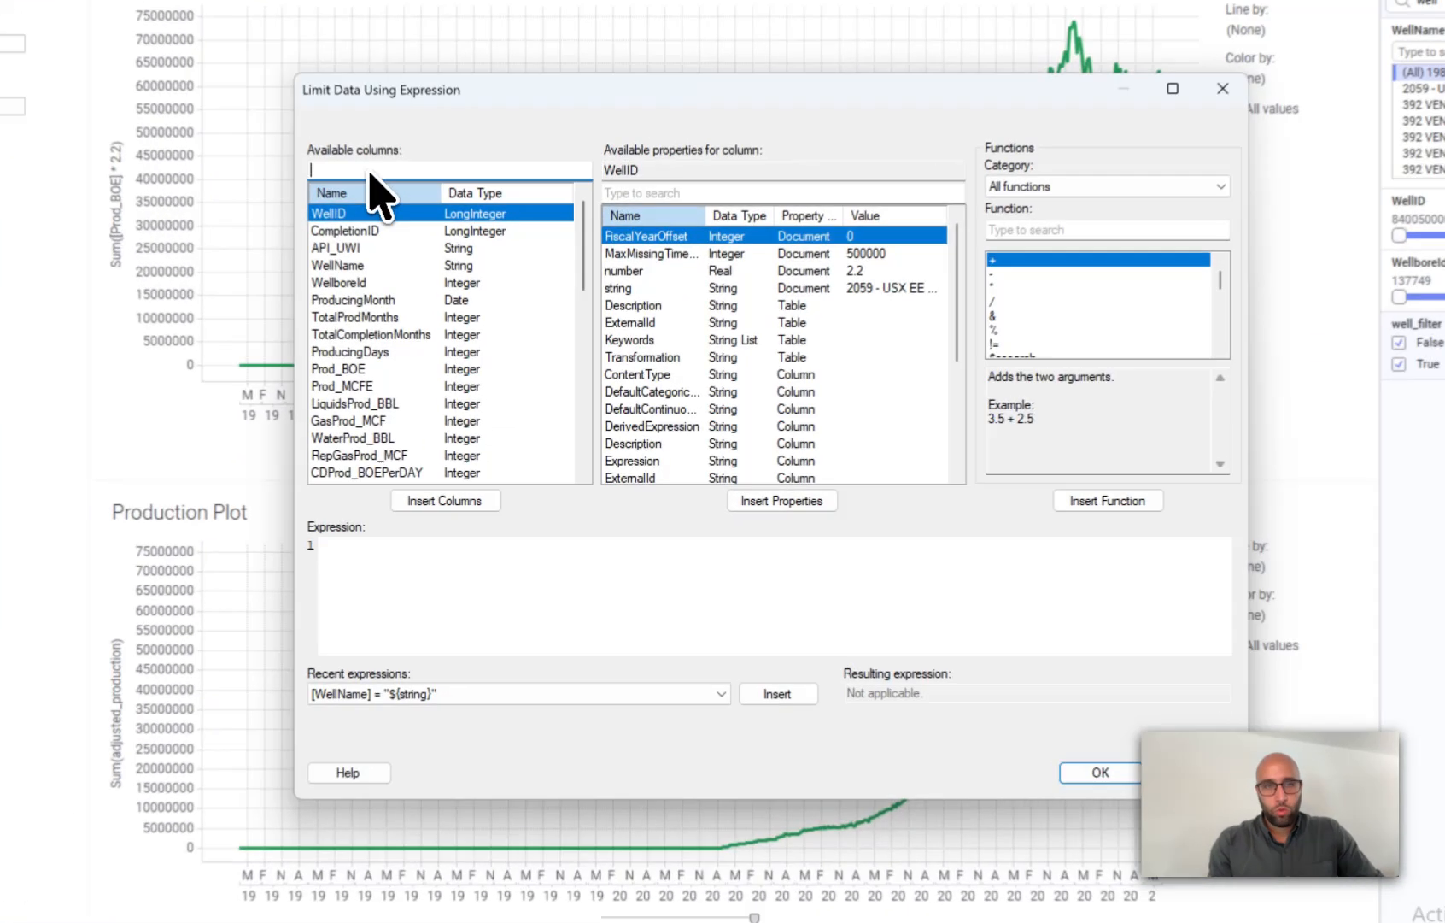
pyautogui.write('we')
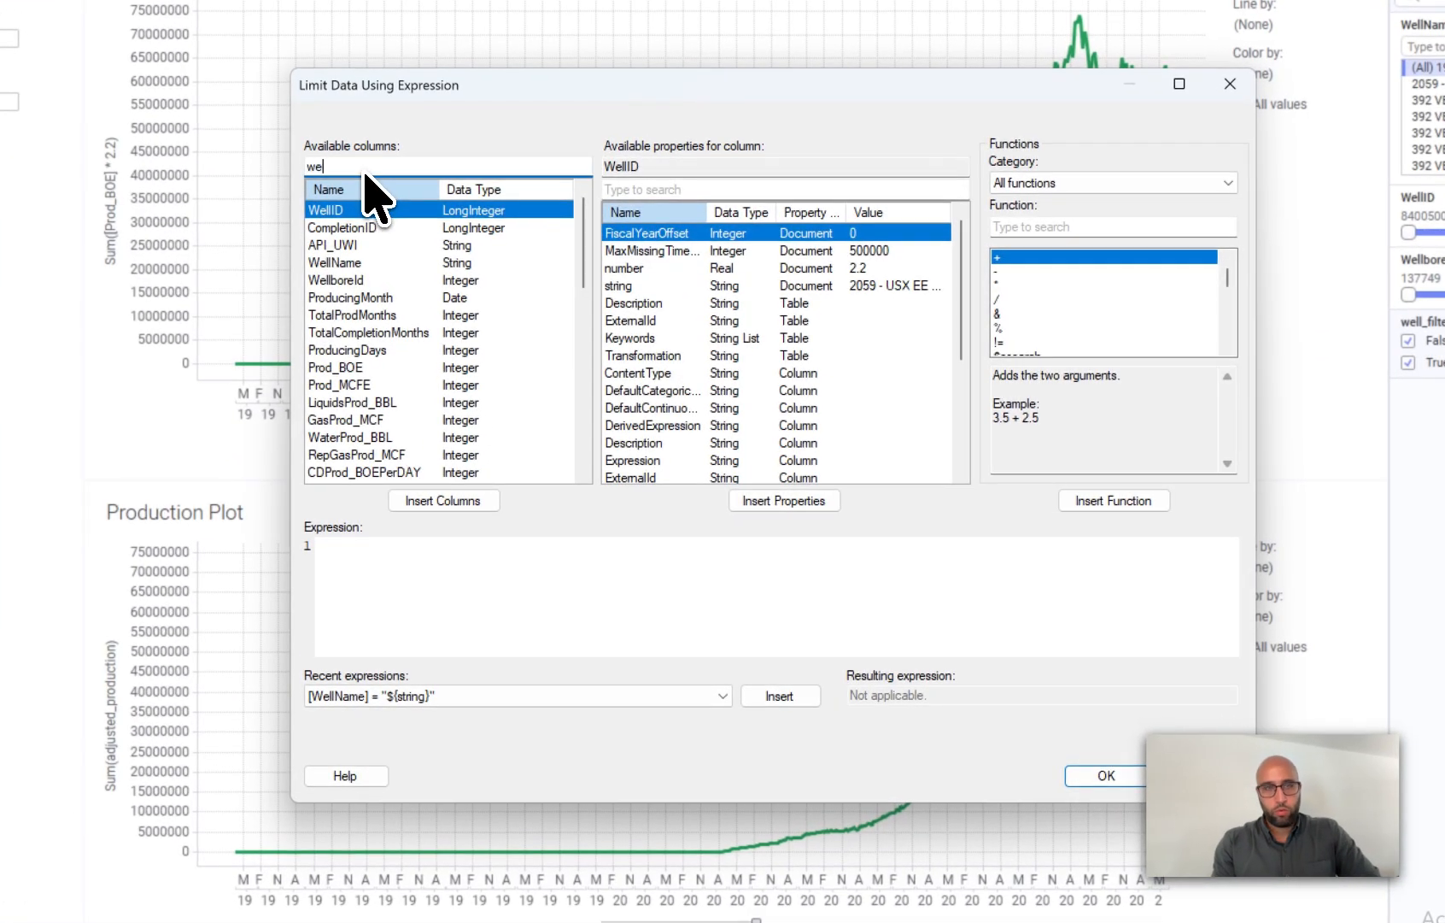
pyautogui.write('ll')
pyautogui.doubleClick(359, 227)
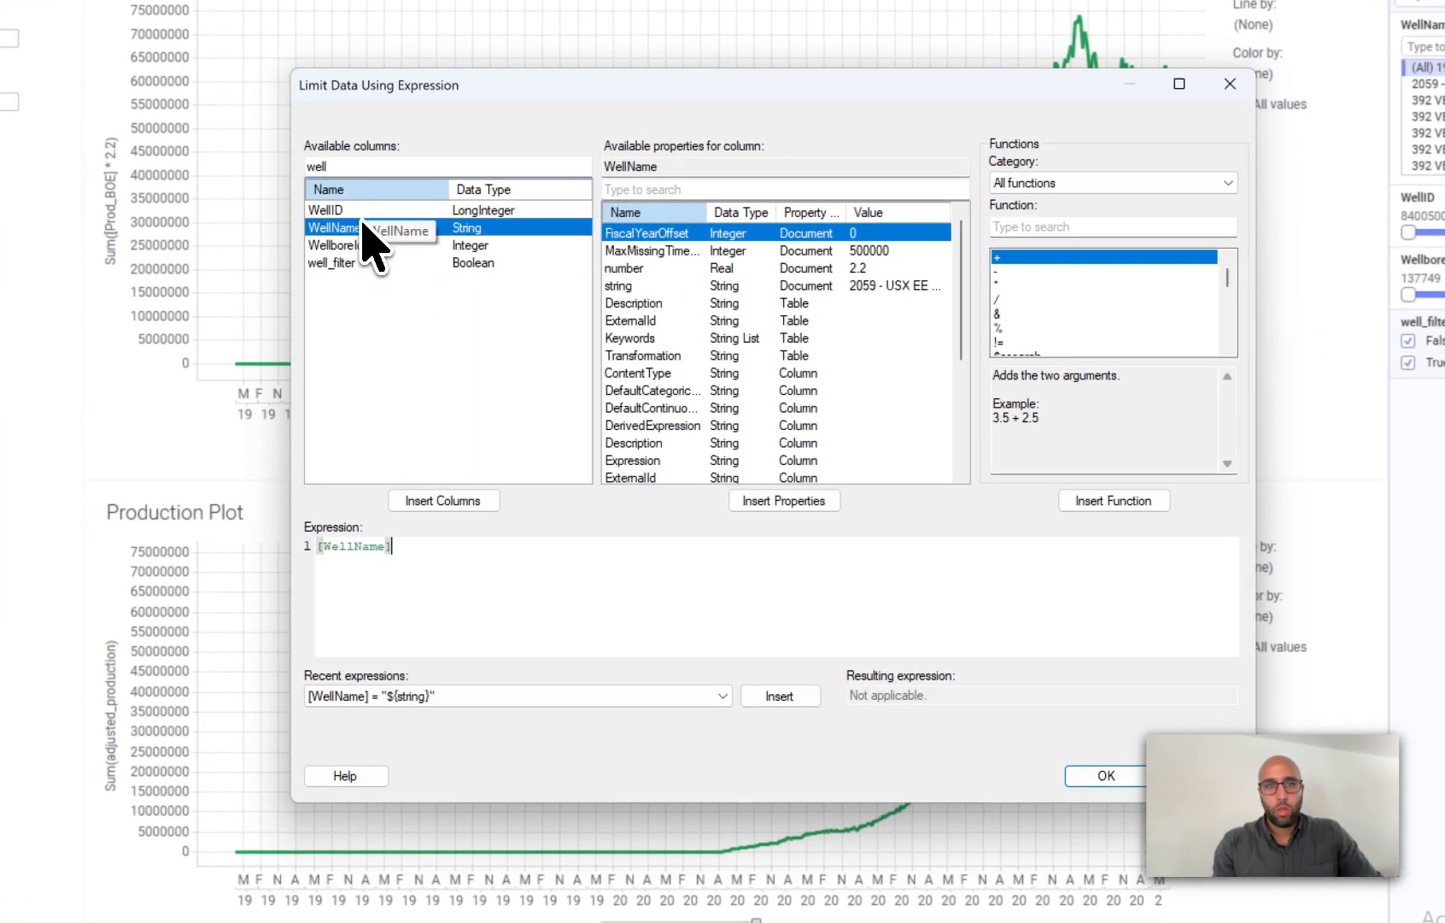
pyautogui.write('=')
pyautogui.doubleClick(645, 285)
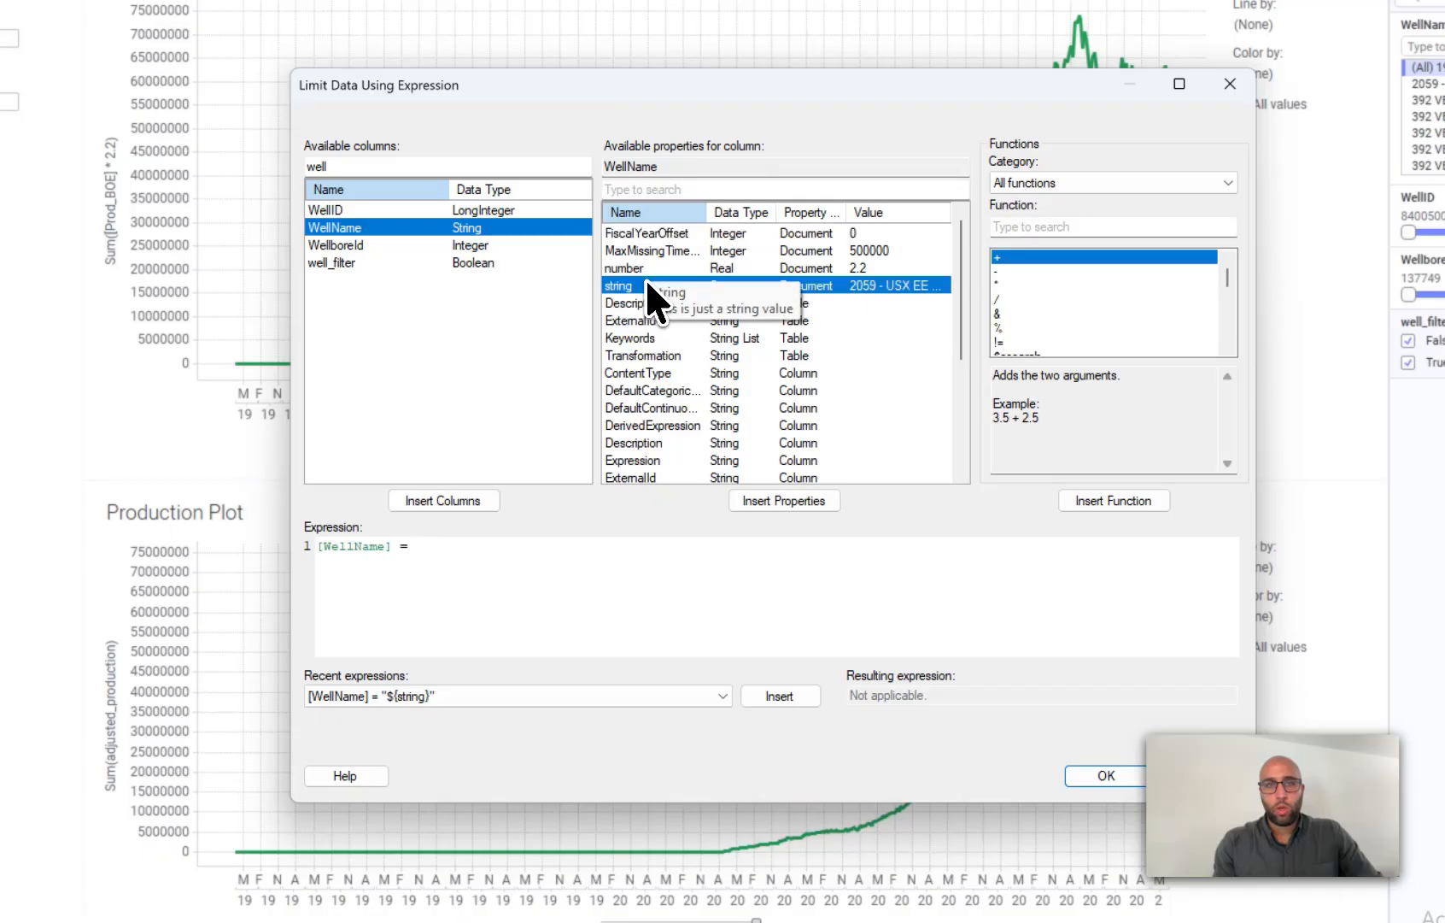
# Step: Enclose the property reference in double quotes so the limiting expression reads [WellName] = "${string}"
pyautogui.click(417, 547)
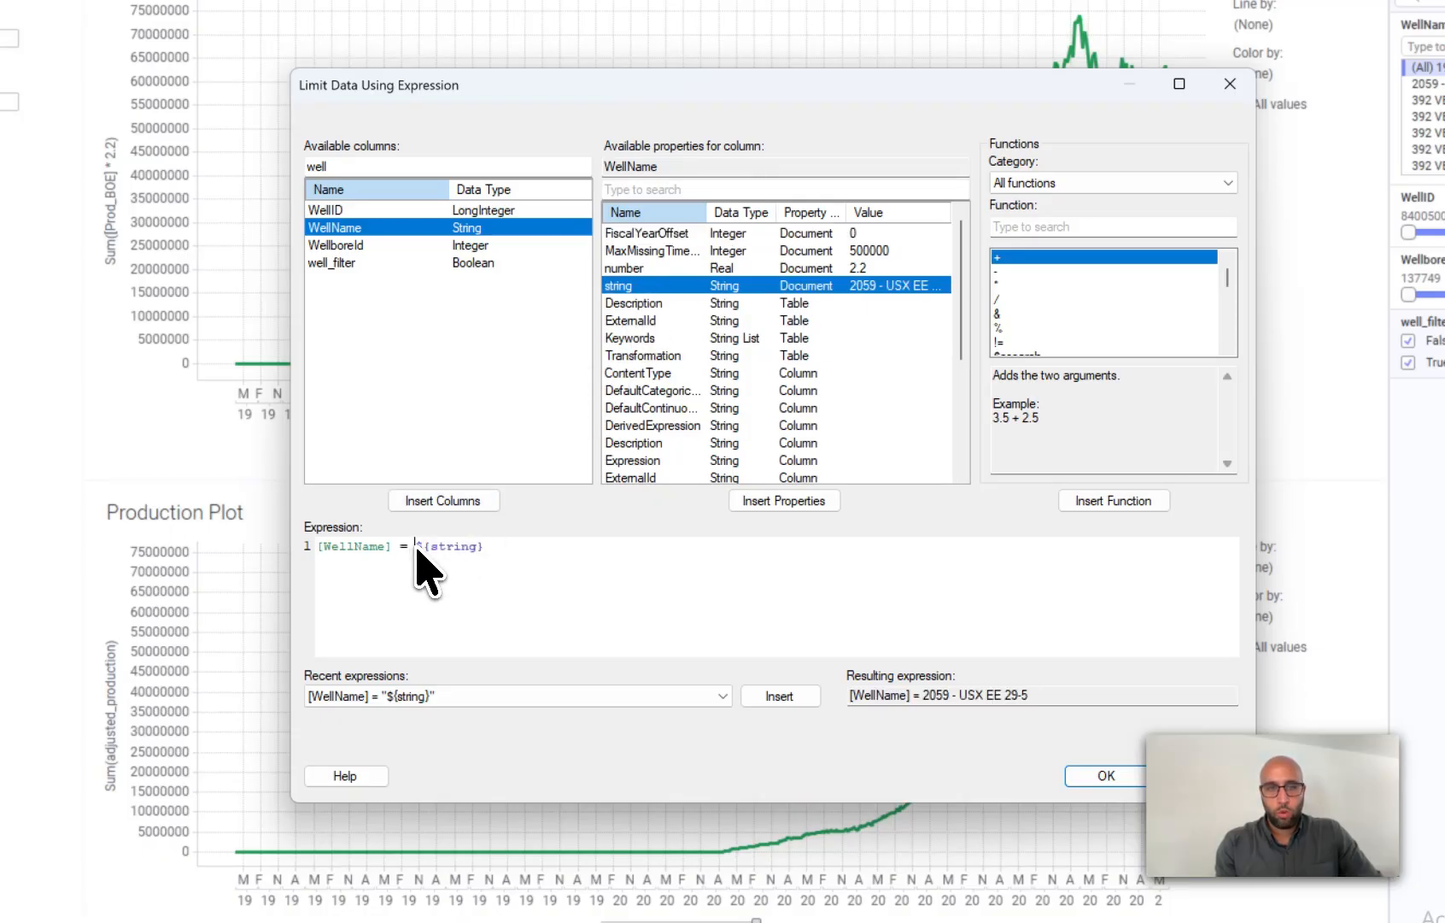
pyautogui.write('"')
pyautogui.click(551, 561)
pyautogui.write('"')
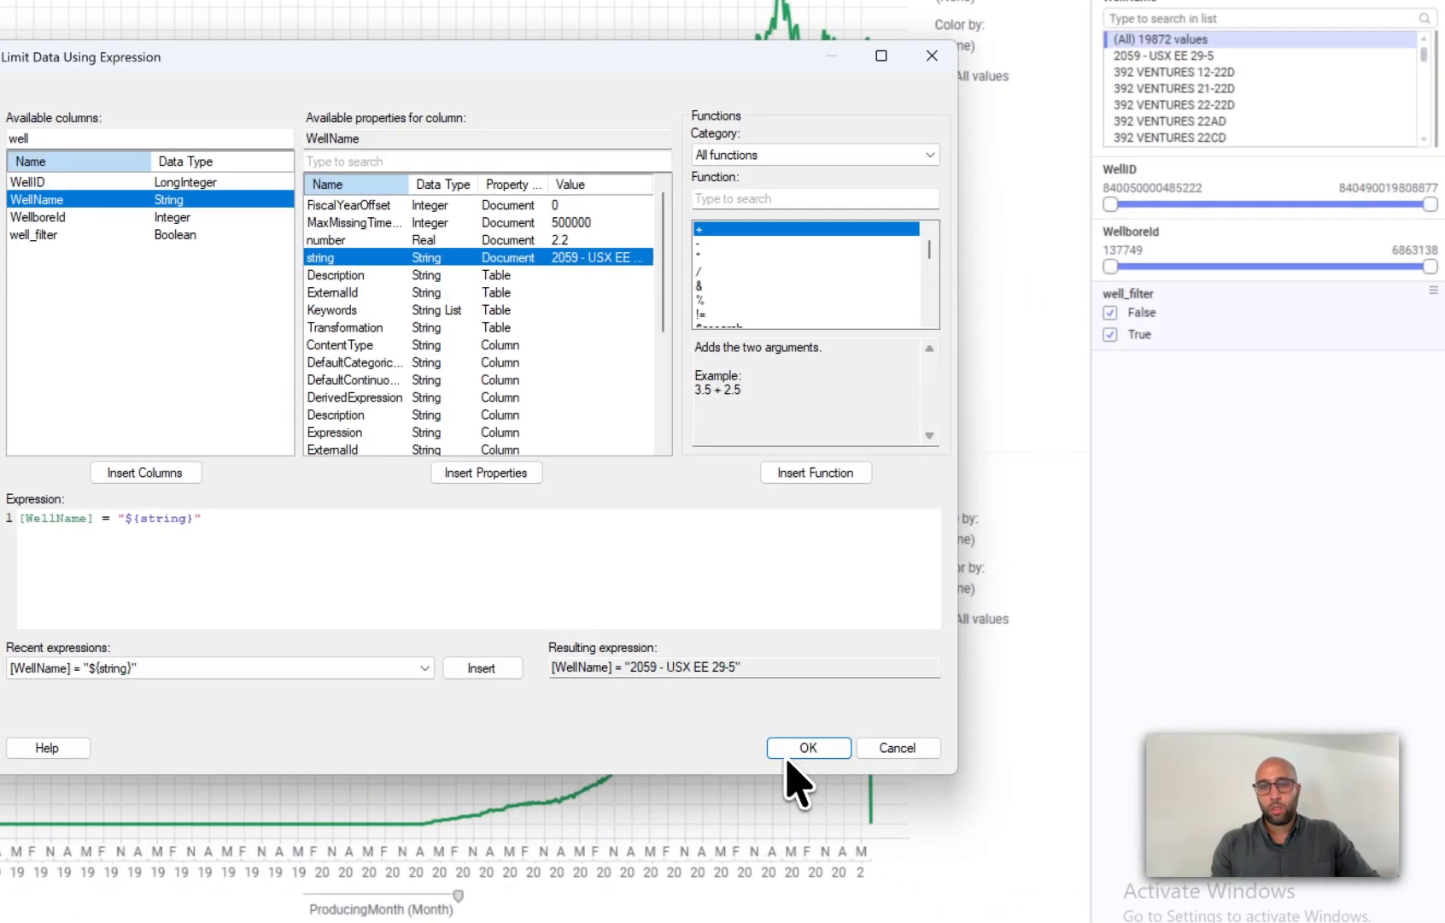
# Step: Apply the data-limiting expression to the upper Production Plot and make that plot slightly taller
pyautogui.click(1106, 775)
pyautogui.click(675, 566)
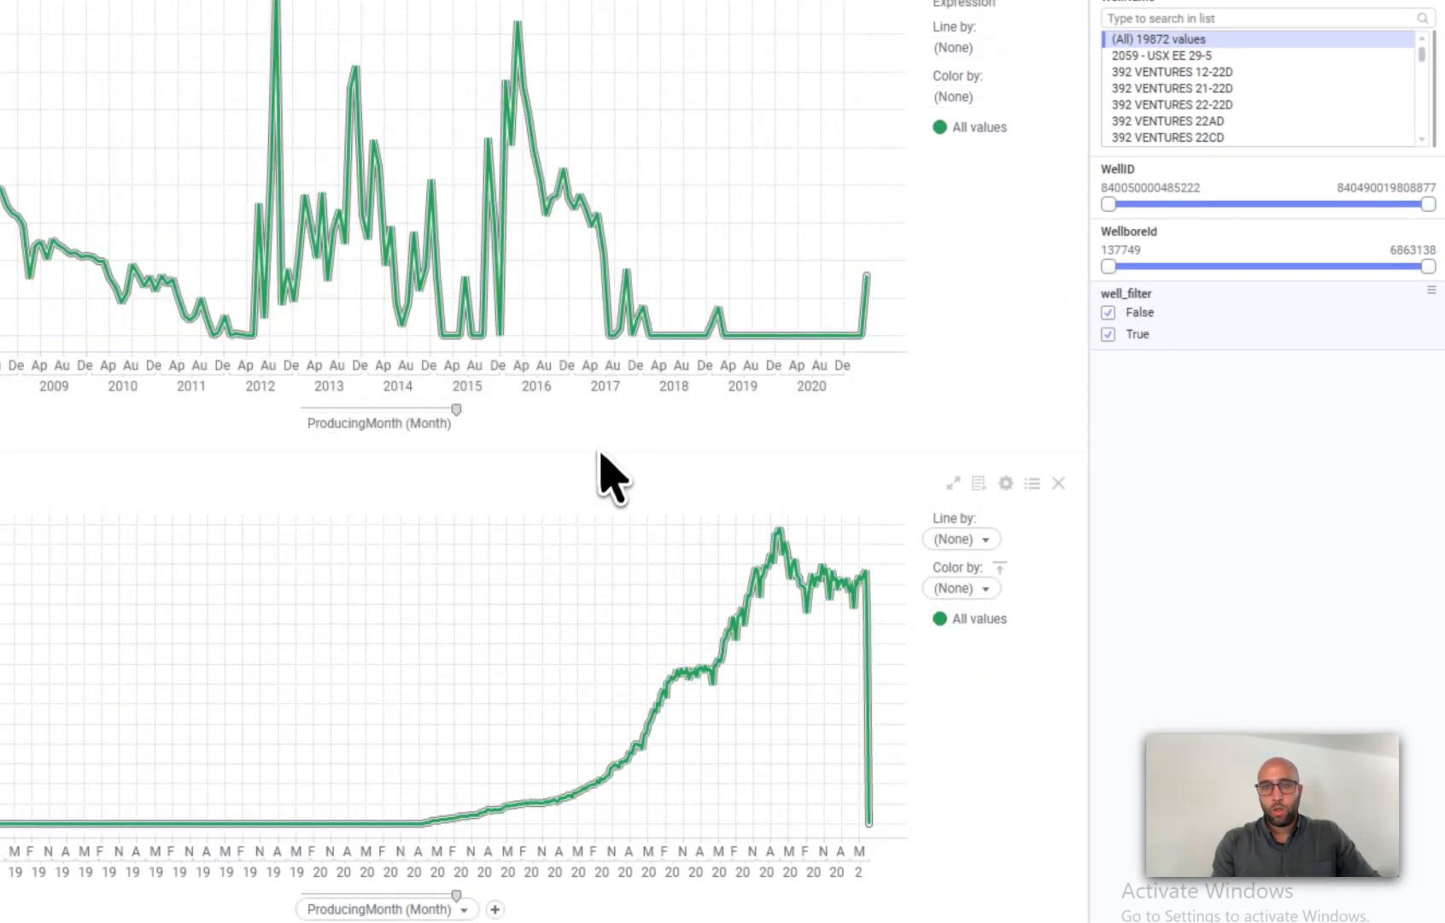
pyautogui.moveTo(601, 453); pyautogui.dragTo(601, 505)
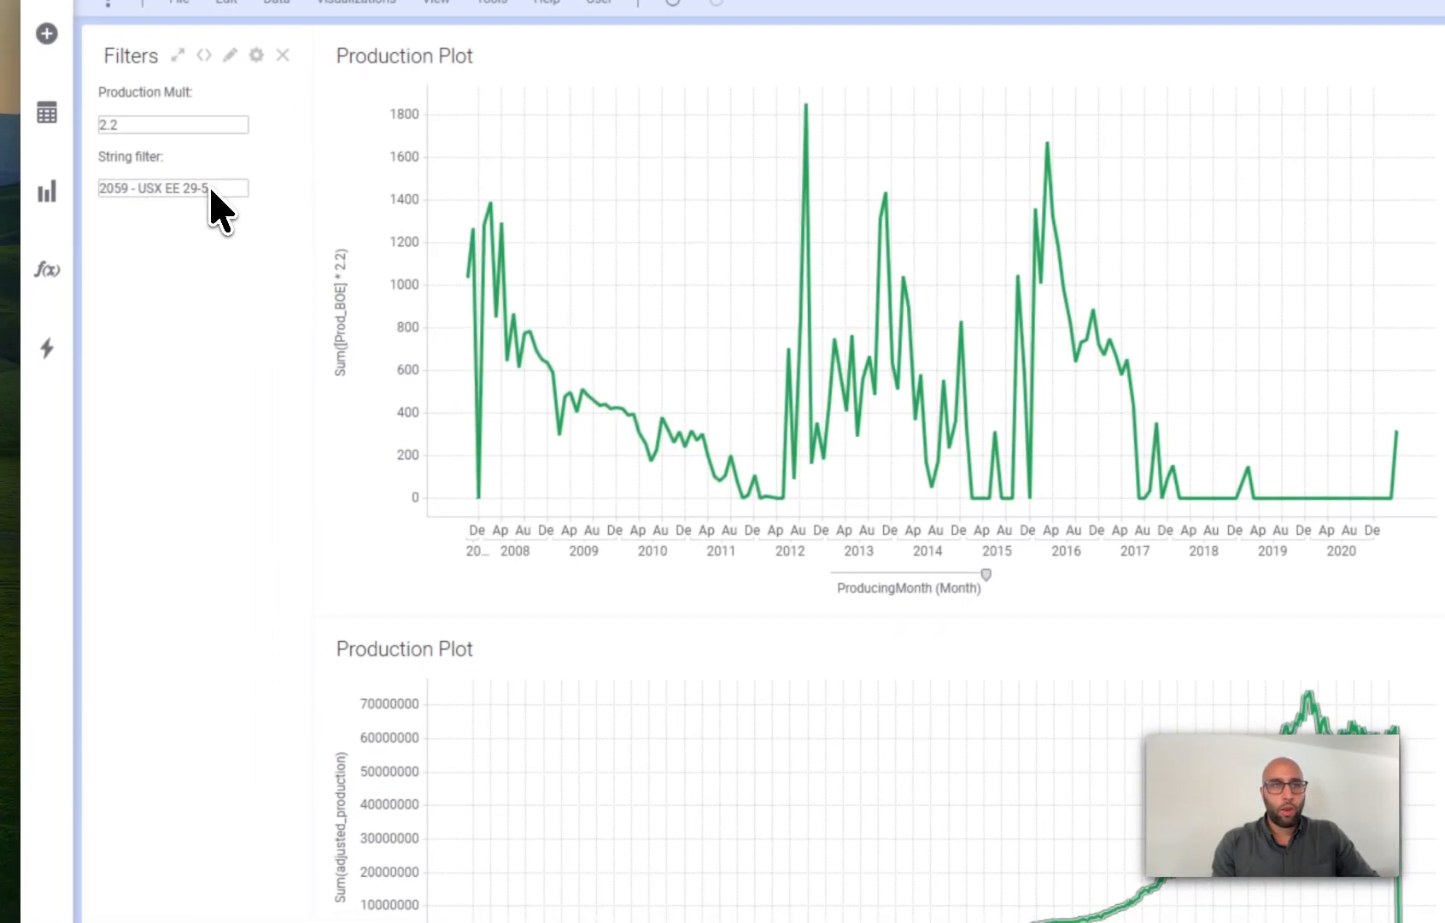
# Step: Replace the String filter value with "some well" to test the upper plot's data limit
pyautogui.moveTo(209, 188); pyautogui.dragTo(109, 188)
pyautogui.press('BackSpace')
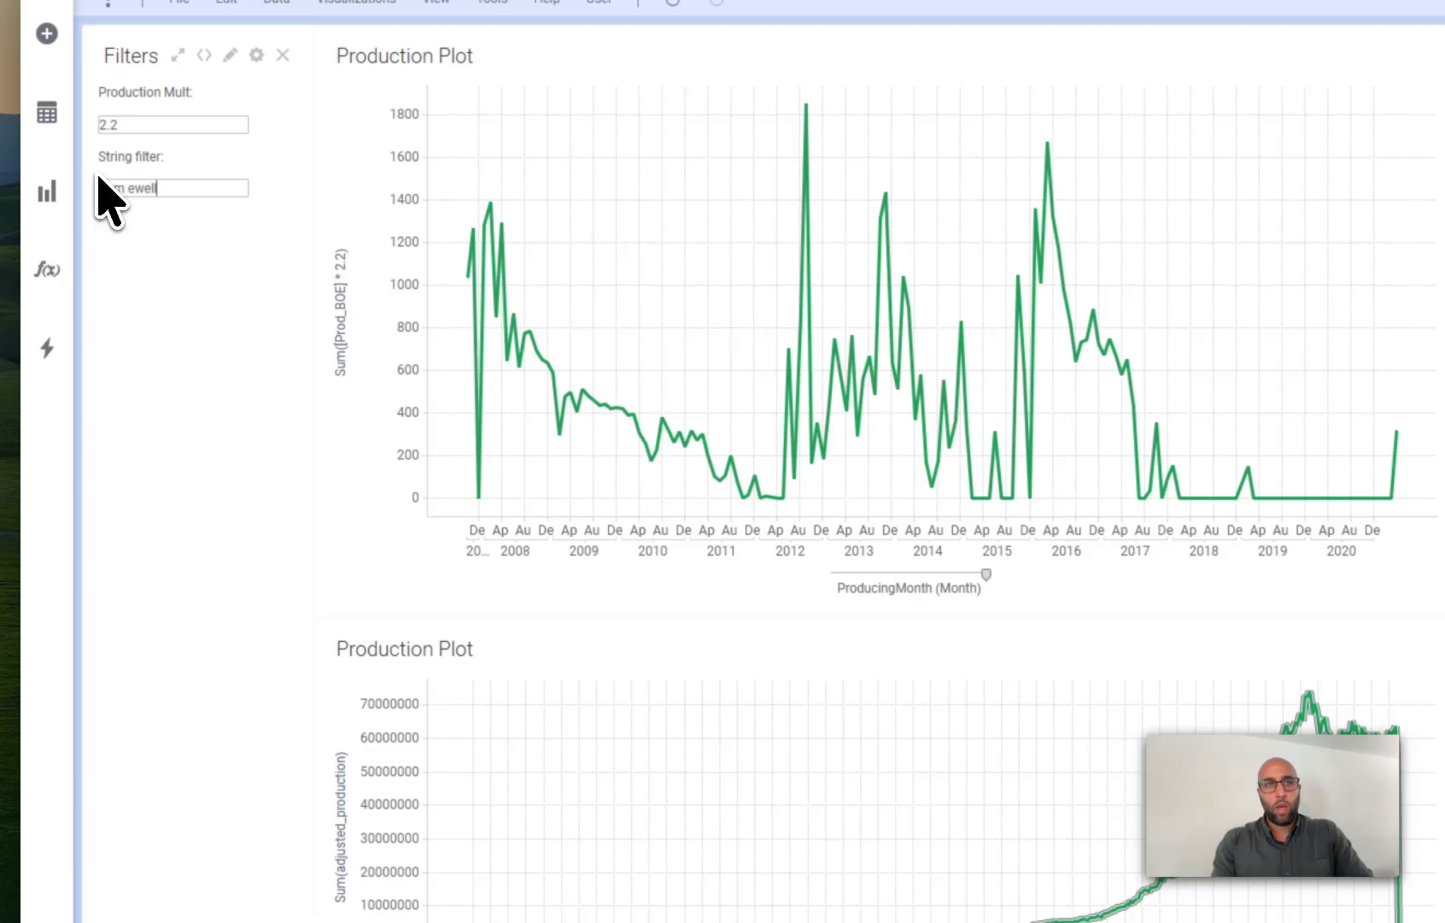
pyautogui.press('BackSpace')
pyautogui.press('BackSpace')
pyautogui.press('BackSpace')
pyautogui.press('BackSpace')
pyautogui.click(126, 252)
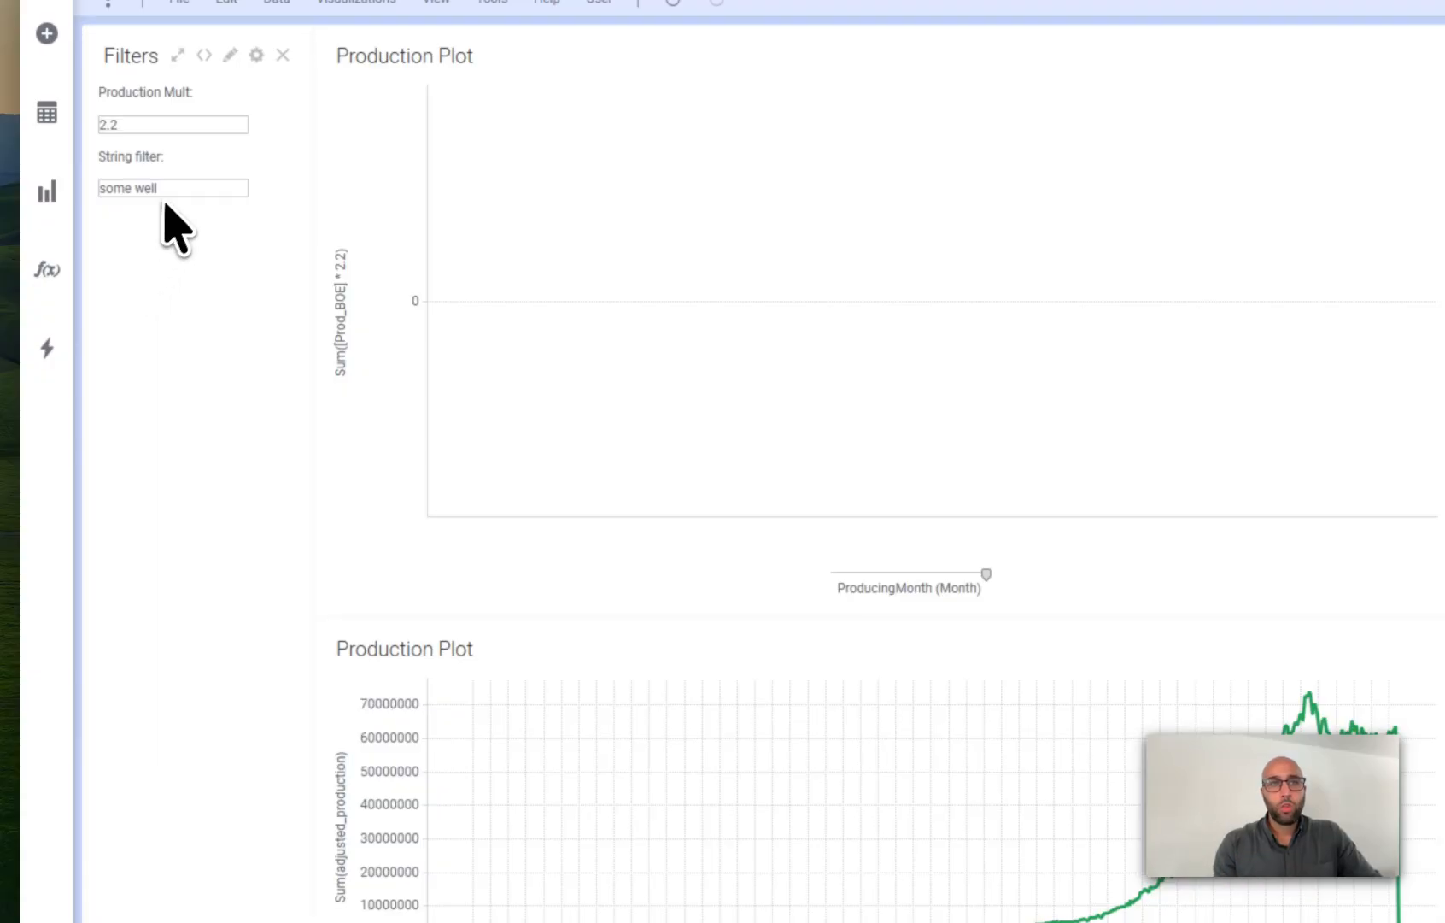
# Step: Clear the String filter field and set it to "well"
pyautogui.moveTo(160, 192); pyautogui.dragTo(68, 190)
pyautogui.press('BackSpace')
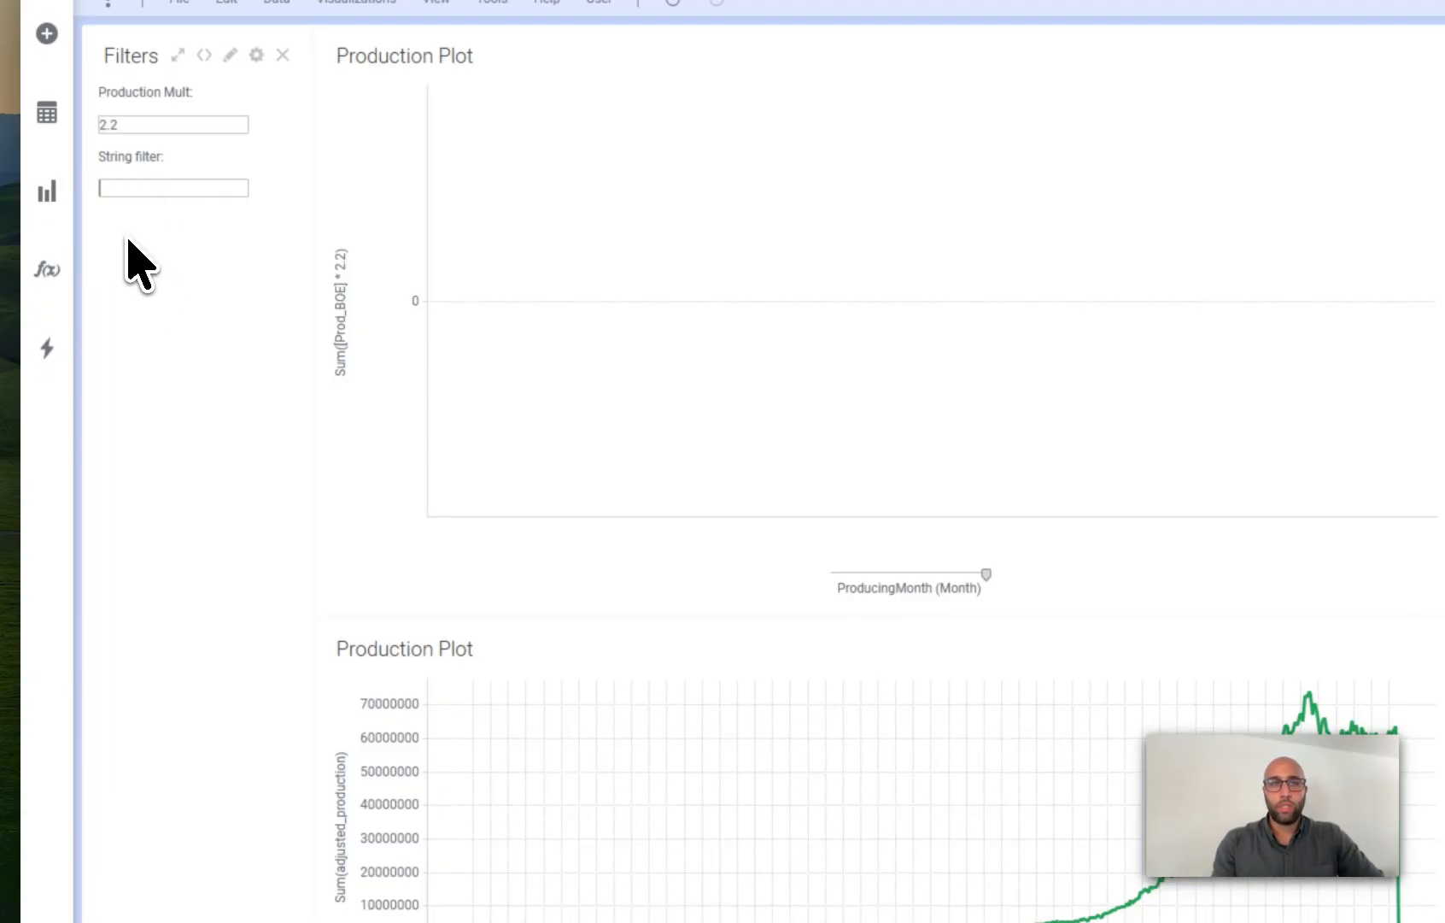
pyautogui.rightClick(651, 259)
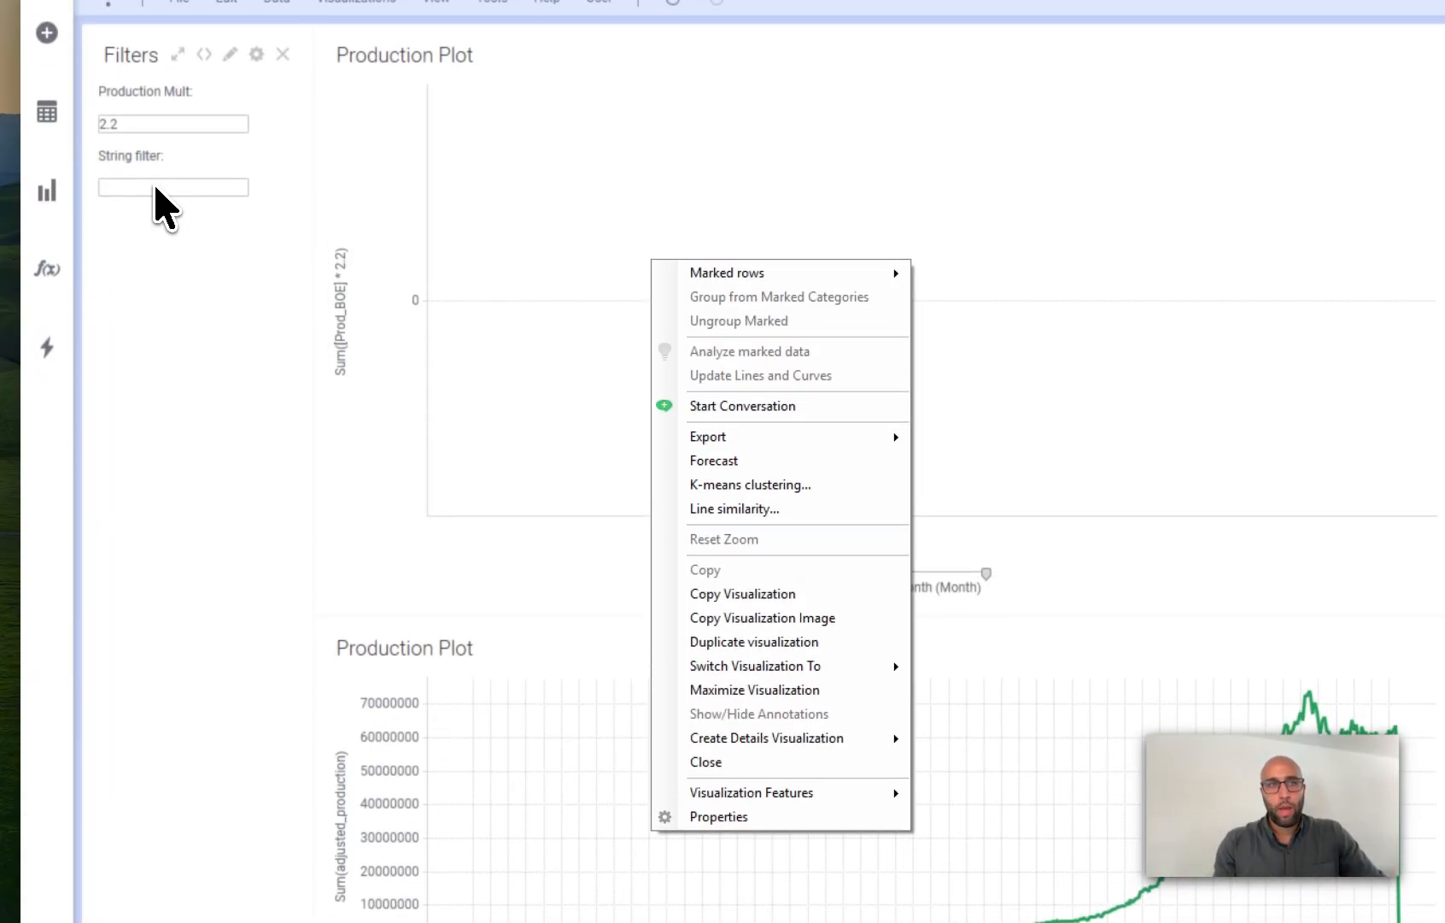
pyautogui.click(155, 188)
pyautogui.write('well')
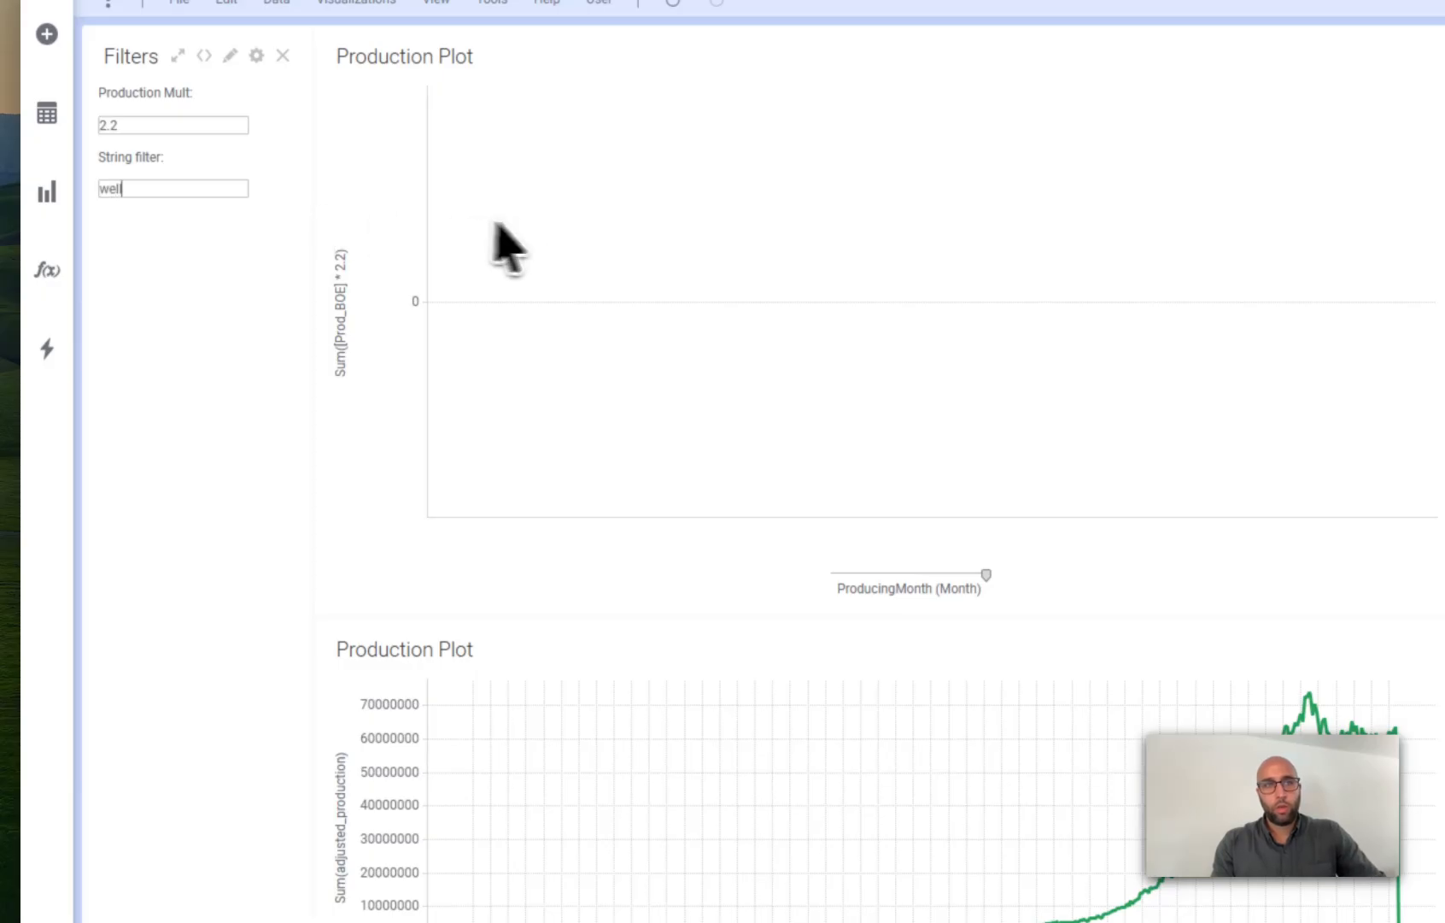
# Step: Remove the data-limiting expression from the upper Production Plot and close the lower Production Plot
pyautogui.rightClick(543, 224)
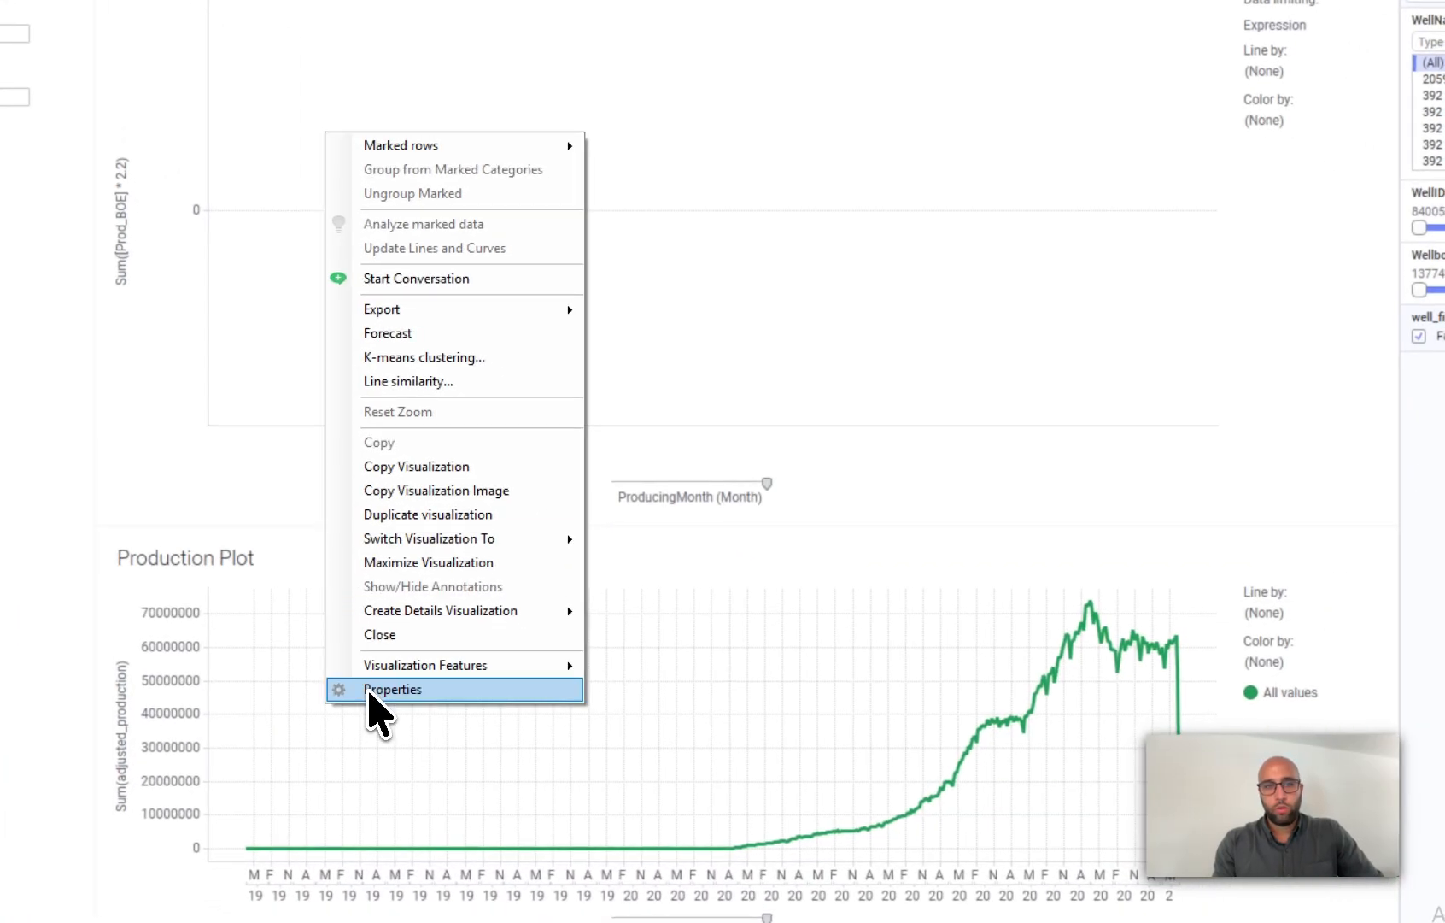
pyautogui.click(370, 690)
pyautogui.click(491, 260)
pyautogui.scroll(-5, 935, 468)
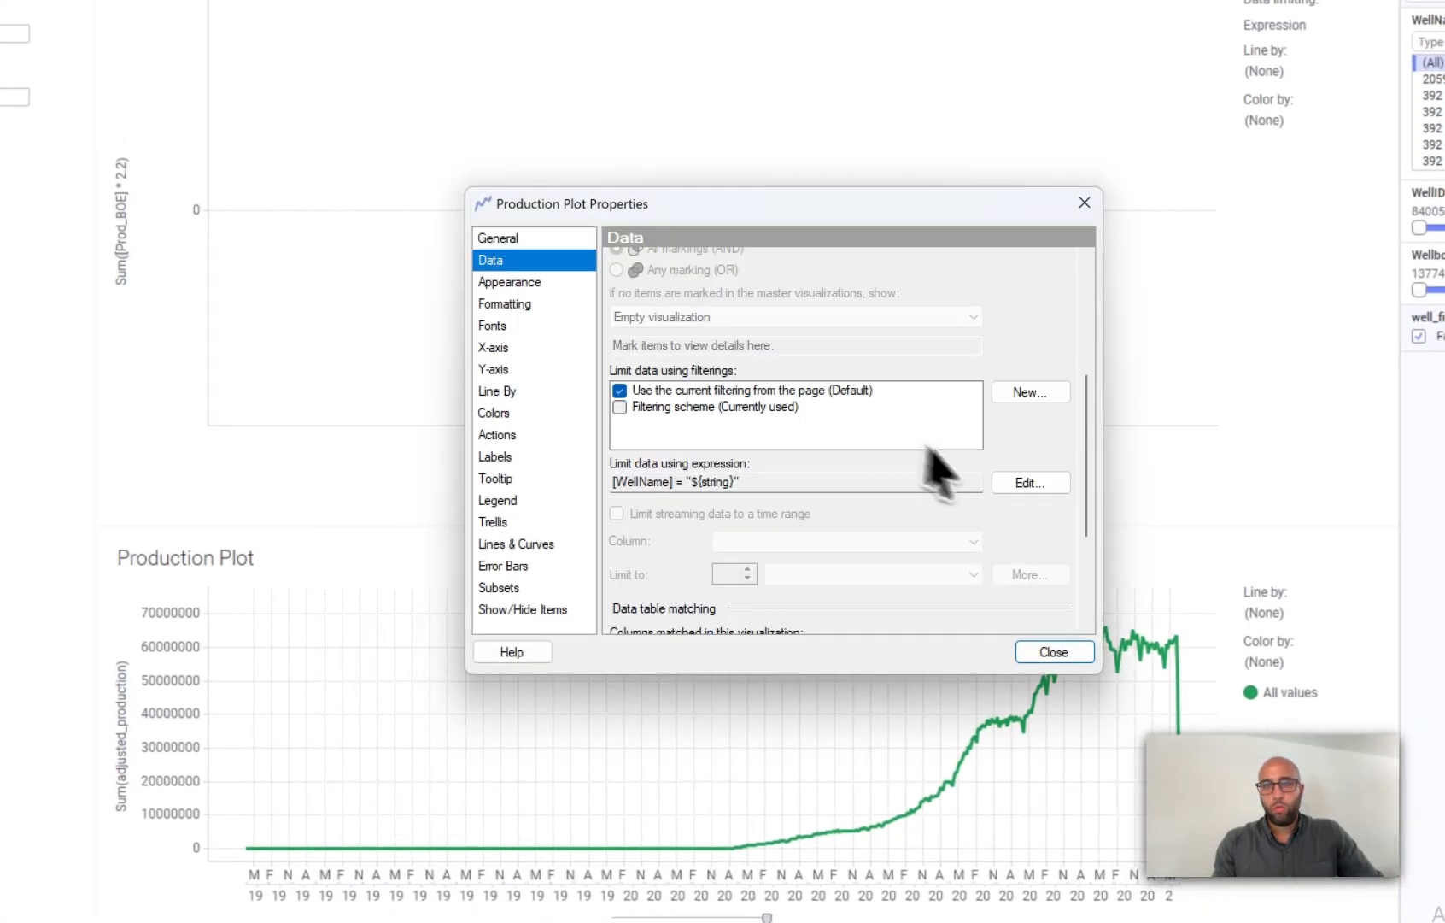
pyautogui.click(1031, 483)
pyautogui.hotkey('ctrl', 'a')
pyautogui.press('Delete')
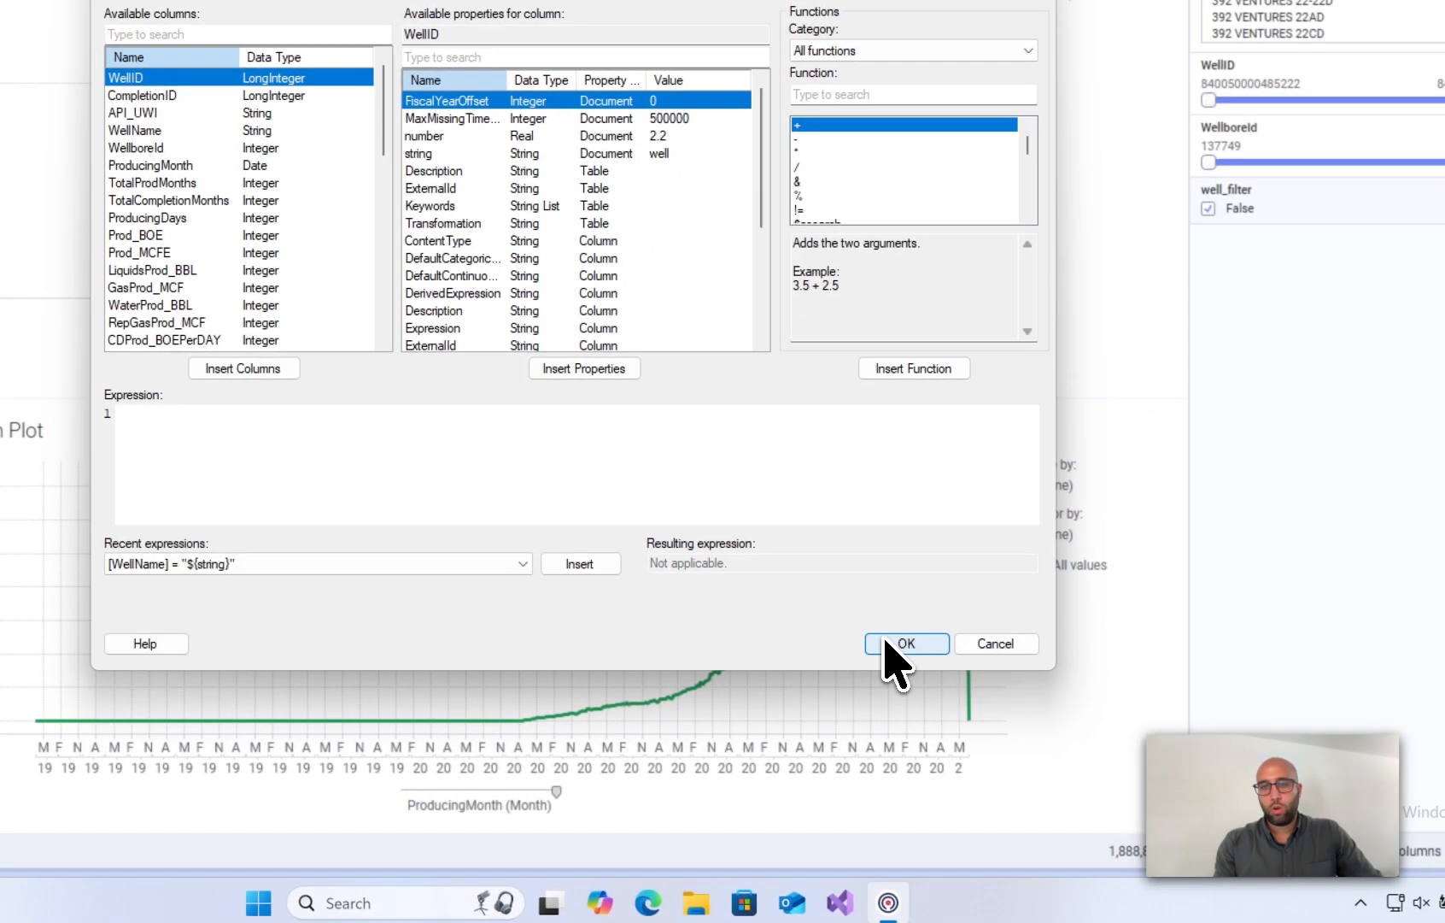
pyautogui.click(904, 643)
pyautogui.click(833, 525)
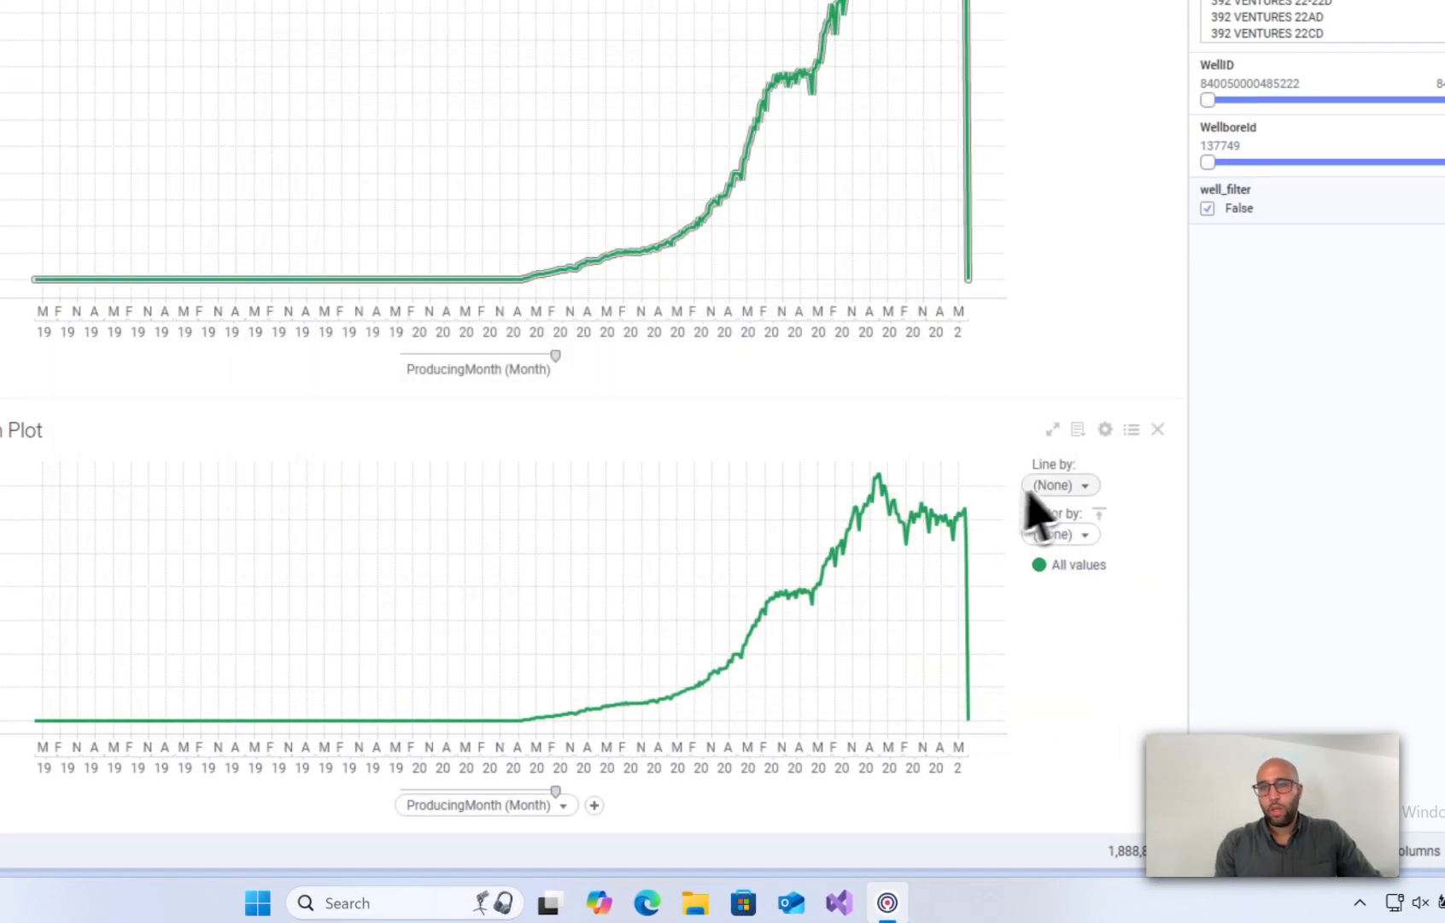
pyautogui.click(1157, 428)
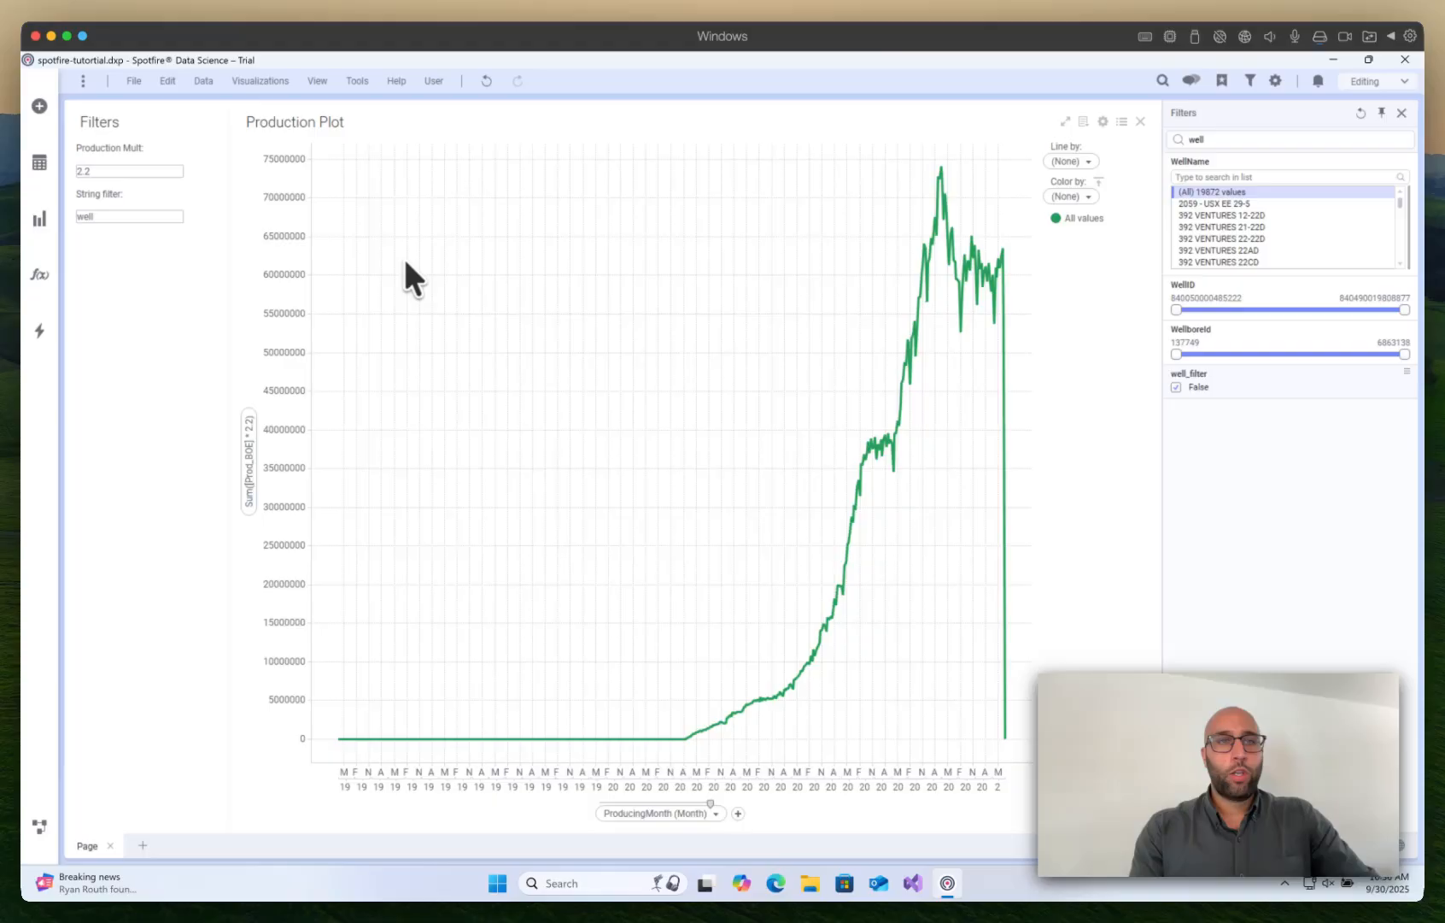
# Step: Edit the Filters text area and delete the Production Mult label, its number text box and the String filter label
pyautogui.rightClick(127, 243)
pyautogui.click(171, 251)
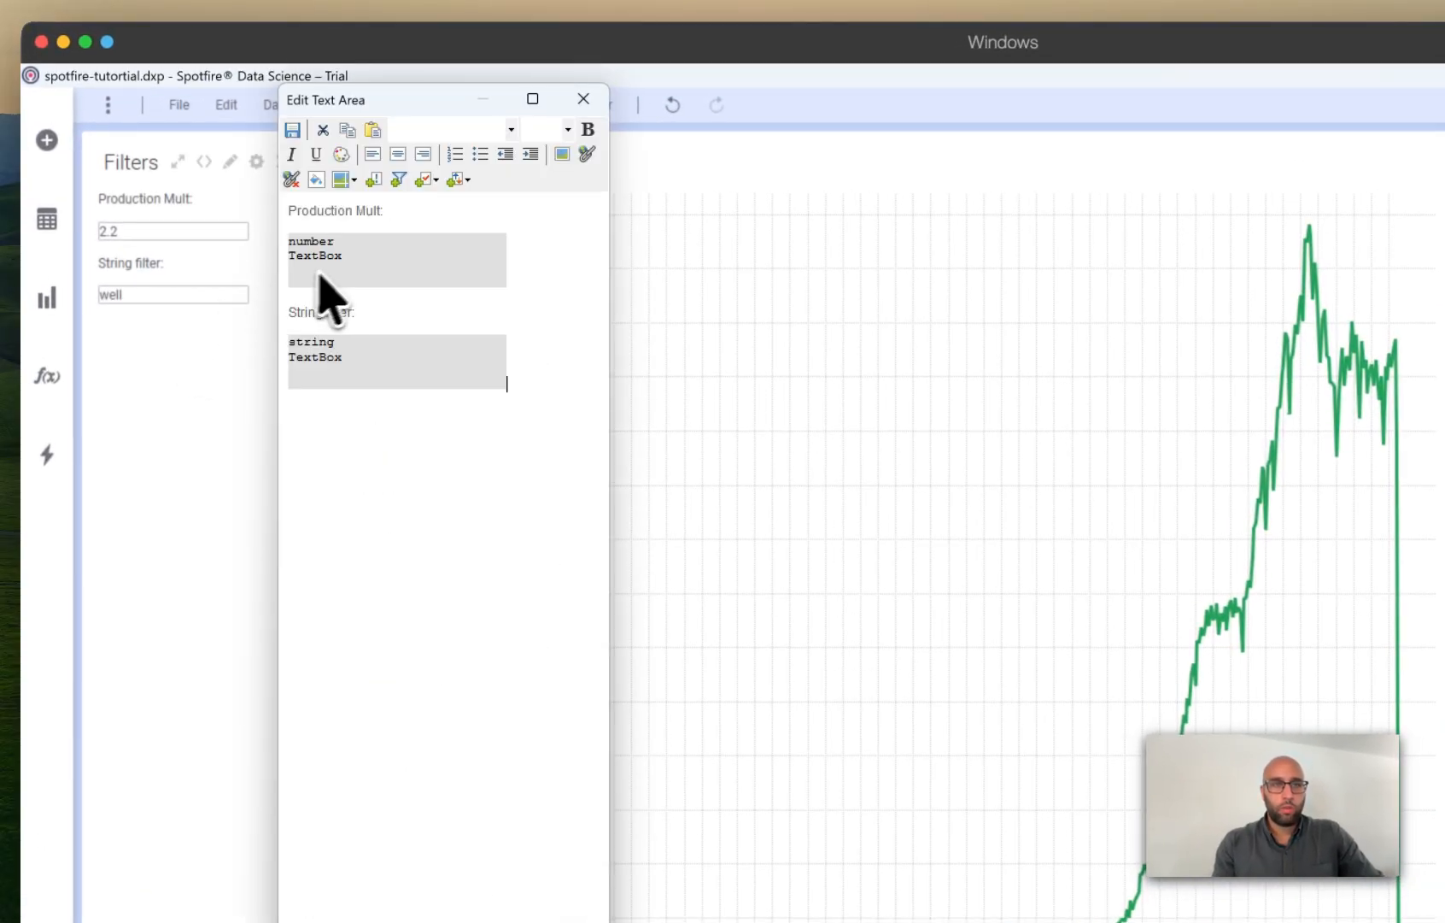
pyautogui.click(370, 281)
pyautogui.moveTo(480, 258); pyautogui.dragTo(248, 240)
pyautogui.press('BackSpace')
pyautogui.press('BackSpace')
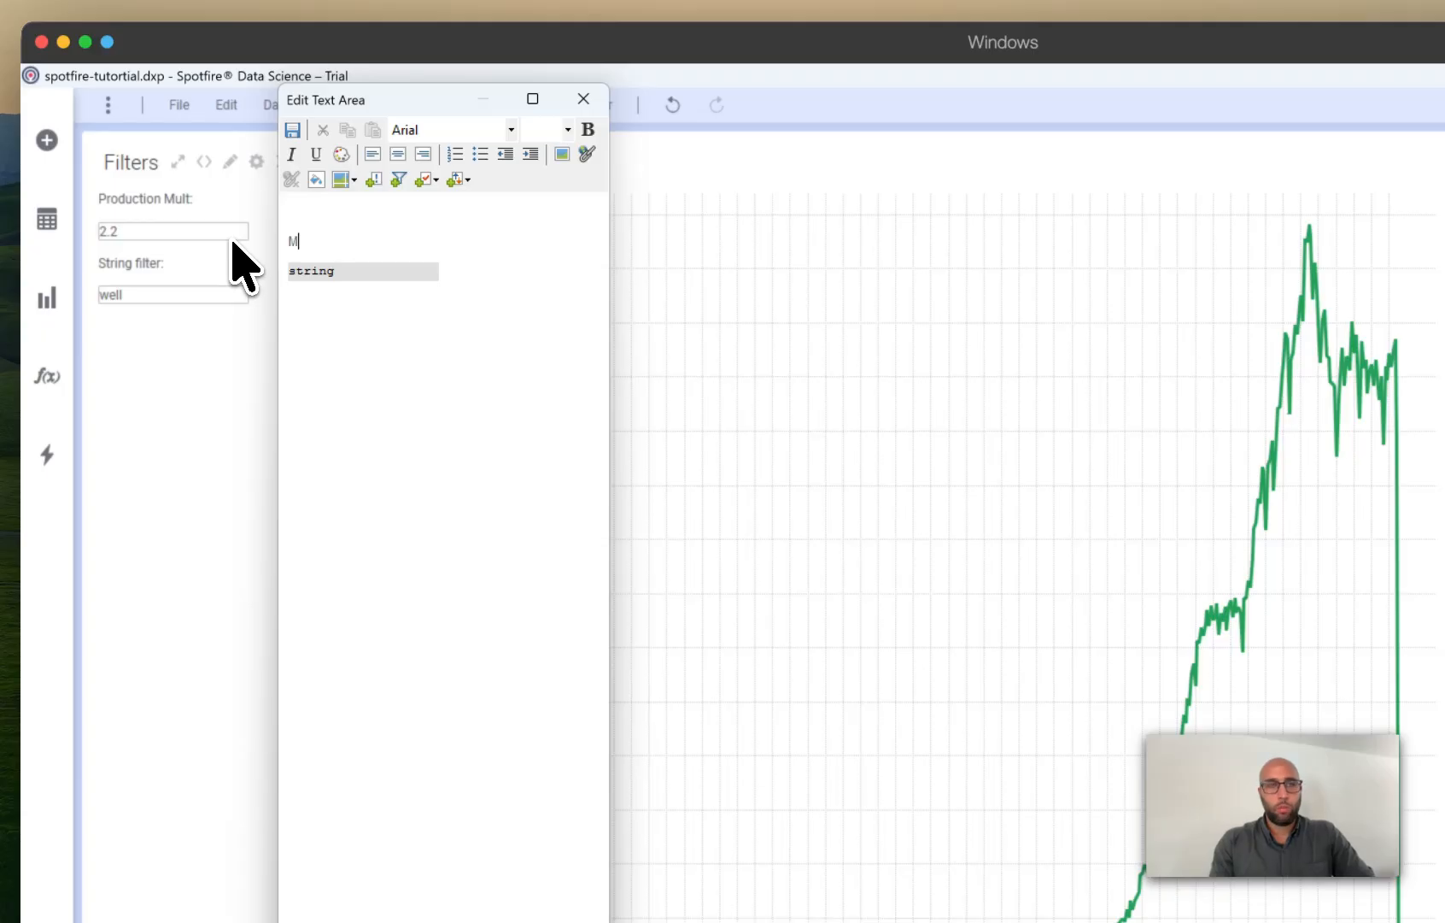
# Step: Label the remaining string text box "Monthly Report" and save the text area
pyautogui.write('onthly Report')
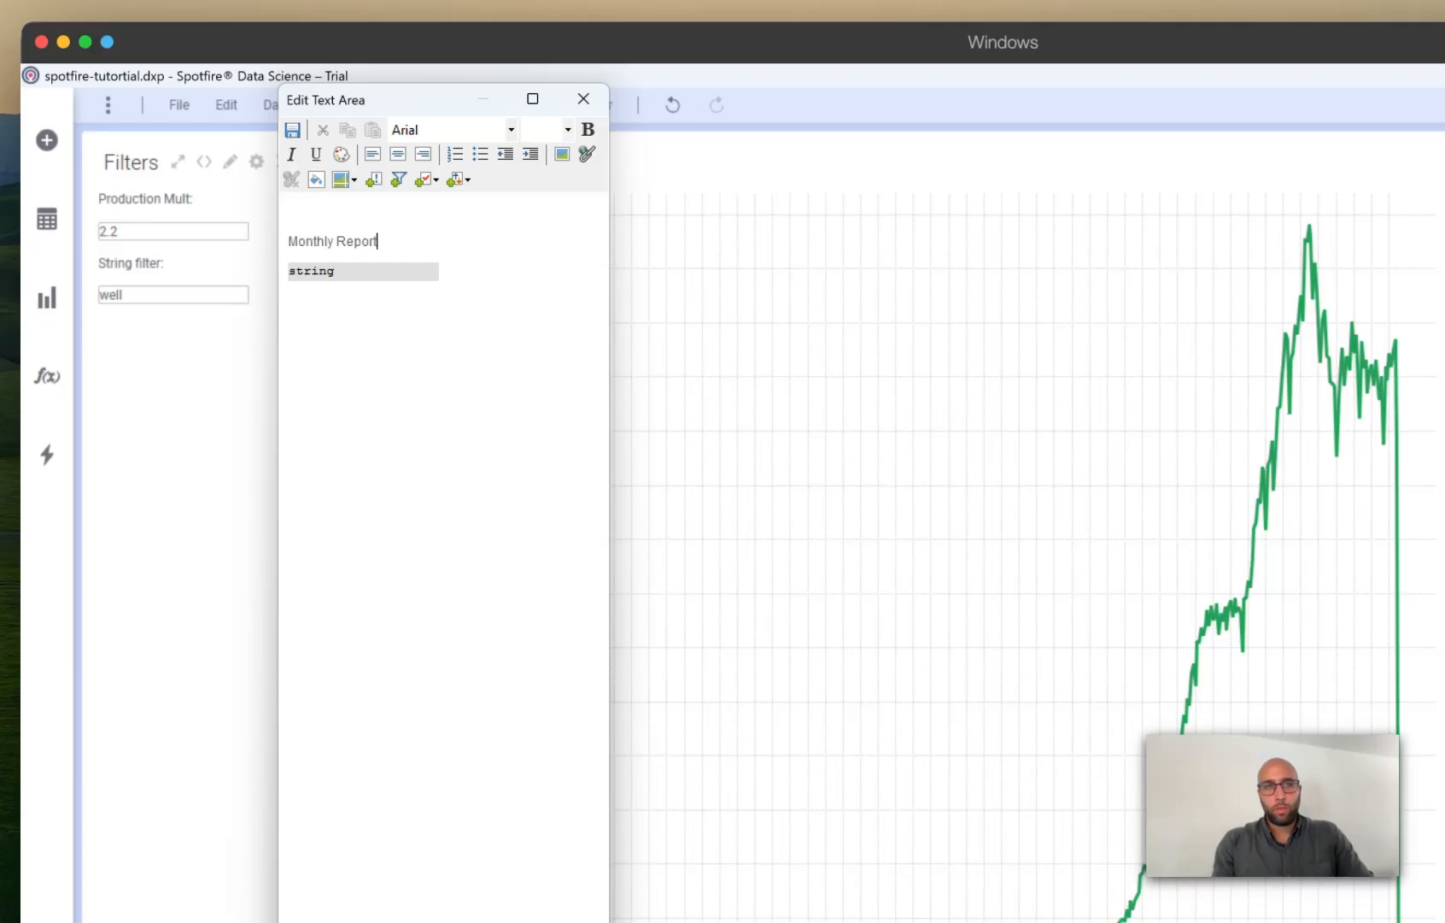
pyautogui.click(293, 130)
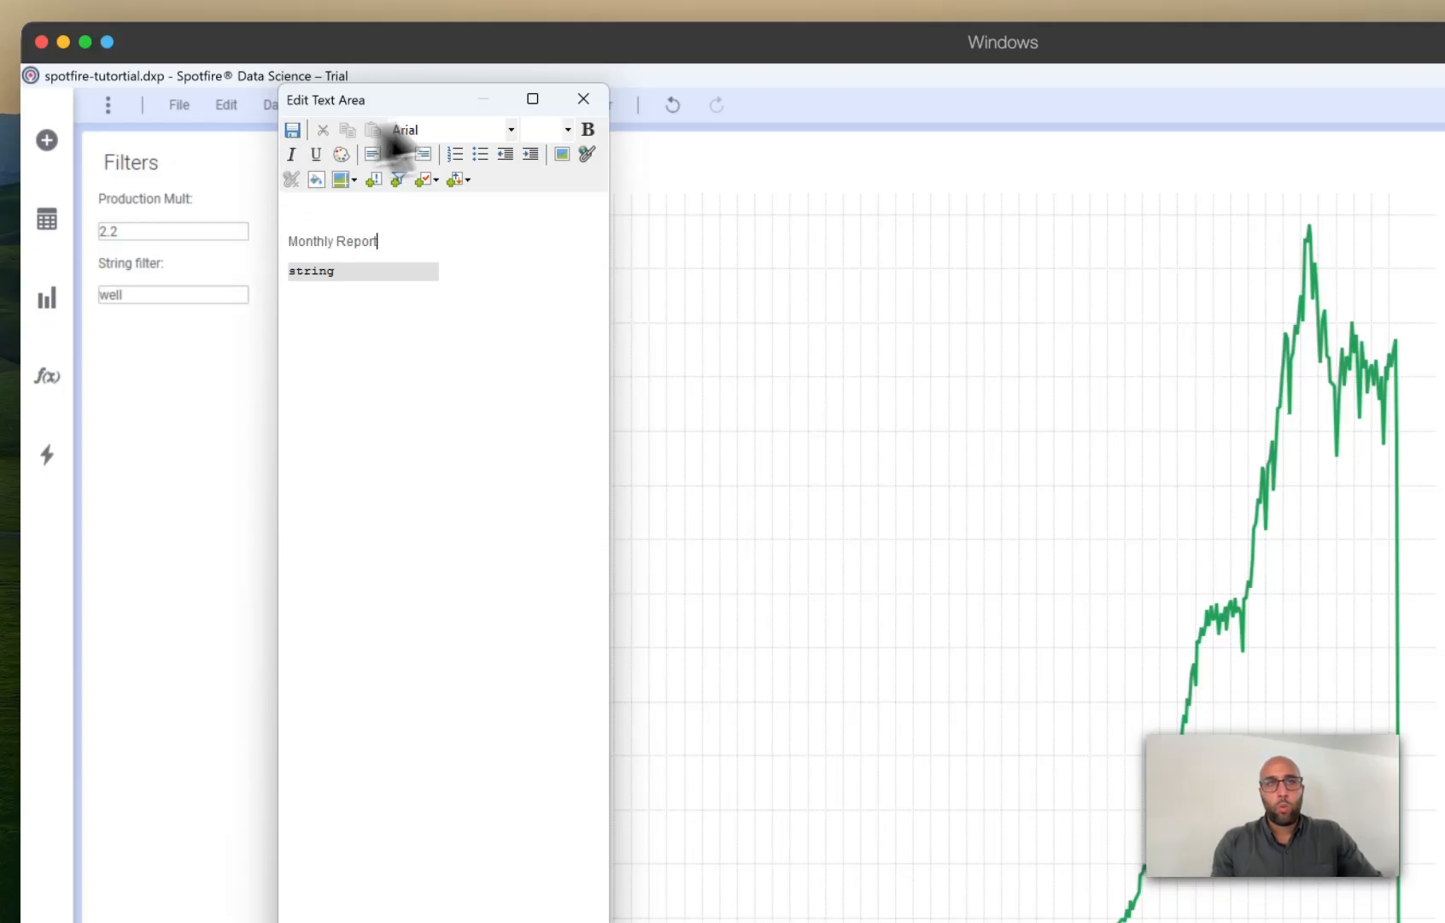
pyautogui.click(588, 98)
# Step: Set the Monthly Report field to "October 2025"
pyautogui.doubleClick(200, 258)
pyautogui.press('BackSpace')
pyautogui.write('Oc')
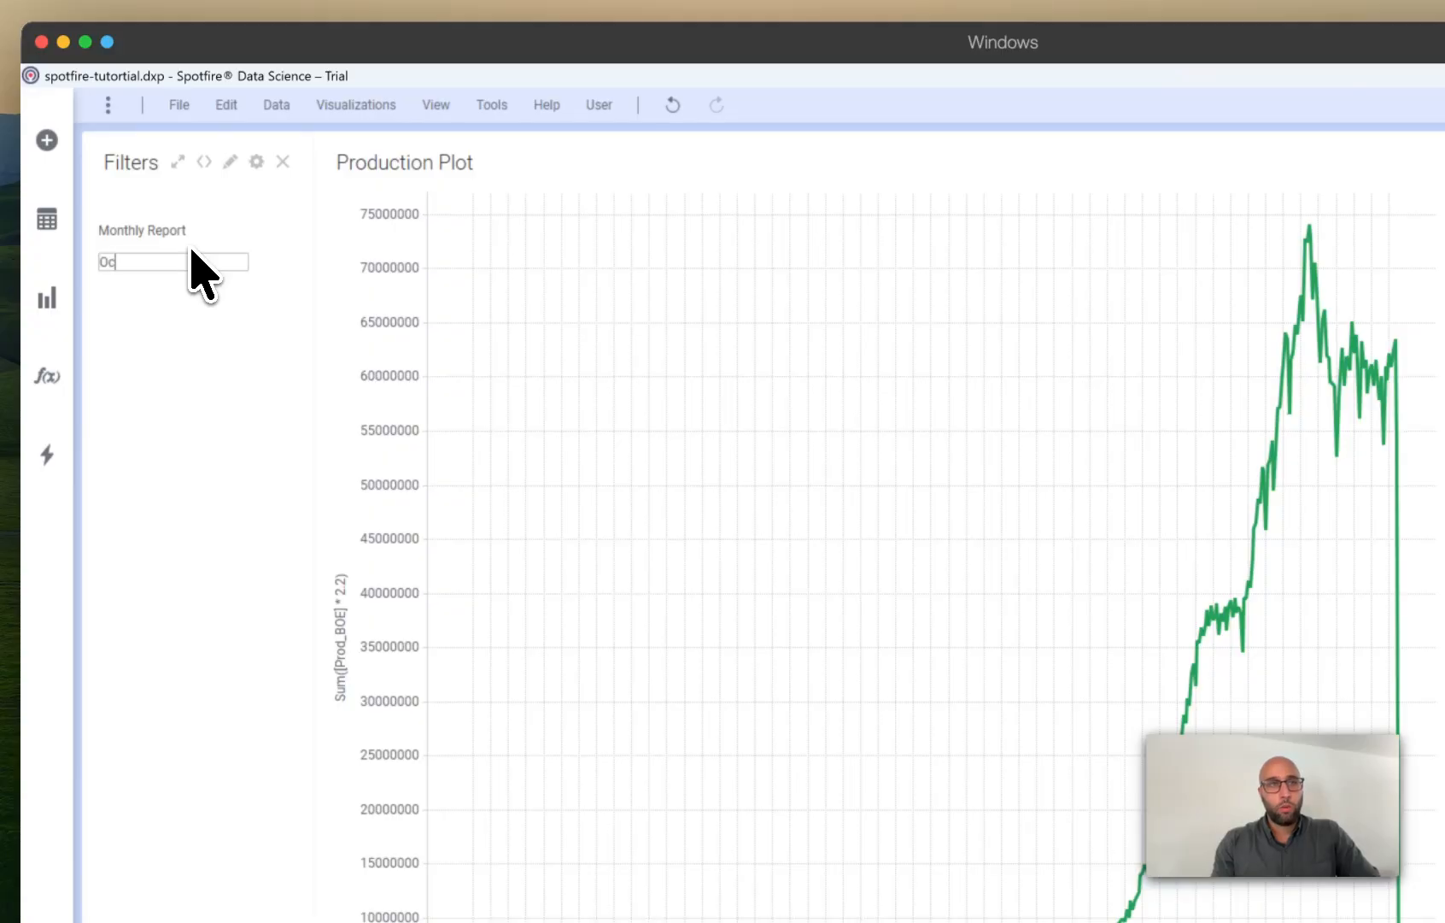
pyautogui.write('tober 2025')
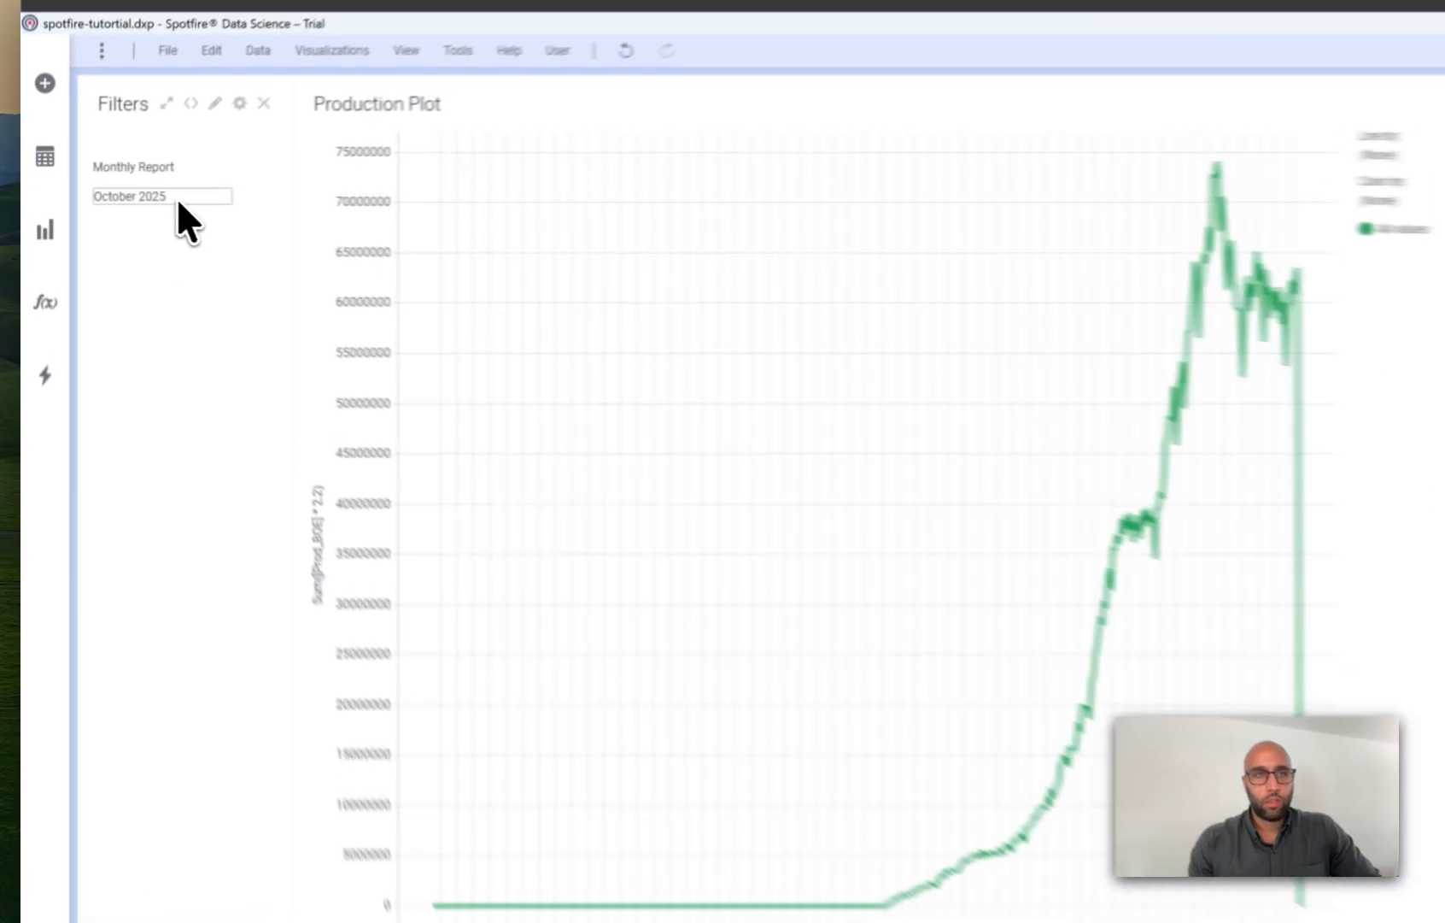
pyautogui.moveTo(134, 194); pyautogui.dragTo(65, 197)
pyautogui.click(242, 271)
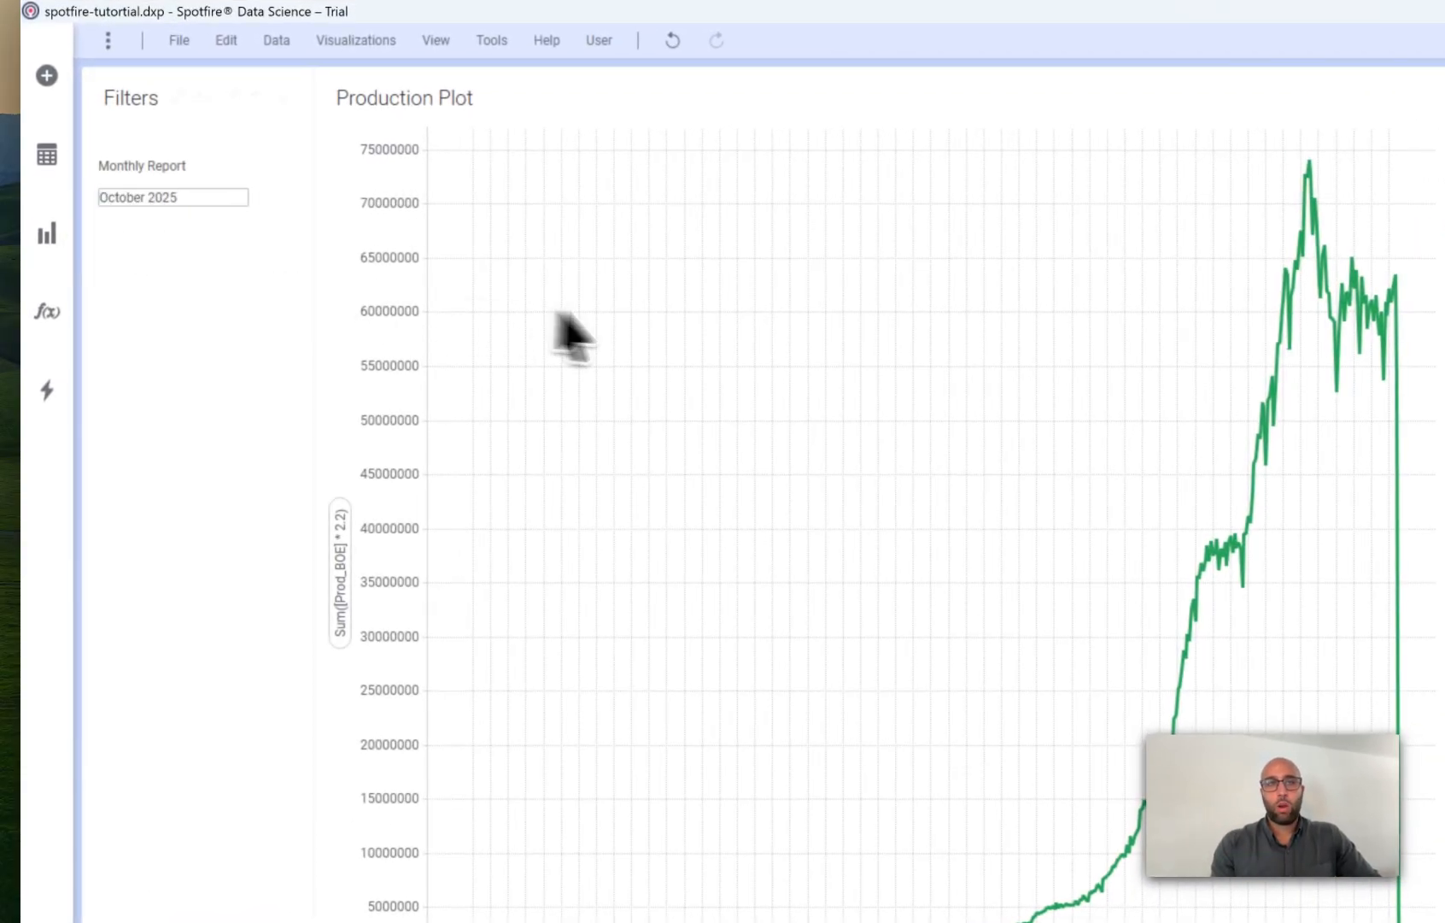
# Step: Replace the Production Plot's title with the document property reference ${string}
pyautogui.rightClick(539, 367)
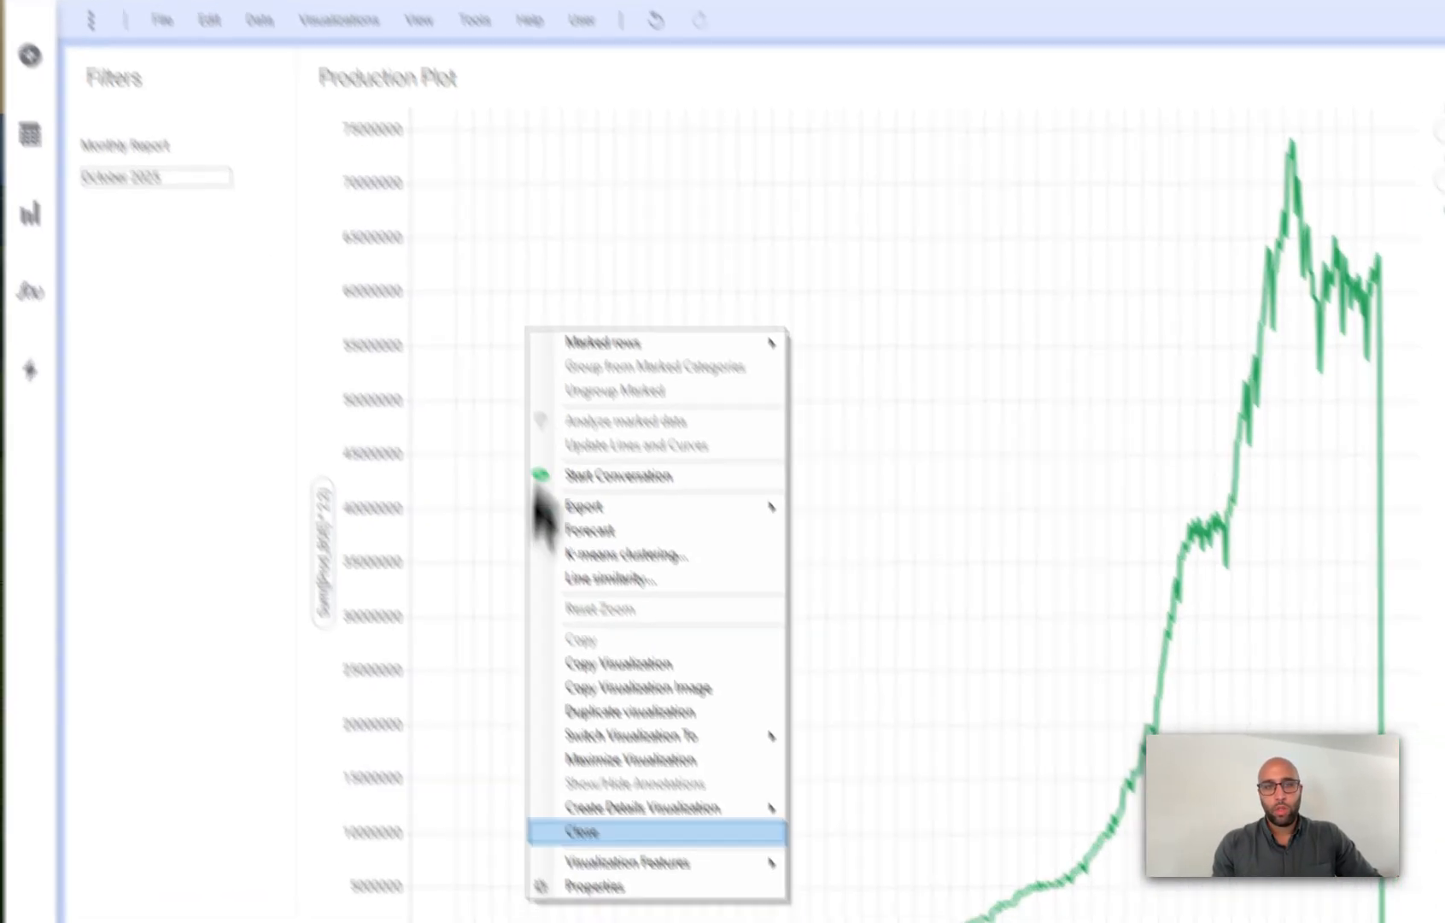
pyautogui.click(565, 884)
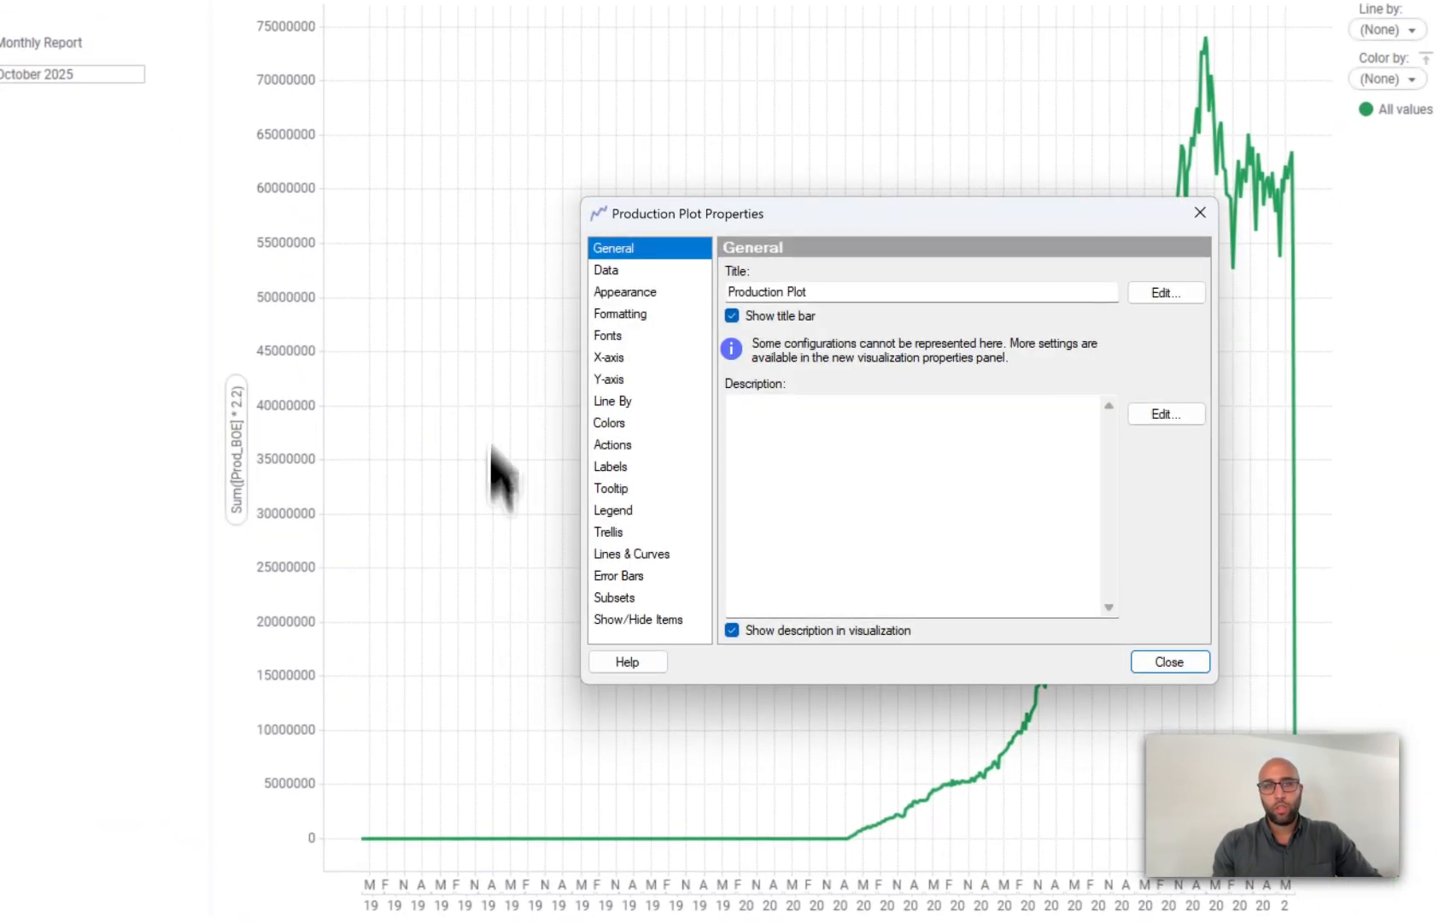
pyautogui.click(608, 270)
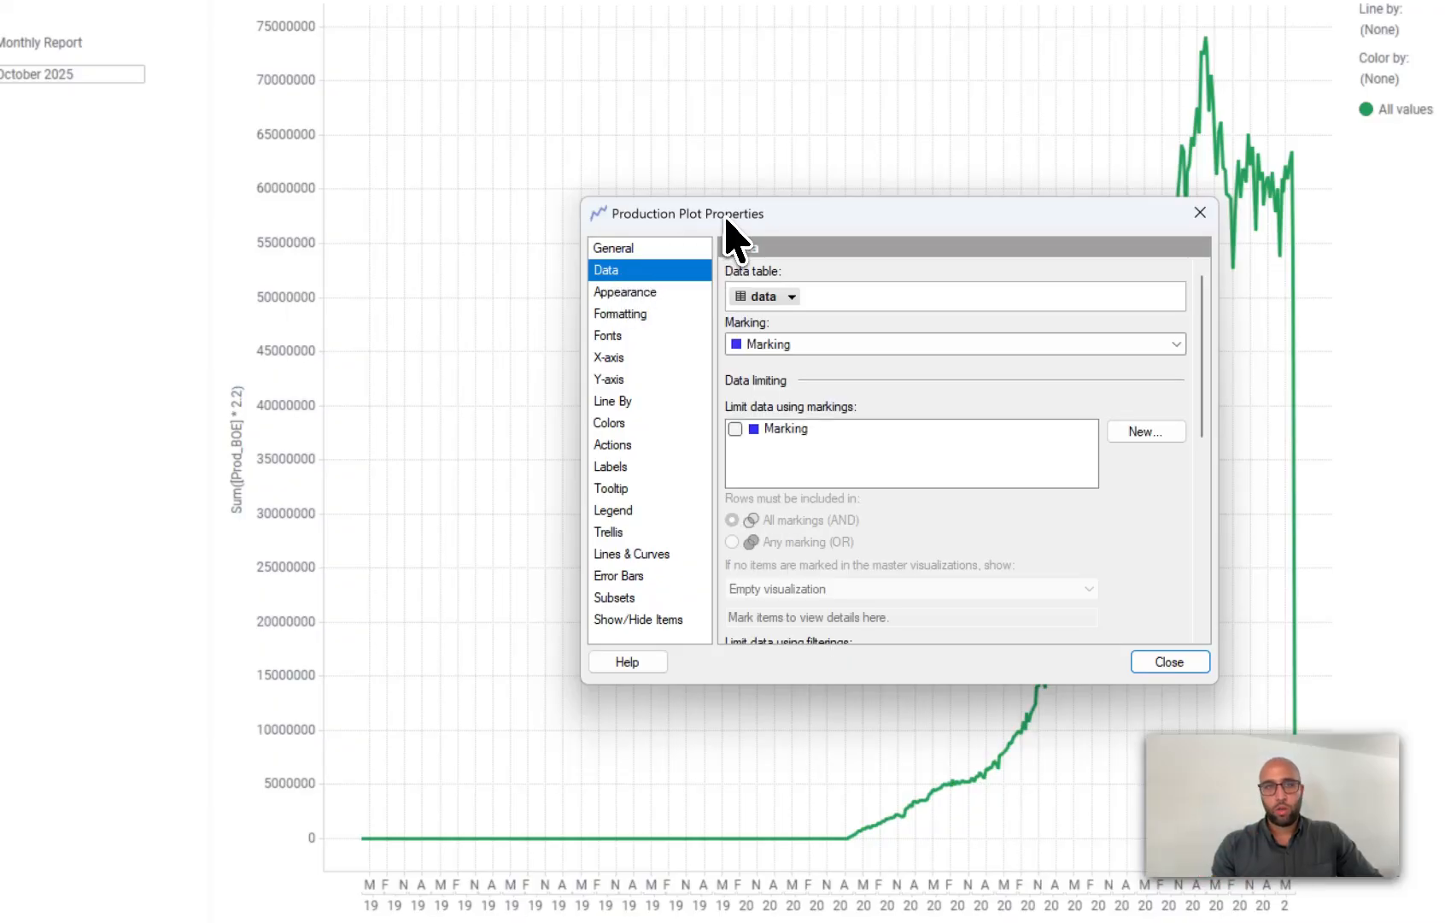
pyautogui.moveTo(735, 215); pyautogui.dragTo(508, 153)
pyautogui.moveTo(841, 634); pyautogui.dragTo(1105, 768)
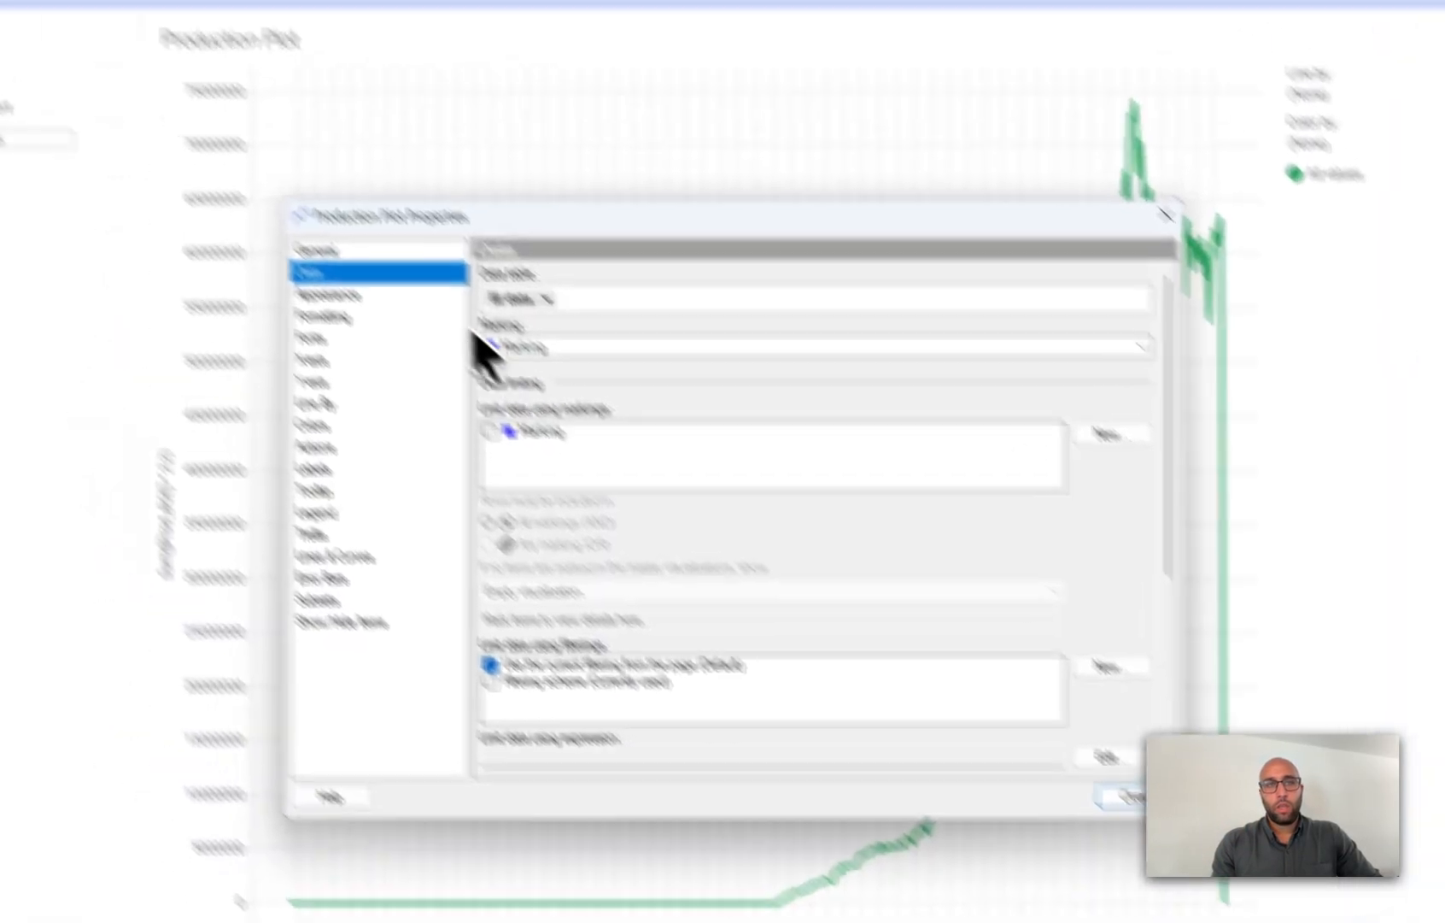
pyautogui.click(376, 248)
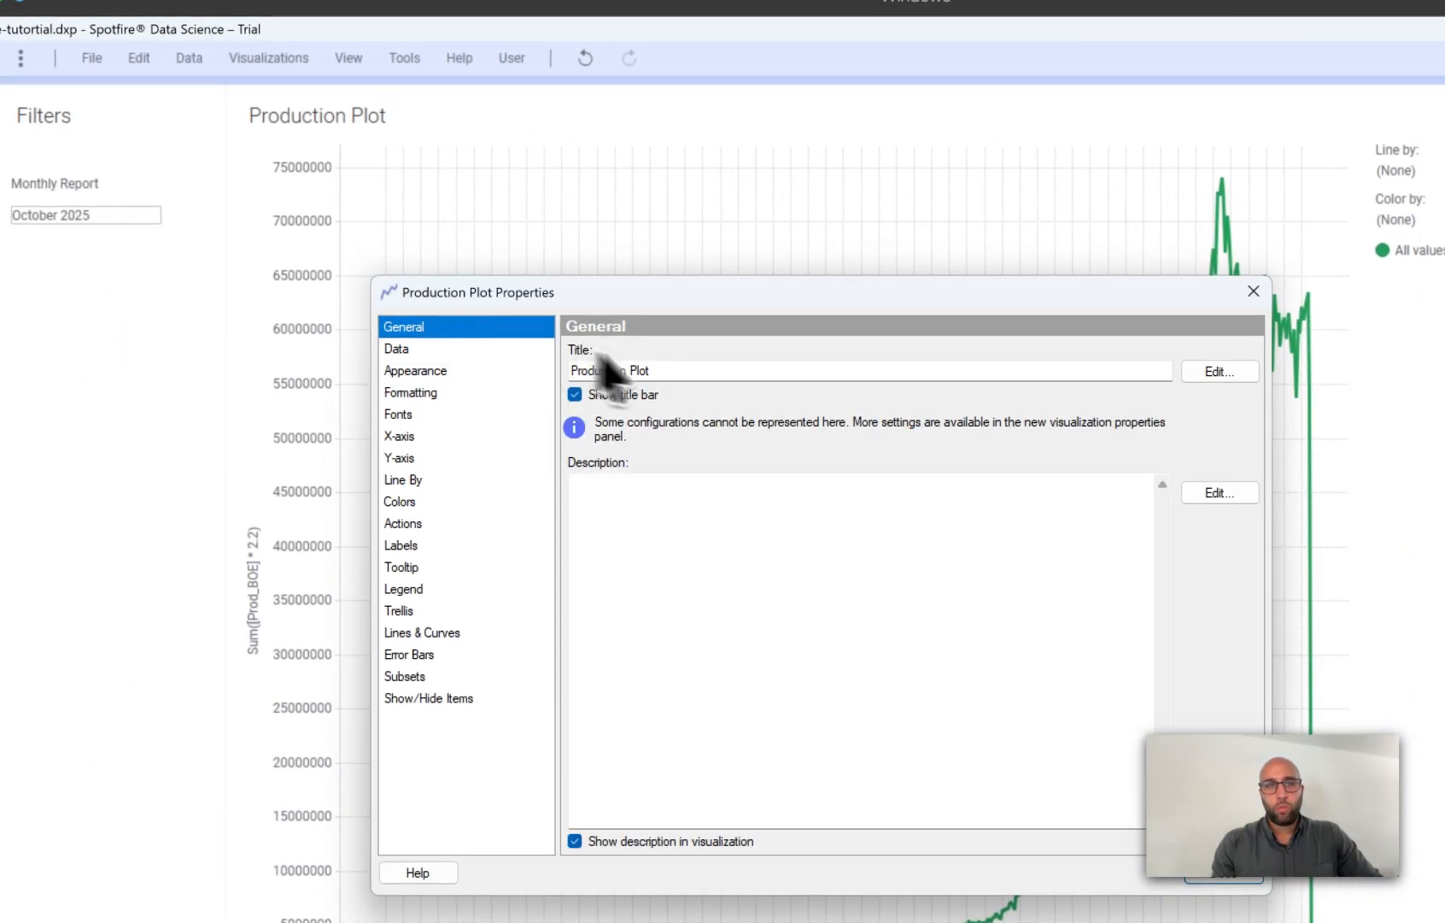
pyautogui.moveTo(601, 292); pyautogui.dragTo(391, 314)
pyautogui.press('BackSpace')
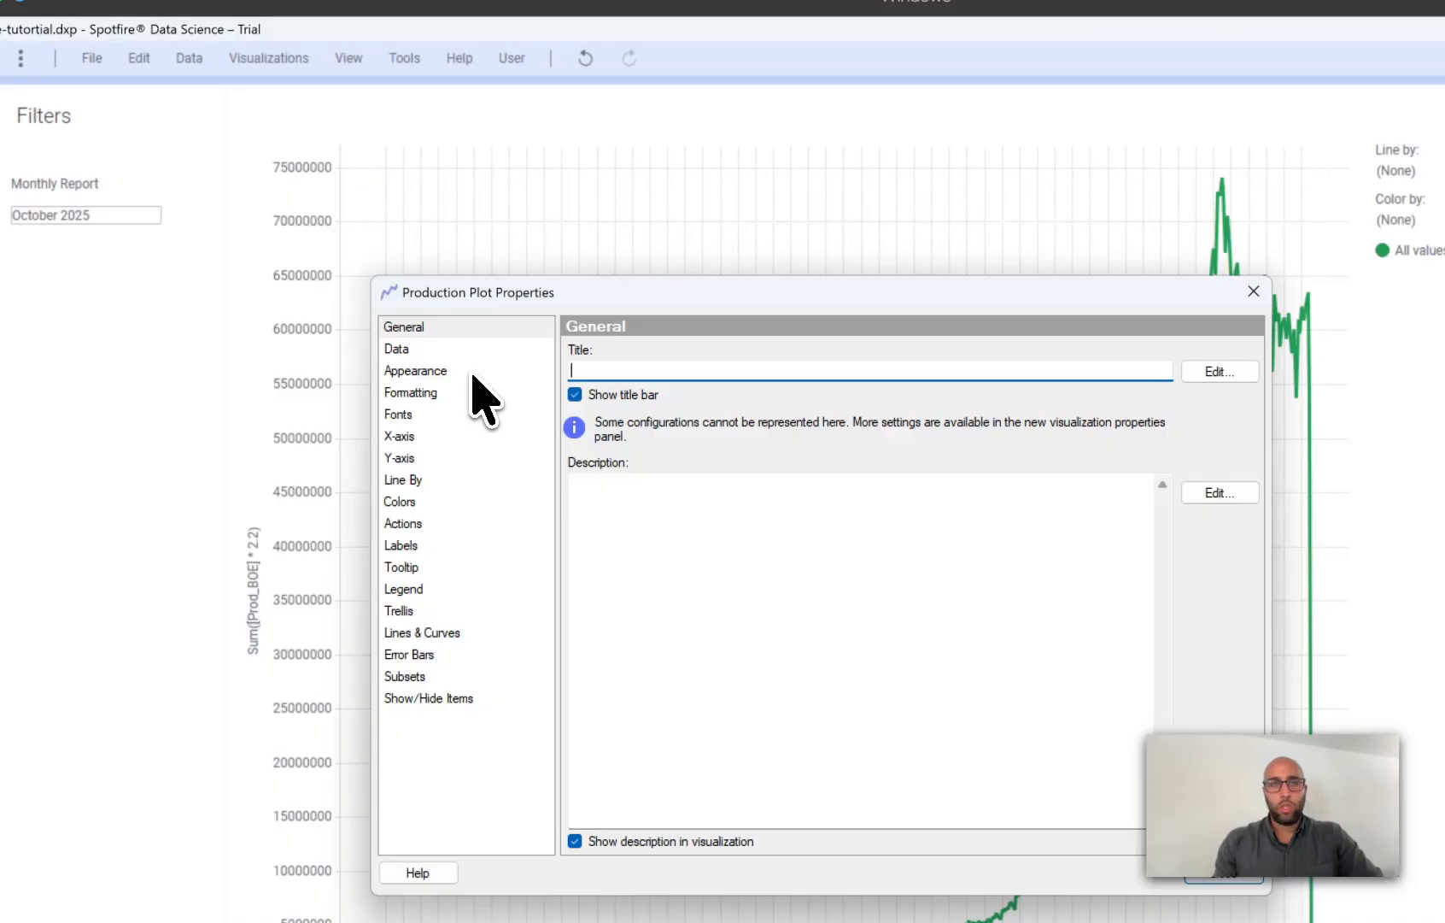
pyautogui.write('${')
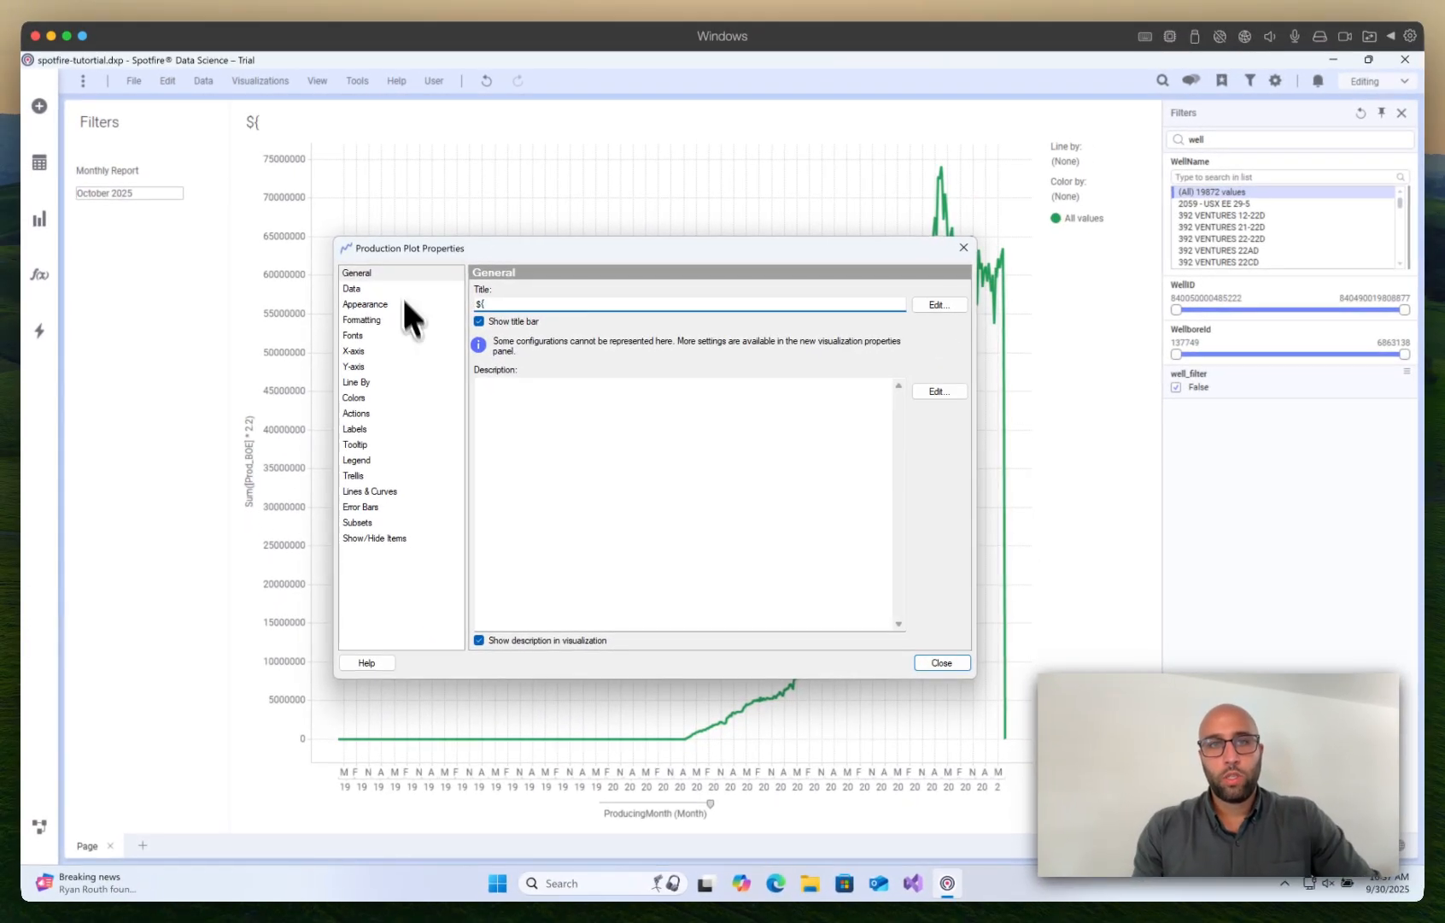
pyautogui.write('string')
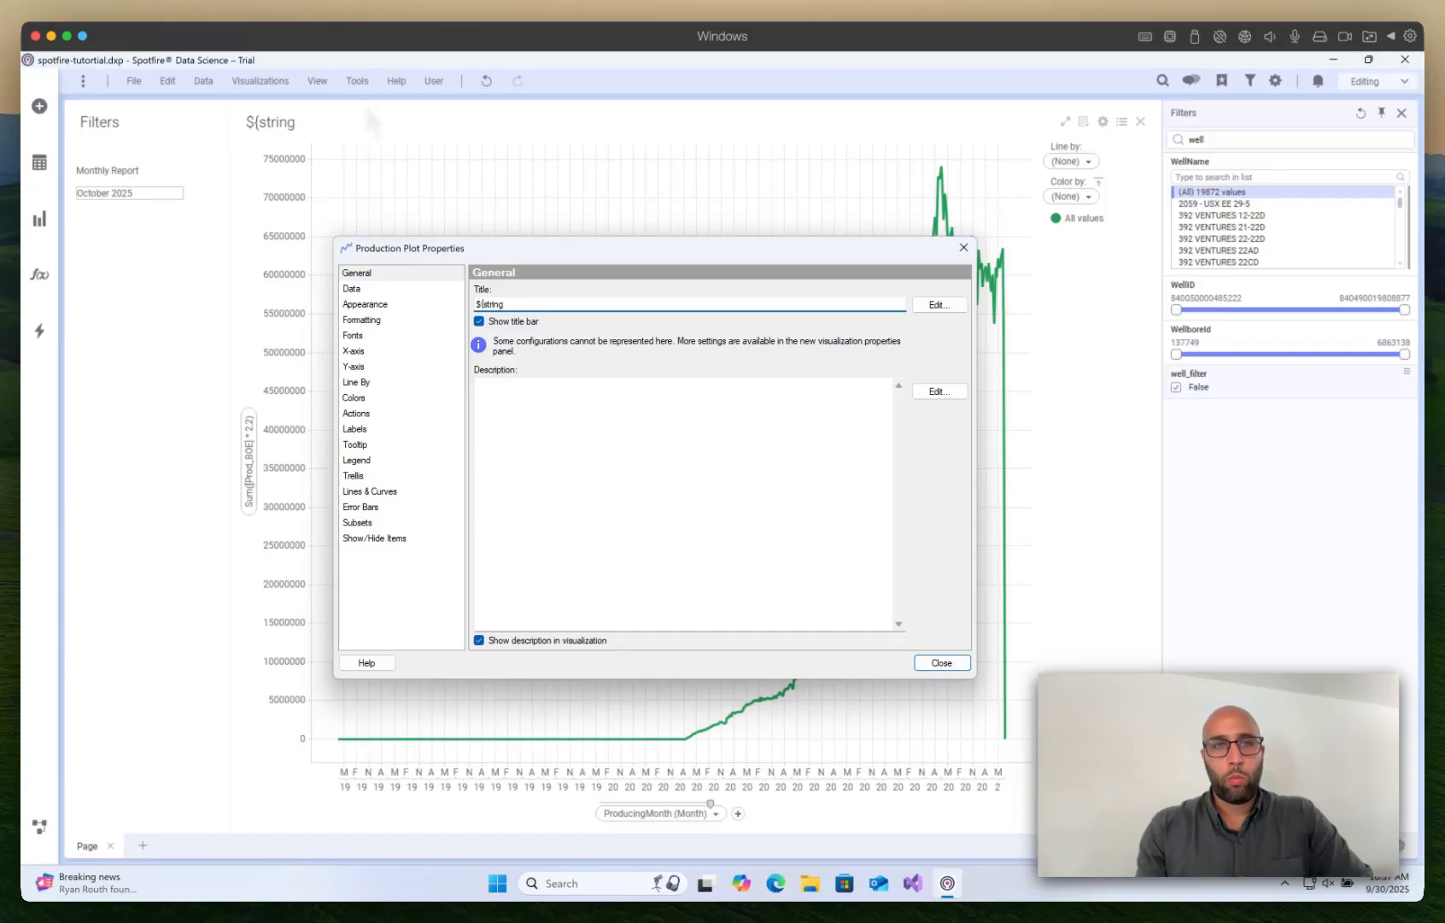
pyautogui.write('}')
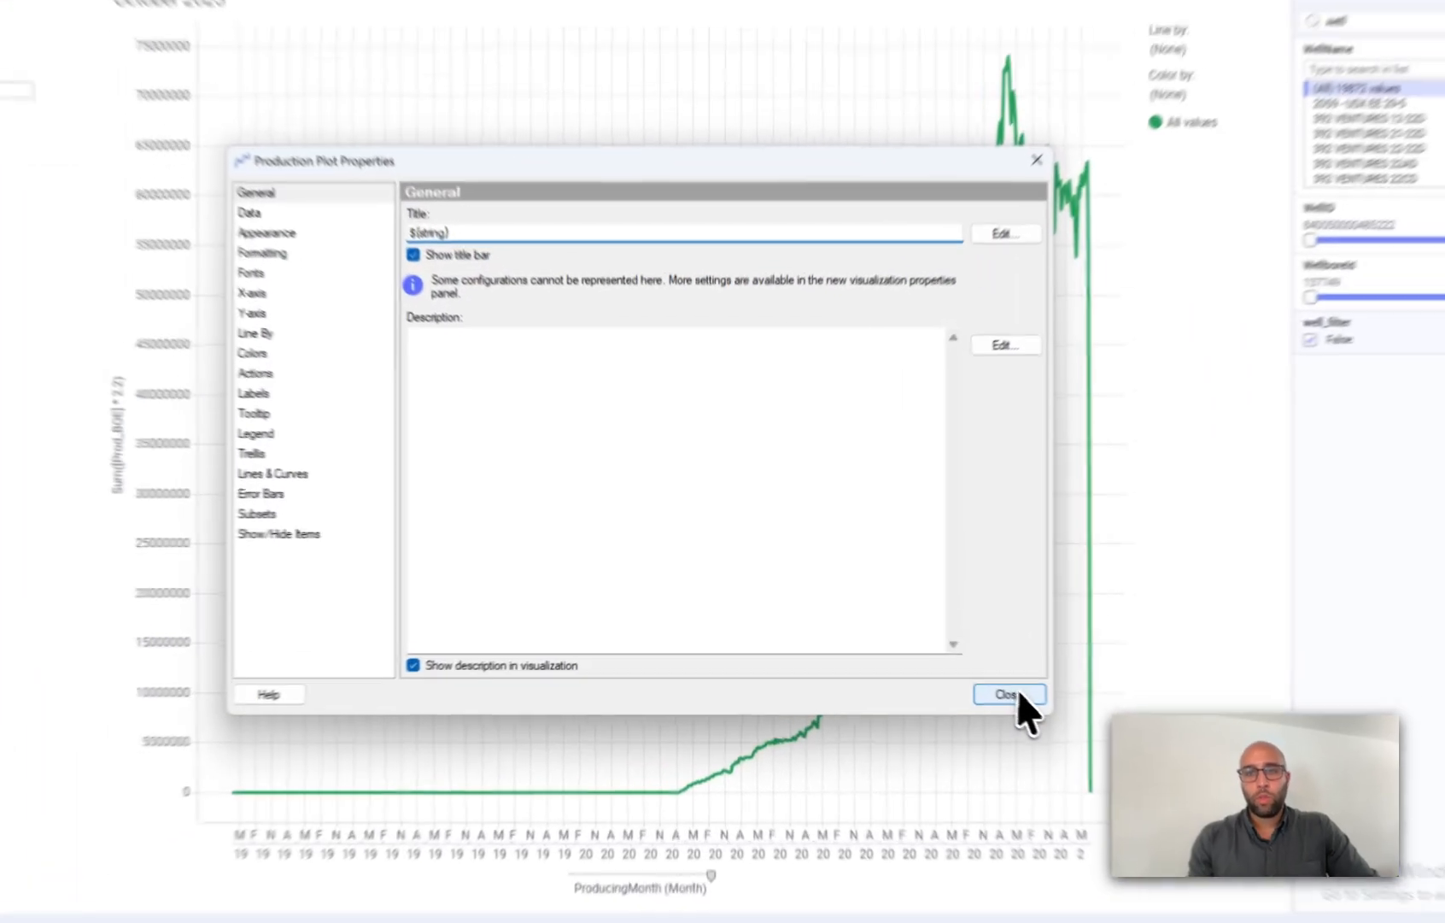
pyautogui.click(1013, 694)
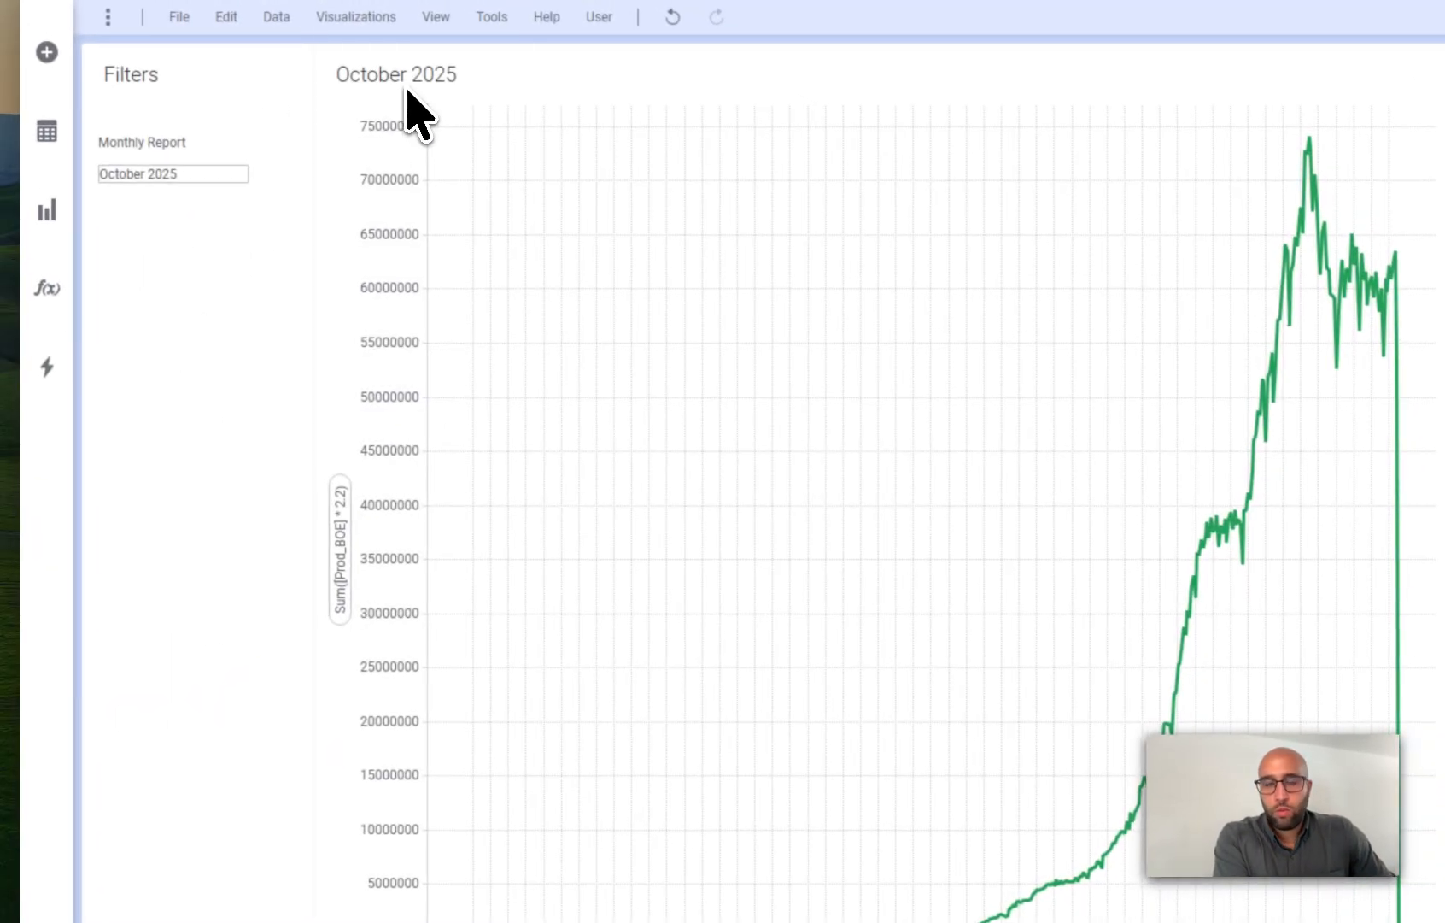
# Step: Extend the plot's title to "${string} Production Profiles"
pyautogui.rightClick(459, 171)
pyautogui.click(508, 727)
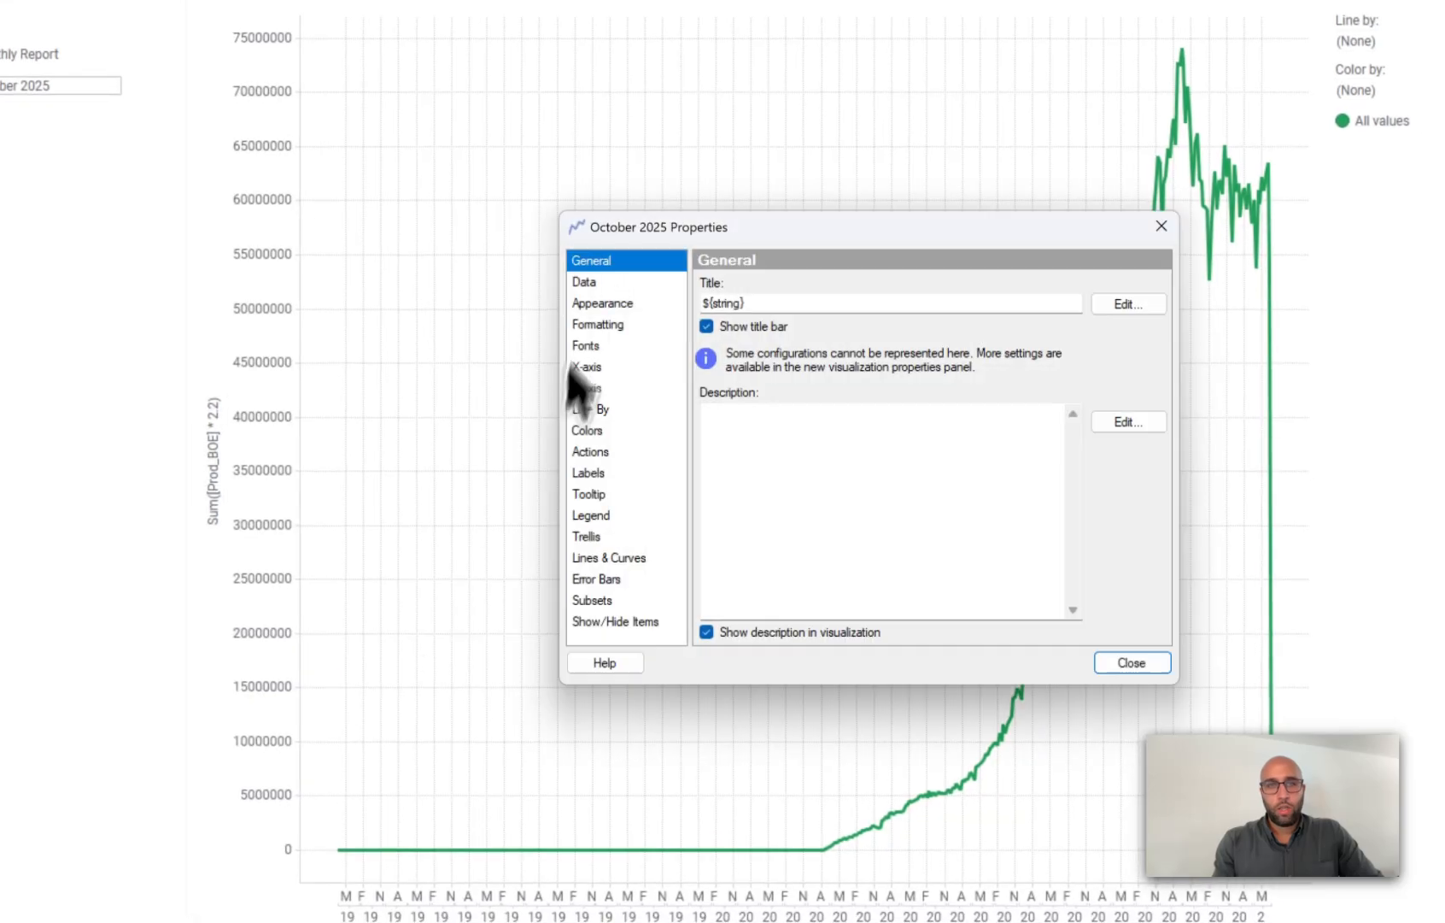
pyautogui.click(714, 368)
pyautogui.click(639, 263)
pyautogui.click(816, 307)
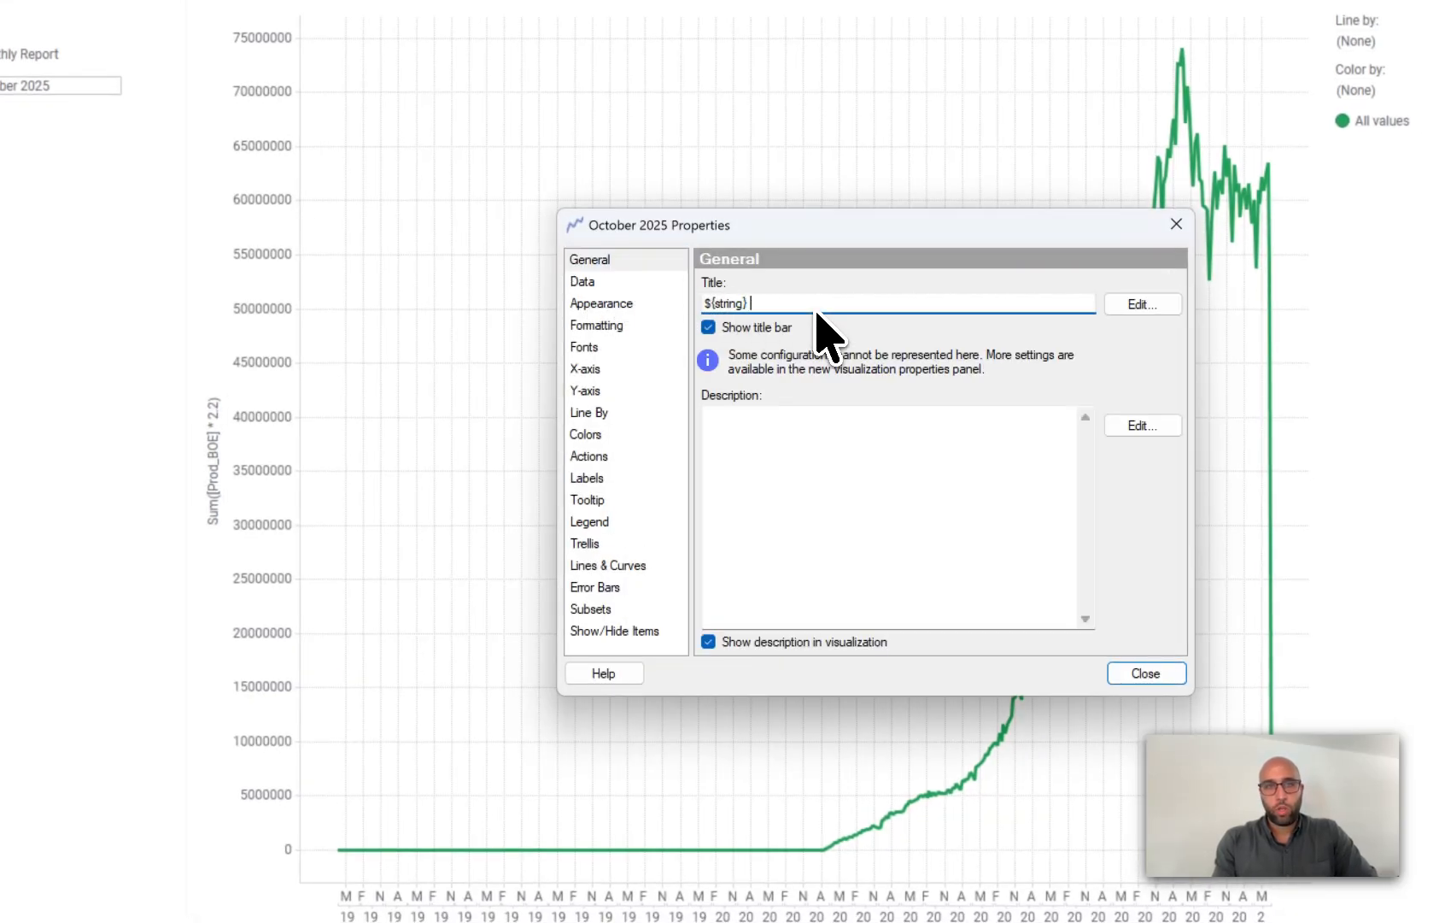
pyautogui.write('Production P')
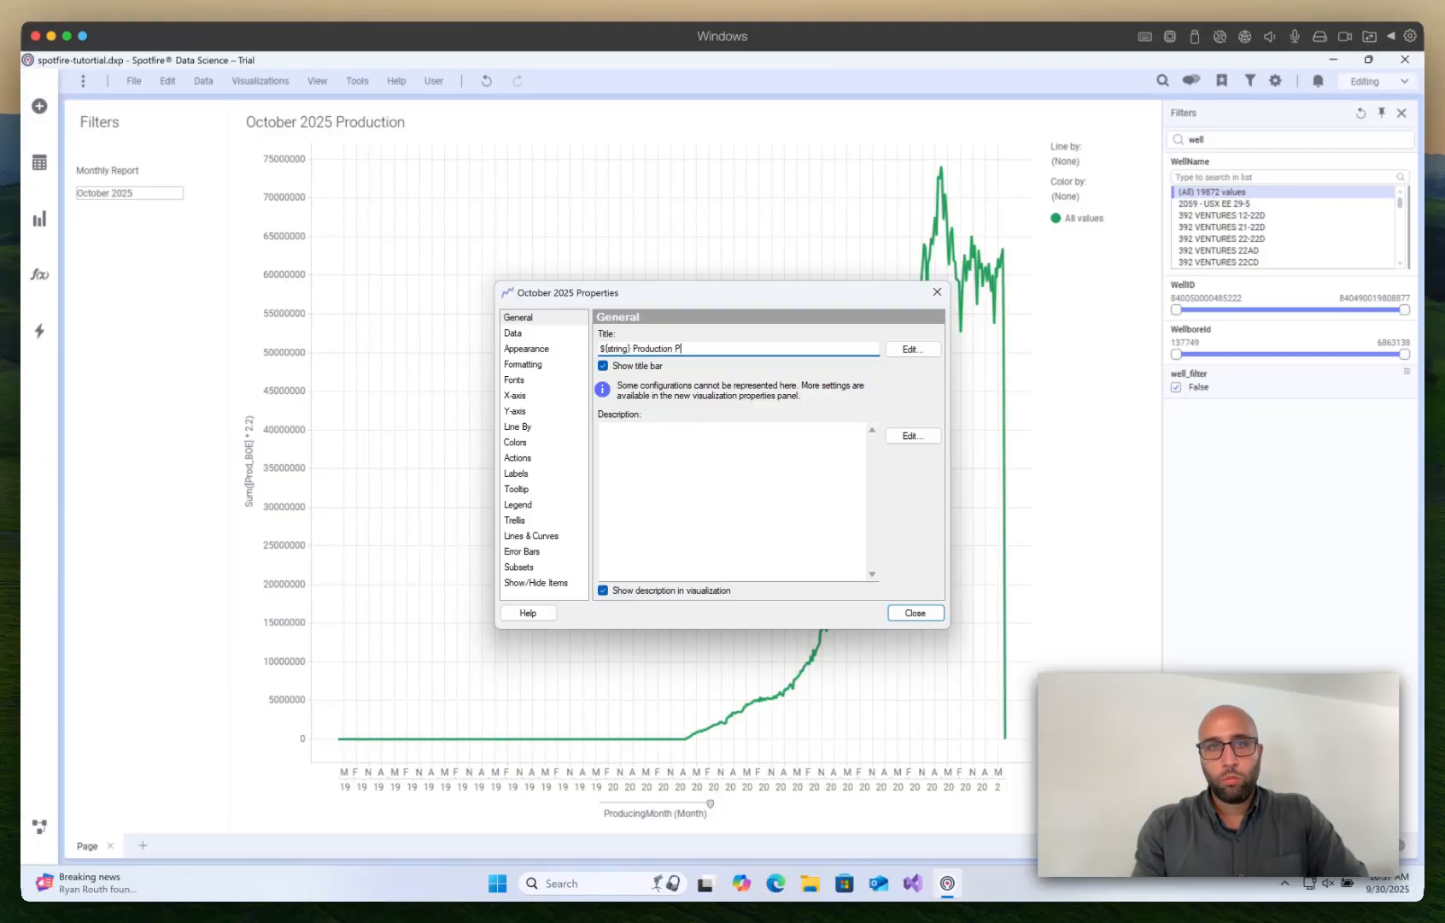
pyautogui.write('rofiles')
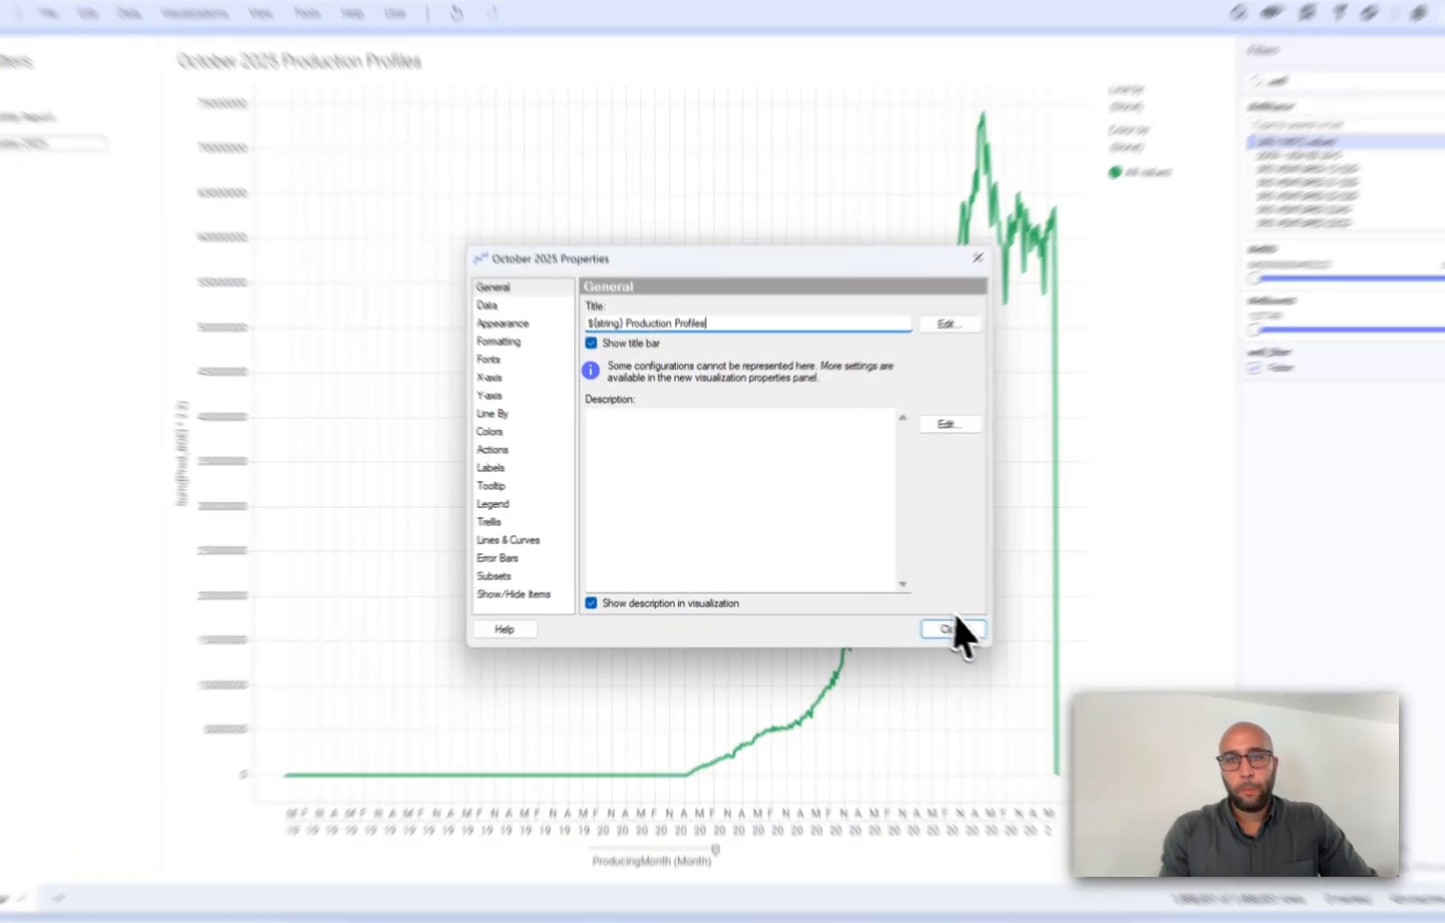
pyautogui.click(915, 612)
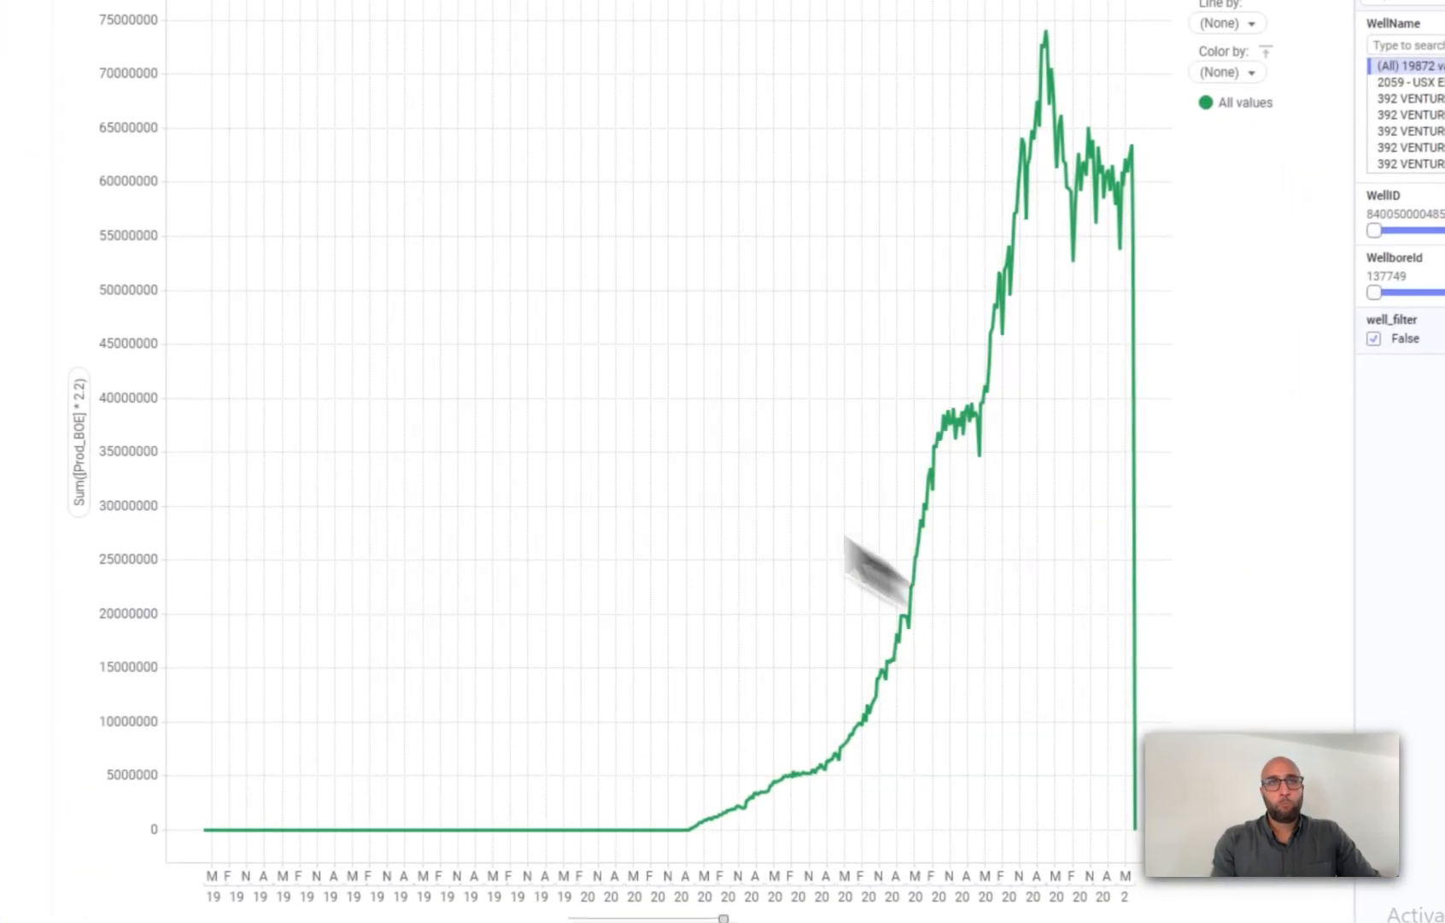
# Step: Change the Monthly Report field to "Dec 2025"
pyautogui.doubleClick(107, 242)
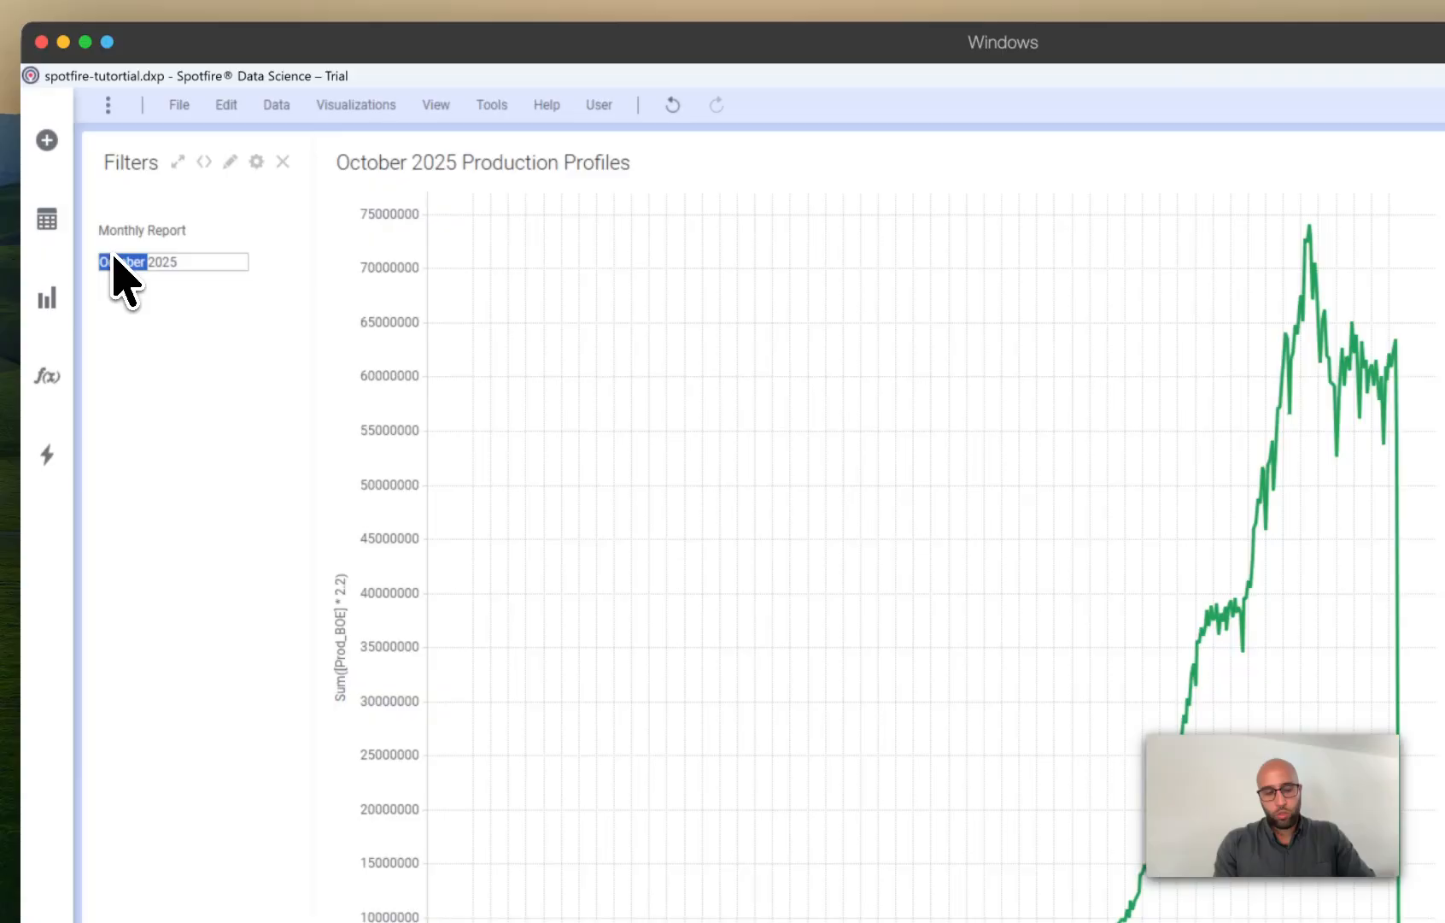
pyautogui.press('BackSpace')
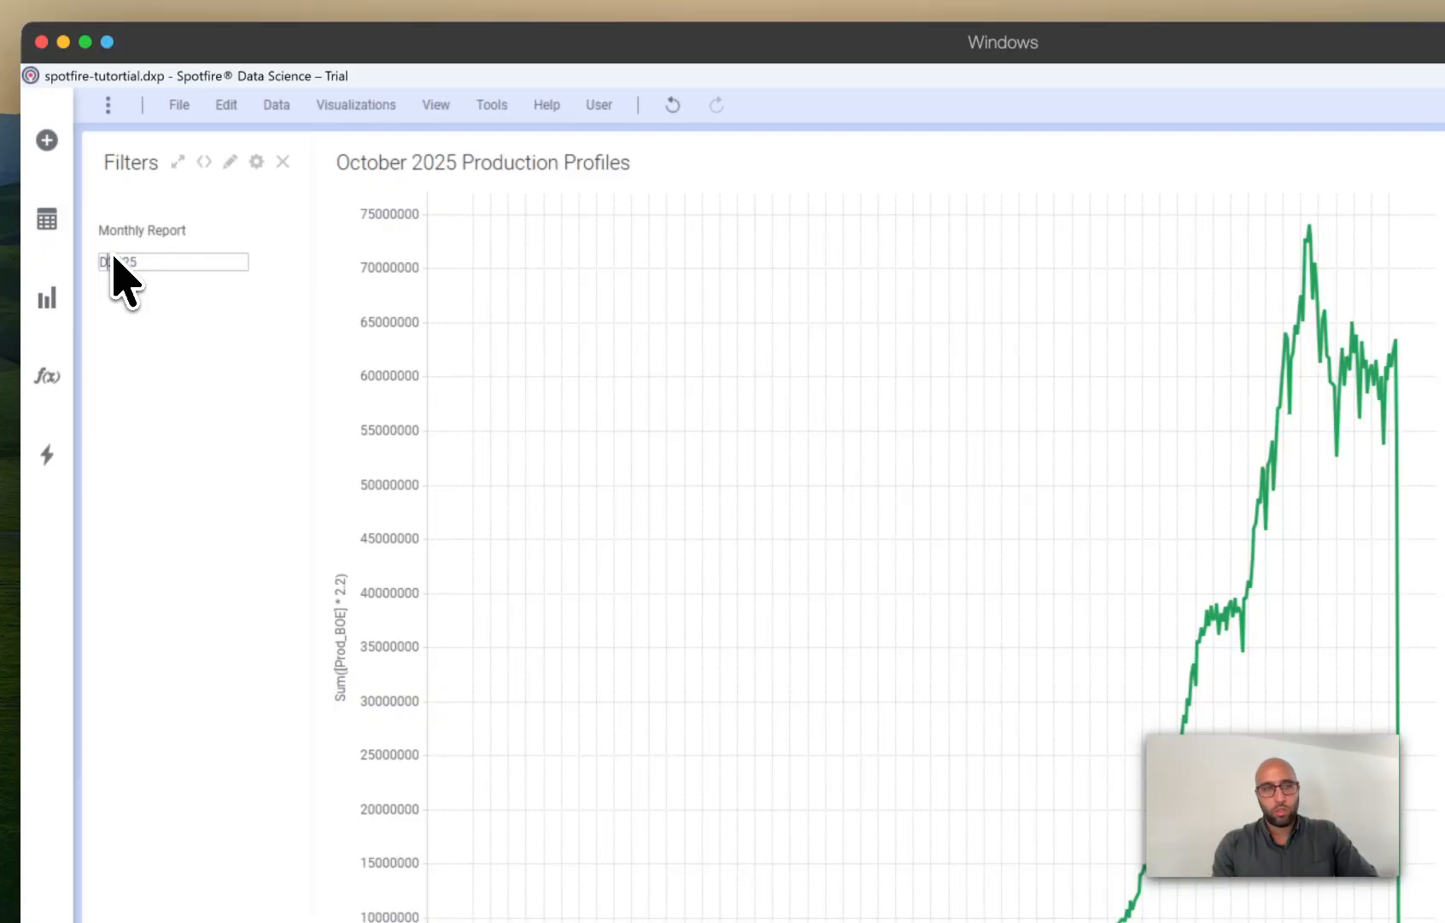
pyautogui.write('Dec 20')
pyautogui.press('Return')
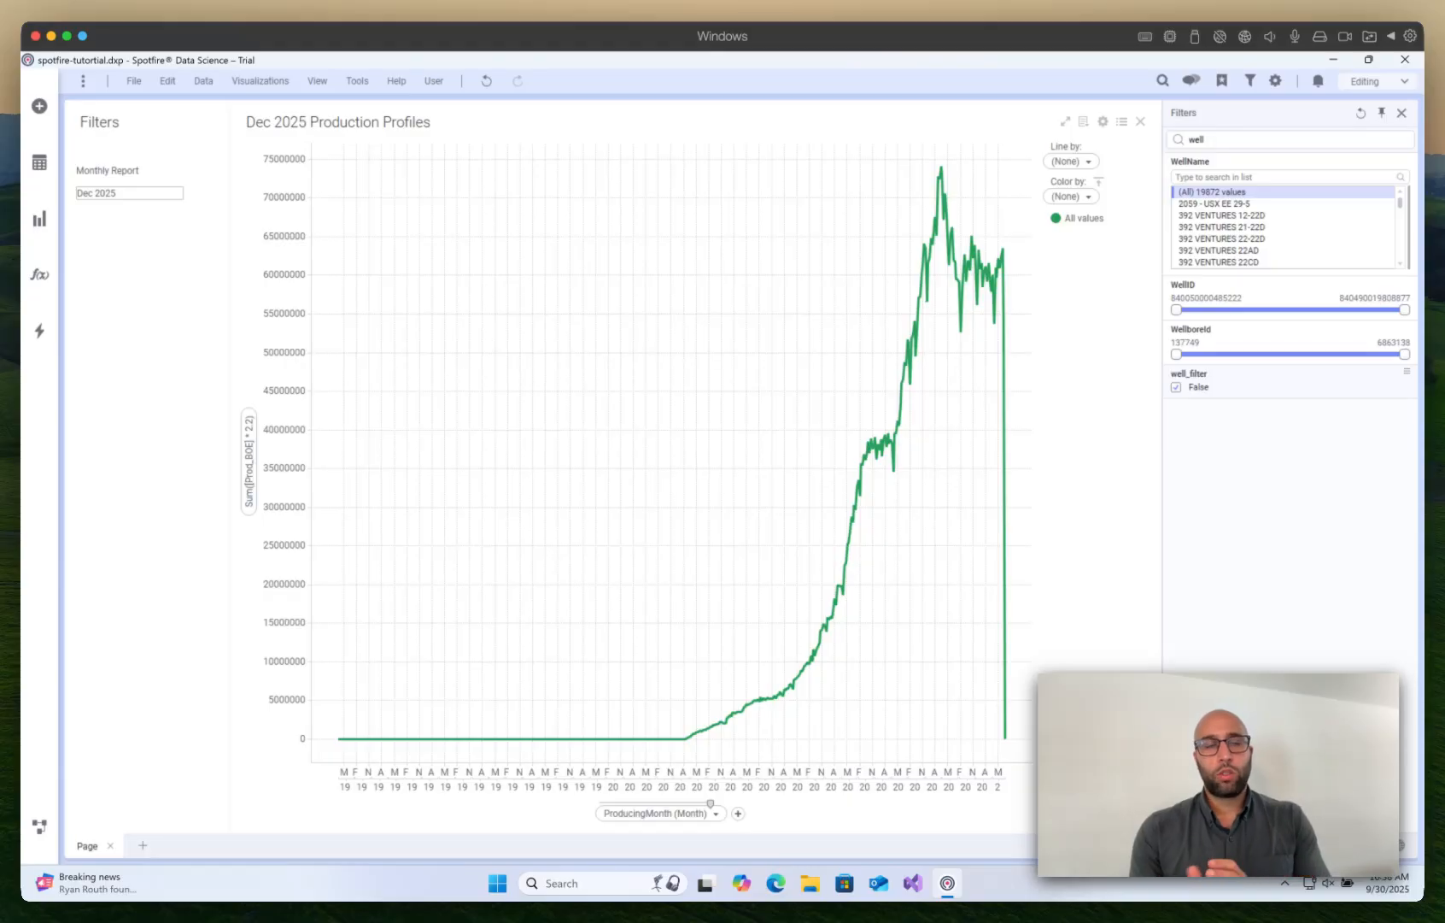
# Step: Start registering a new data function and name it "intro"
pyautogui.click(203, 81)
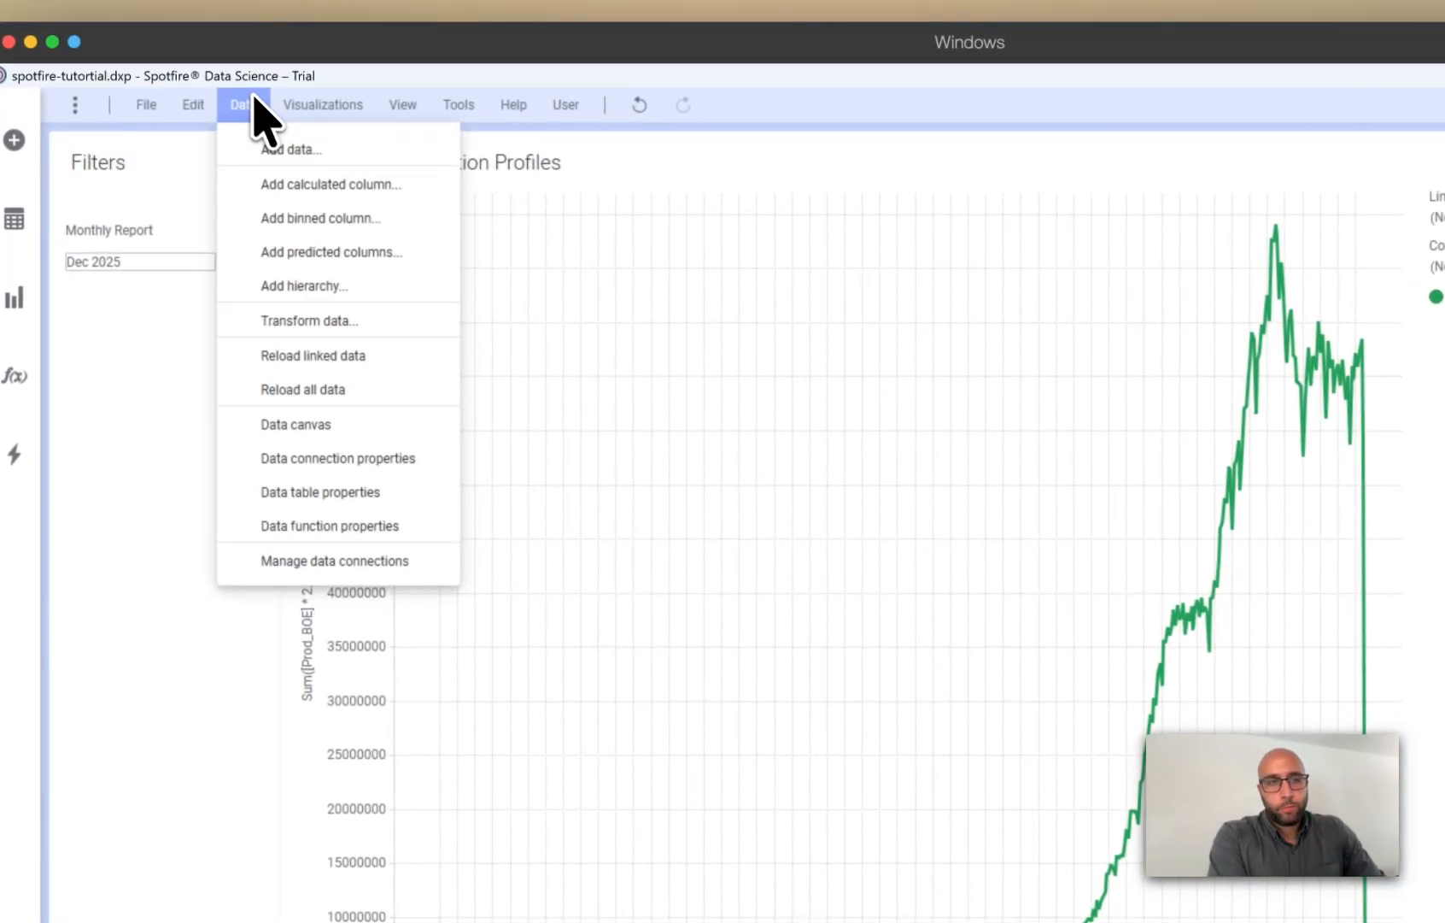
pyautogui.click(284, 524)
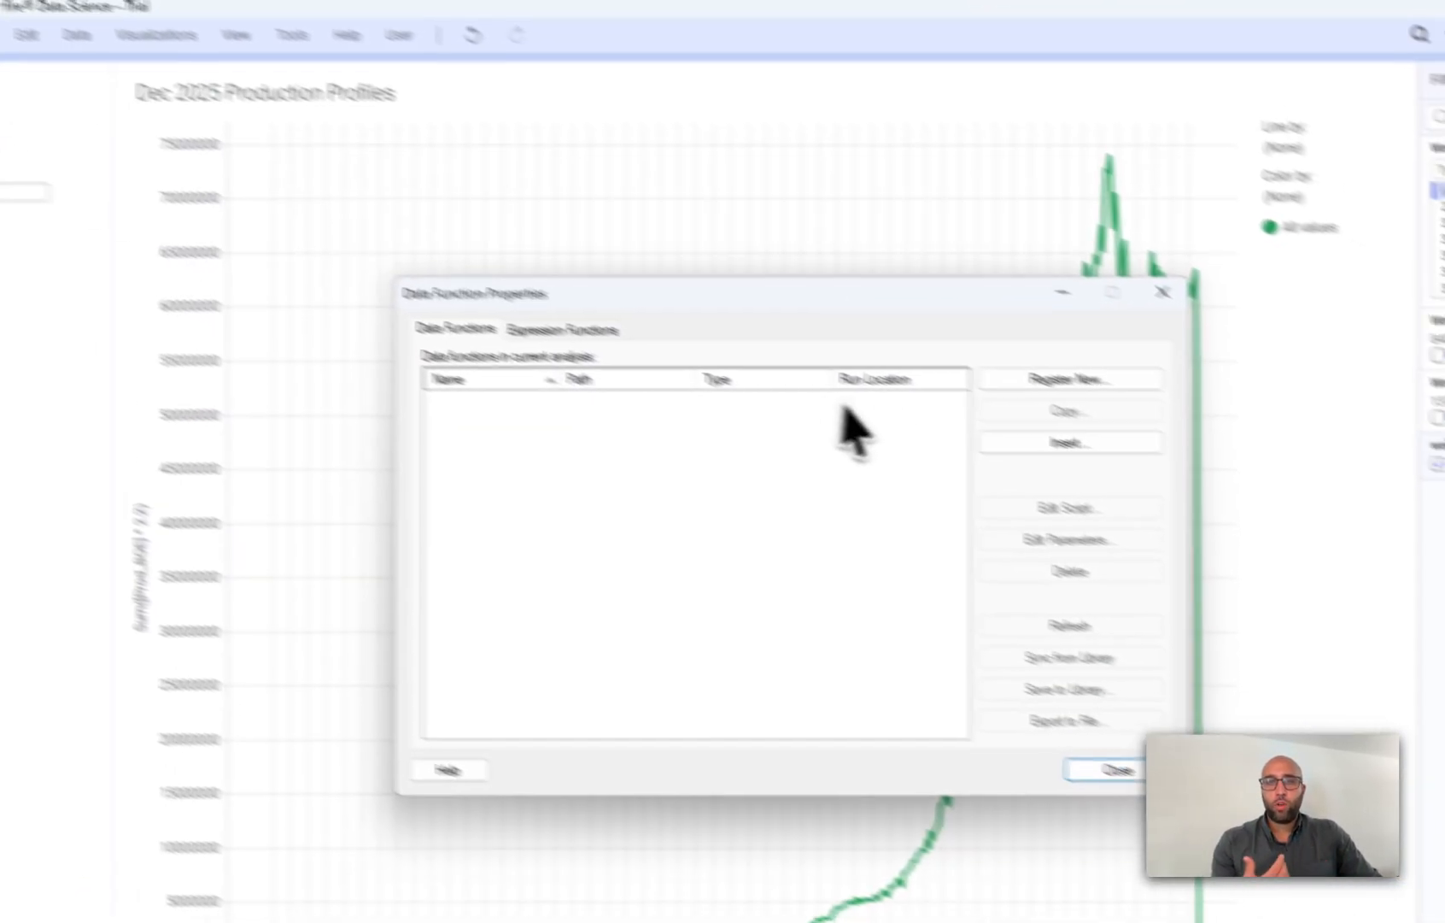
pyautogui.click(1025, 384)
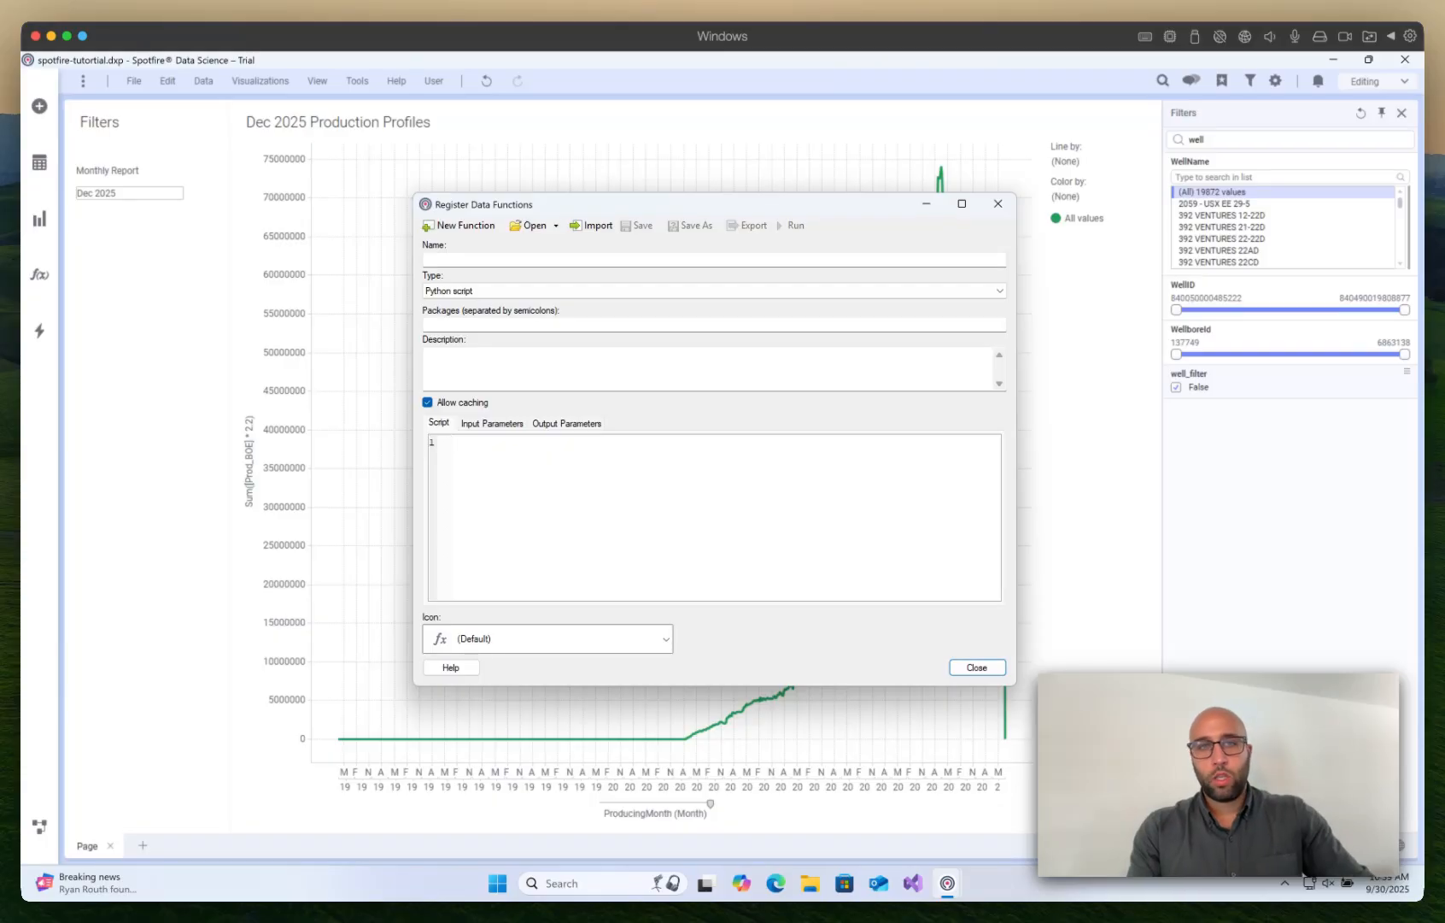
pyautogui.click(452, 259)
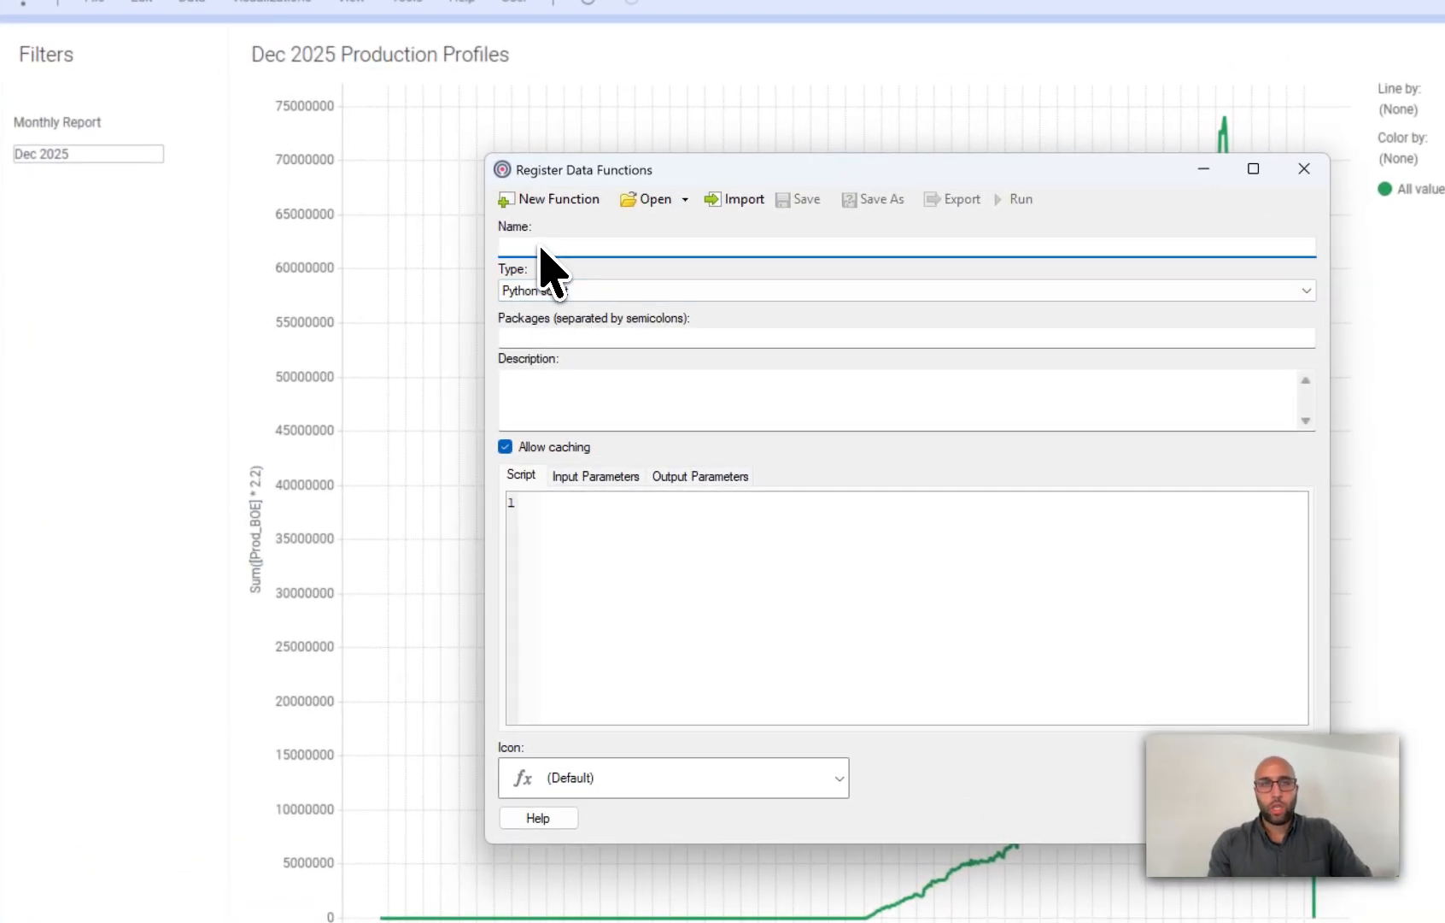
pyautogui.write('intro')
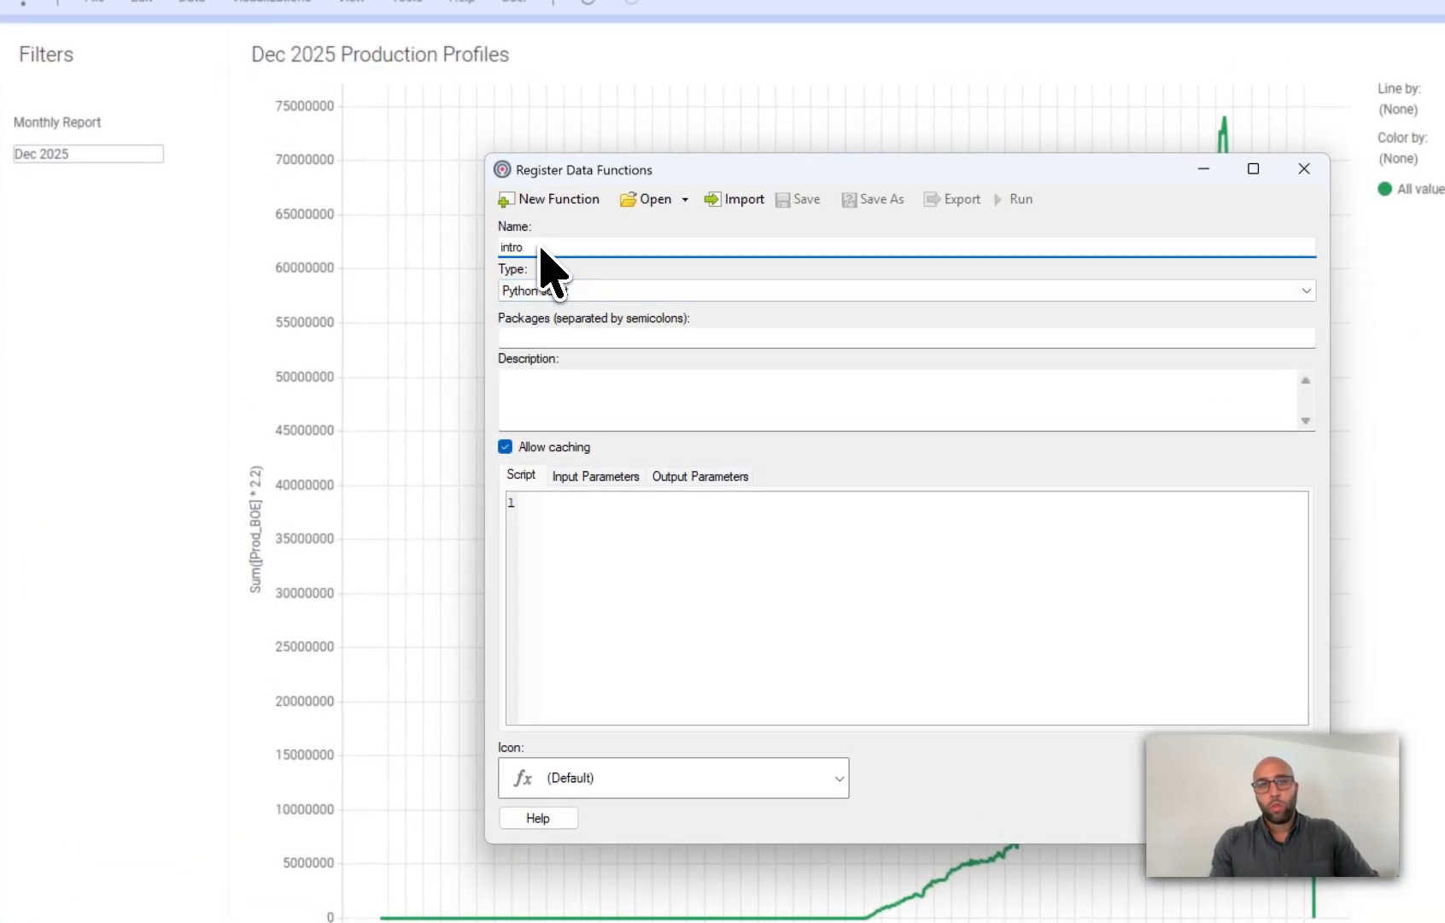
# Step: Write the script line "some_new_variable = input" in the intro data function
pyautogui.click(574, 588)
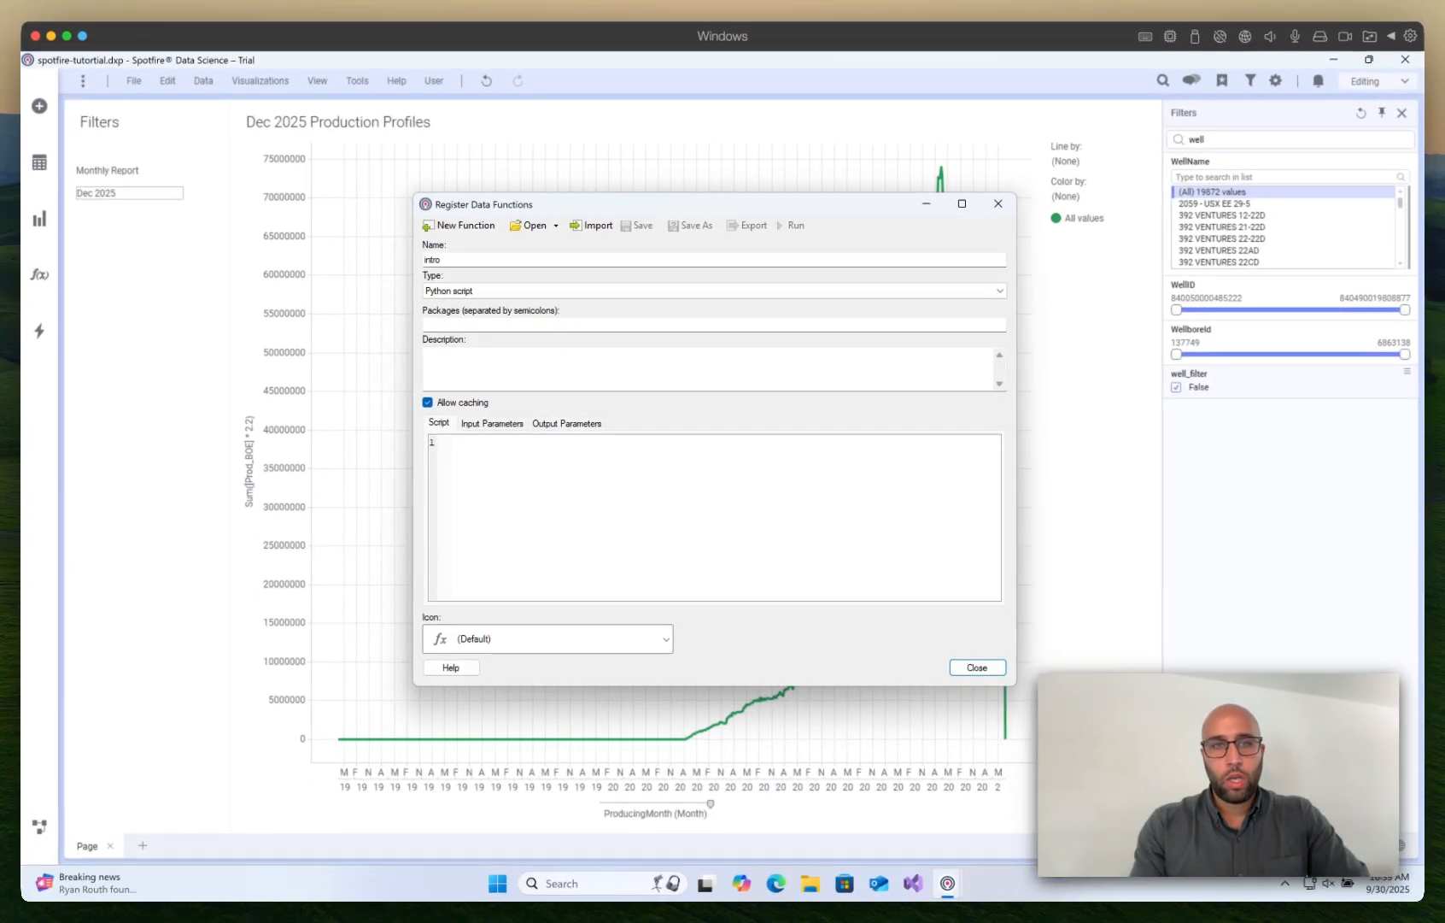
pyautogui.write('some_new_v')
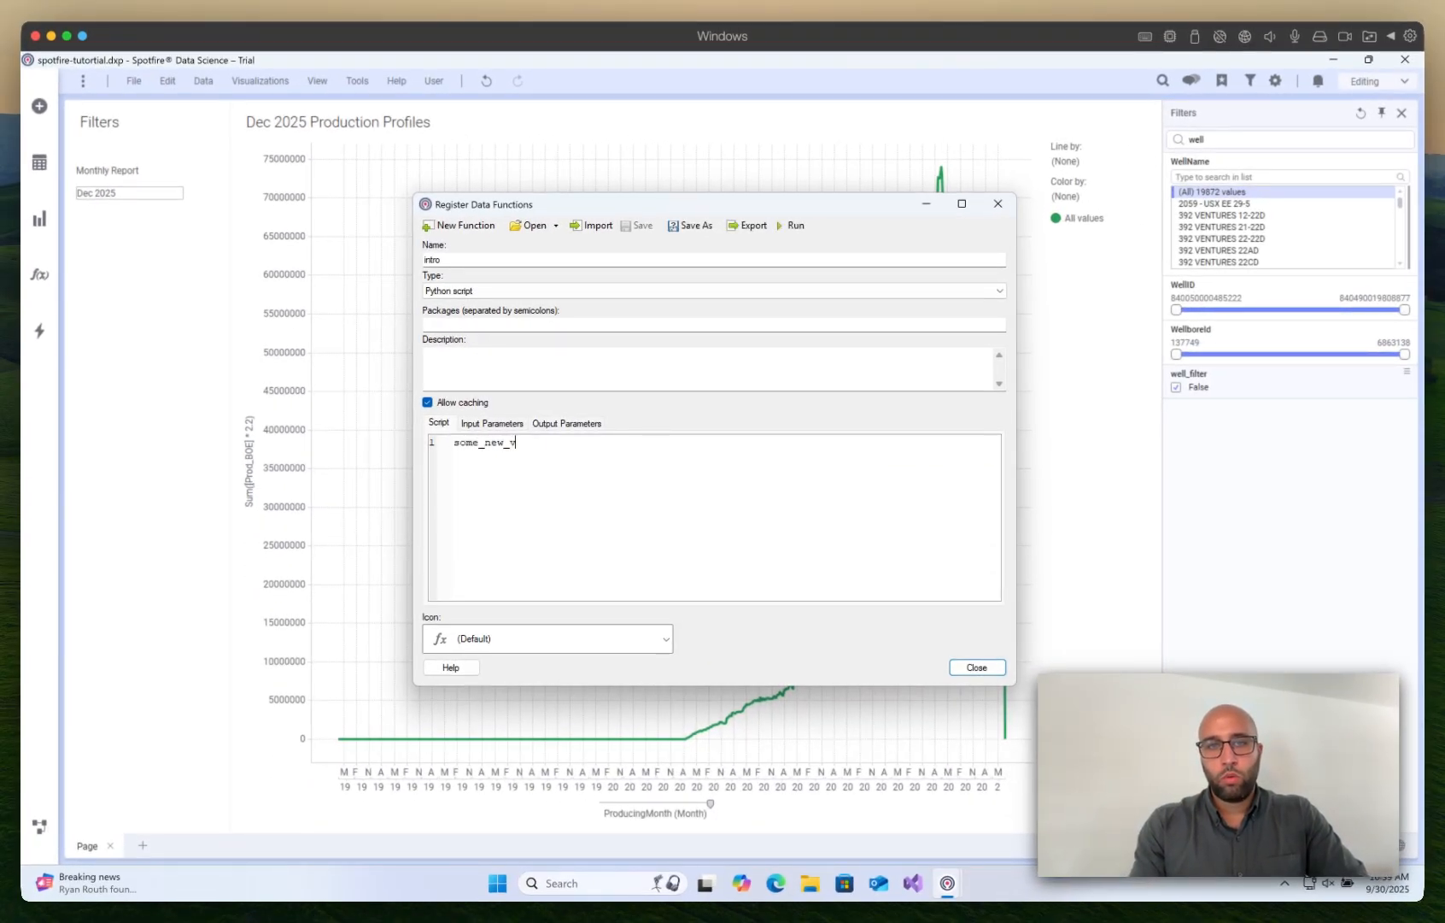
pyautogui.write('ariable =')
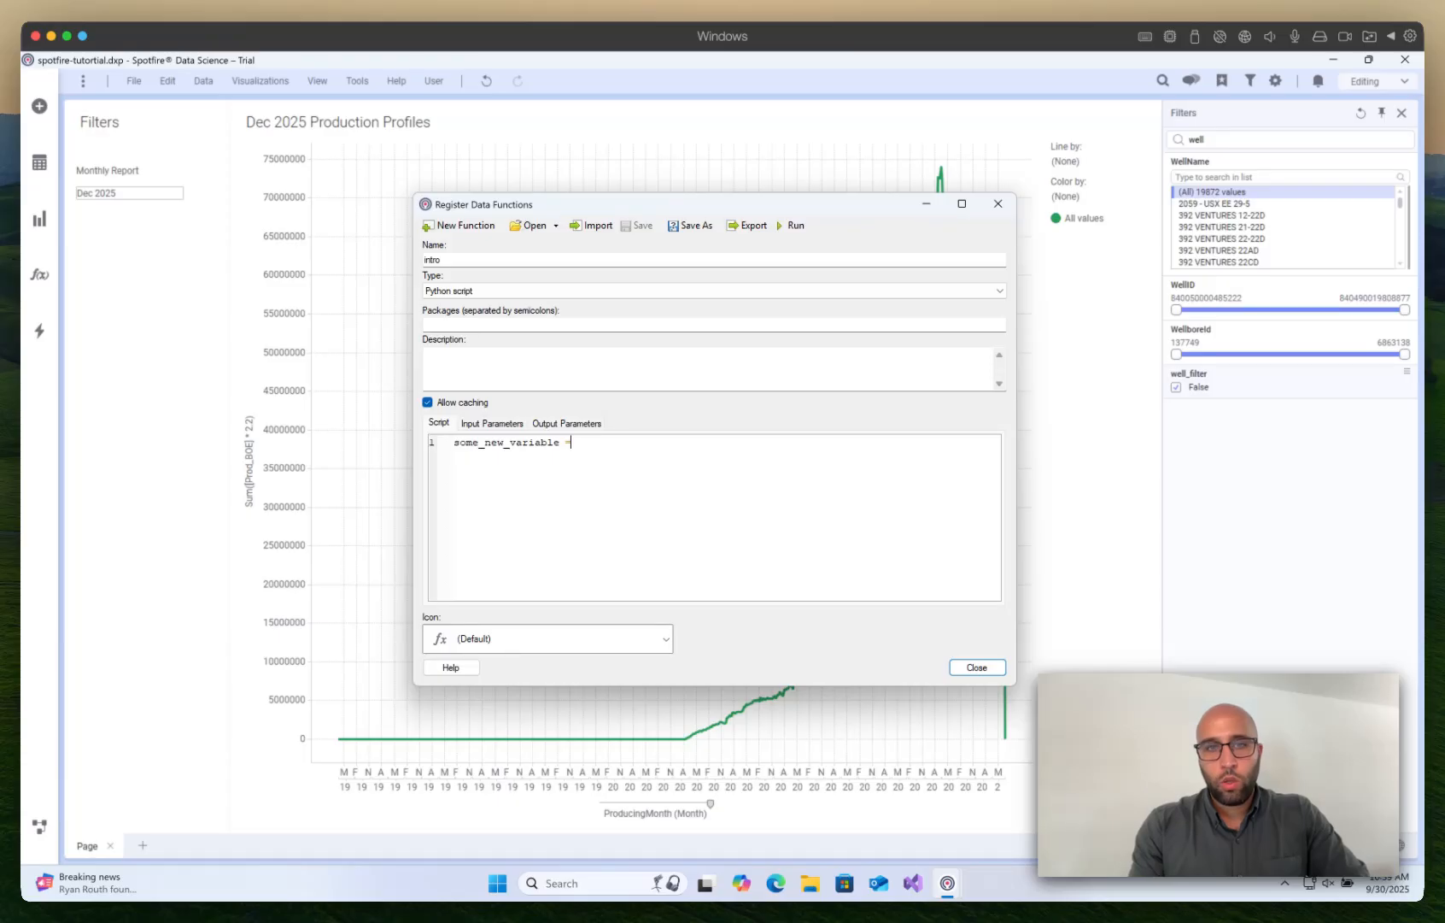
pyautogui.write(' inputr')
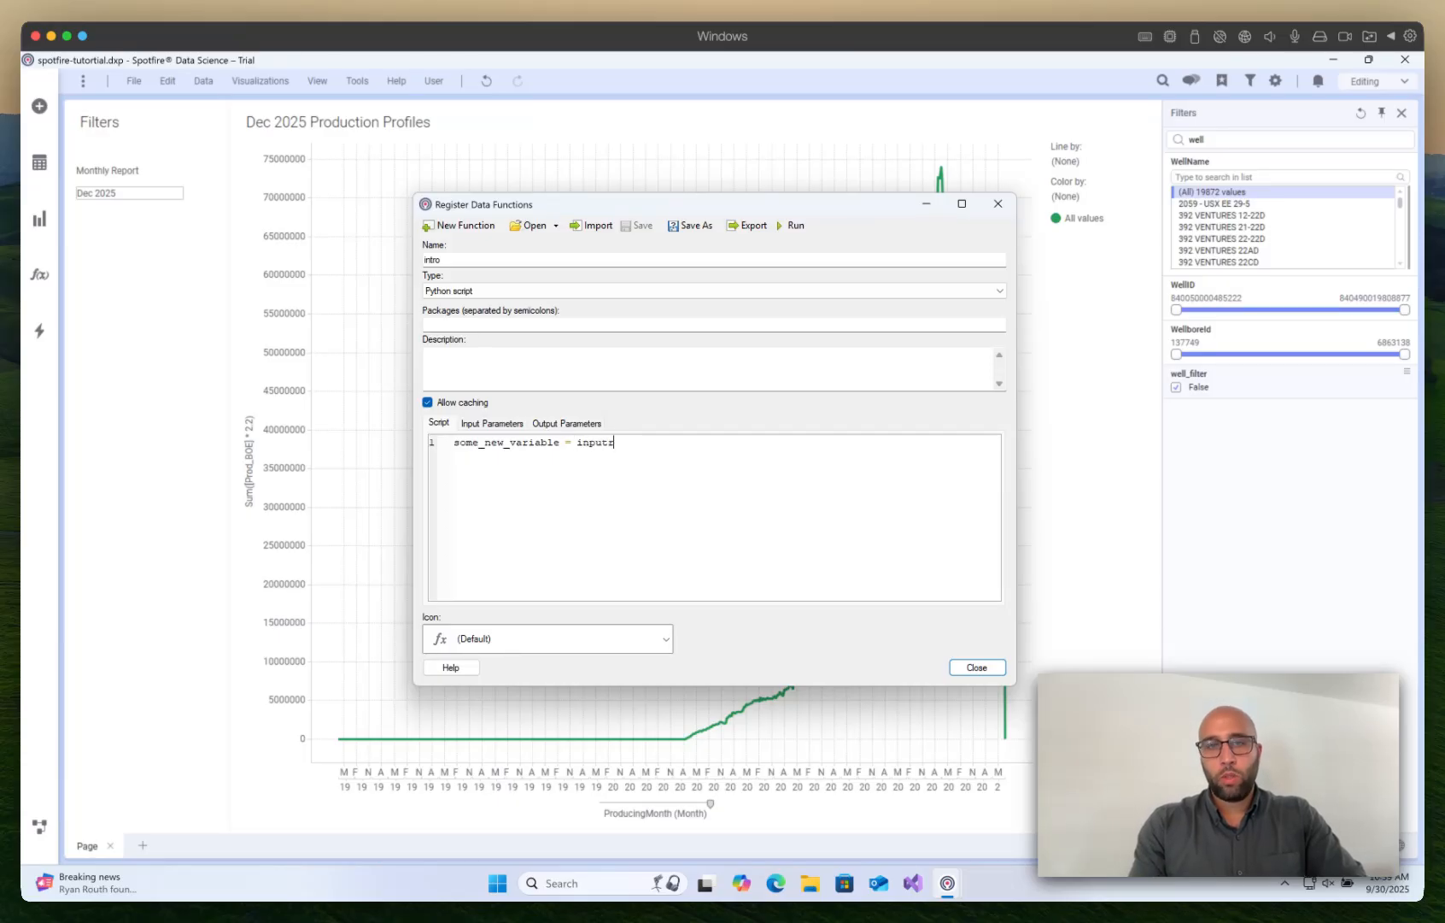
pyautogui.press('BackSpace')
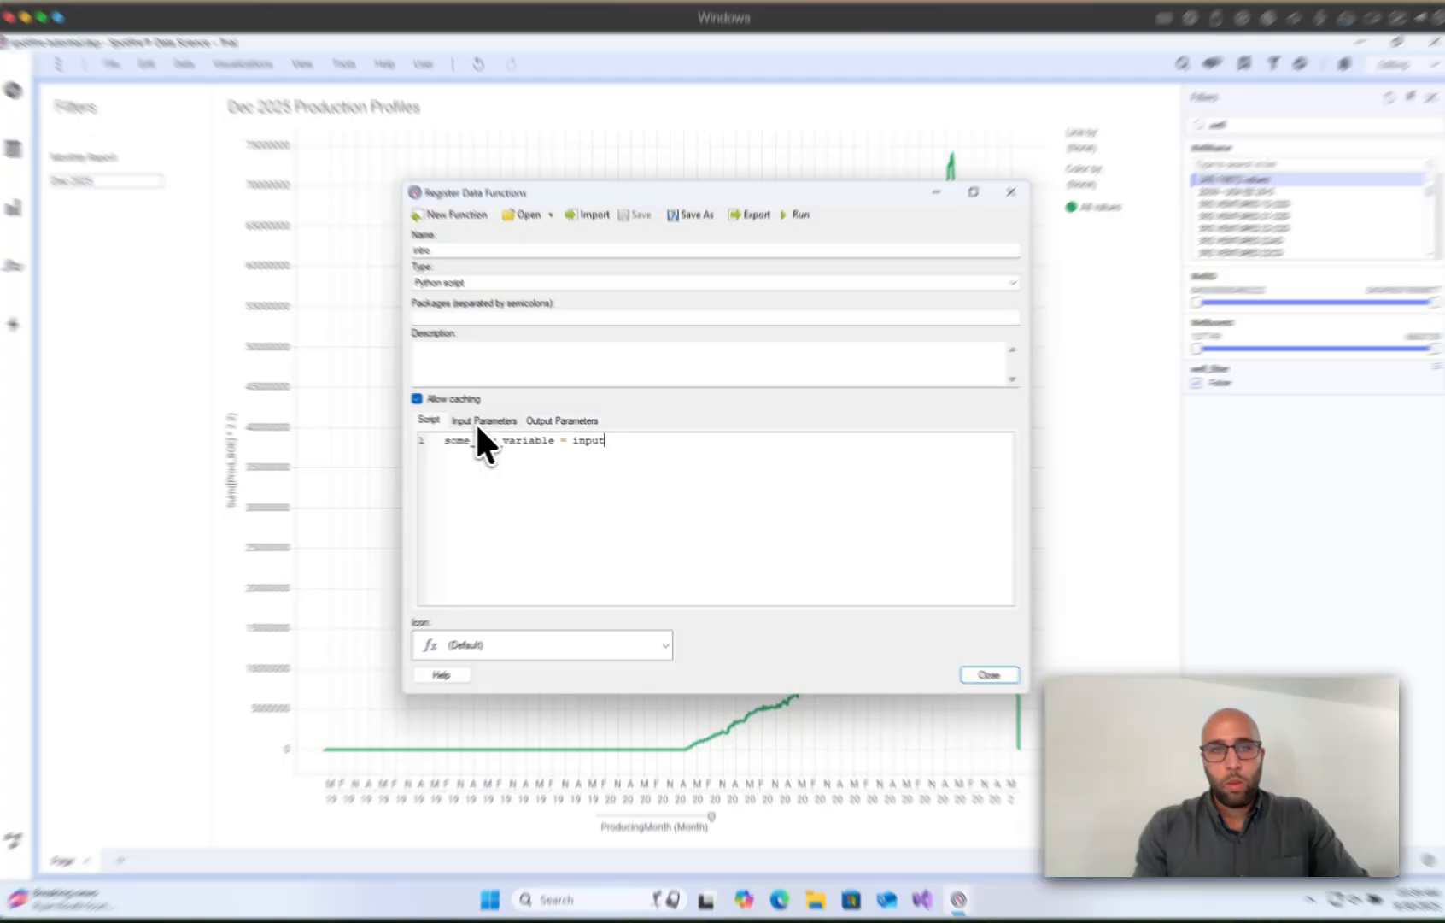
# Step: Add an input parameter with name and display name "input", allow all data types, and return to the script
pyautogui.click(484, 422)
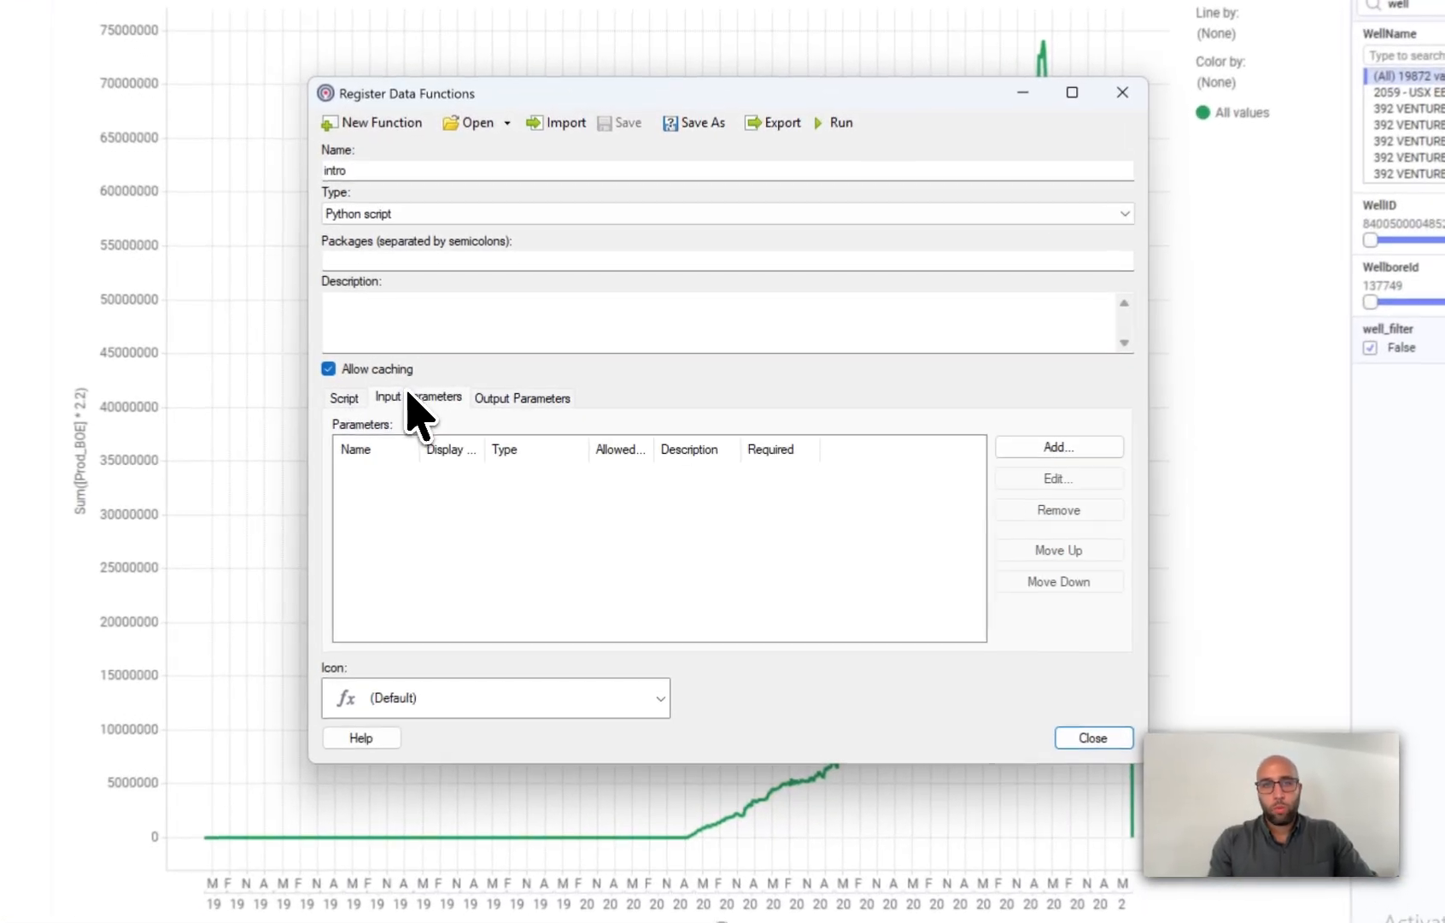
pyautogui.click(1055, 447)
pyautogui.write('inp')
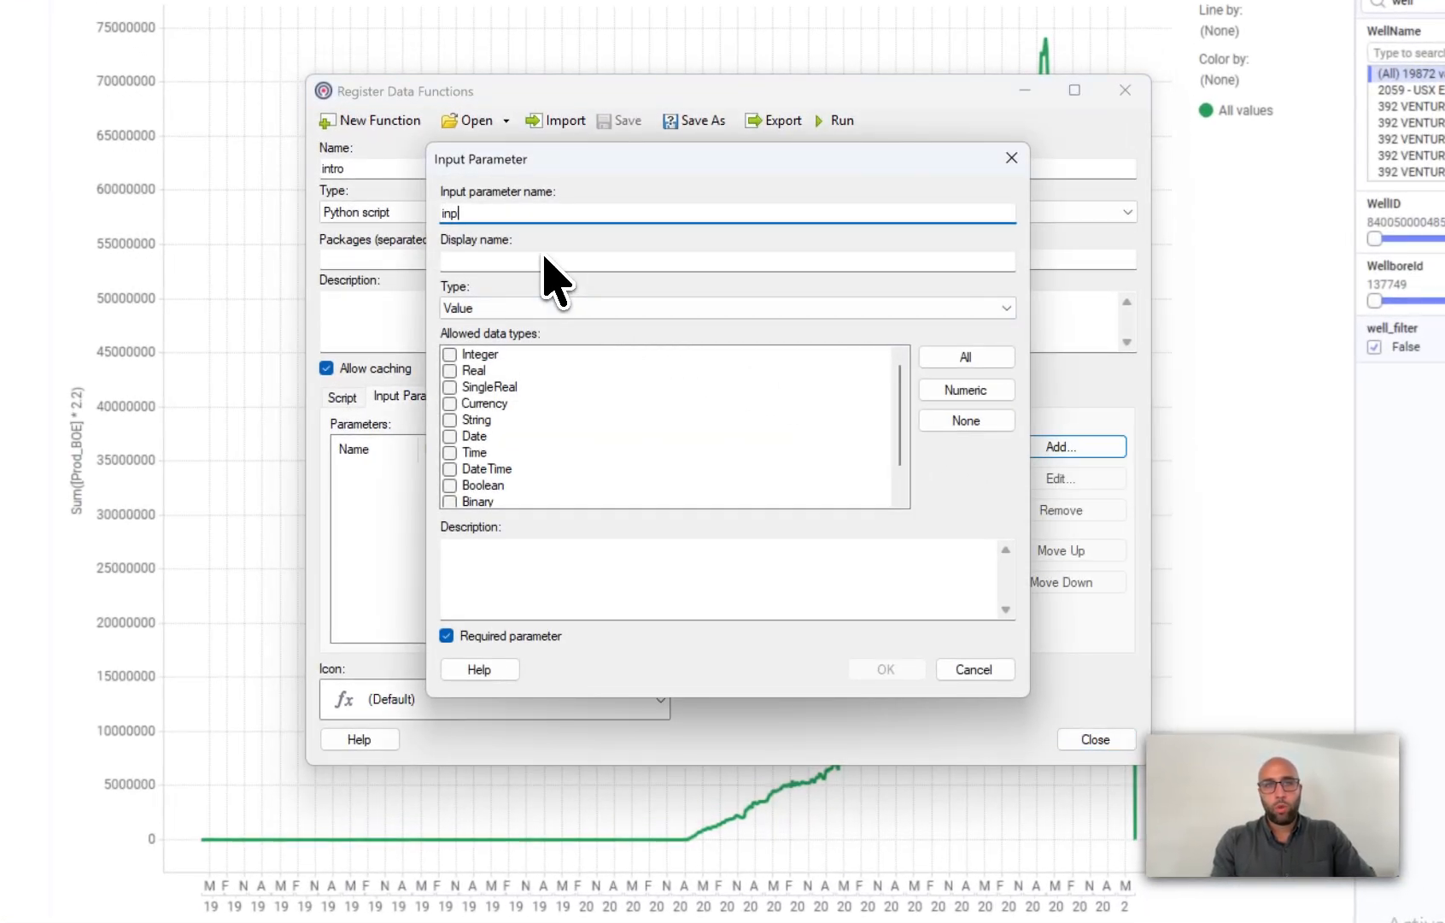
pyautogui.write('input')
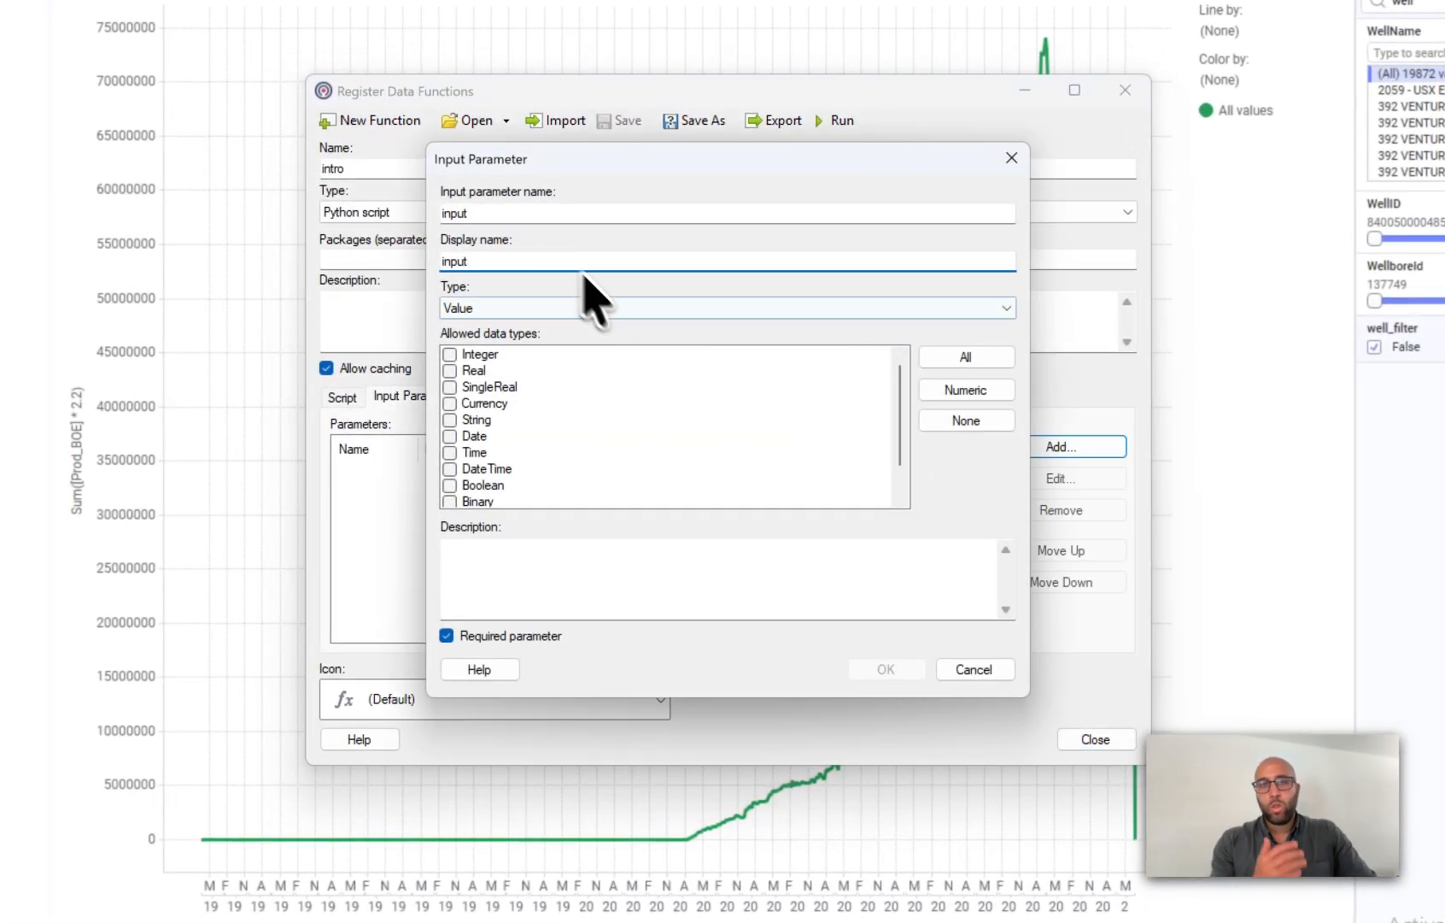
pyautogui.click(936, 358)
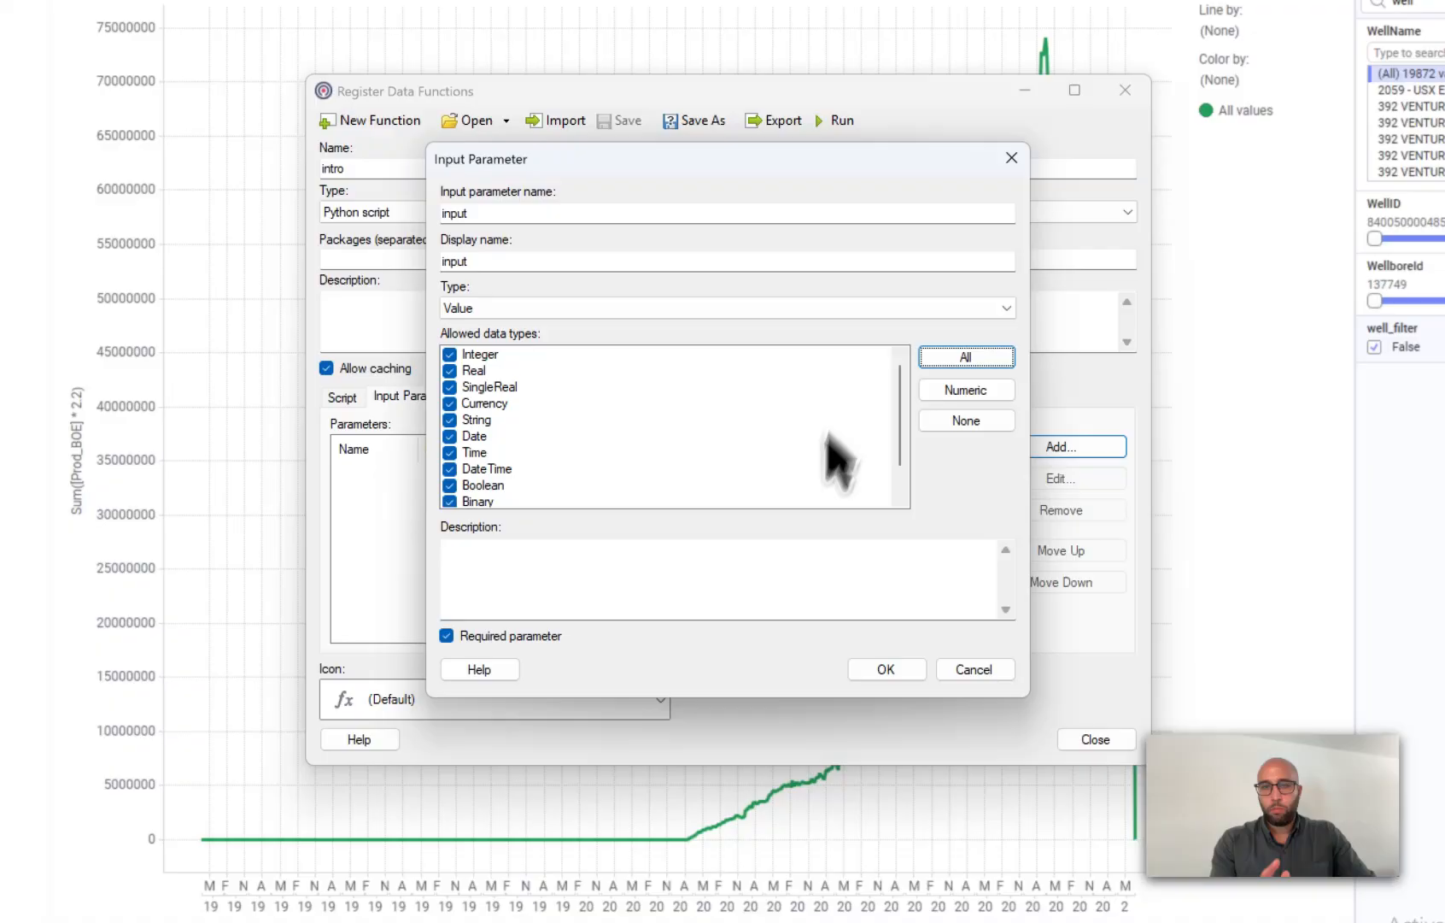
pyautogui.click(873, 671)
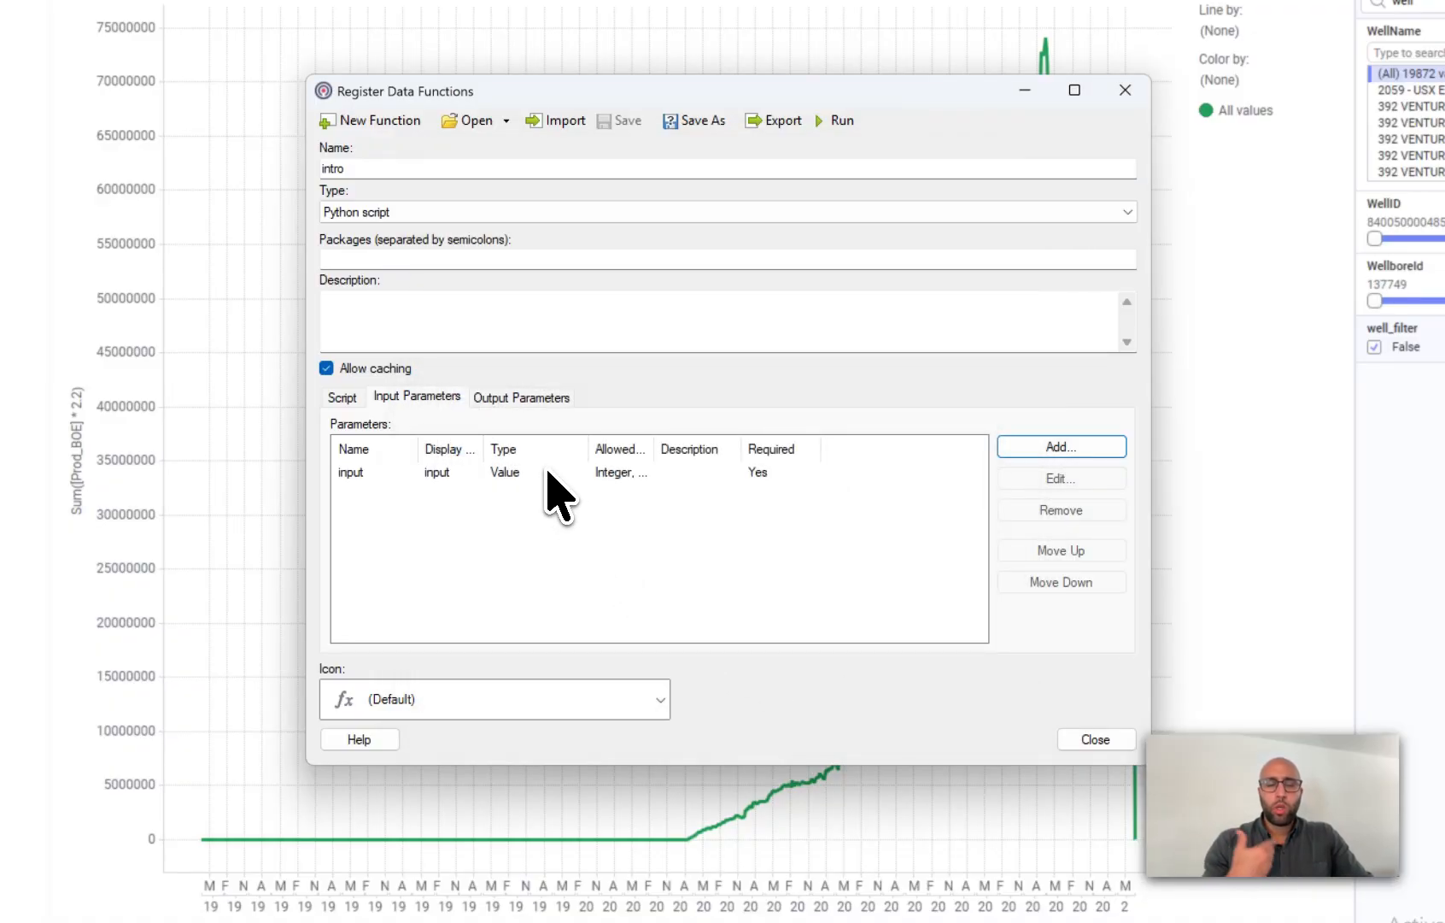
pyautogui.click(352, 397)
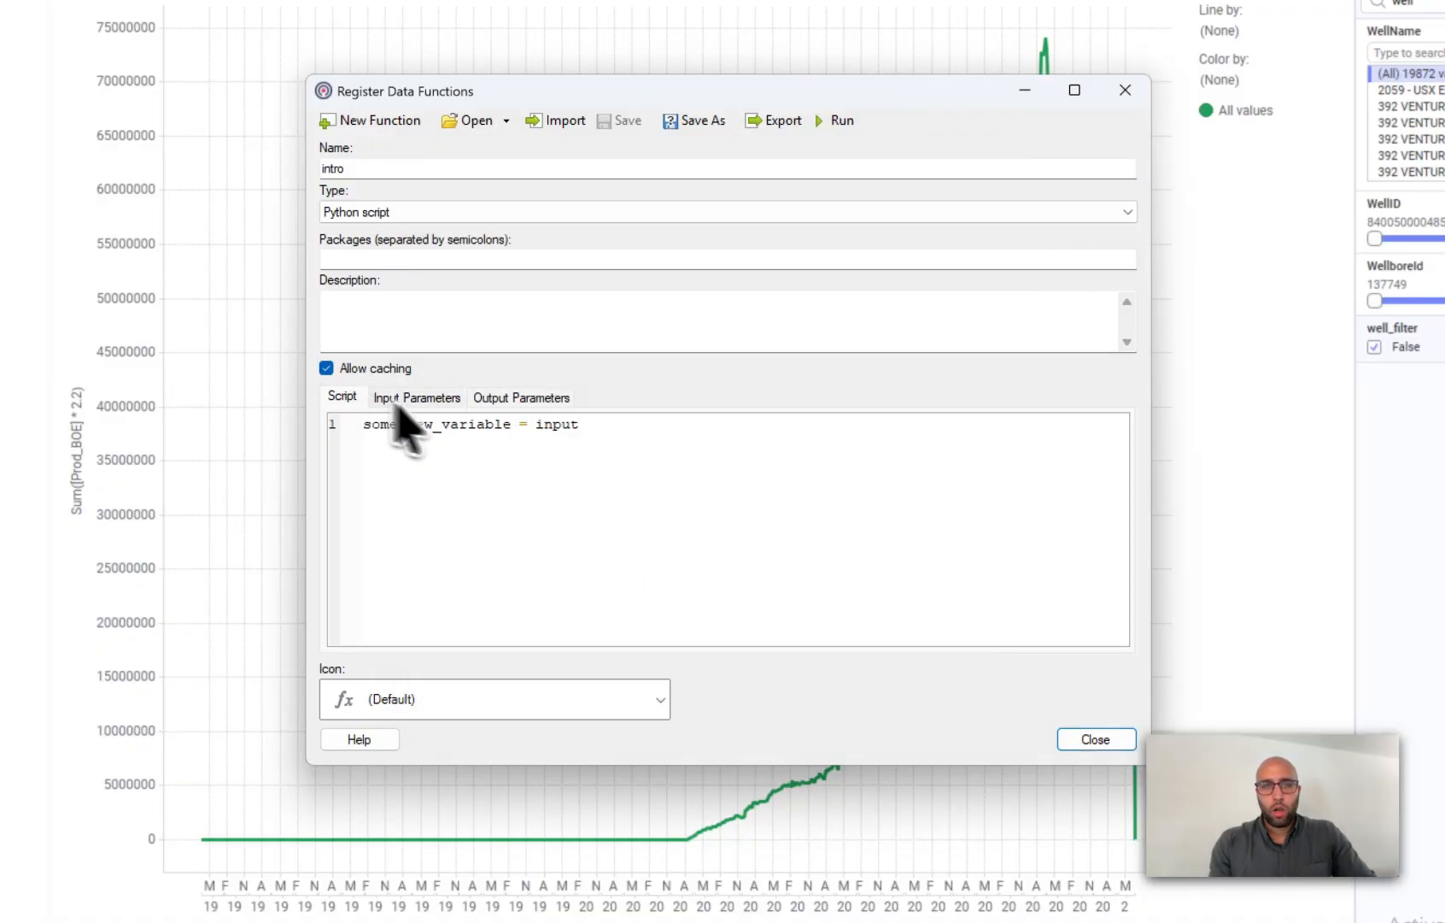
# Step: Add a Value output parameter with result parameter name and display name "some_new_variable" to the intro data function
pyautogui.click(508, 399)
pyautogui.click(1049, 451)
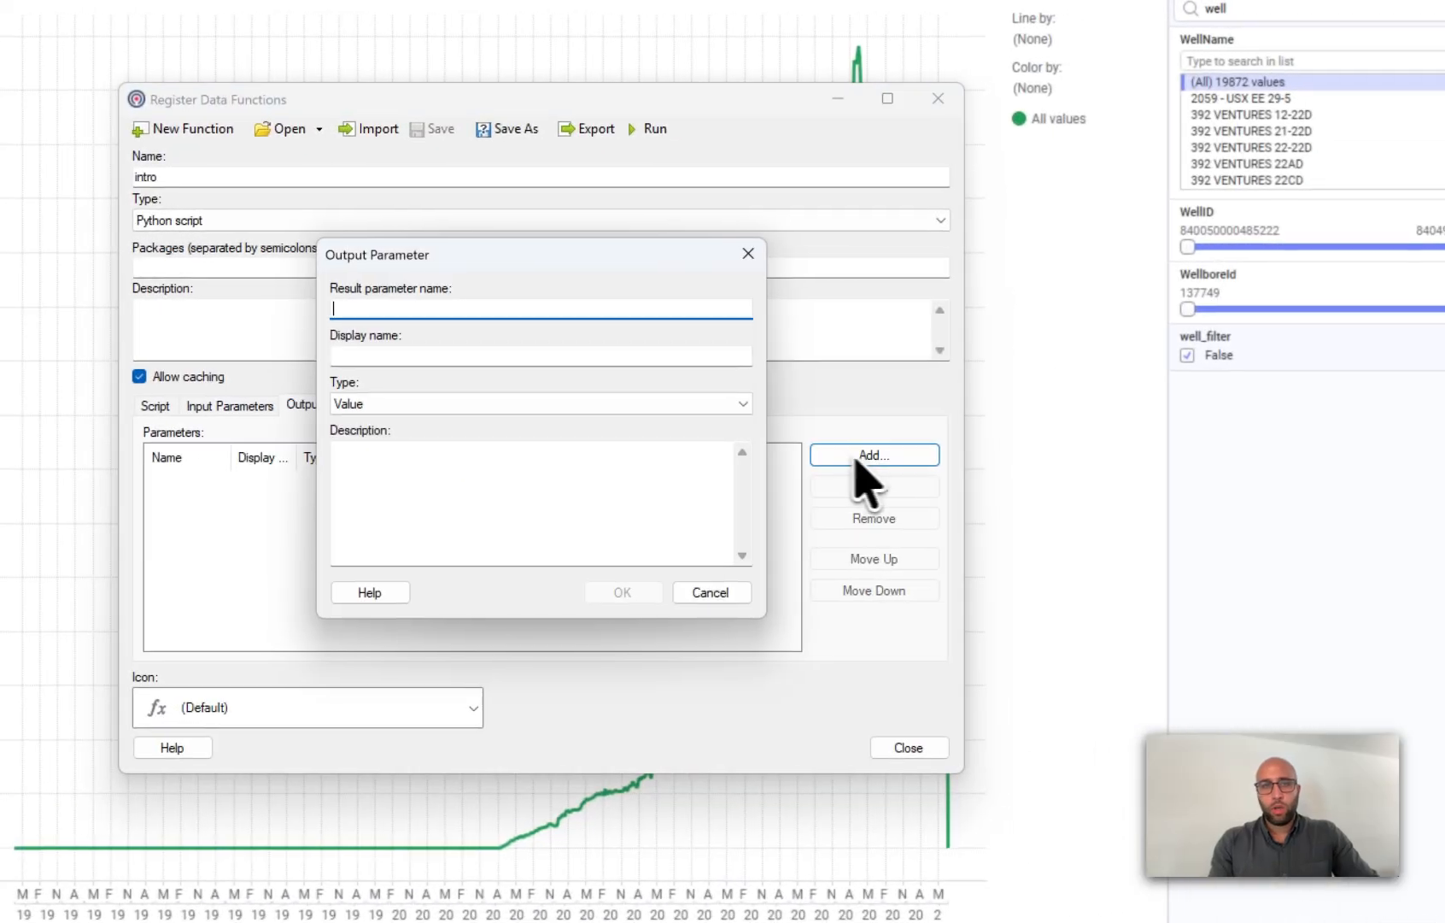
pyautogui.write('some')
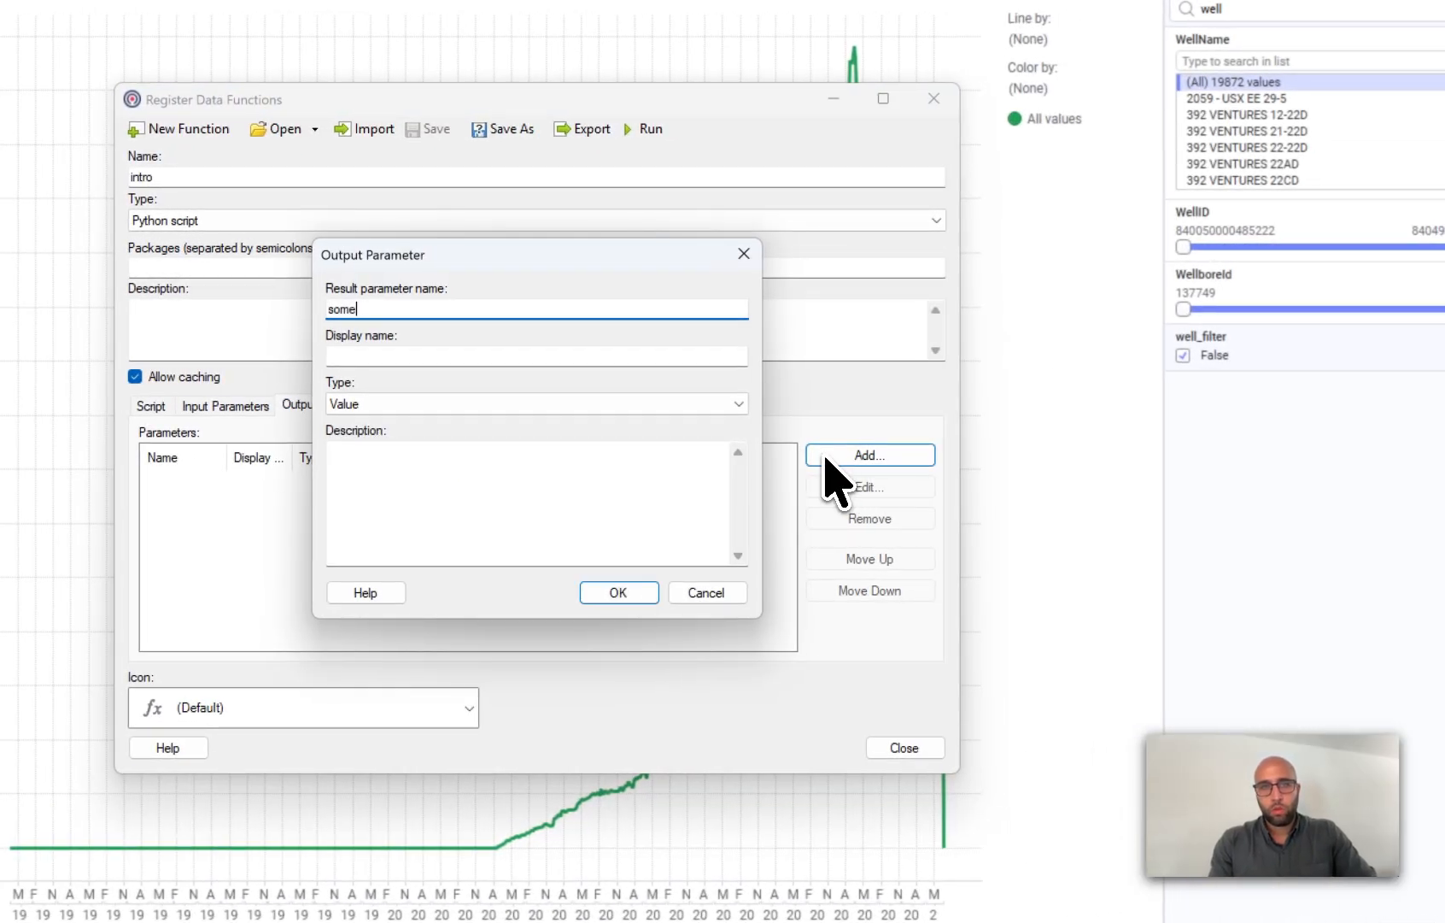
pyautogui.write('_new_V')
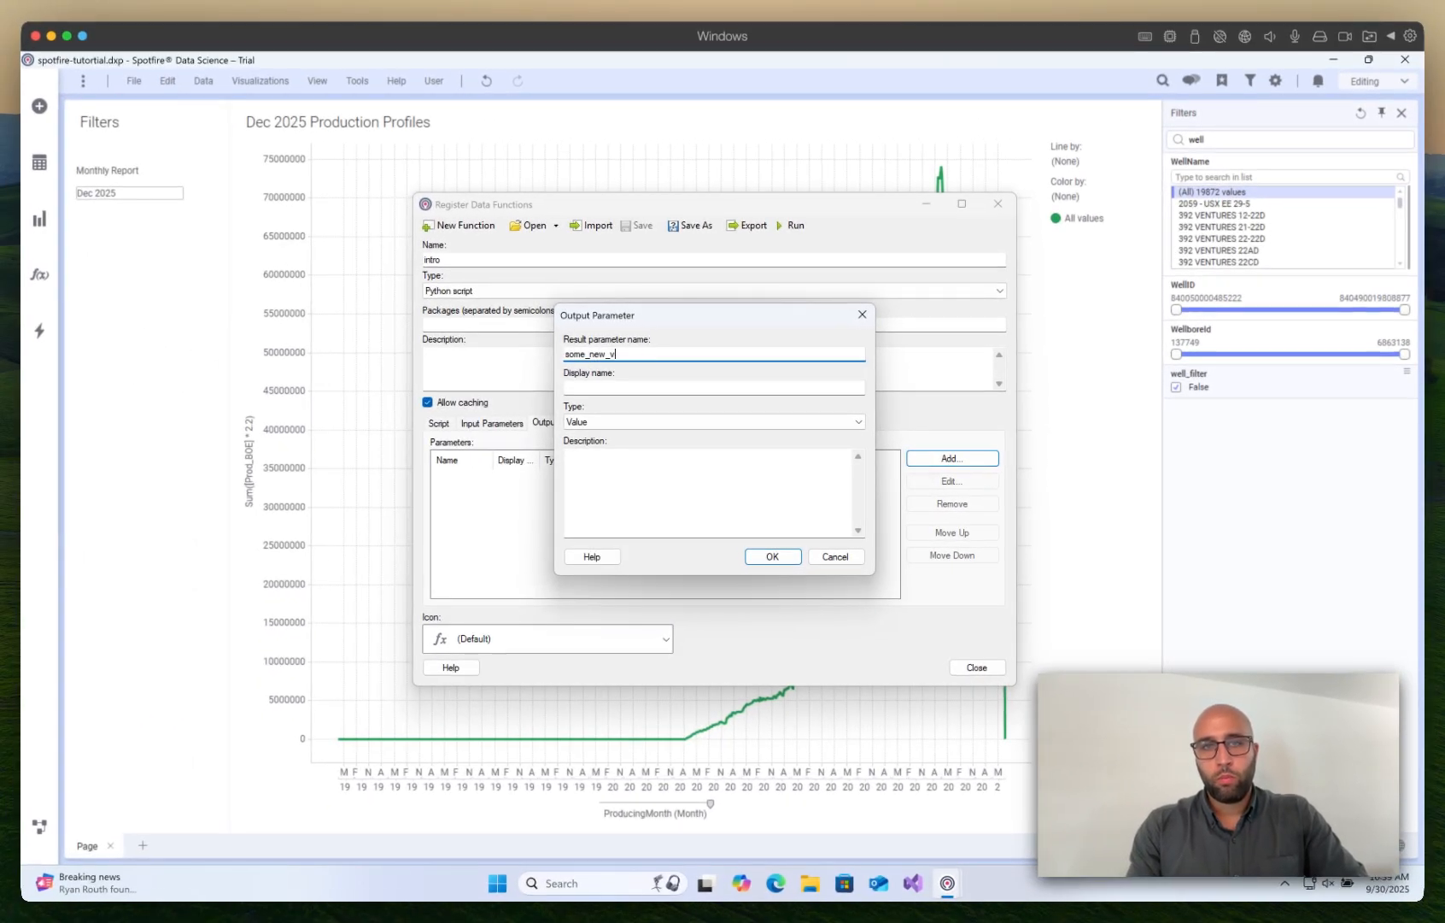
pyautogui.write('ariable')
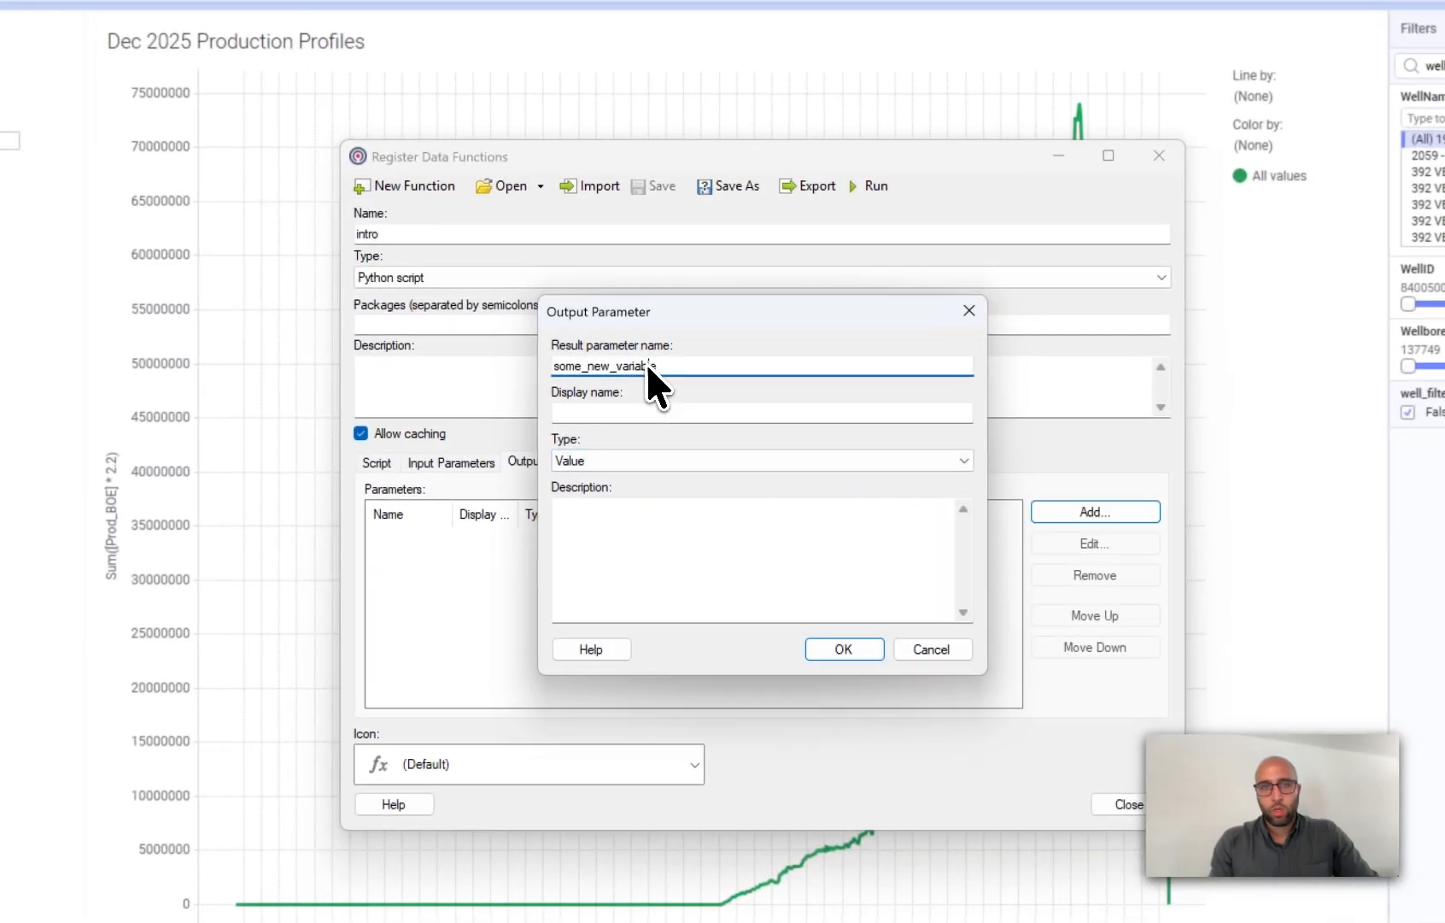
pyautogui.doubleClick(647, 366)
pyautogui.hotkey('ctrl', 'c')
pyautogui.click(663, 413)
pyautogui.hotkey('ctrl', 'v')
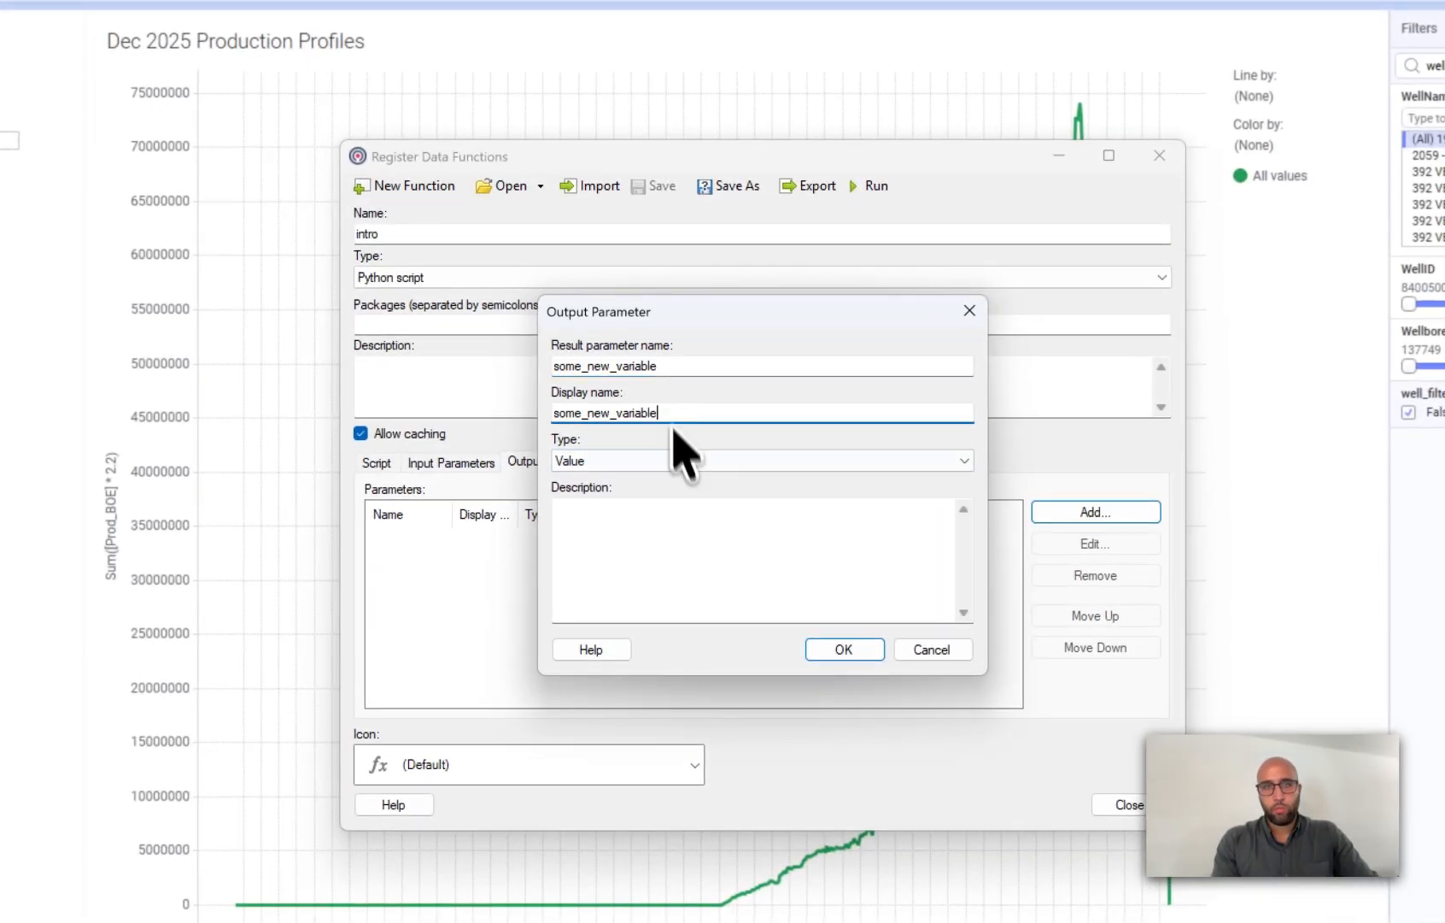
pyautogui.click(841, 651)
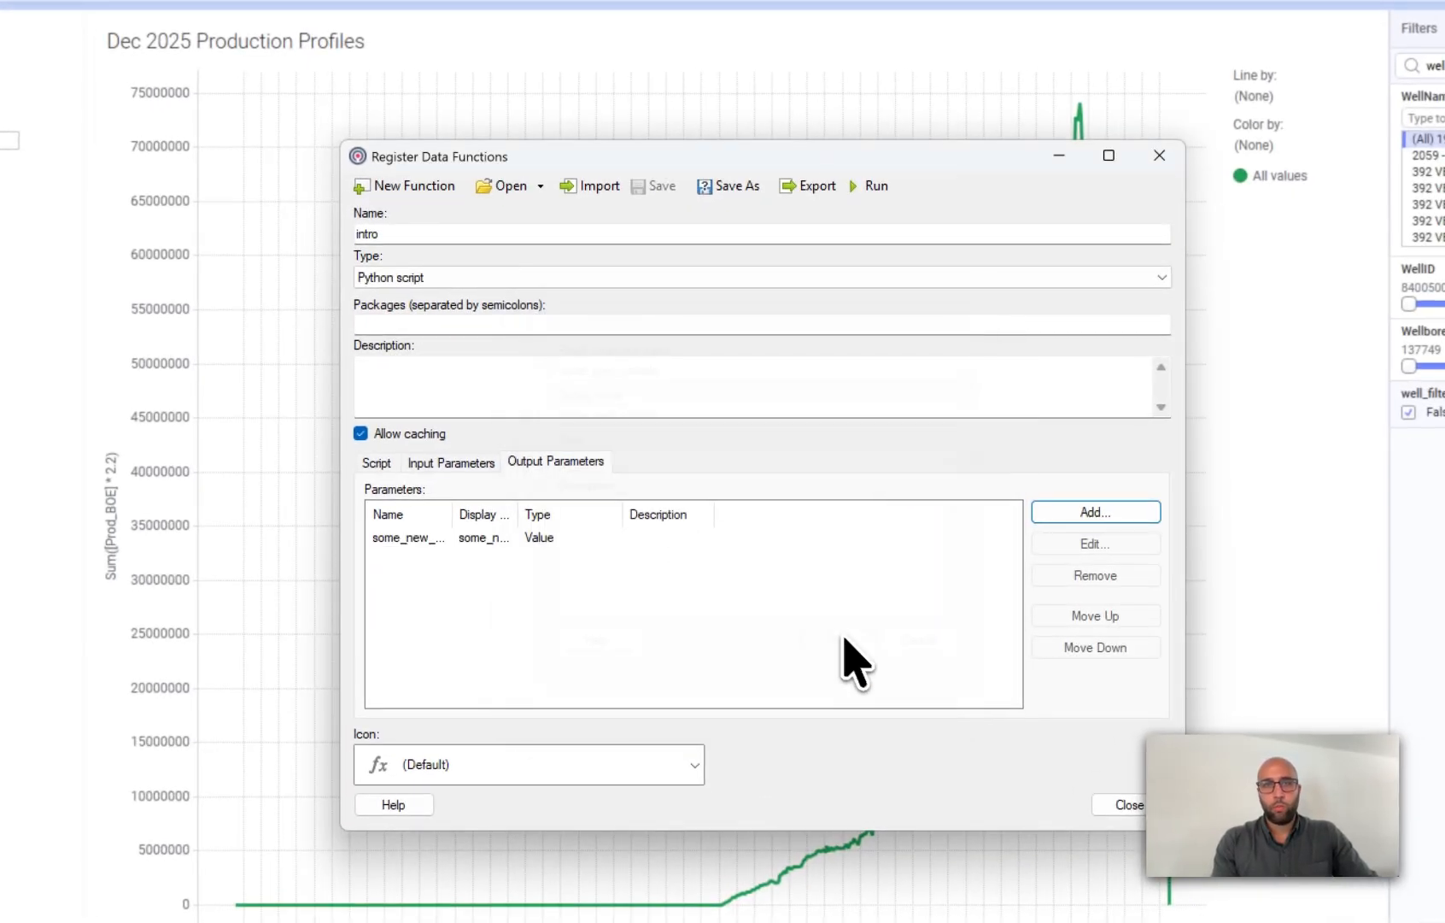
# Step: Run the intro data function and map its input parameter to the document property "string"
pyautogui.click(861, 194)
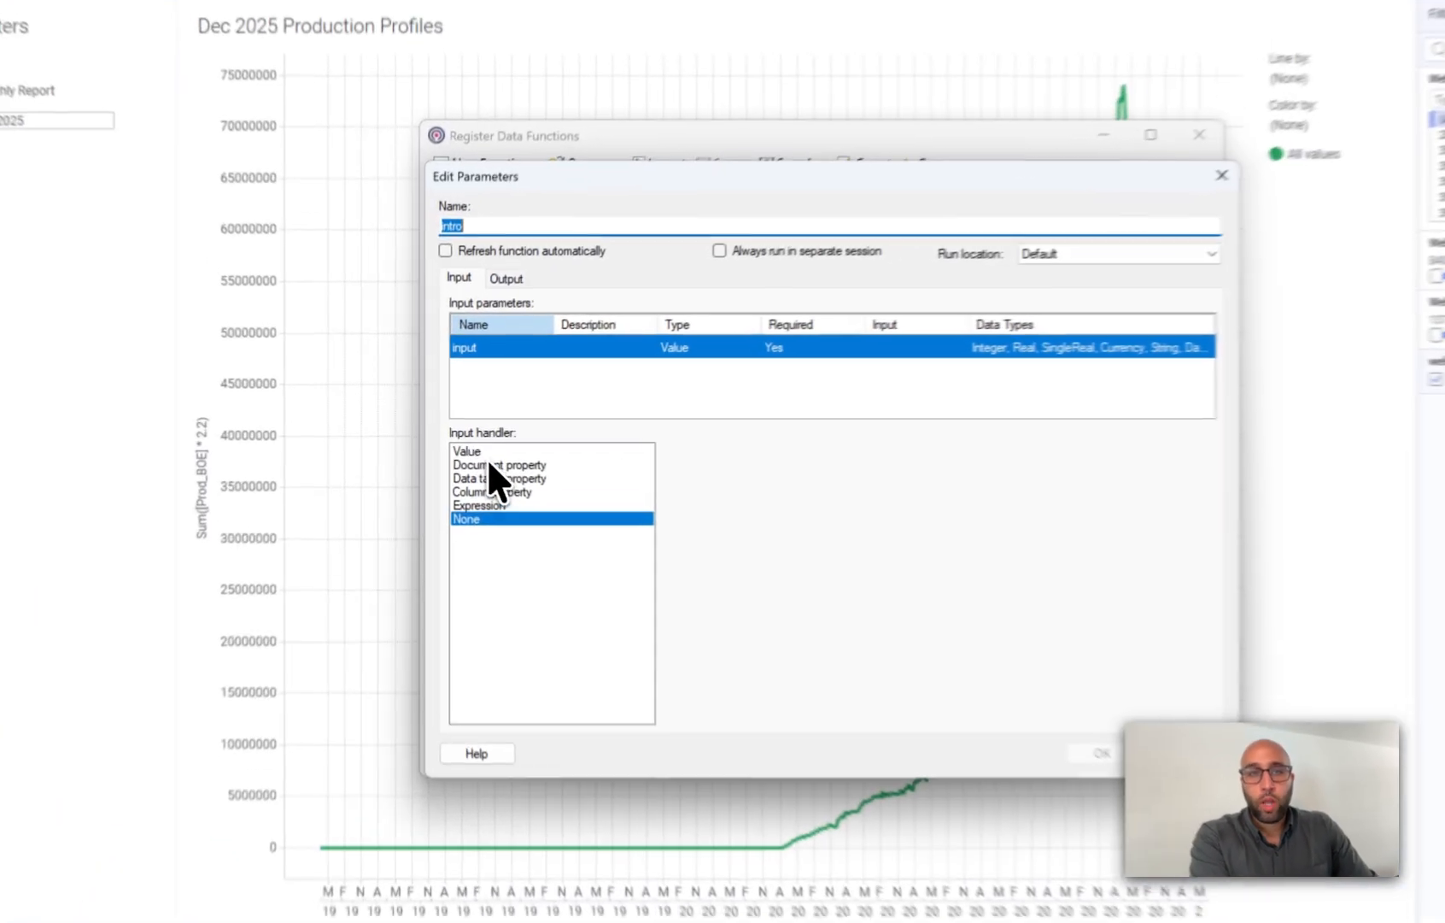
pyautogui.click(466, 452)
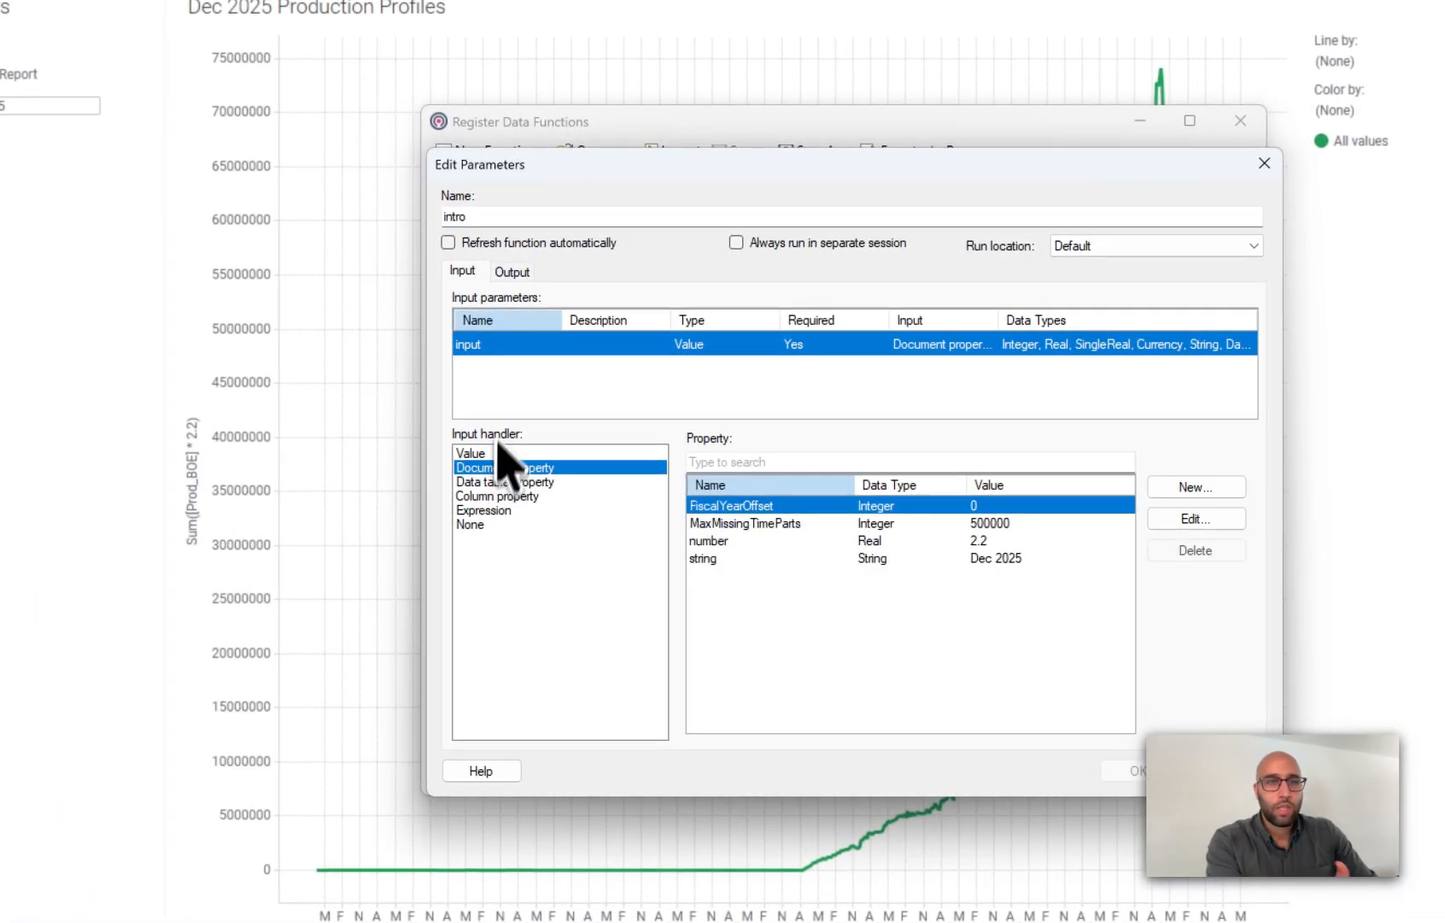
pyautogui.click(696, 558)
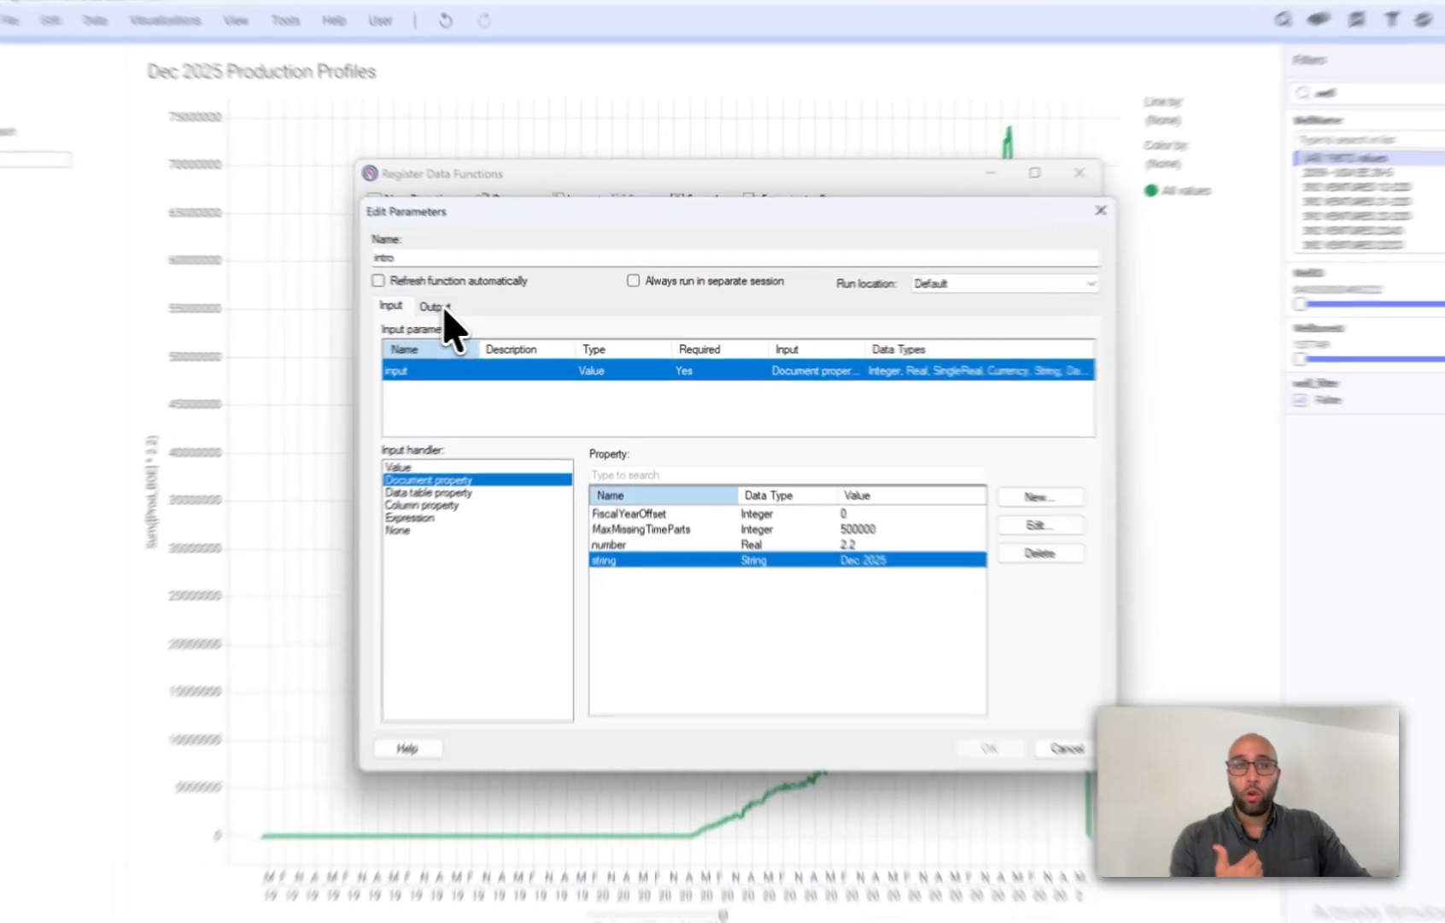
# Step: Set the output handler of some_new_variable to Document property and widen the parameter name column
pyautogui.click(480, 312)
pyautogui.click(371, 500)
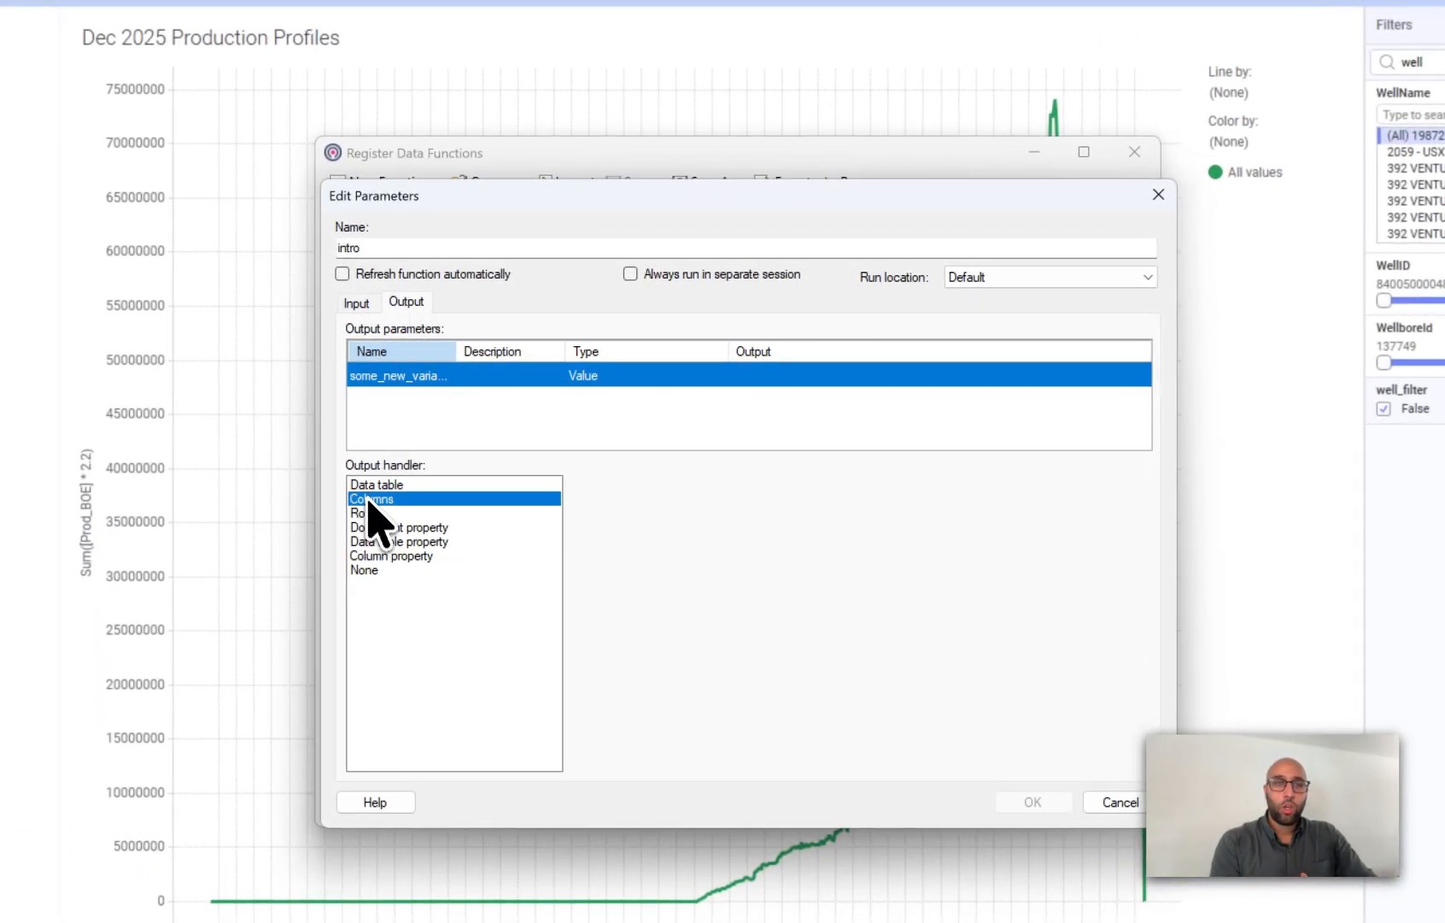
pyautogui.click(378, 527)
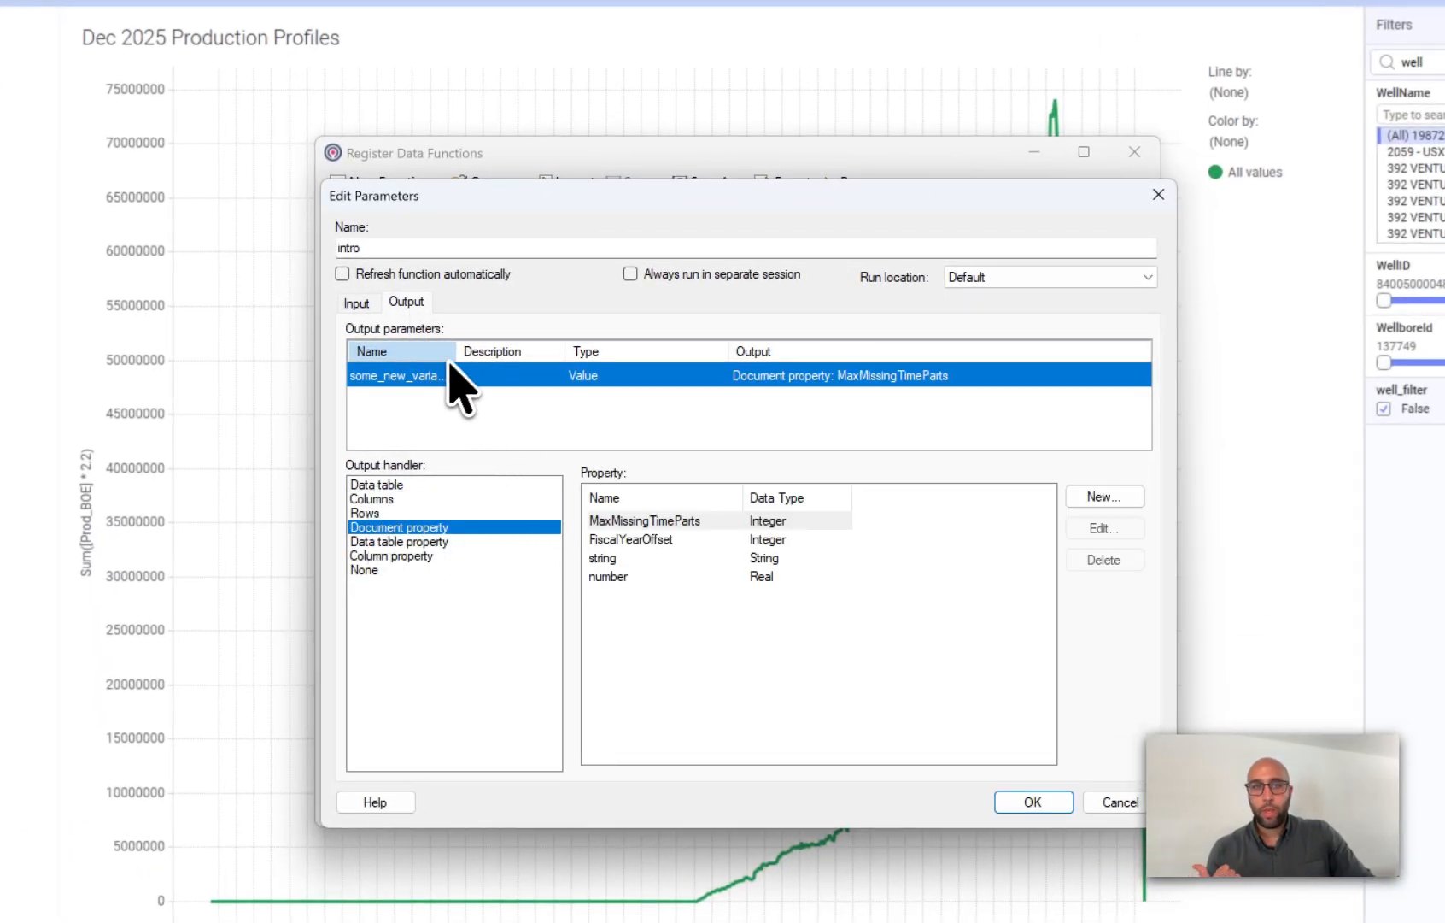
pyautogui.moveTo(456, 352); pyautogui.dragTo(473, 355)
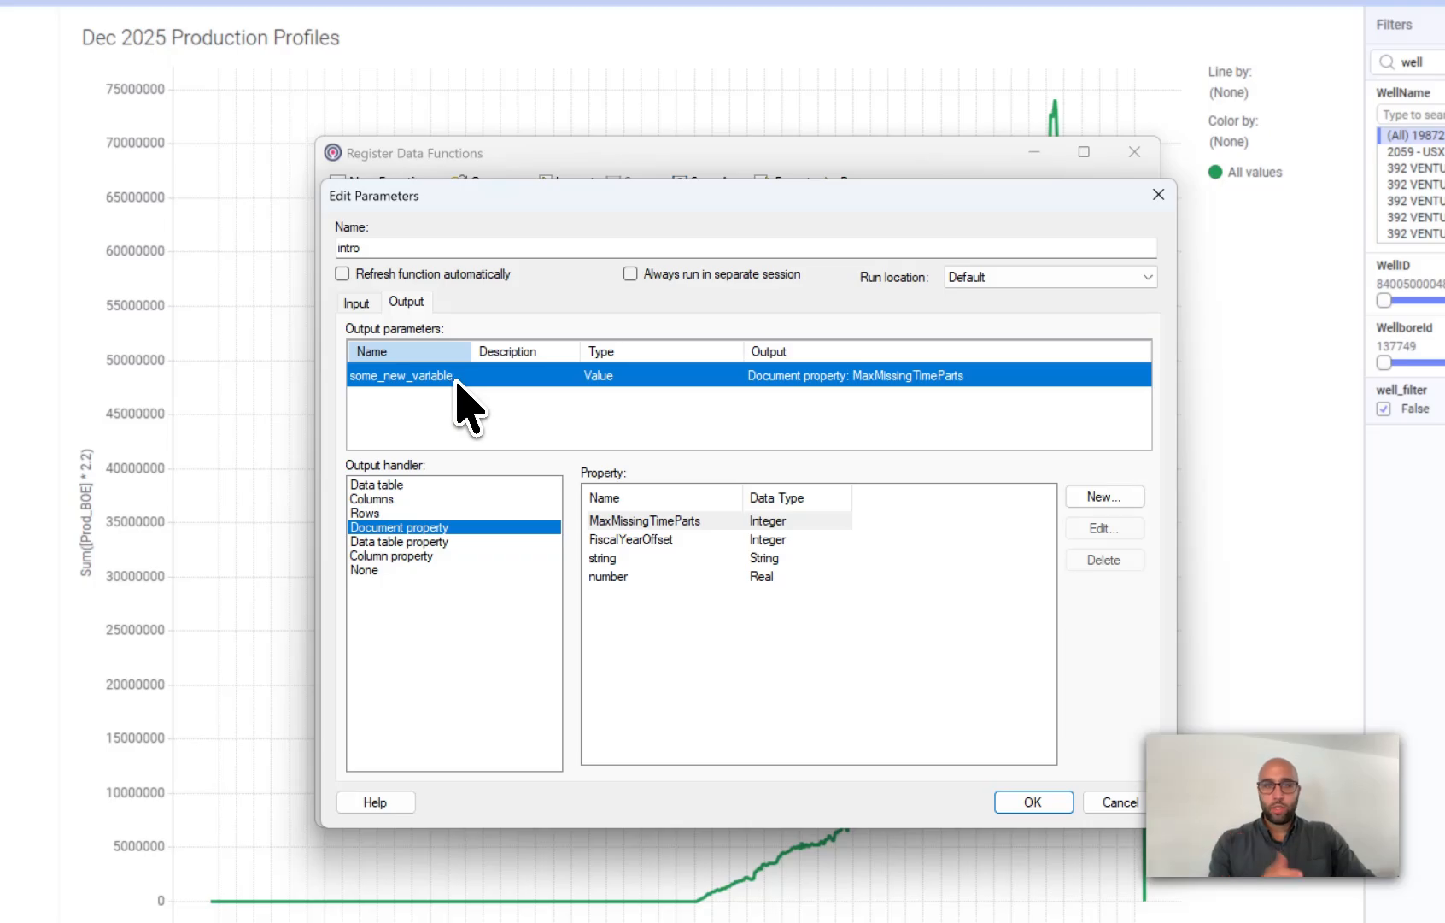
# Step: Create a new document property "outputResult", assign it as the destination of some_new_variable, and confirm the parameters
pyautogui.click(1073, 494)
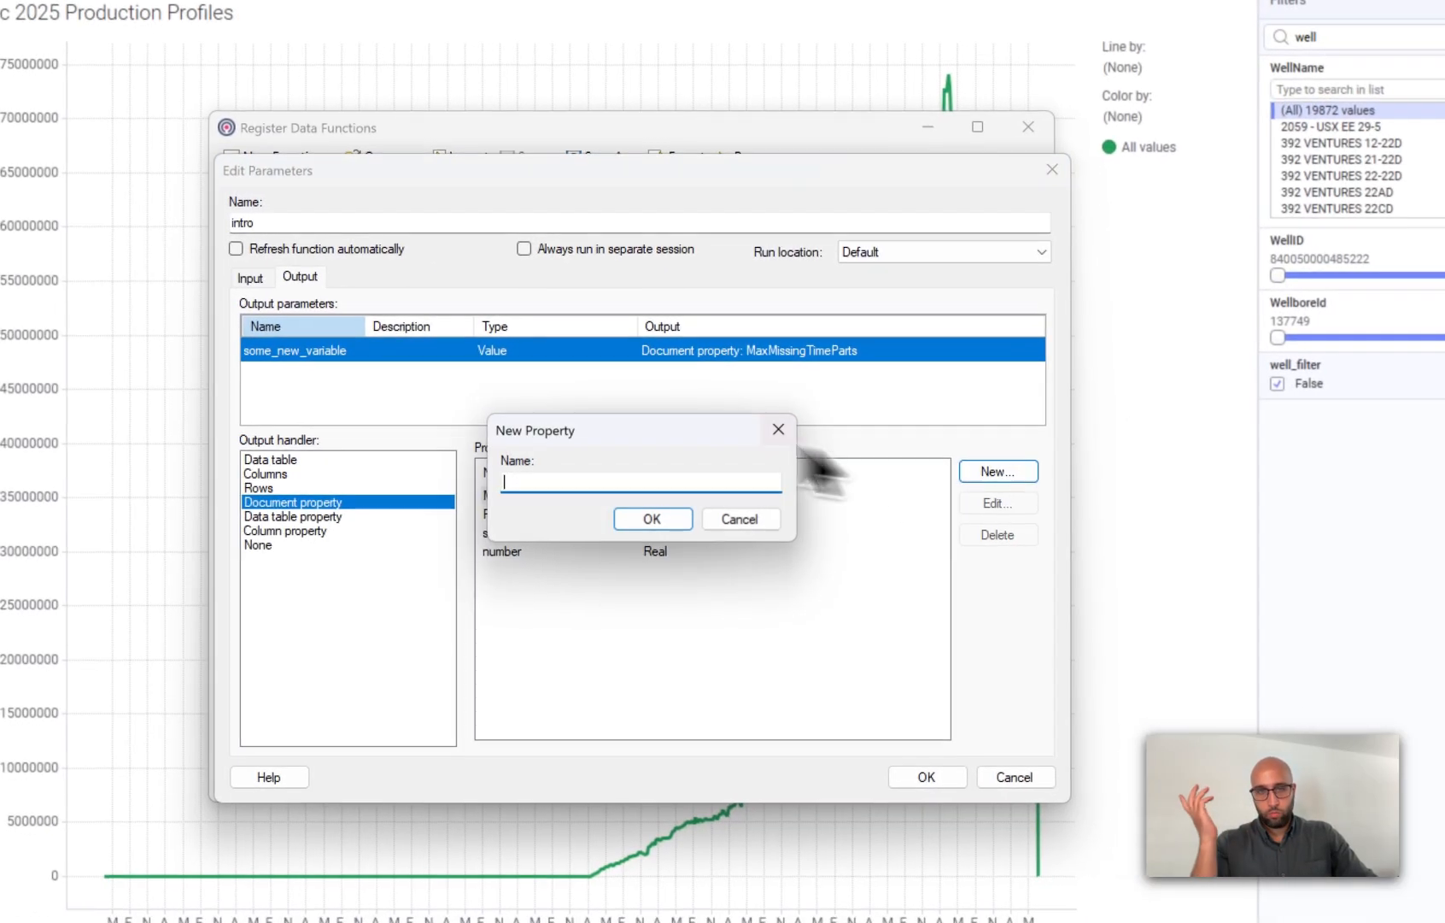
pyautogui.write('n')
pyautogui.write('utput')
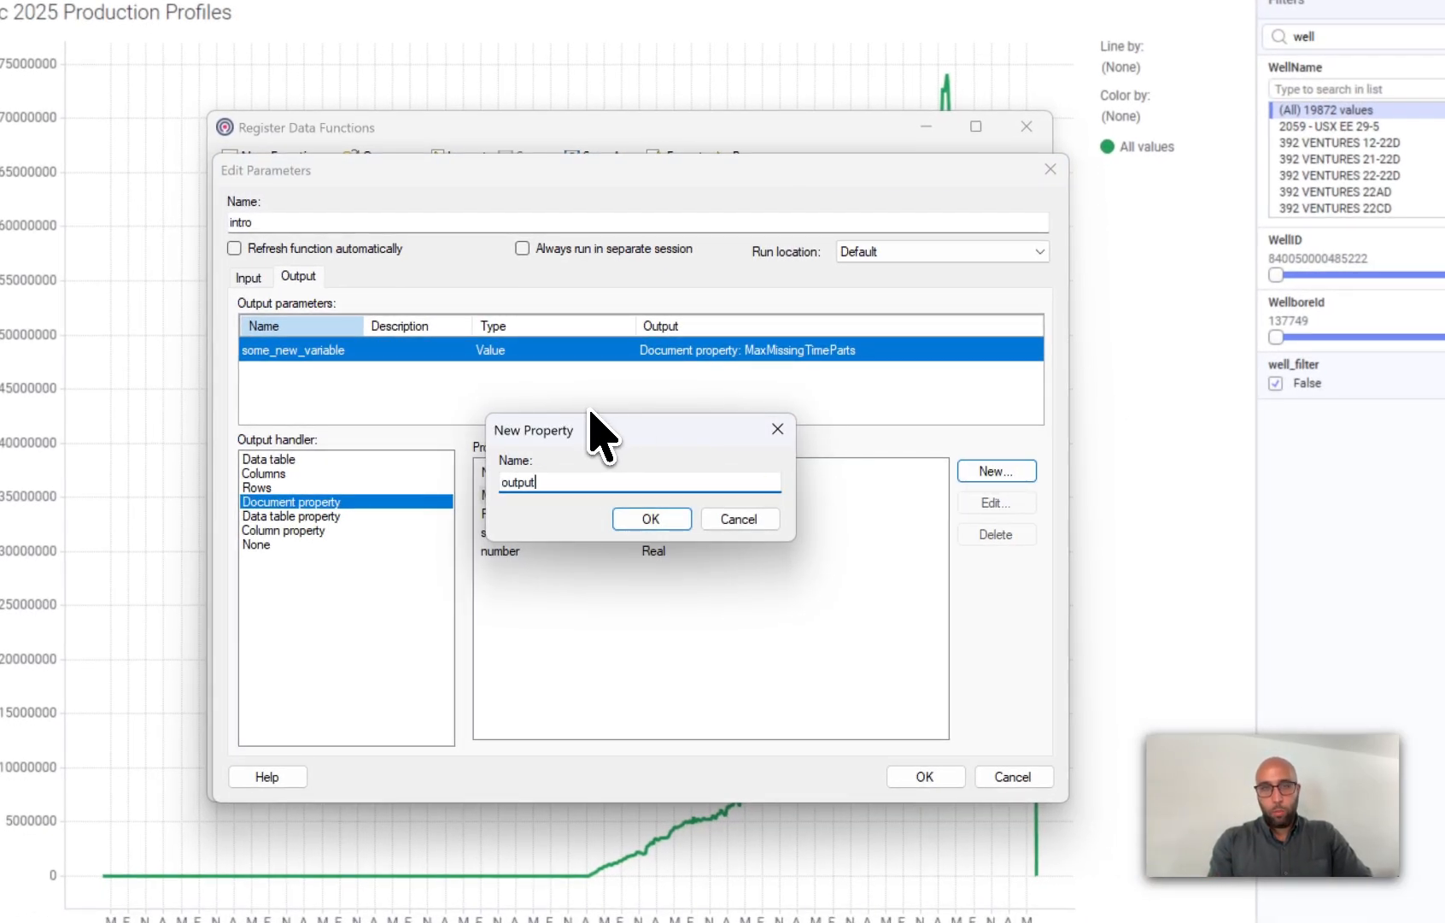
pyautogui.write('_resul')
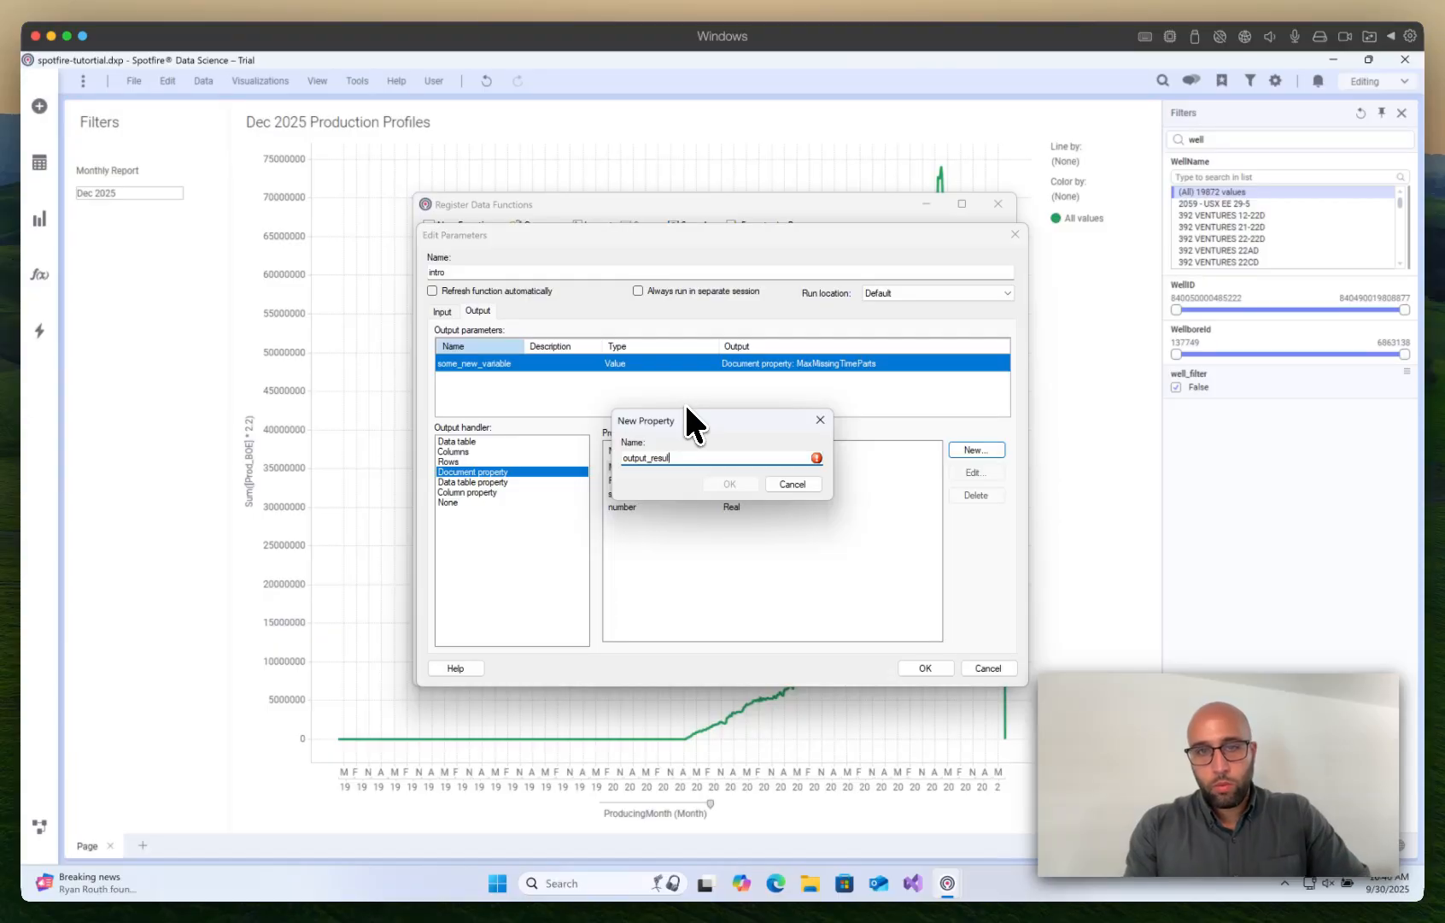
pyautogui.press('BackSpace')
pyautogui.press('BackSpace')
pyautogui.press('BackSpace')
pyautogui.press('BackSpace')
pyautogui.press('BackSpace')
pyautogui.press('BackSpace')
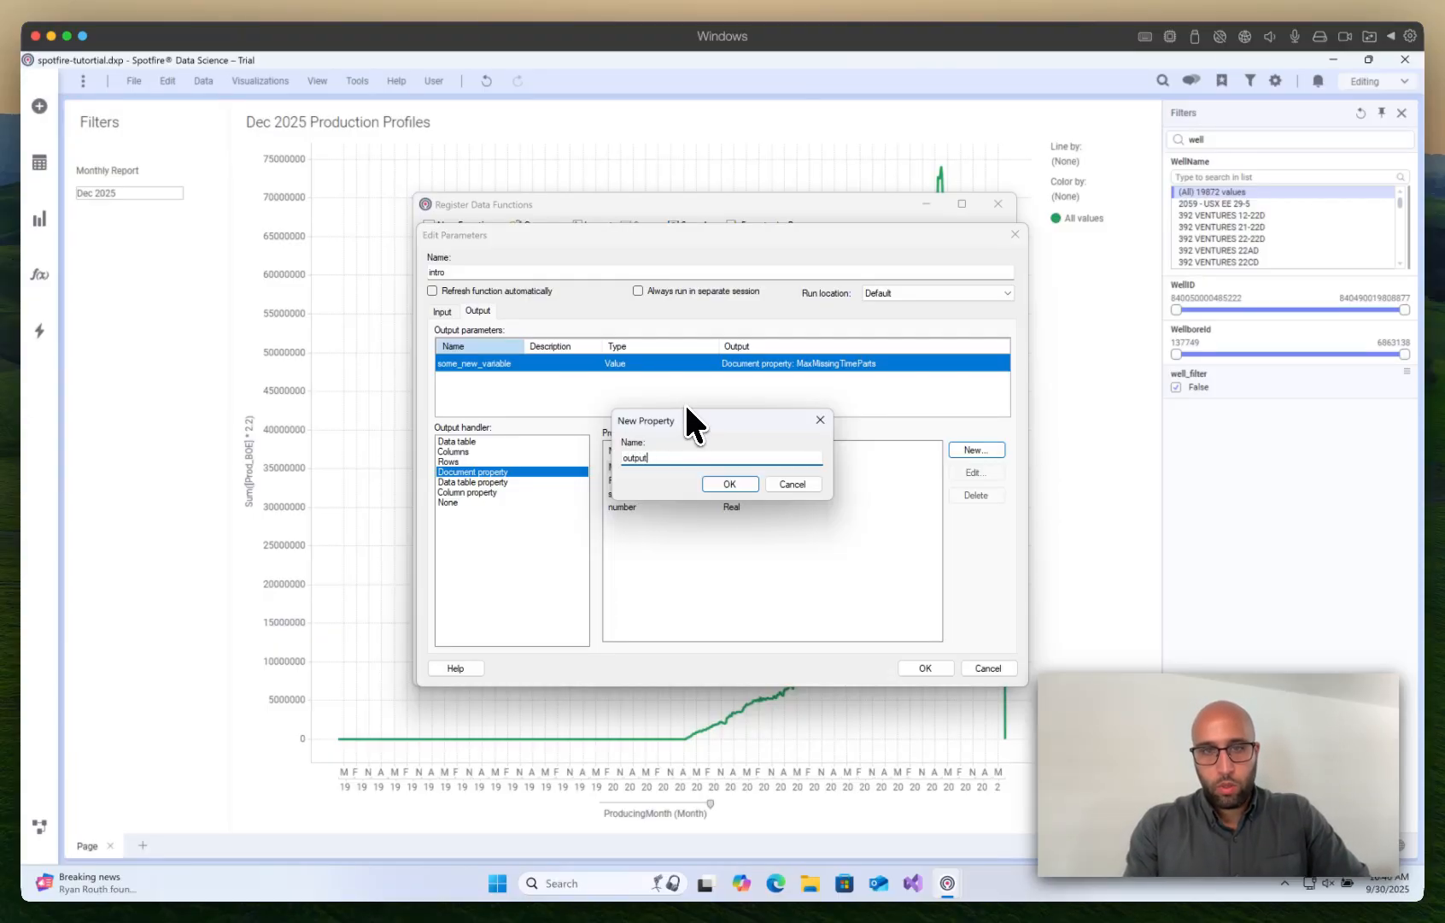
pyautogui.write('Result')
pyautogui.click(729, 483)
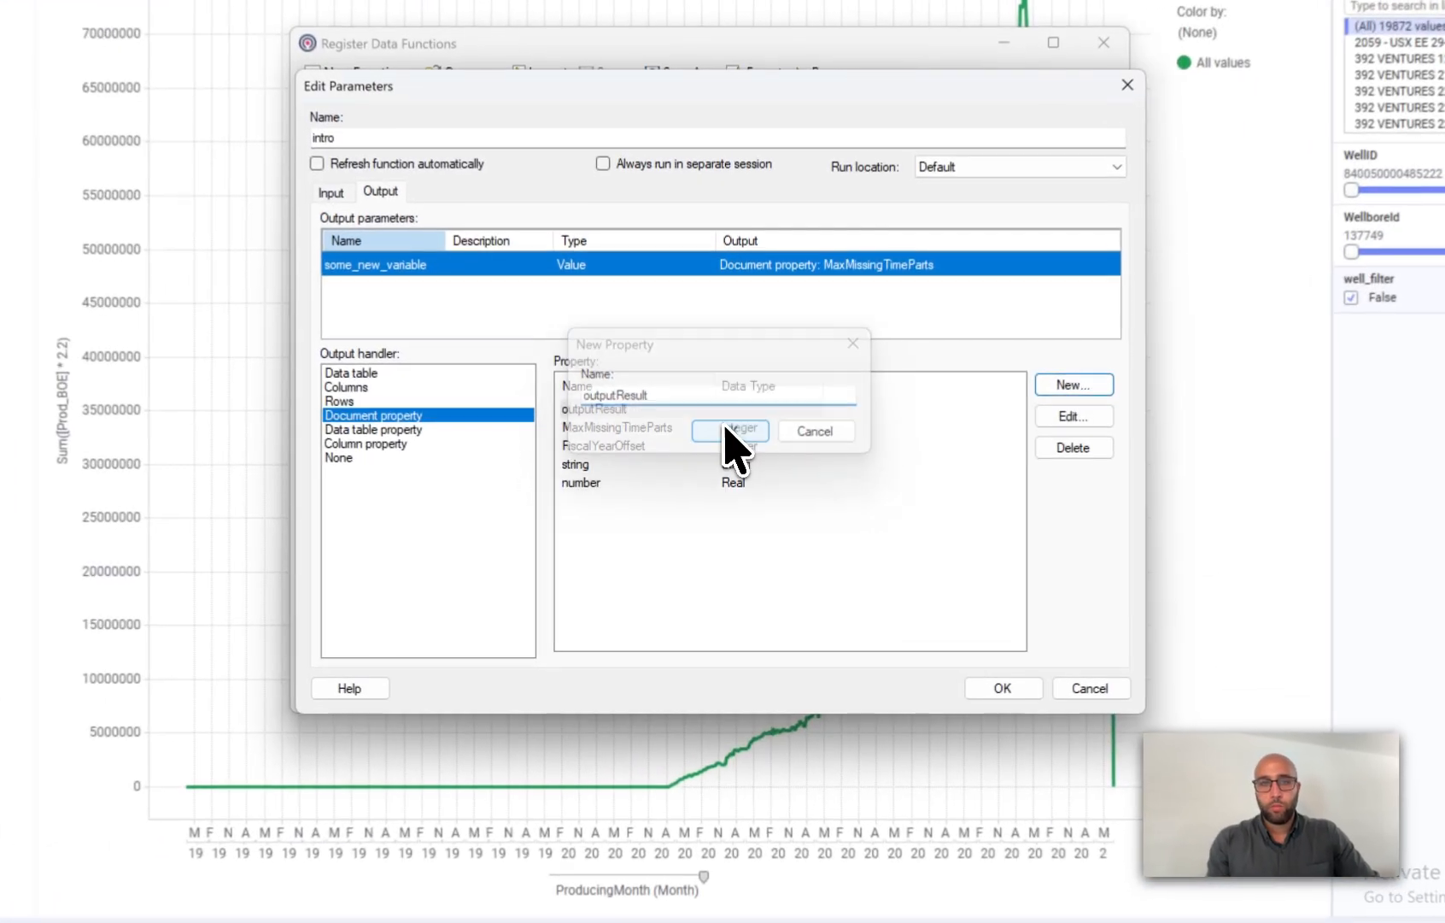
pyautogui.click(640, 408)
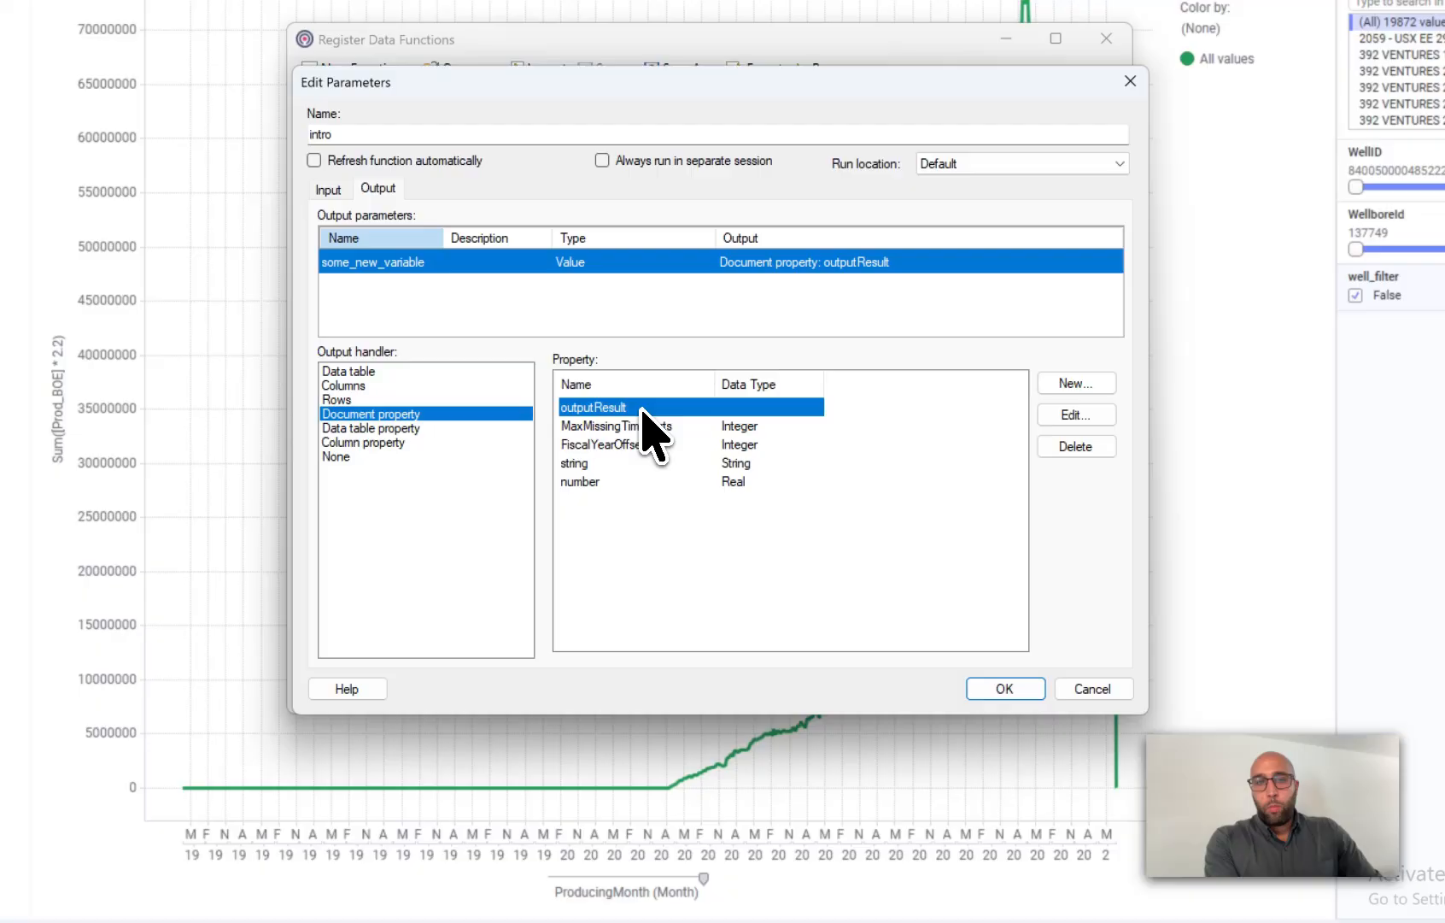
pyautogui.click(999, 687)
# Step: Close the data function registration without saving to the library, and close the data function properties
pyautogui.click(1075, 688)
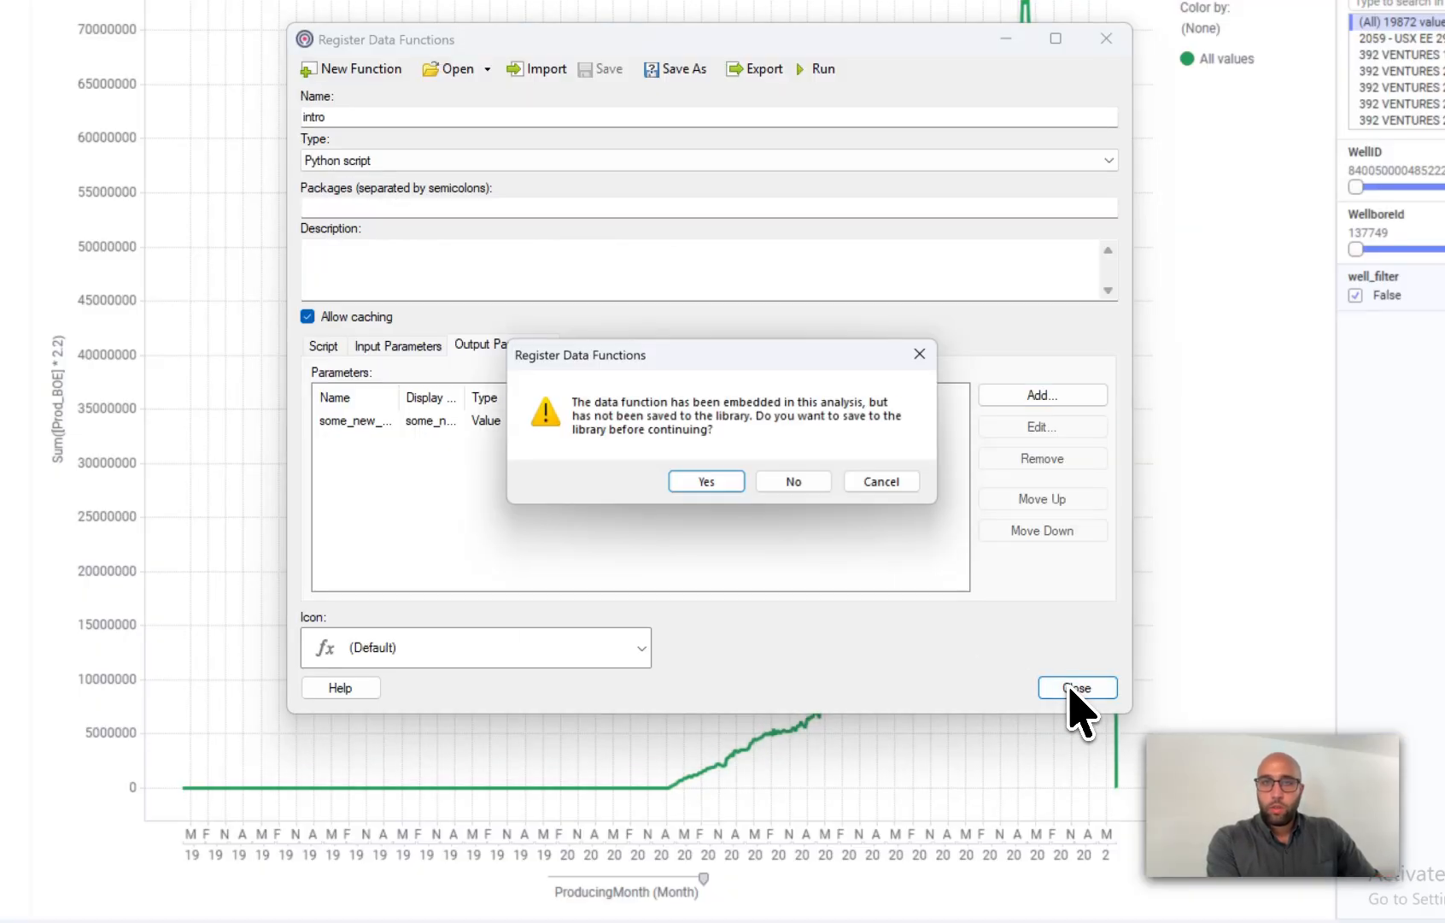
pyautogui.click(828, 486)
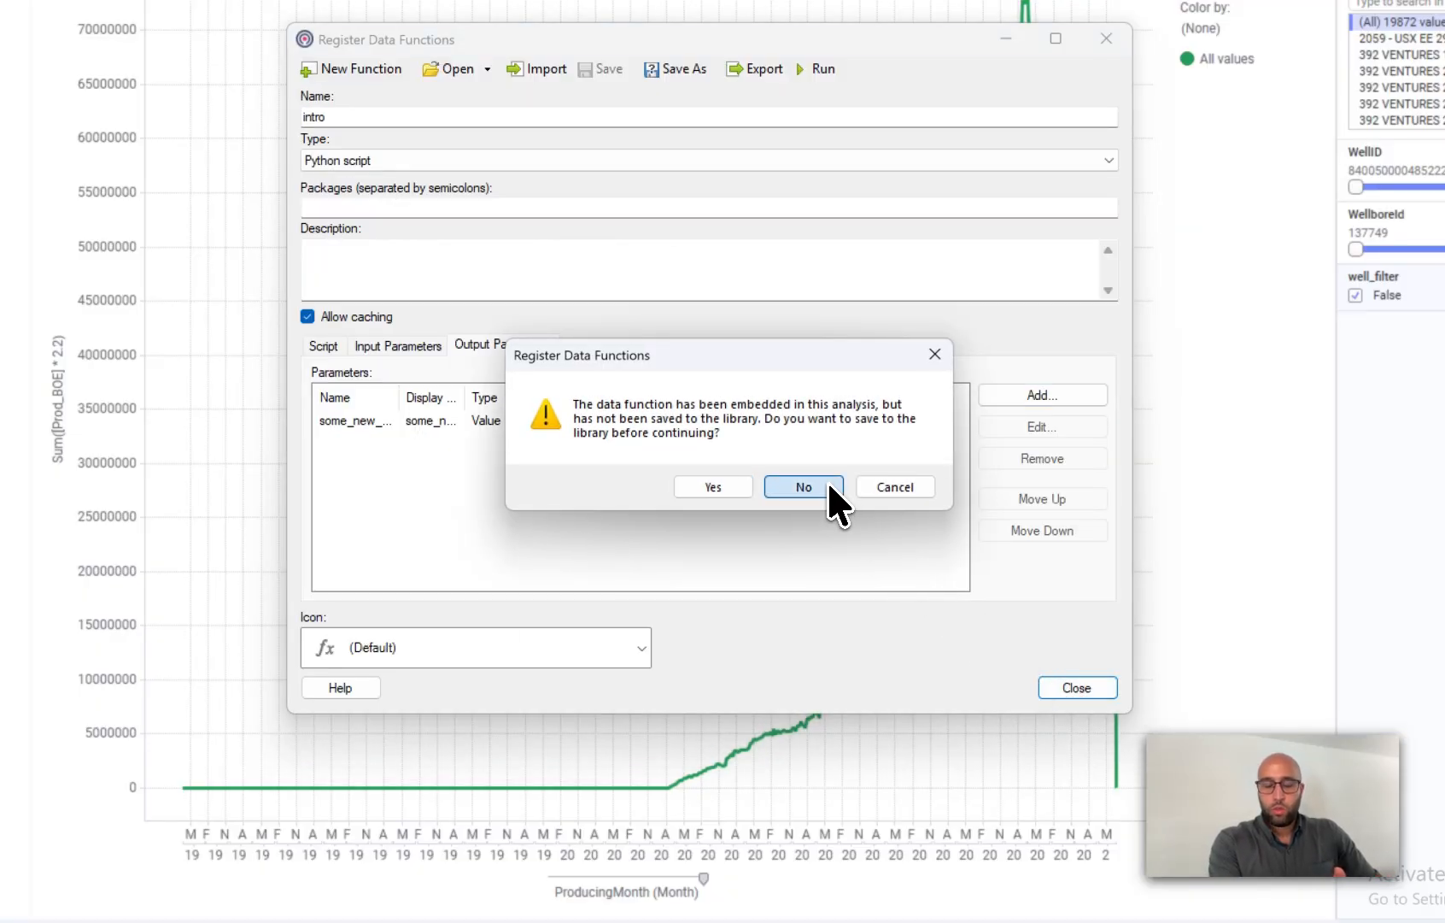
pyautogui.click(827, 478)
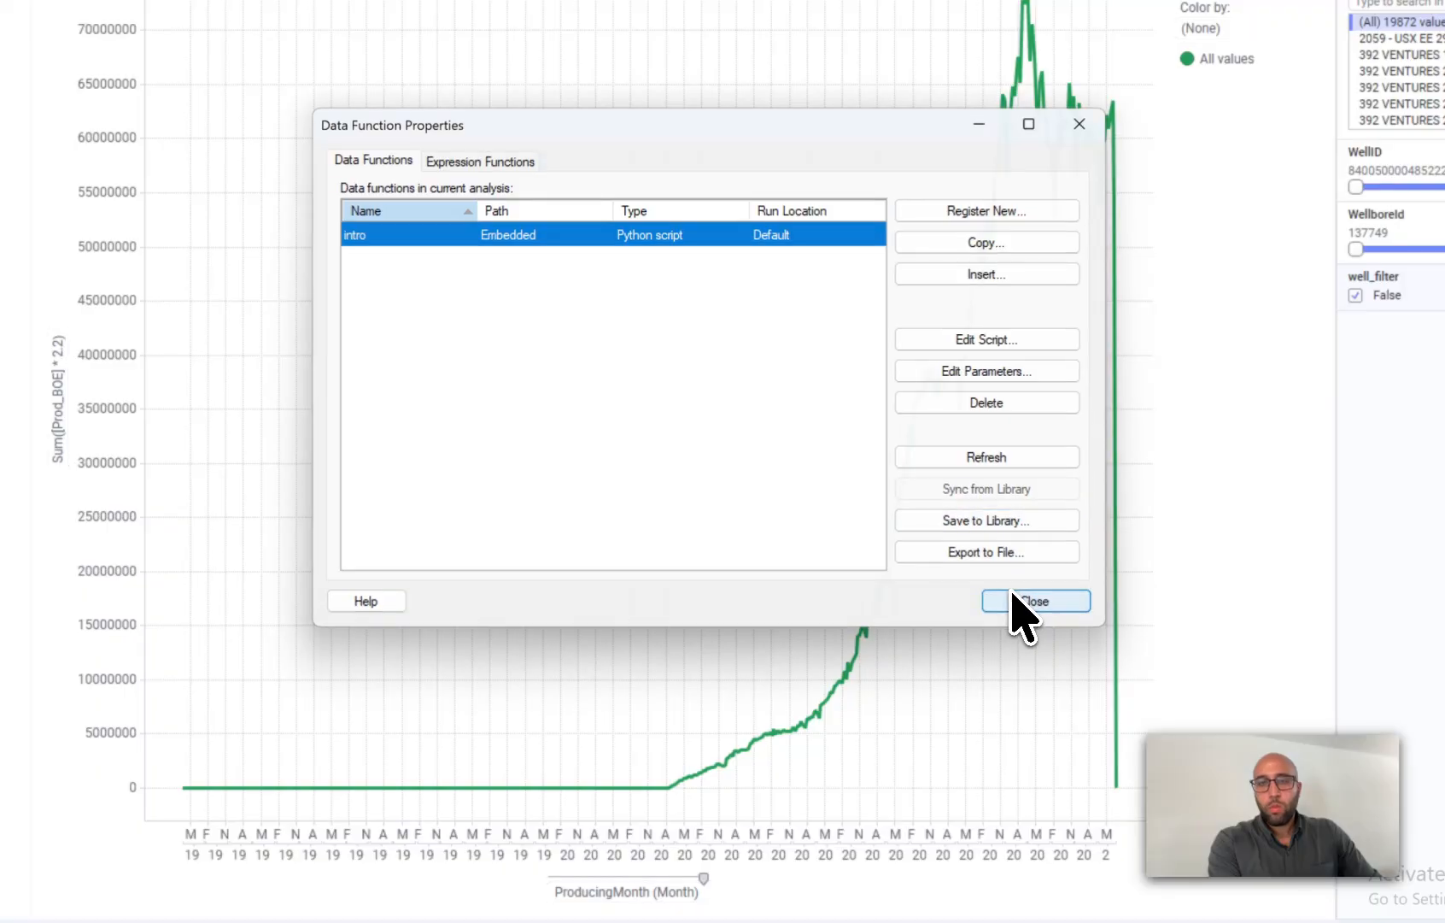
pyautogui.click(1021, 602)
# Step: Check the list of available document properties for the data function's output, and close it
pyautogui.click(177, 105)
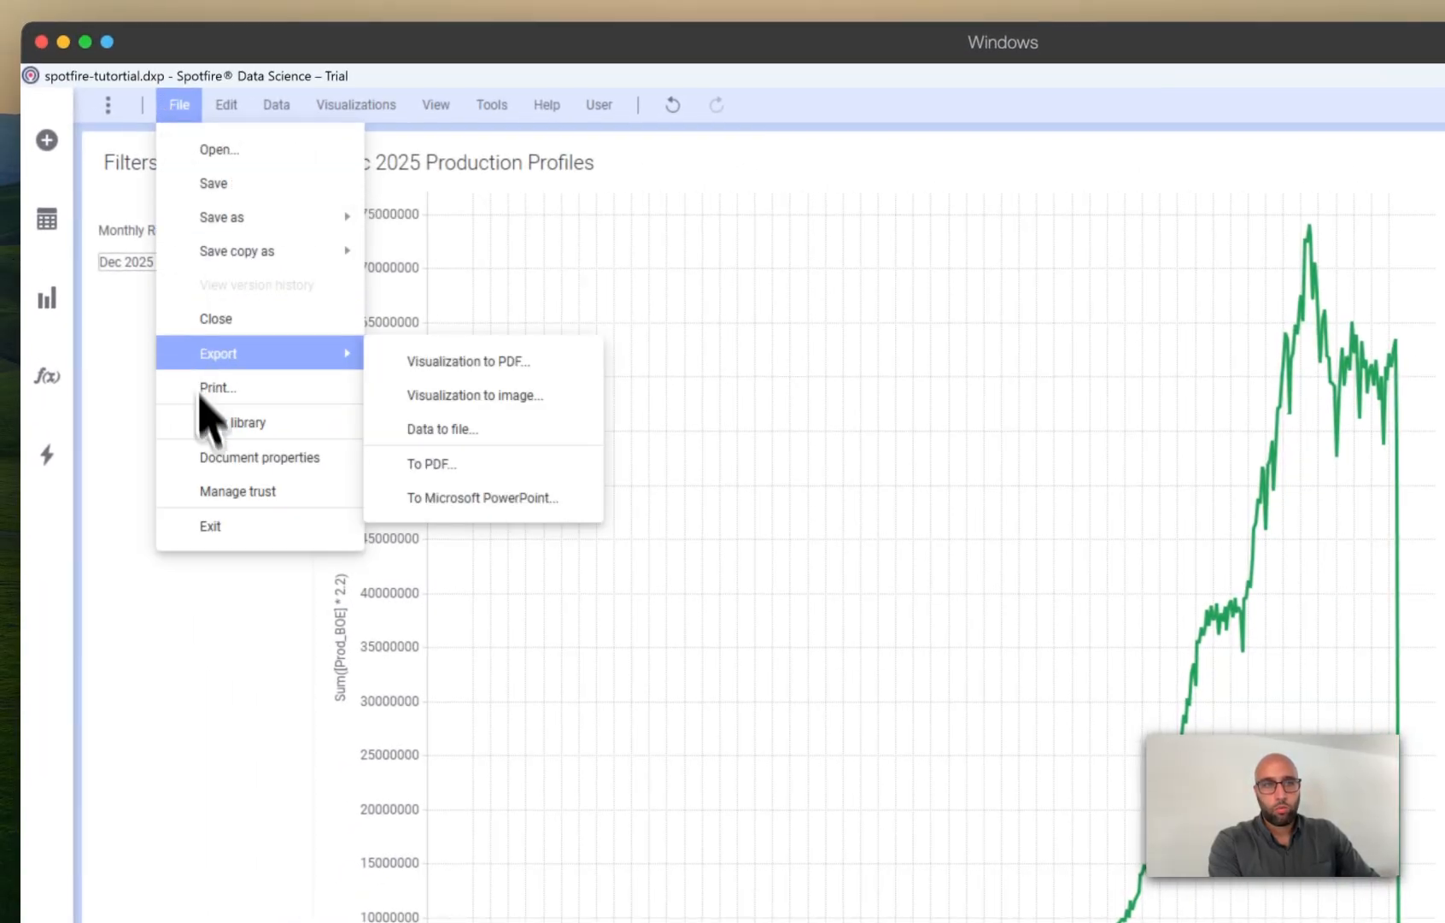
pyautogui.click(213, 459)
pyautogui.click(1008, 364)
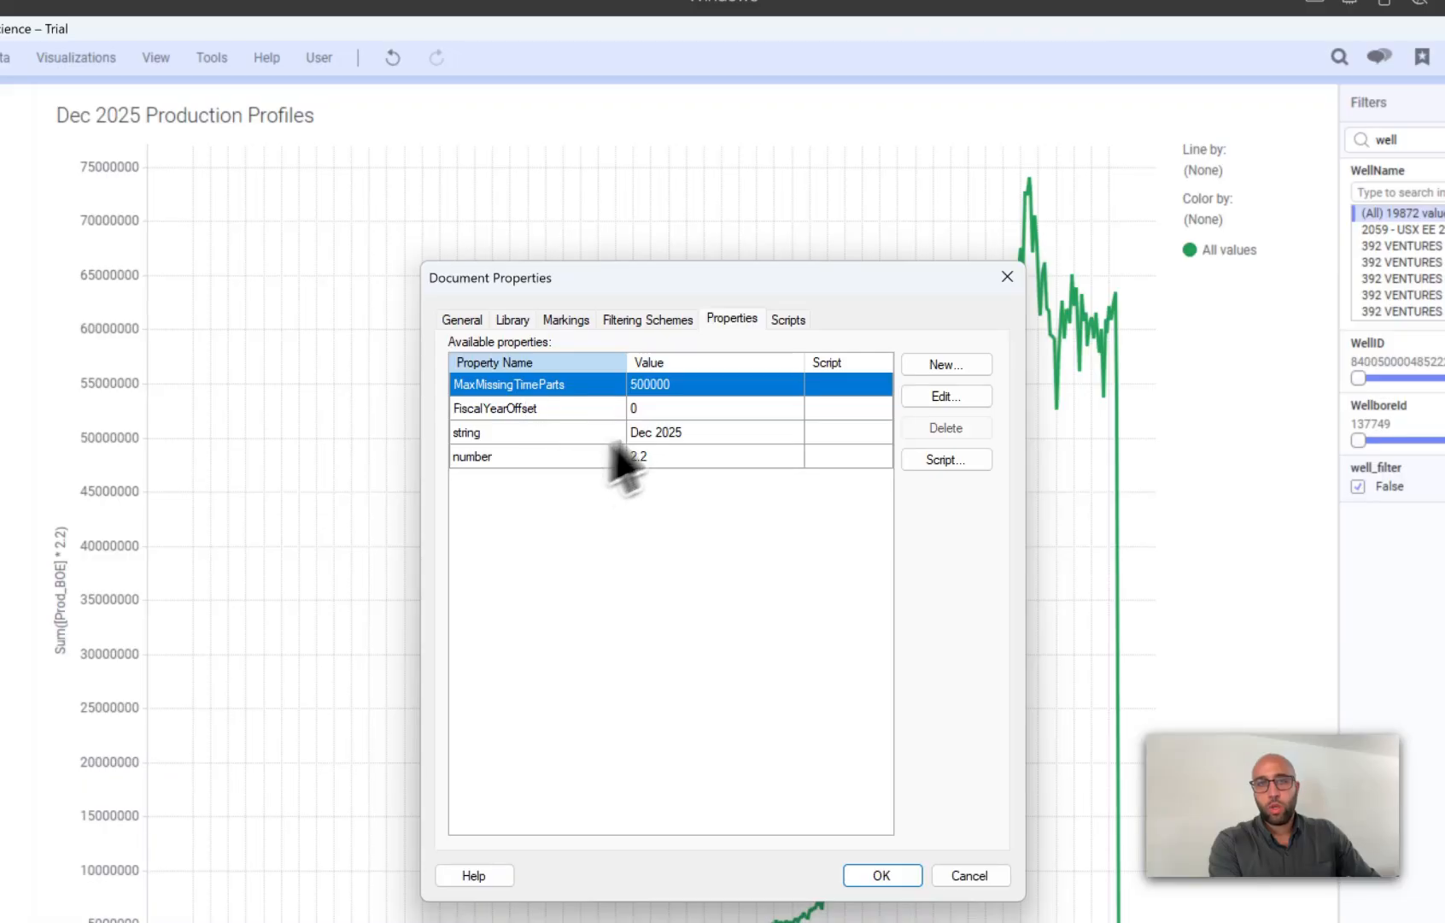
pyautogui.click(1008, 277)
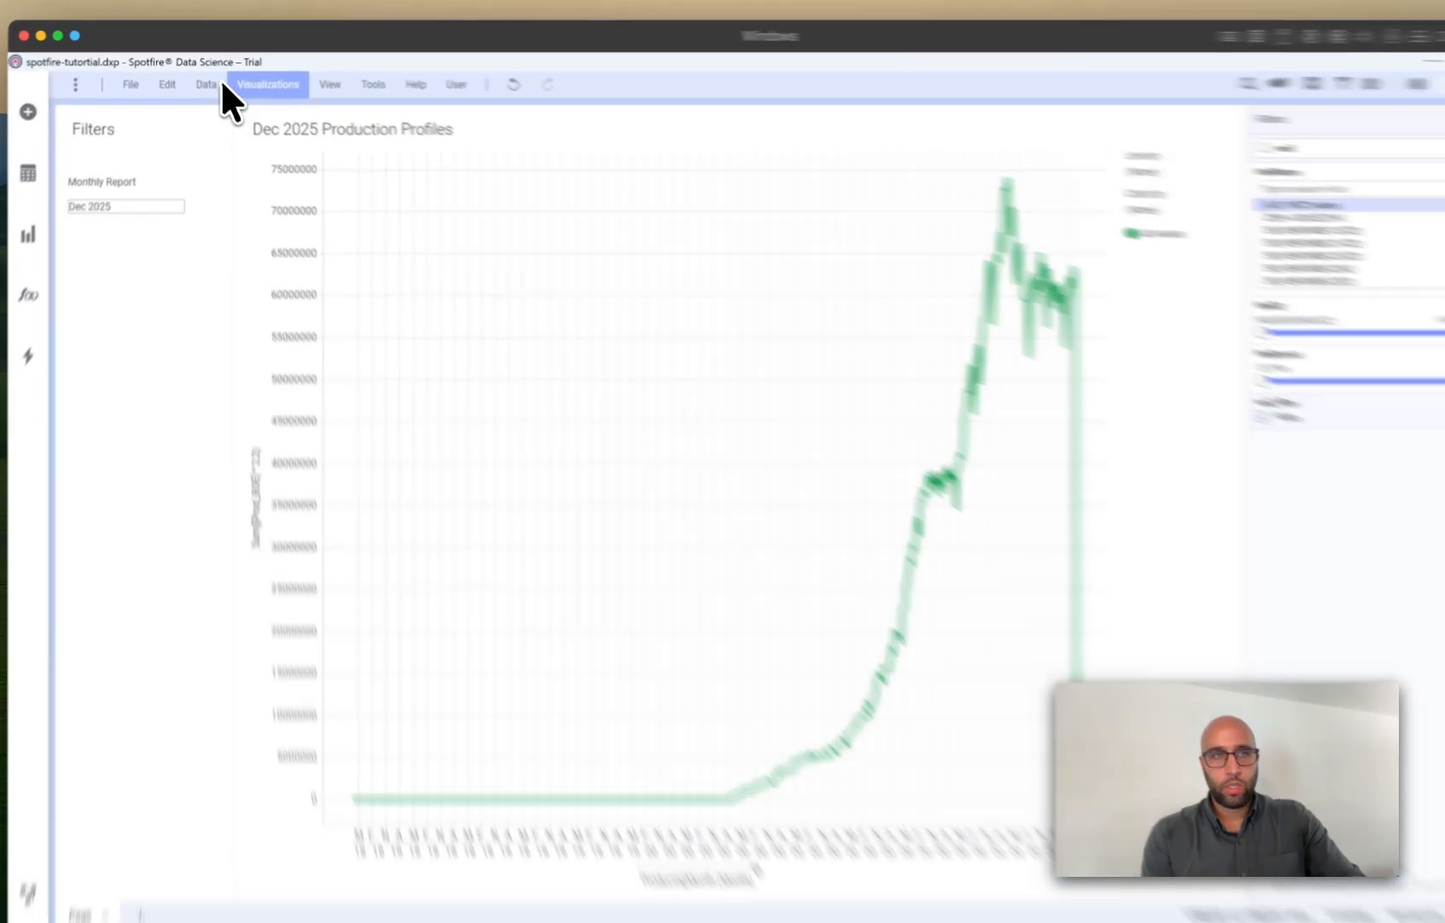
# Step: Review the script of the intro data function, focusing on the some_new_variable assignment, and close it unchanged
pyautogui.click(220, 83)
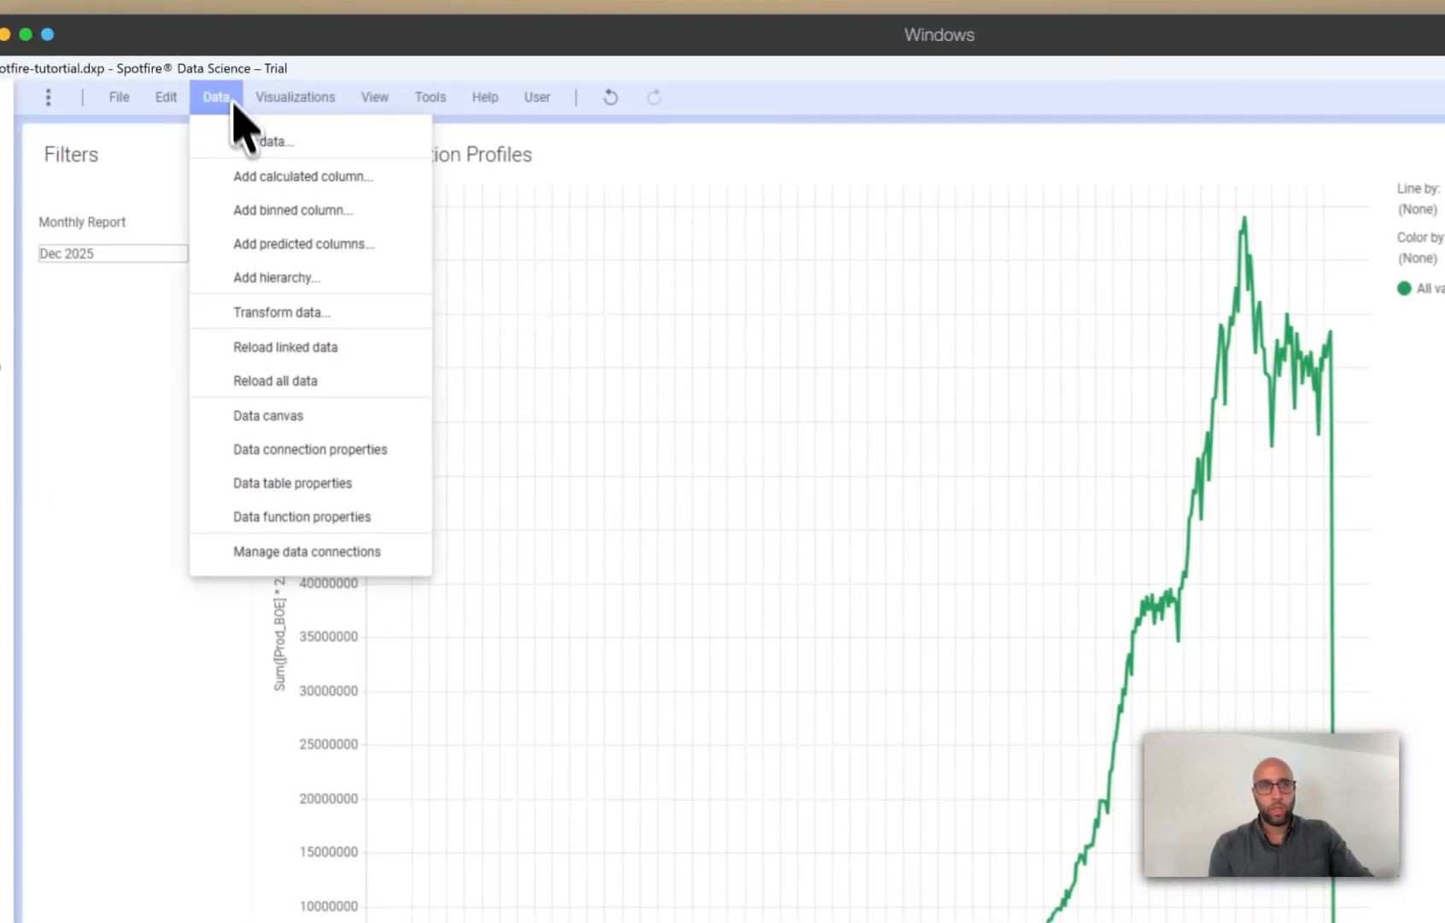
pyautogui.click(234, 410)
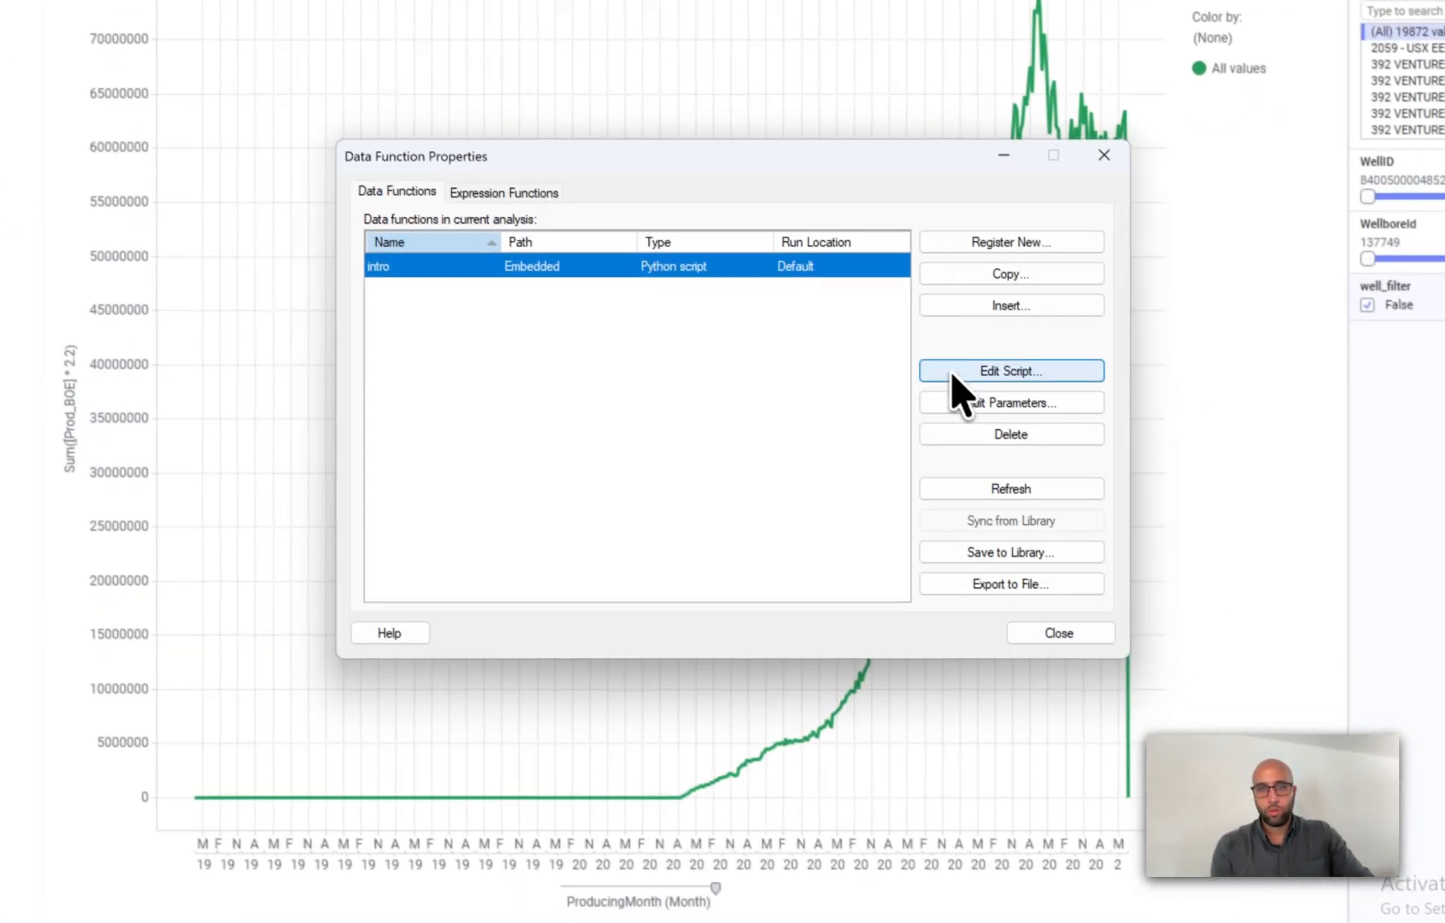
pyautogui.click(1154, 584)
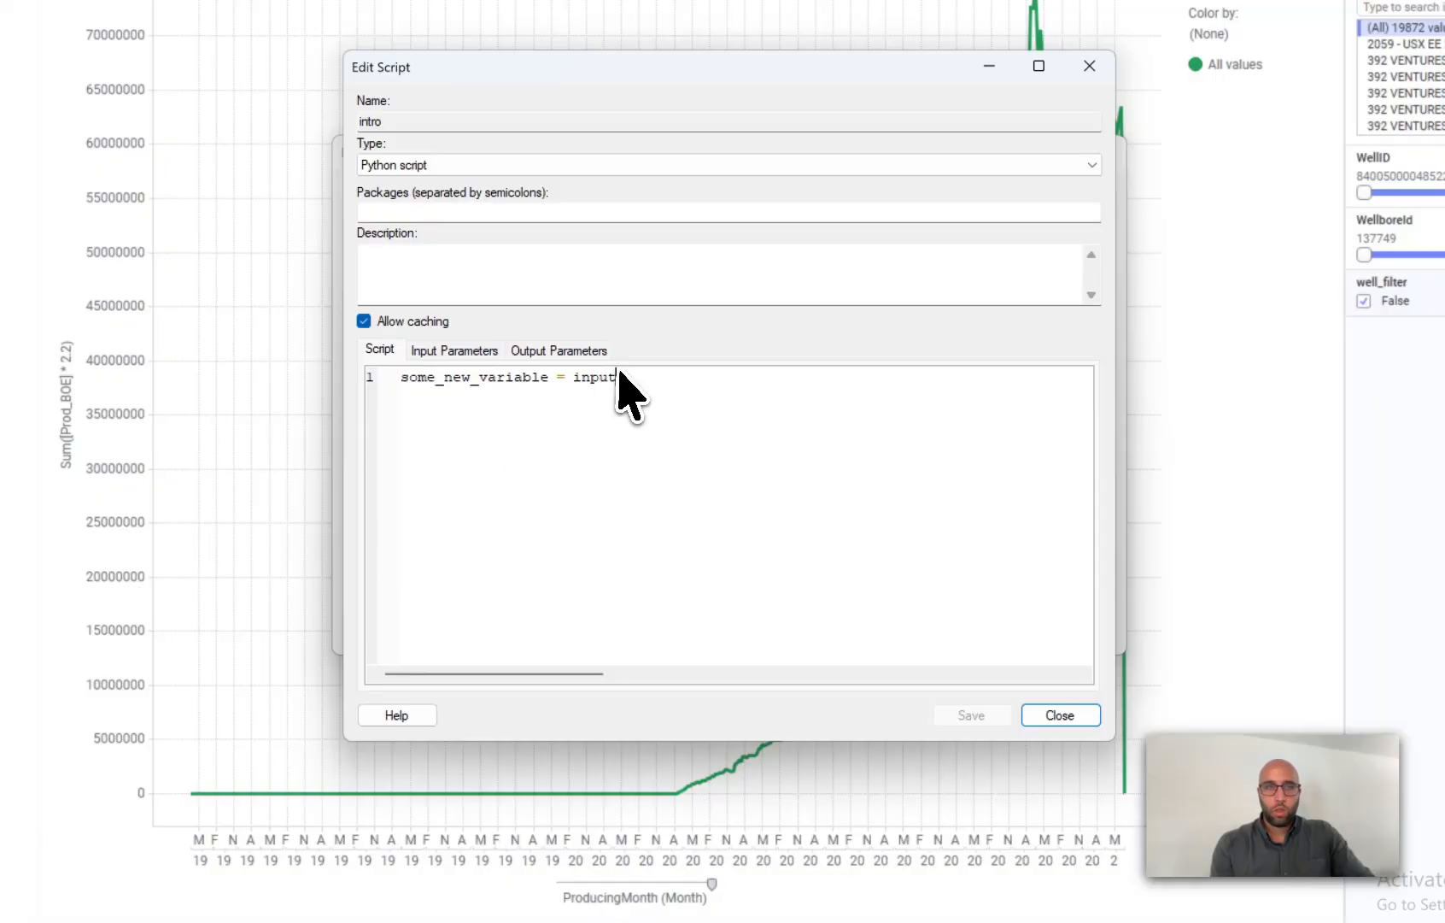
pyautogui.moveTo(623, 381); pyautogui.dragTo(390, 403)
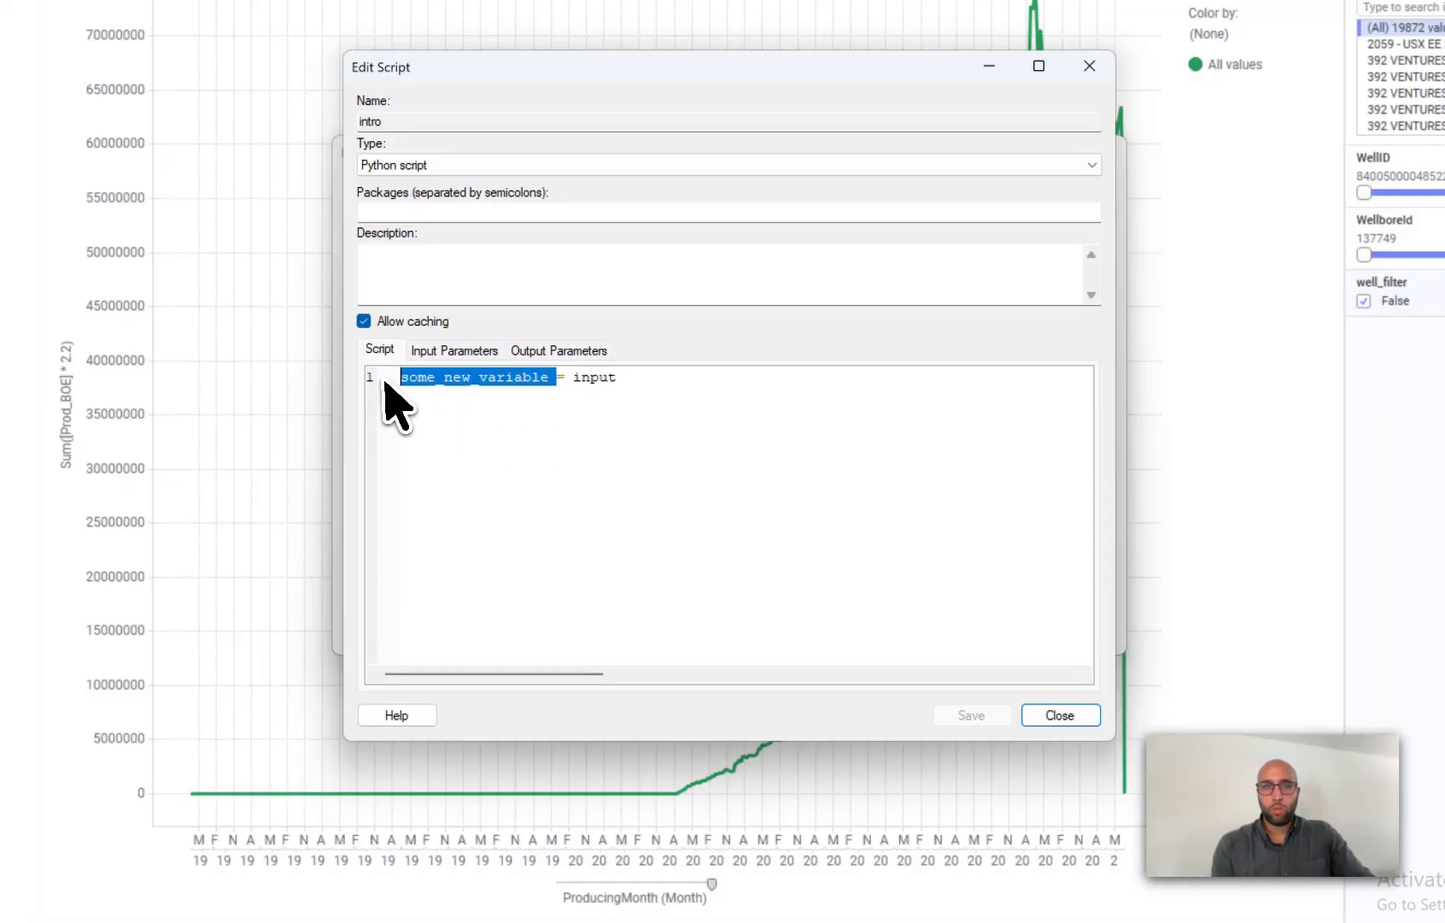
pyautogui.click(1060, 715)
pyautogui.click(1056, 632)
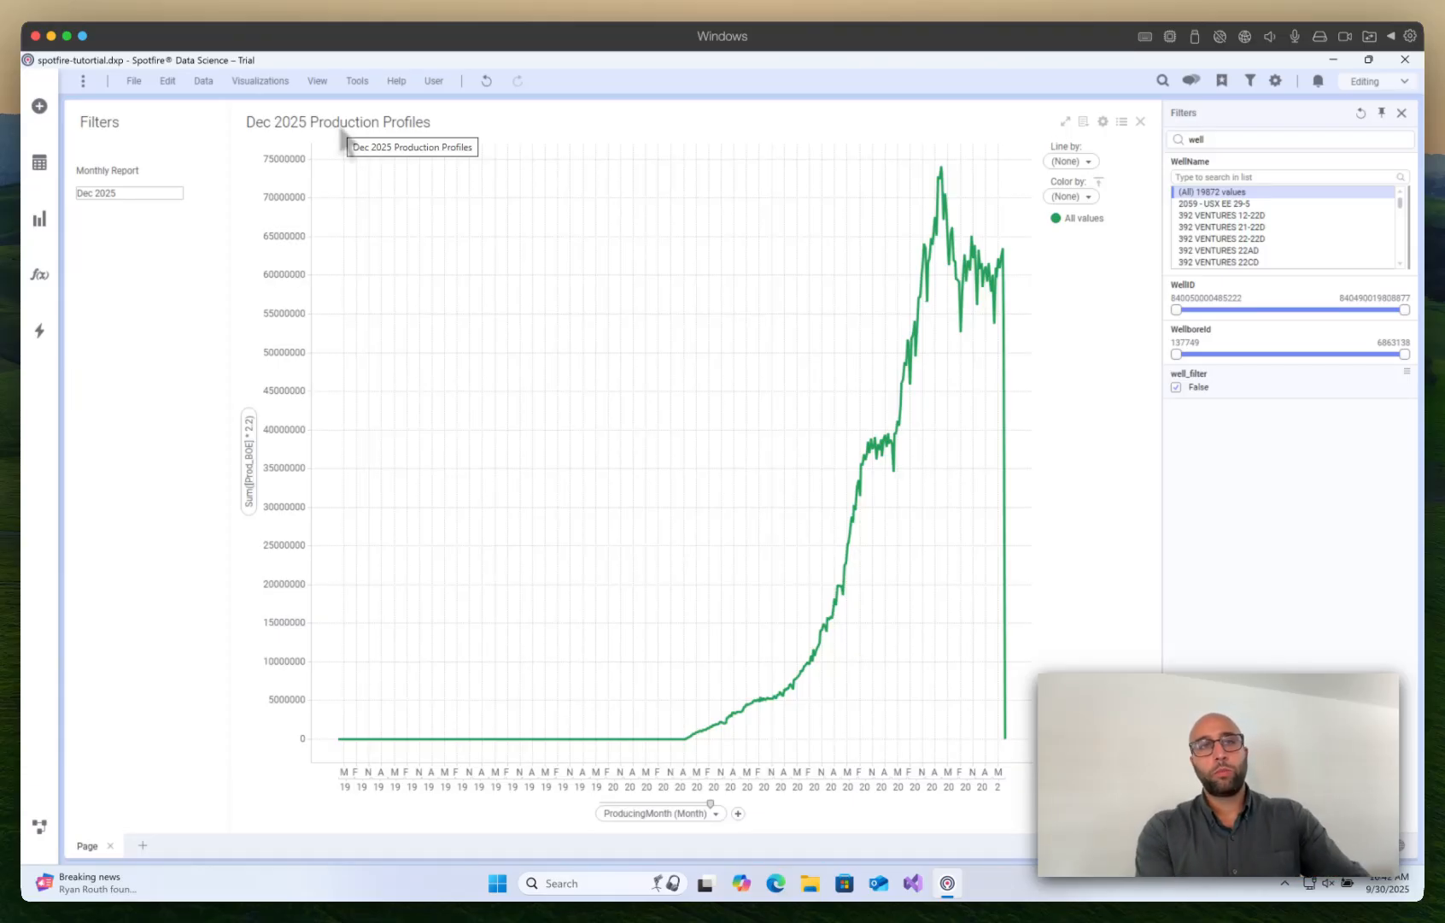
# Step: Examine the outputResult, number and string entries and their values in the document properties list
pyautogui.click(132, 79)
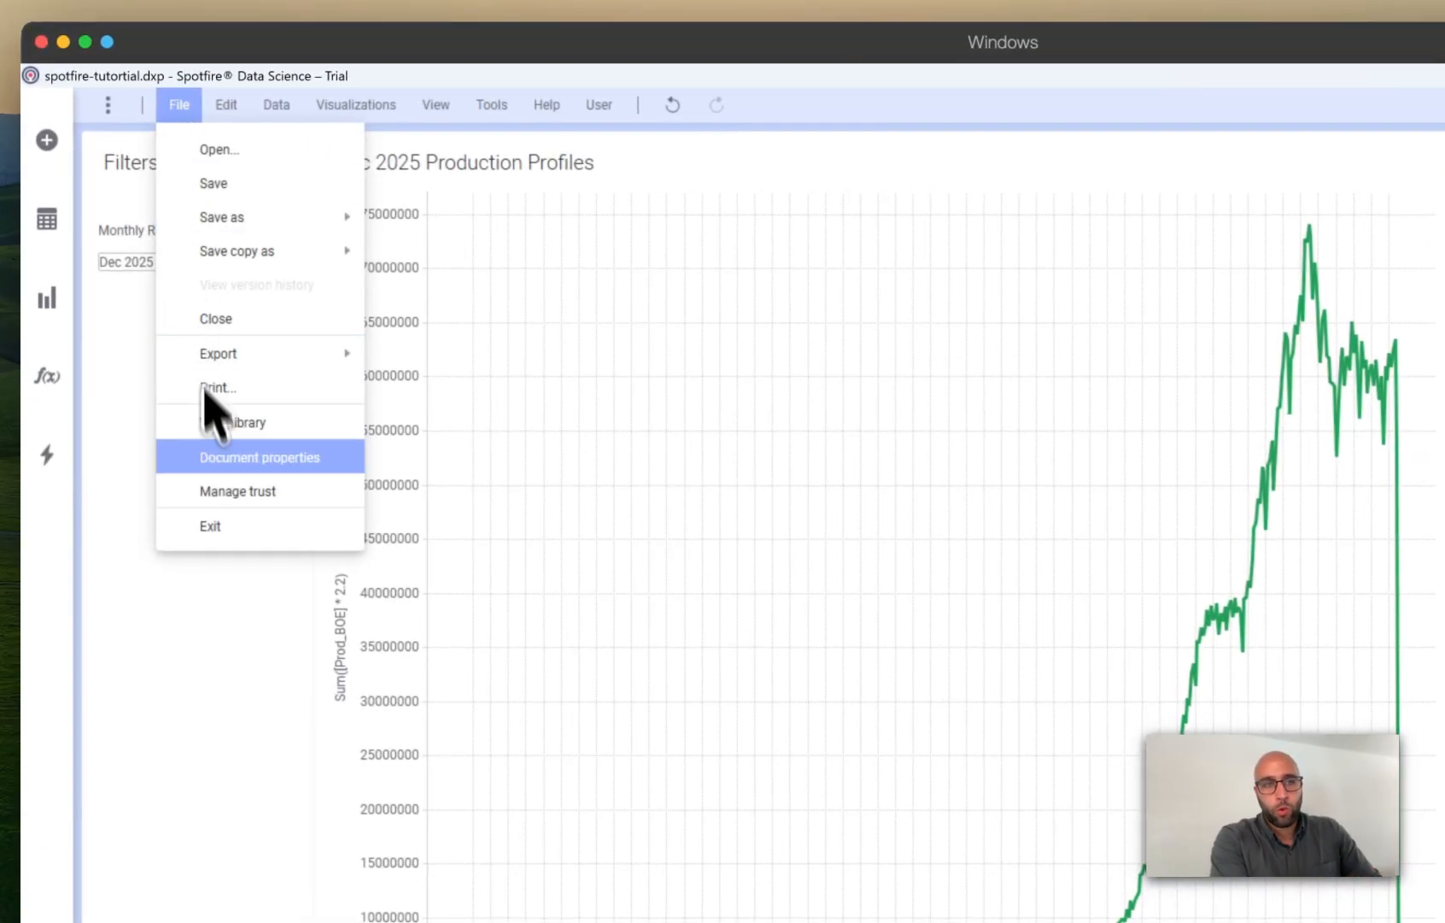
pyautogui.click(214, 458)
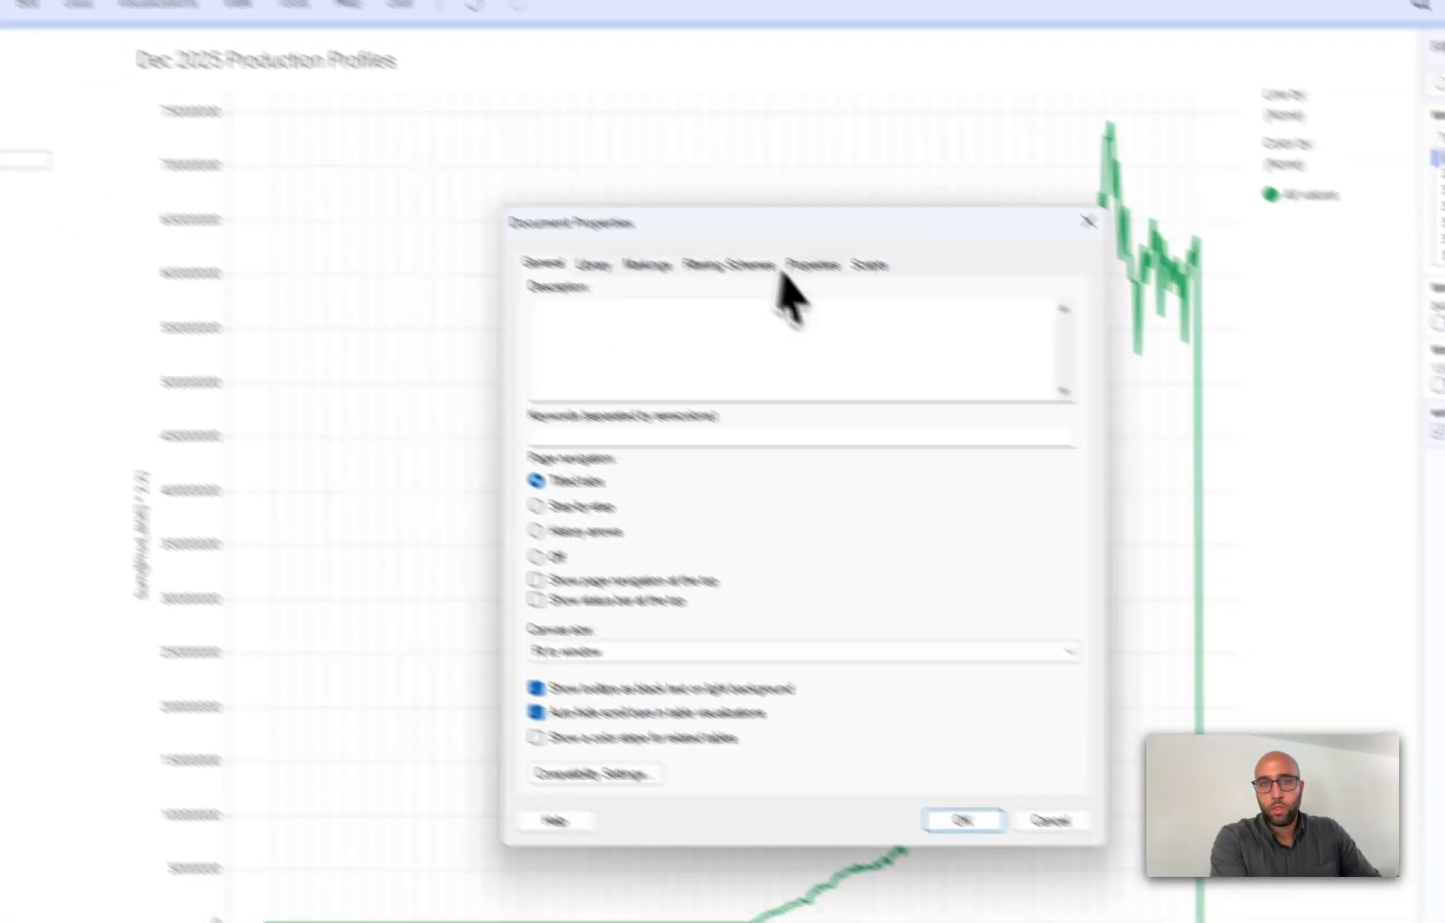
pyautogui.click(1021, 369)
pyautogui.moveTo(958, 333); pyautogui.dragTo(809, 267)
pyautogui.moveTo(544, 131); pyautogui.dragTo(528, 124)
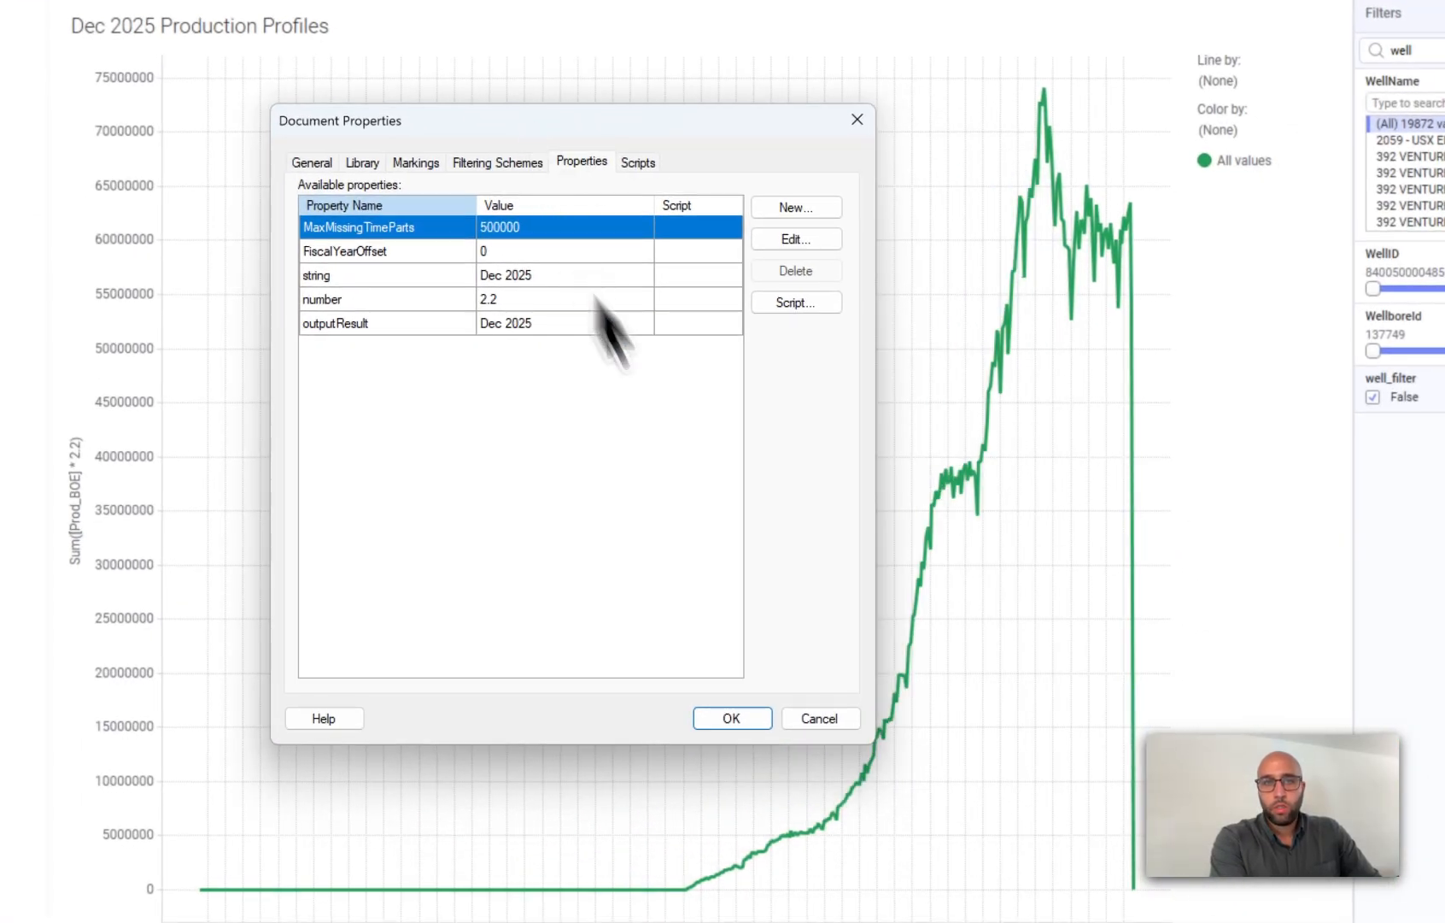
pyautogui.click(456, 299)
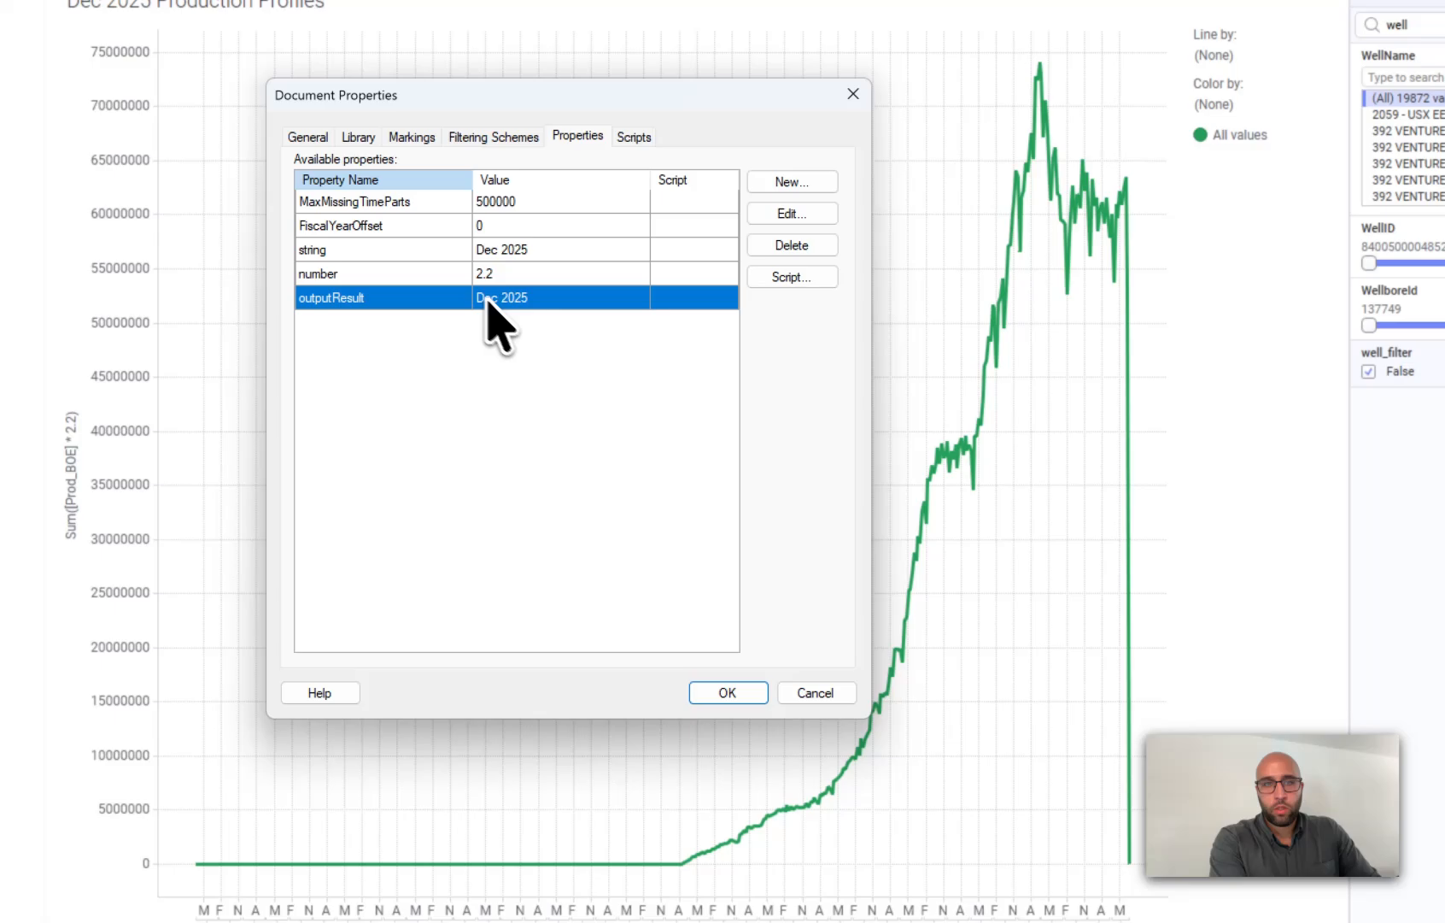
pyautogui.click(434, 278)
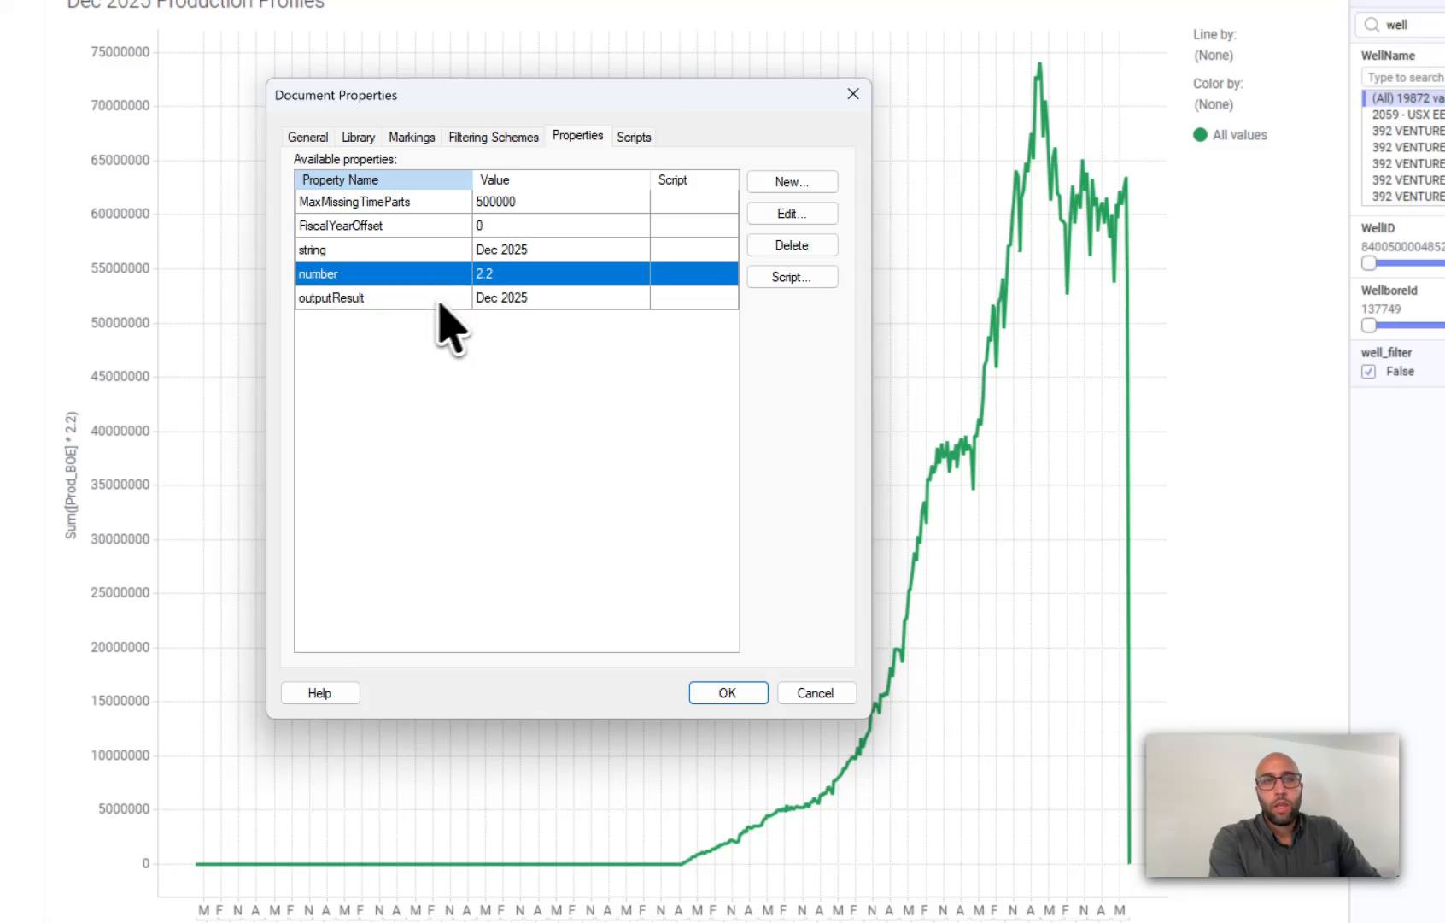
pyautogui.click(387, 253)
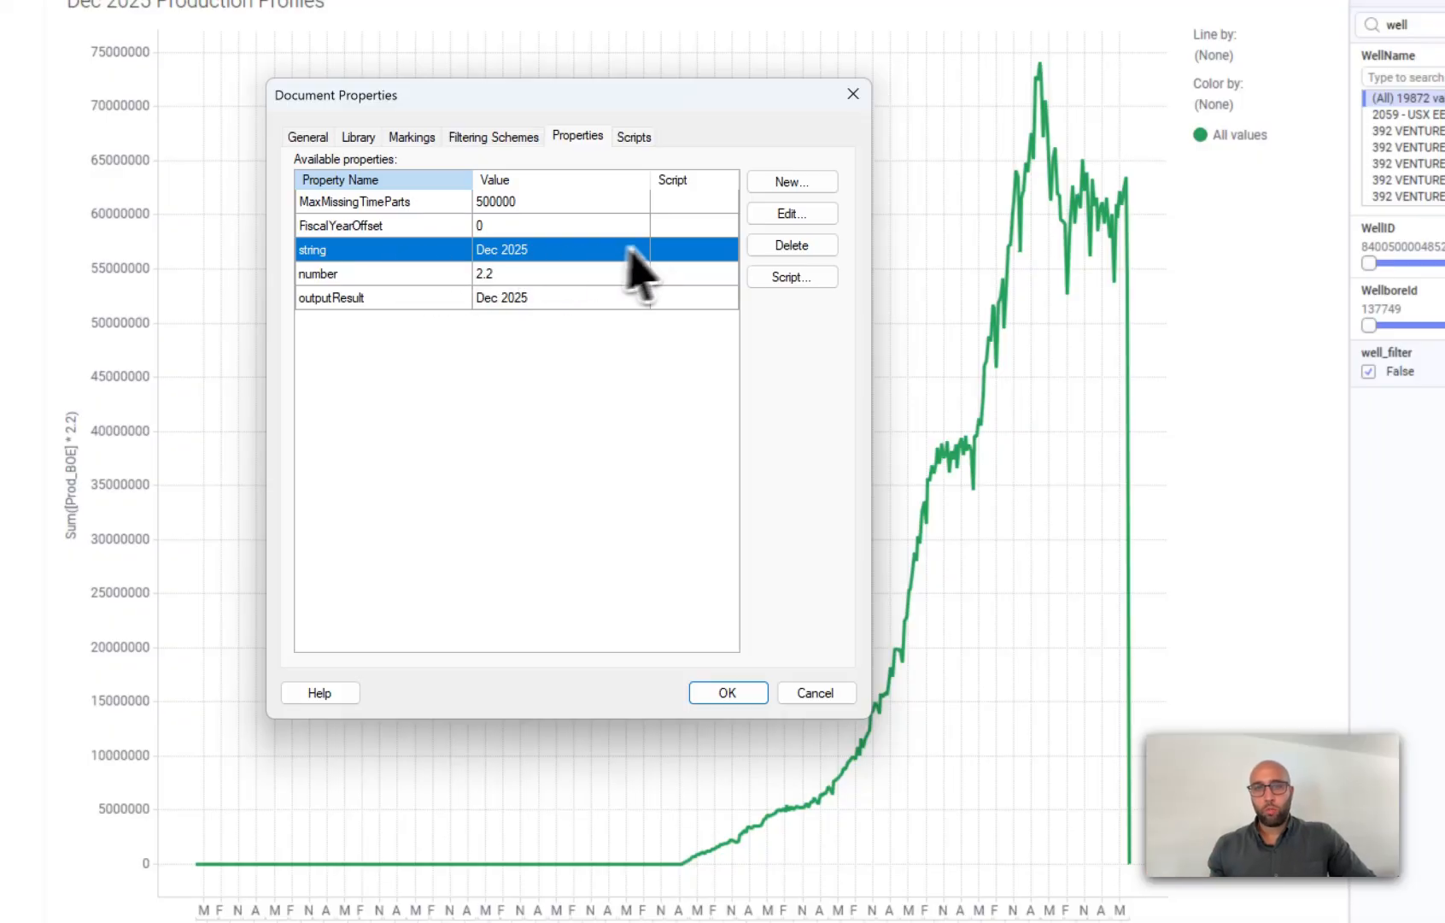
pyautogui.click(774, 285)
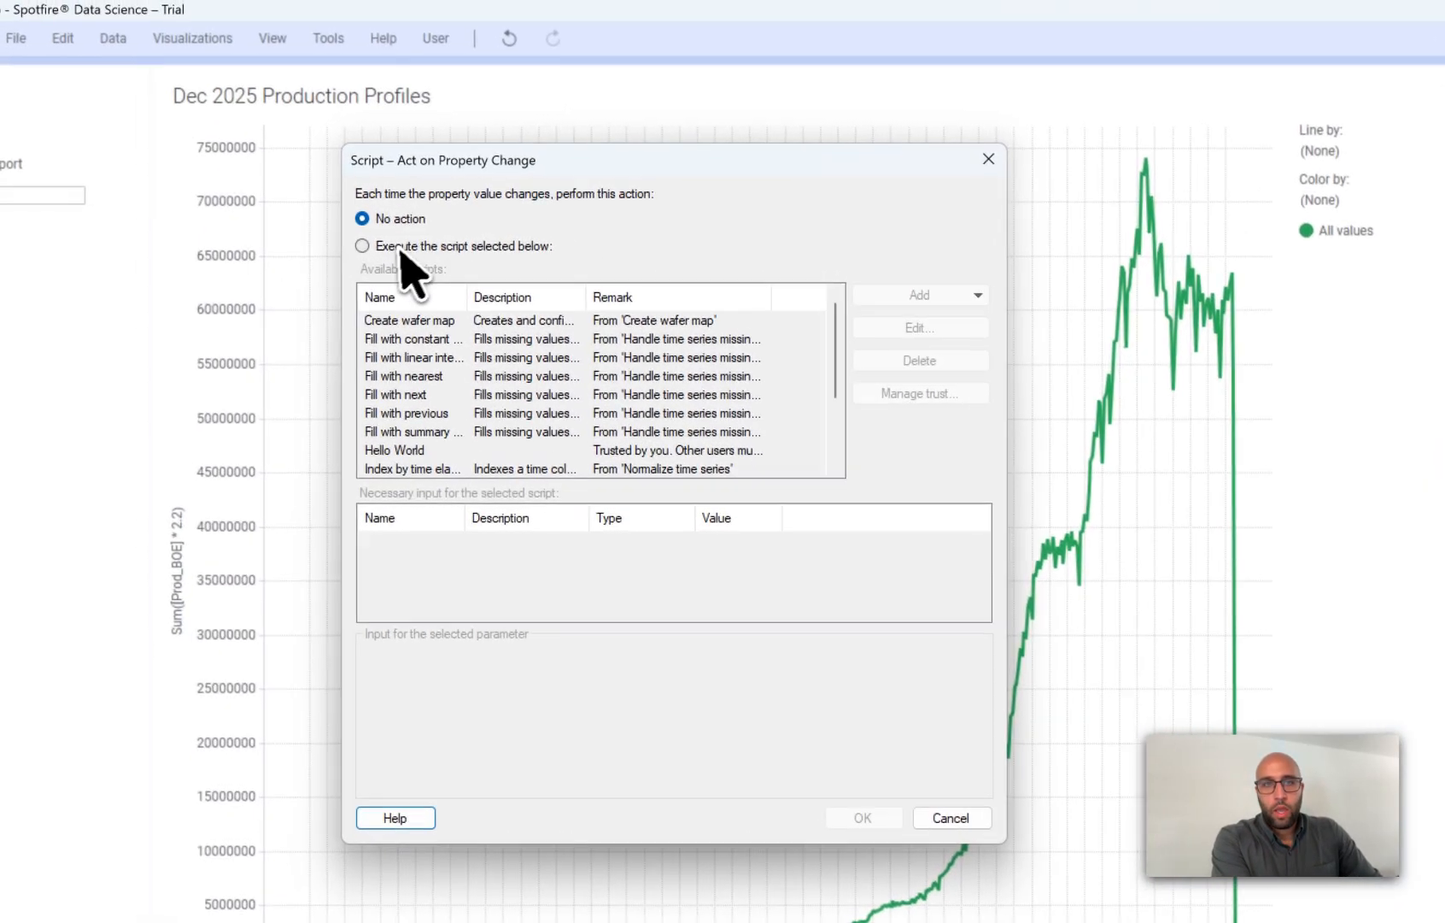
pyautogui.click(299, 150)
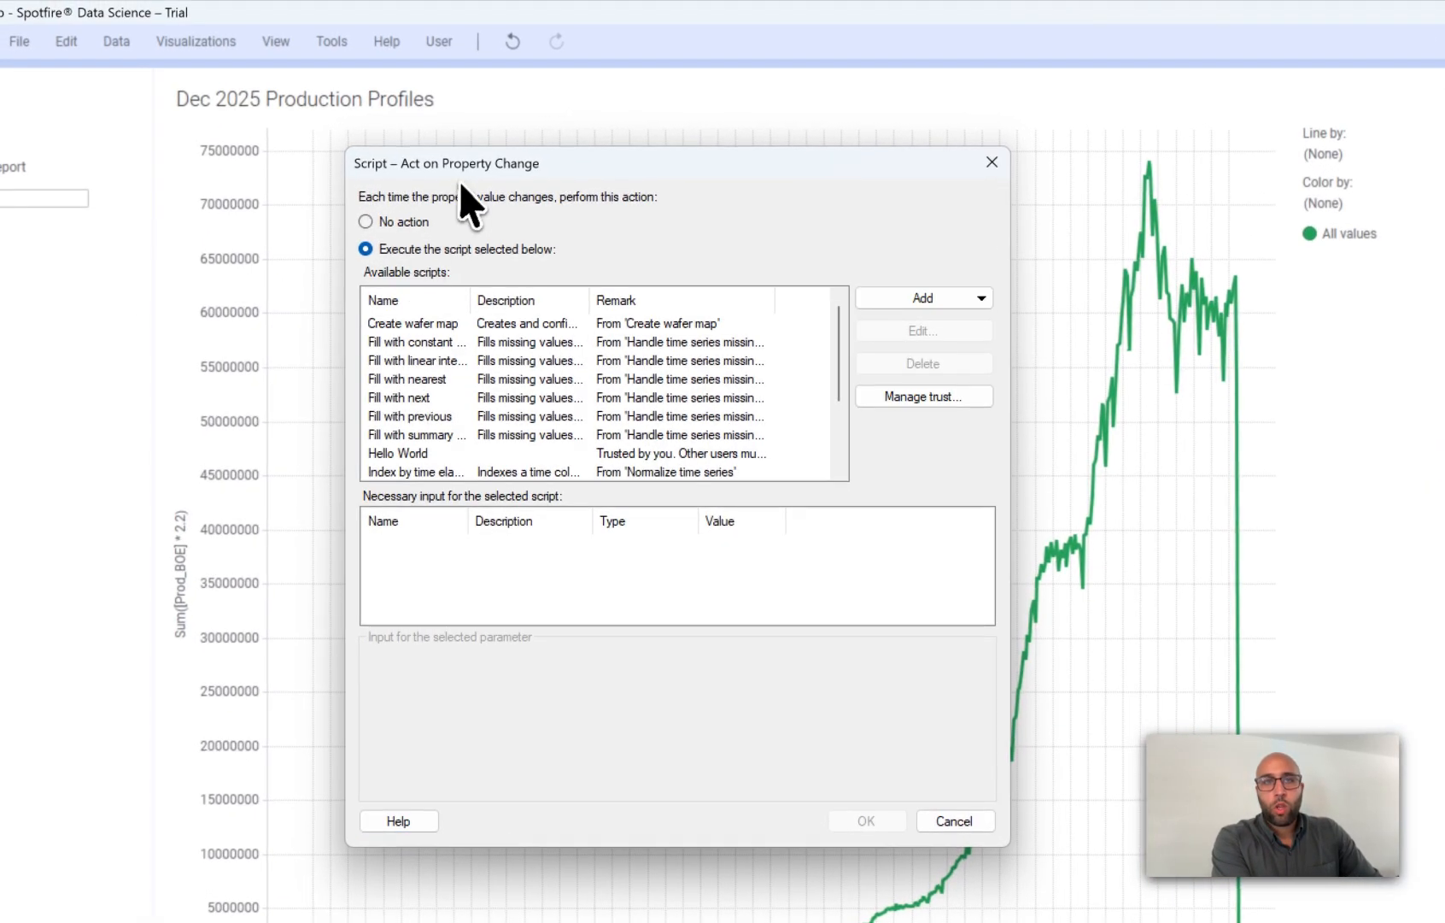
pyautogui.scroll(-2, 435, 402)
pyautogui.click(419, 362)
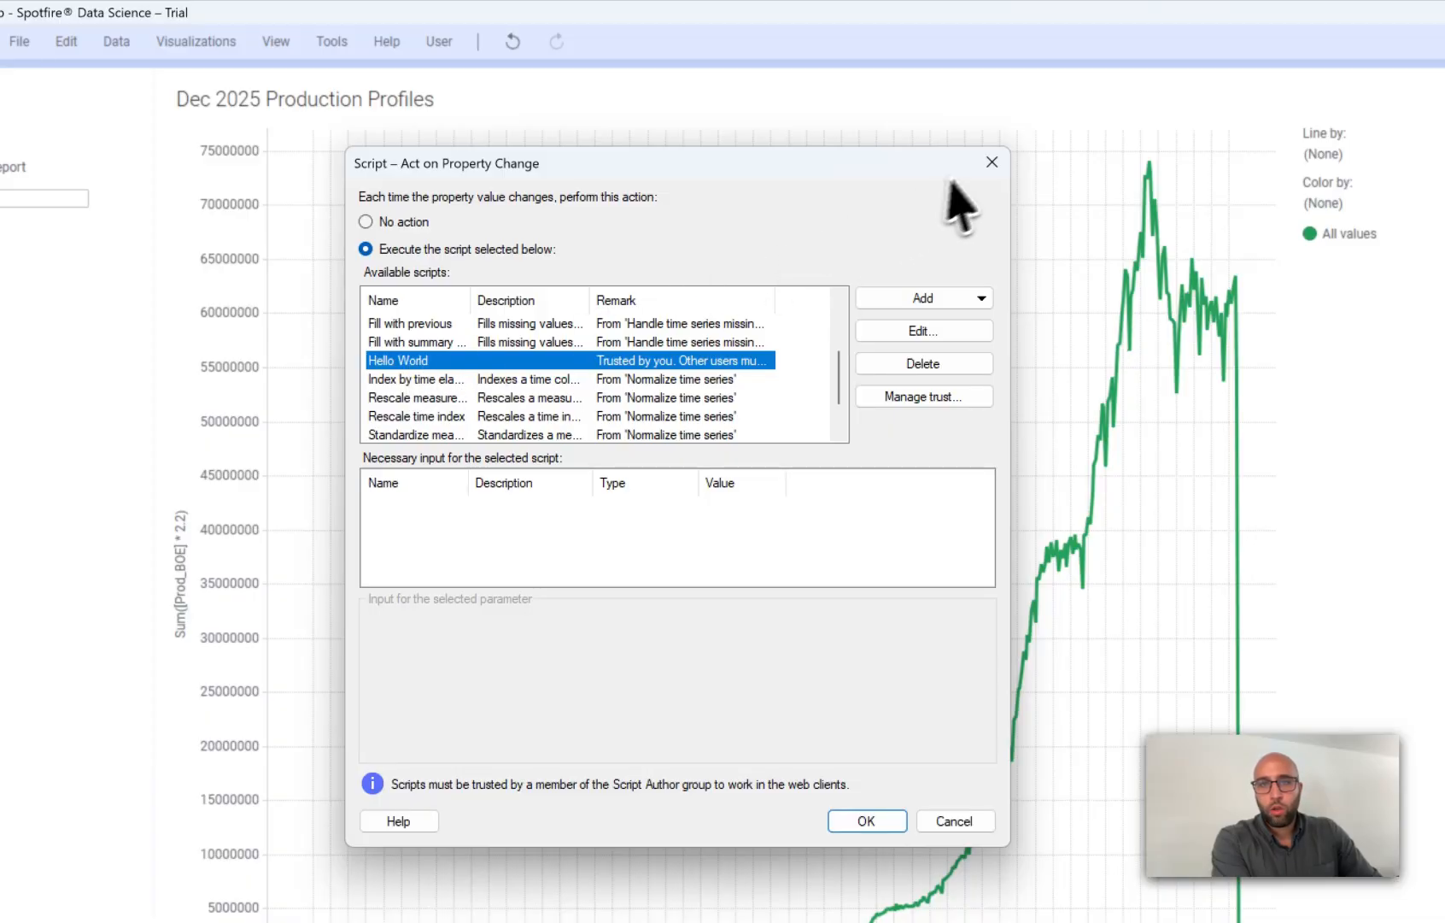
pyautogui.click(989, 164)
# Step: Review the code of the Hello World IronPython script in the document's scripts, and close it unchanged
pyautogui.click(736, 235)
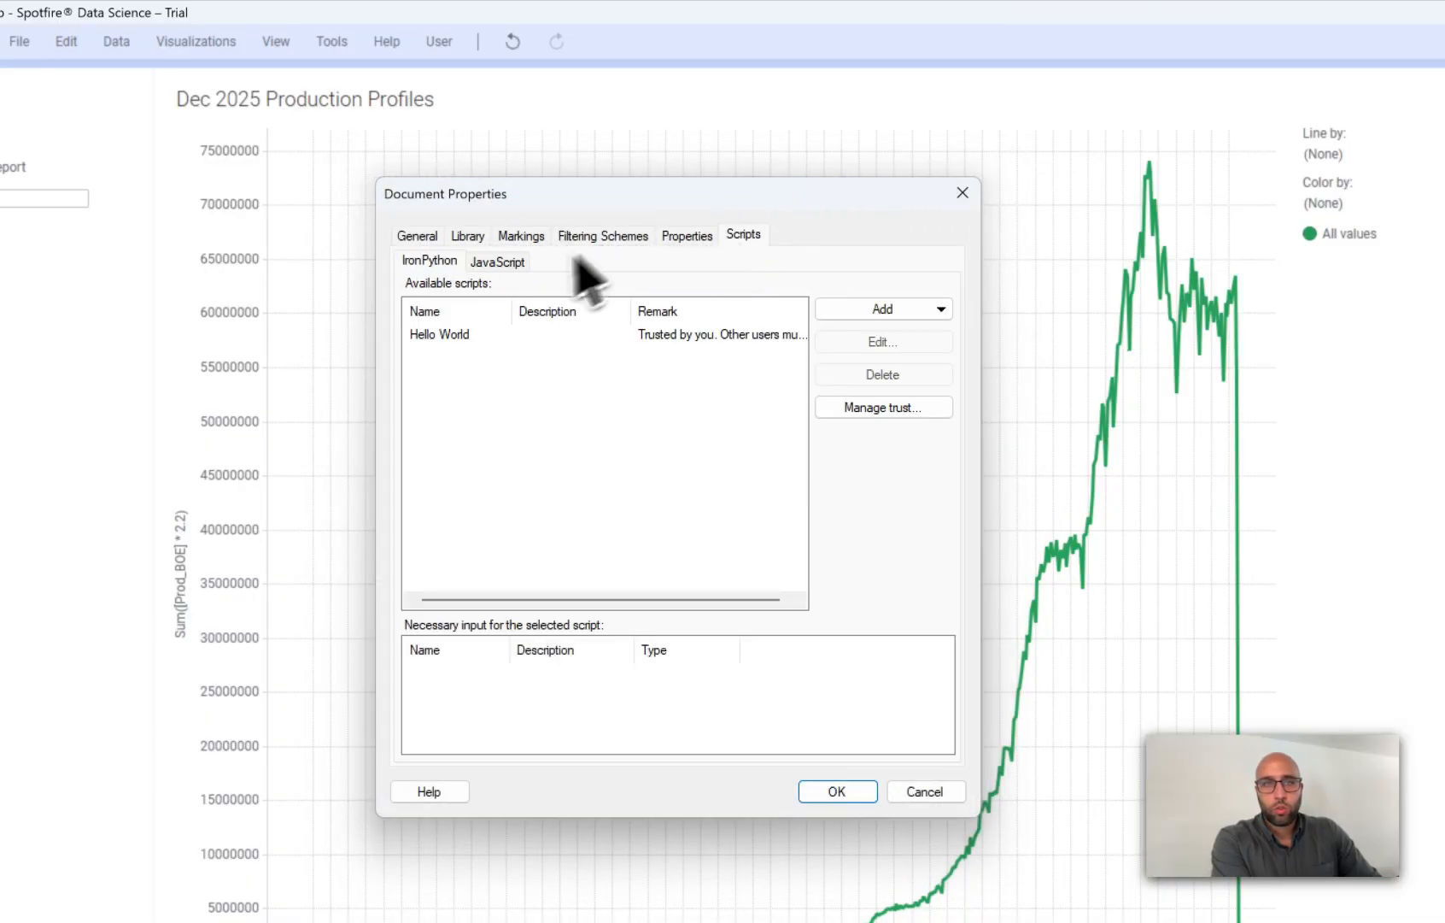
pyautogui.click(504, 335)
pyautogui.click(852, 342)
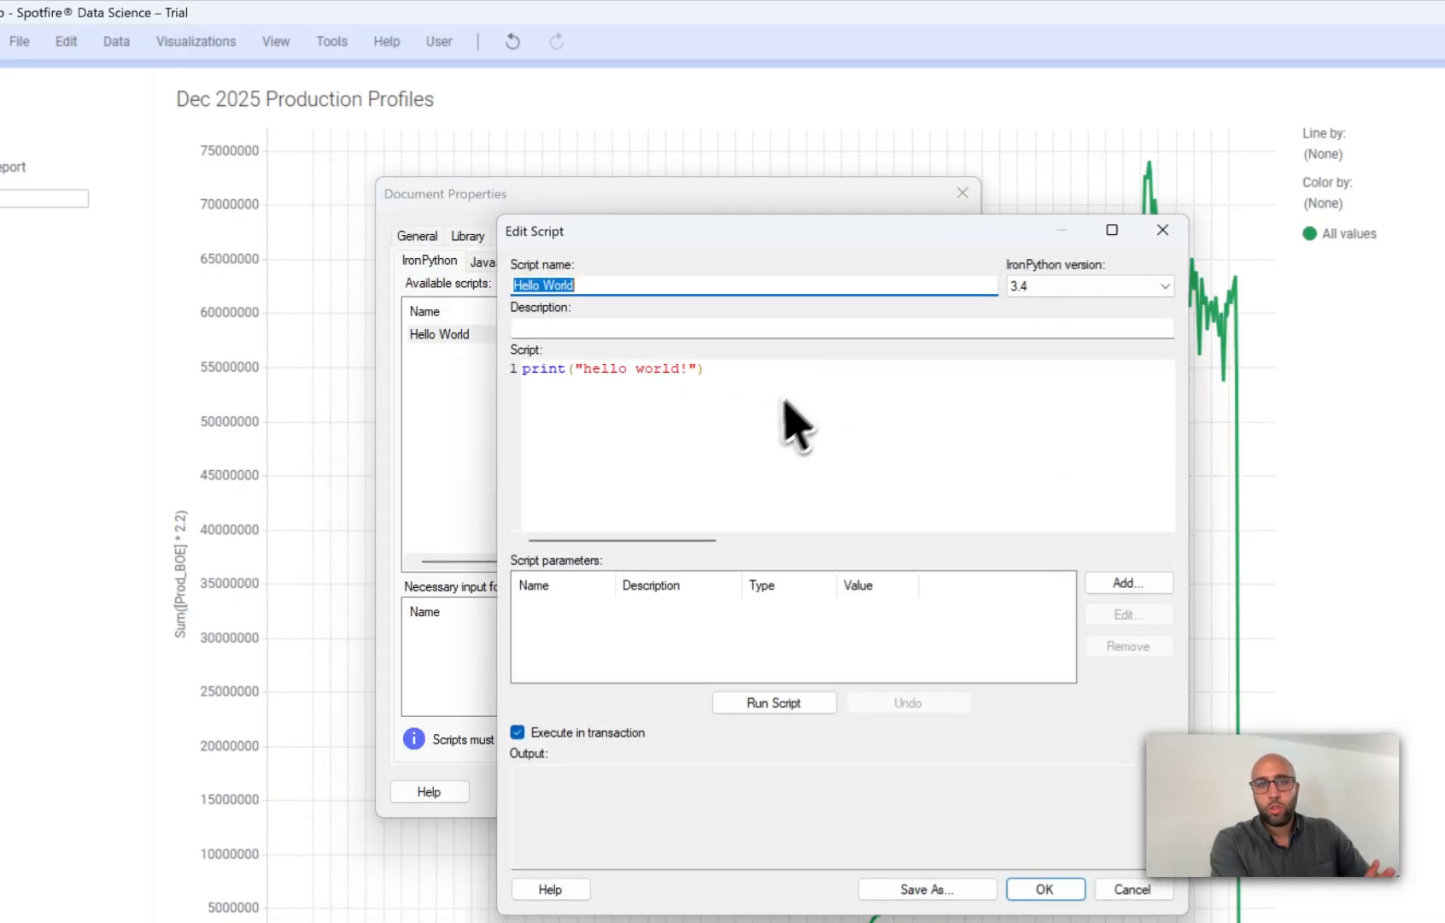
pyautogui.click(827, 415)
pyautogui.tripleClick(871, 412)
pyautogui.click(870, 406)
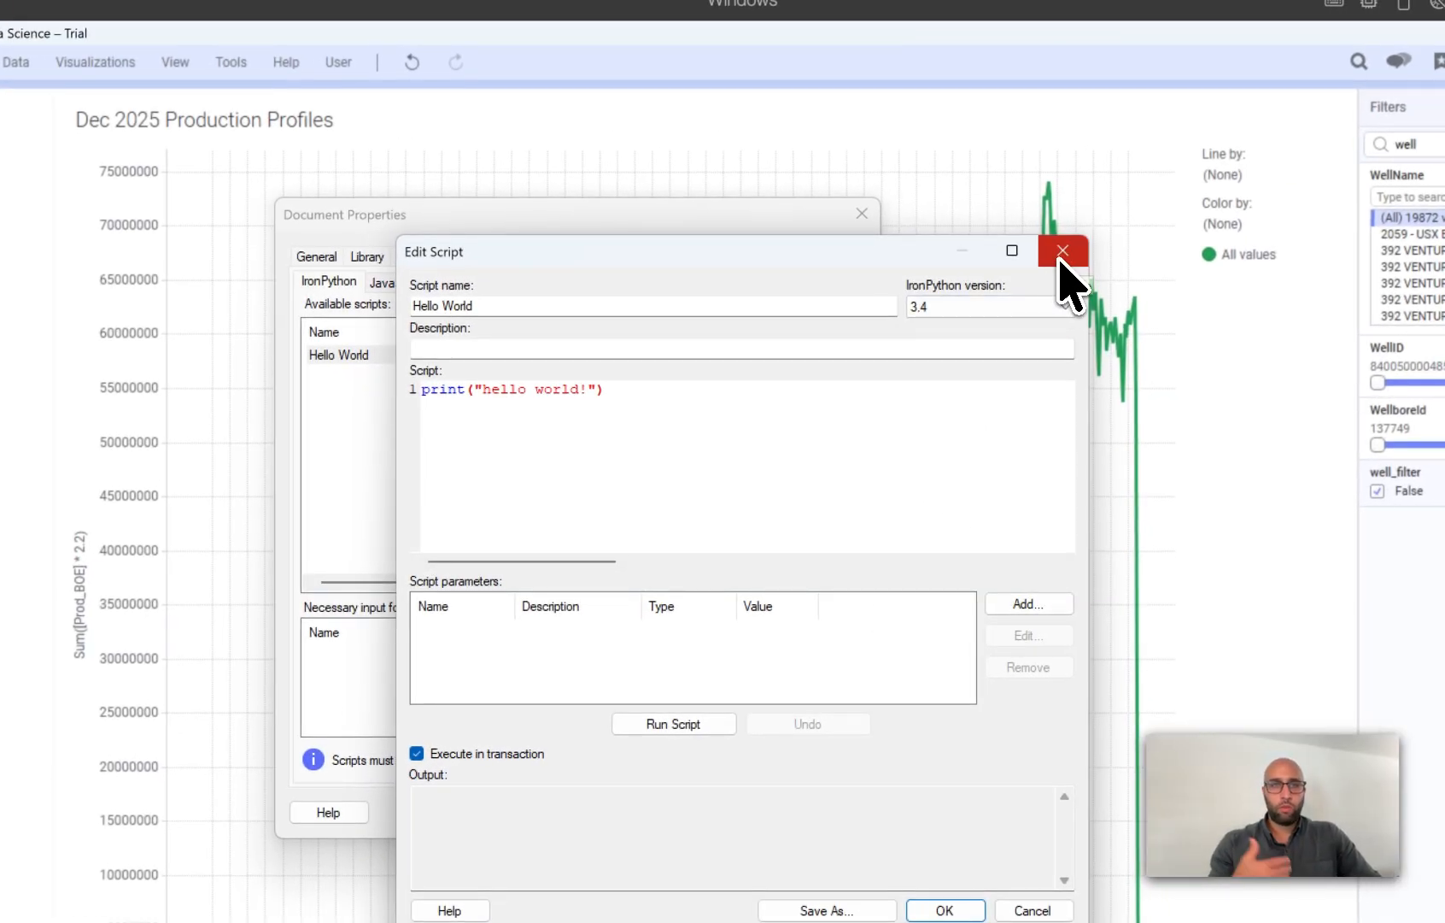
pyautogui.click(1064, 256)
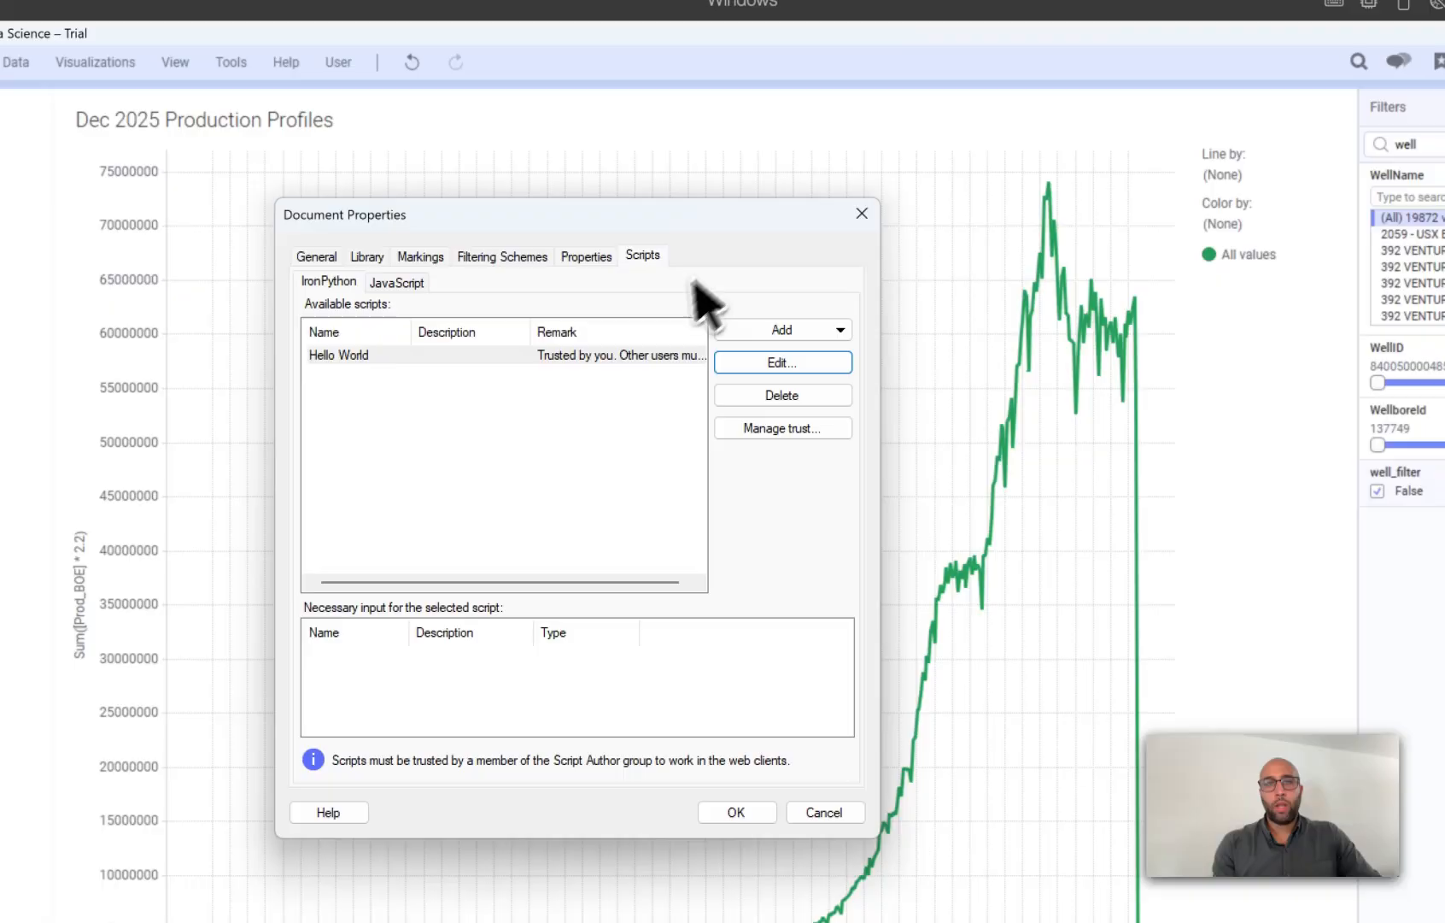
pyautogui.click(599, 359)
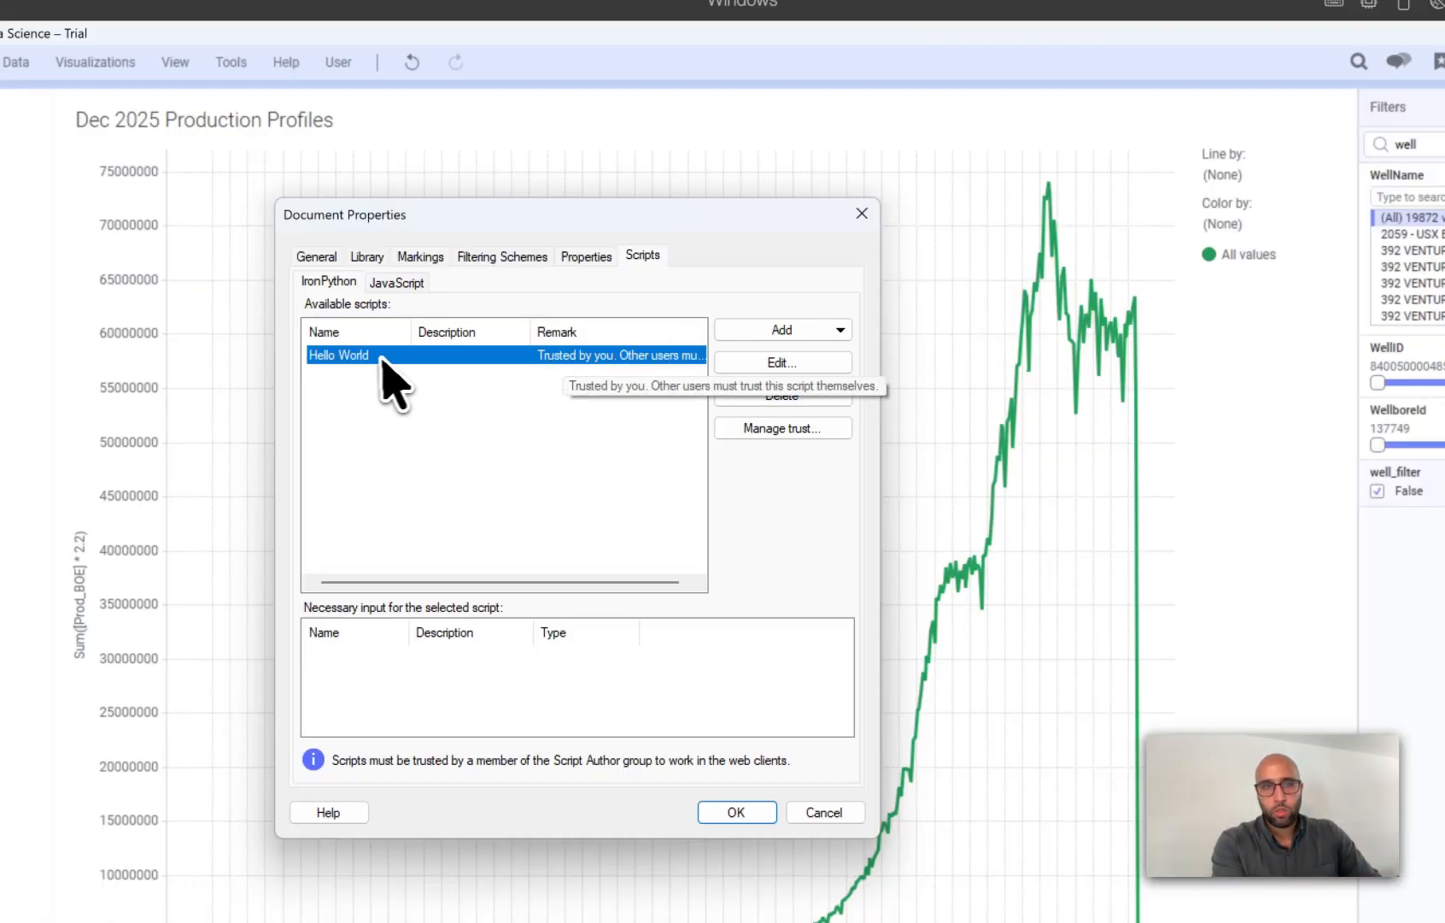
# Step: Set the string document property to execute the Hello World script each time its value changes, and apply the document properties
pyautogui.click(581, 257)
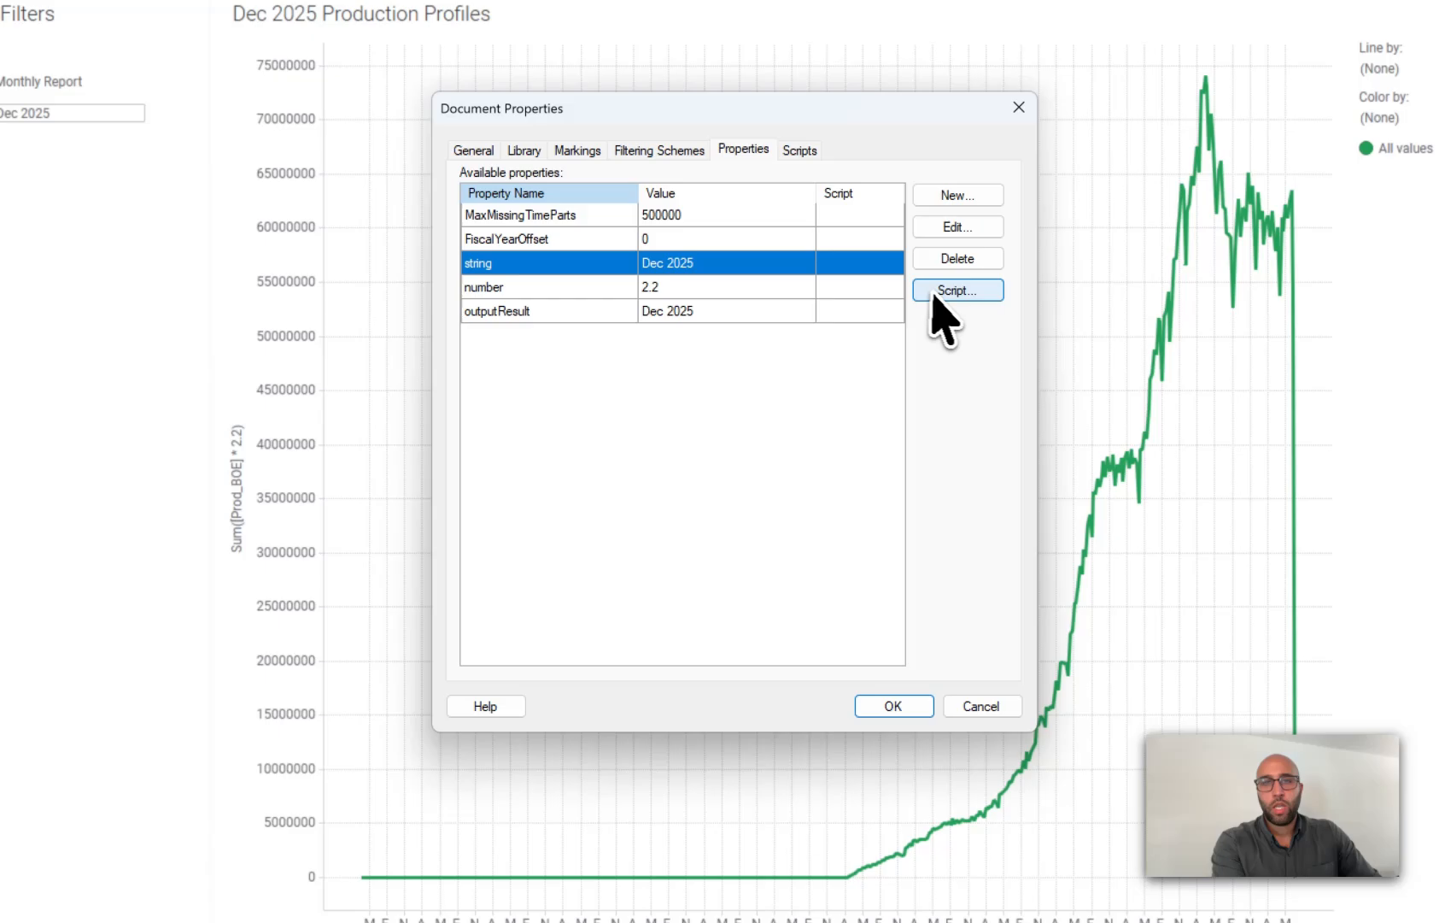
pyautogui.click(783, 401)
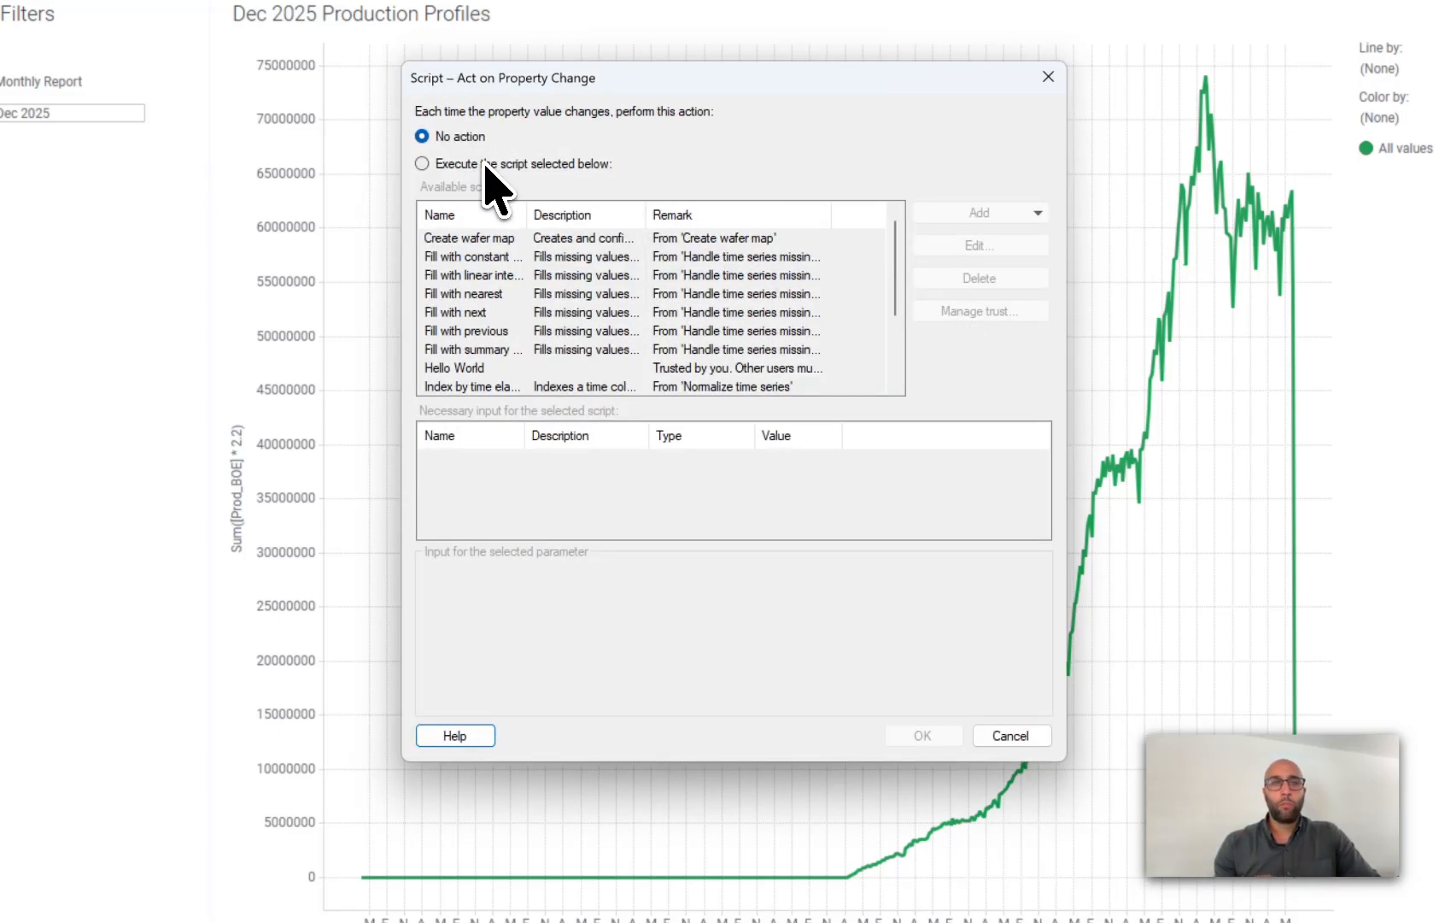
pyautogui.click(485, 165)
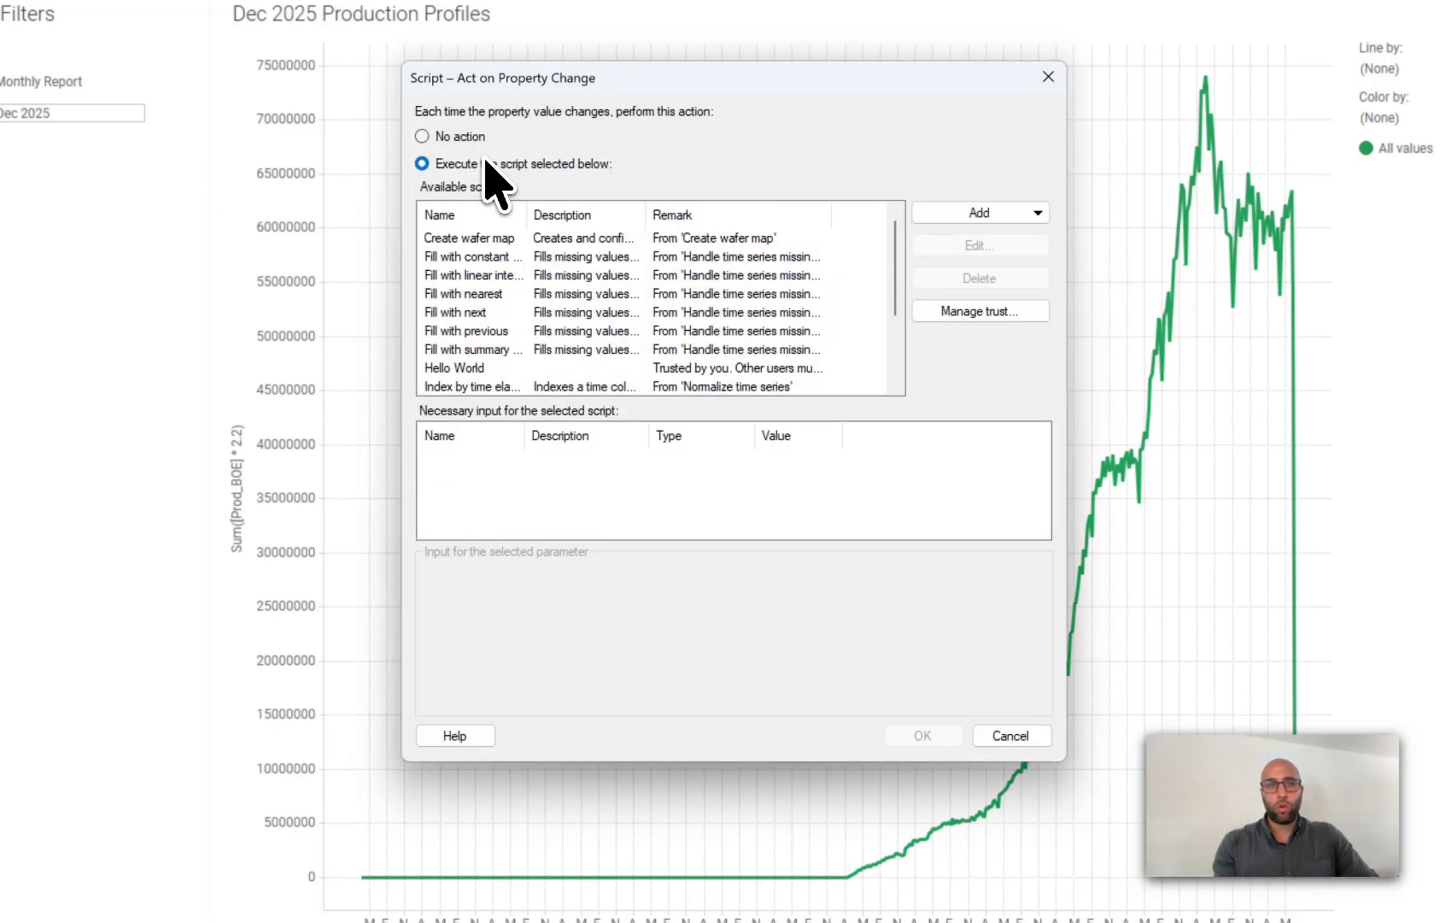
pyautogui.click(504, 365)
pyautogui.scroll(-3, 499, 345)
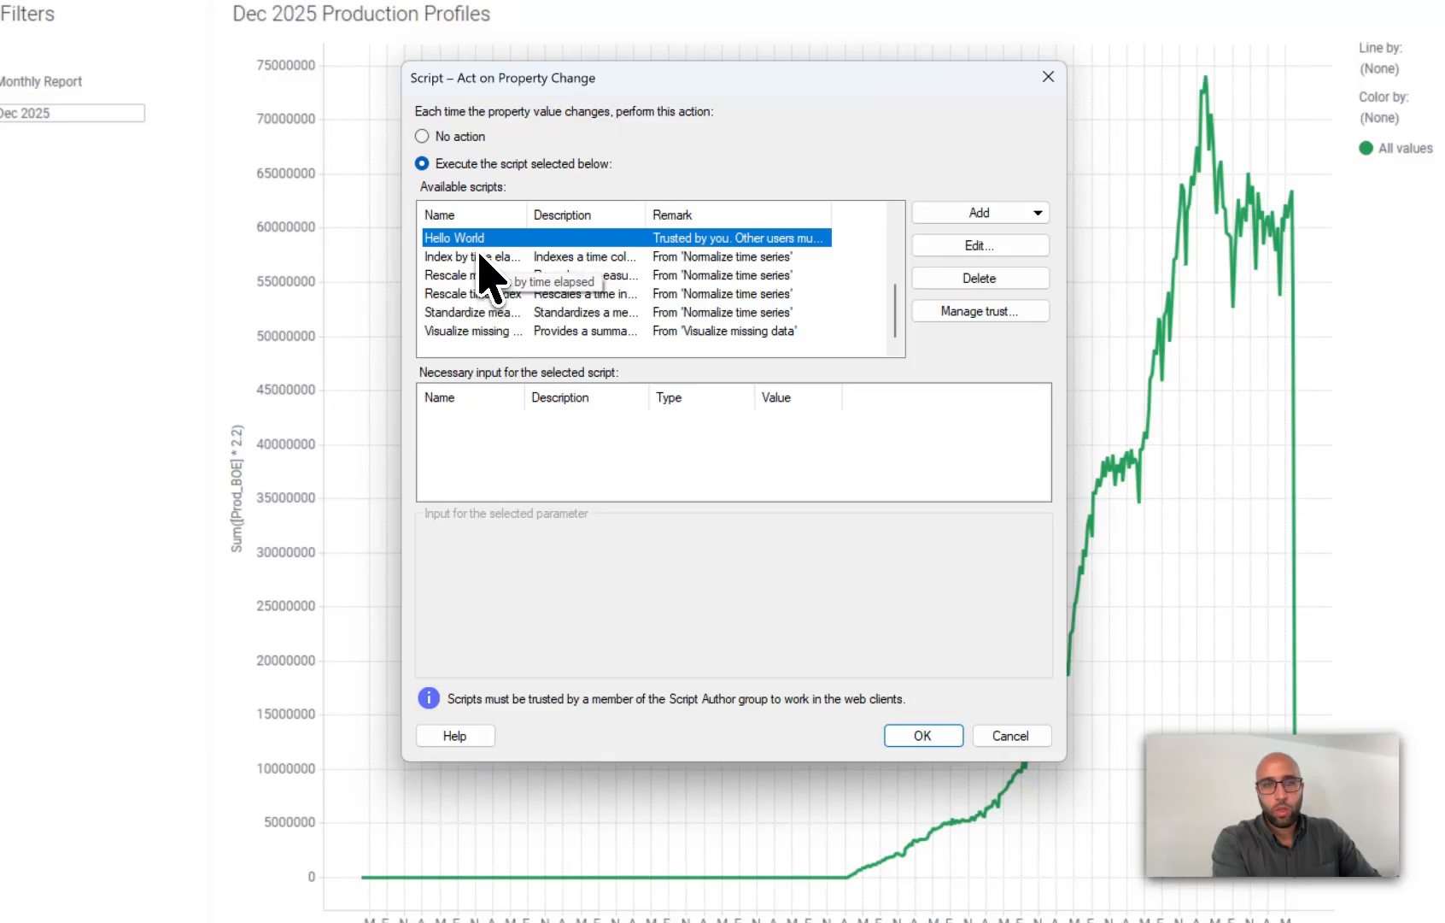
pyautogui.click(923, 735)
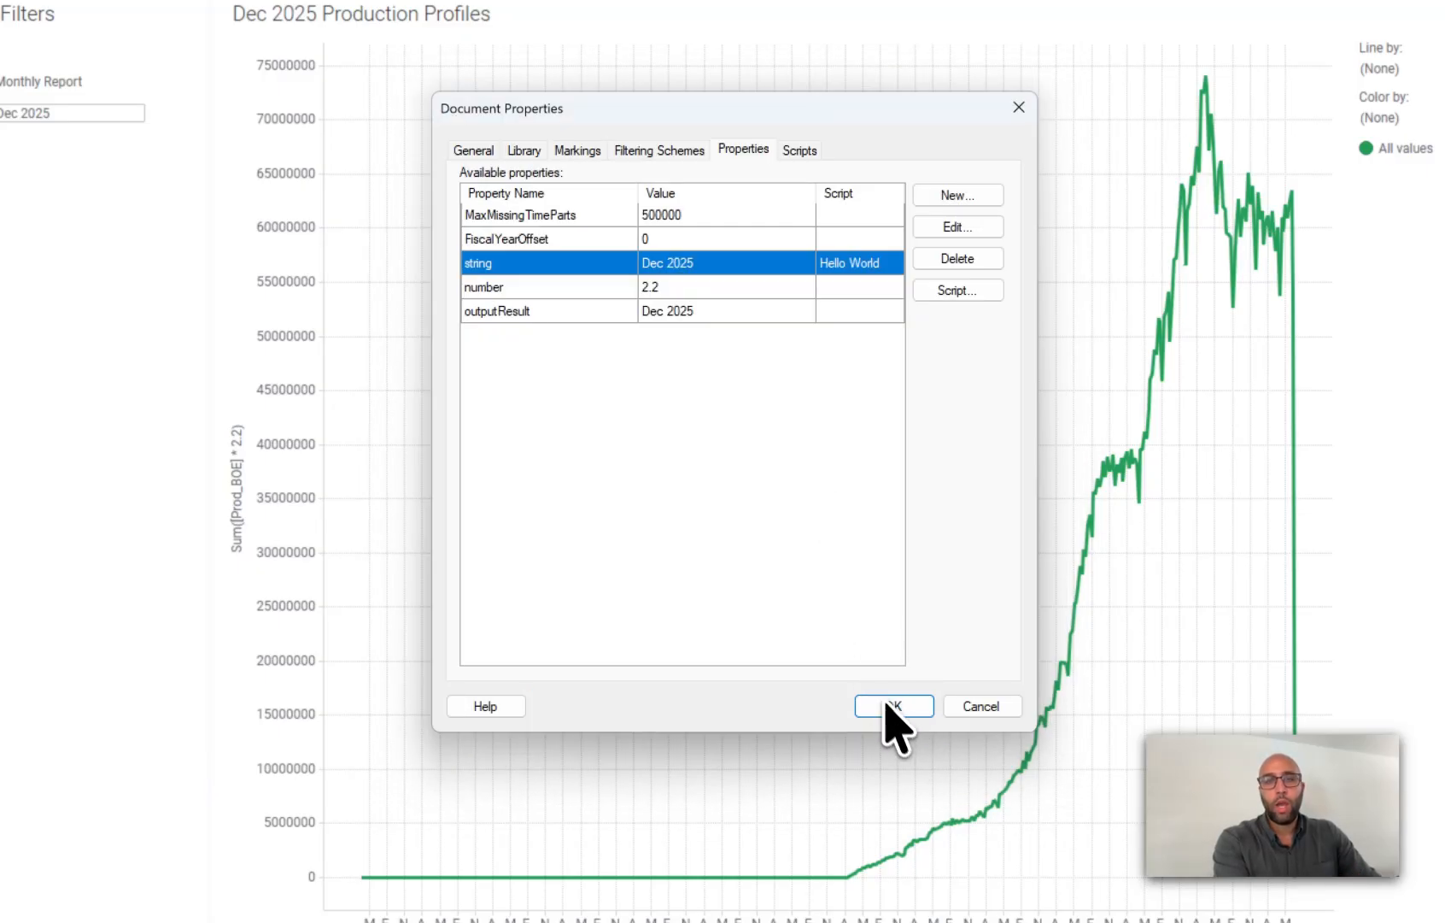
pyautogui.click(892, 705)
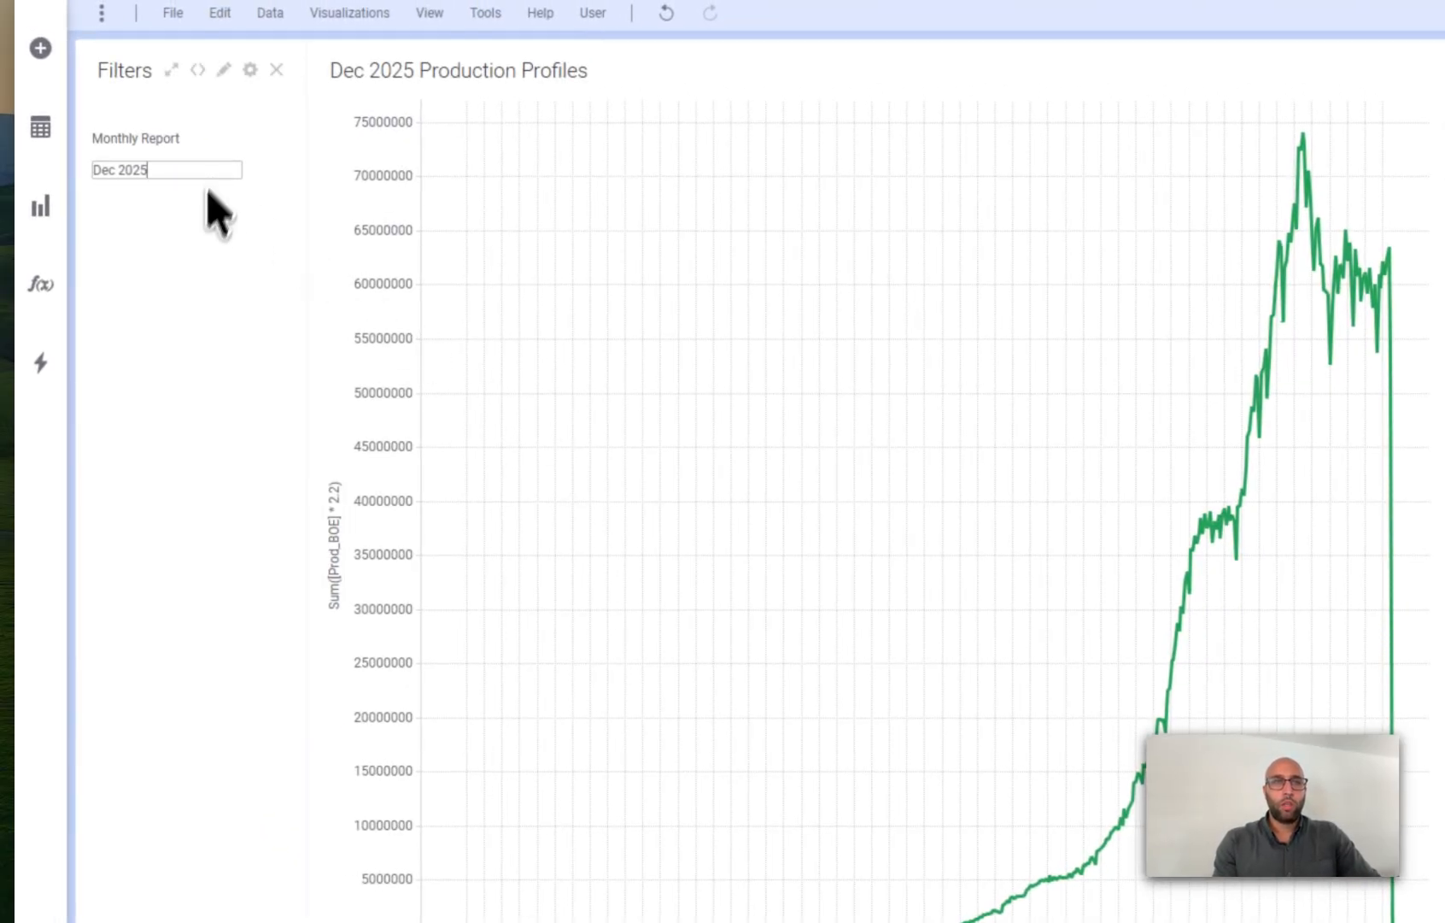
# Step: Delete the last character of the Monthly Report input's value and commit the change
pyautogui.press('BackSpace')
pyautogui.click(181, 286)
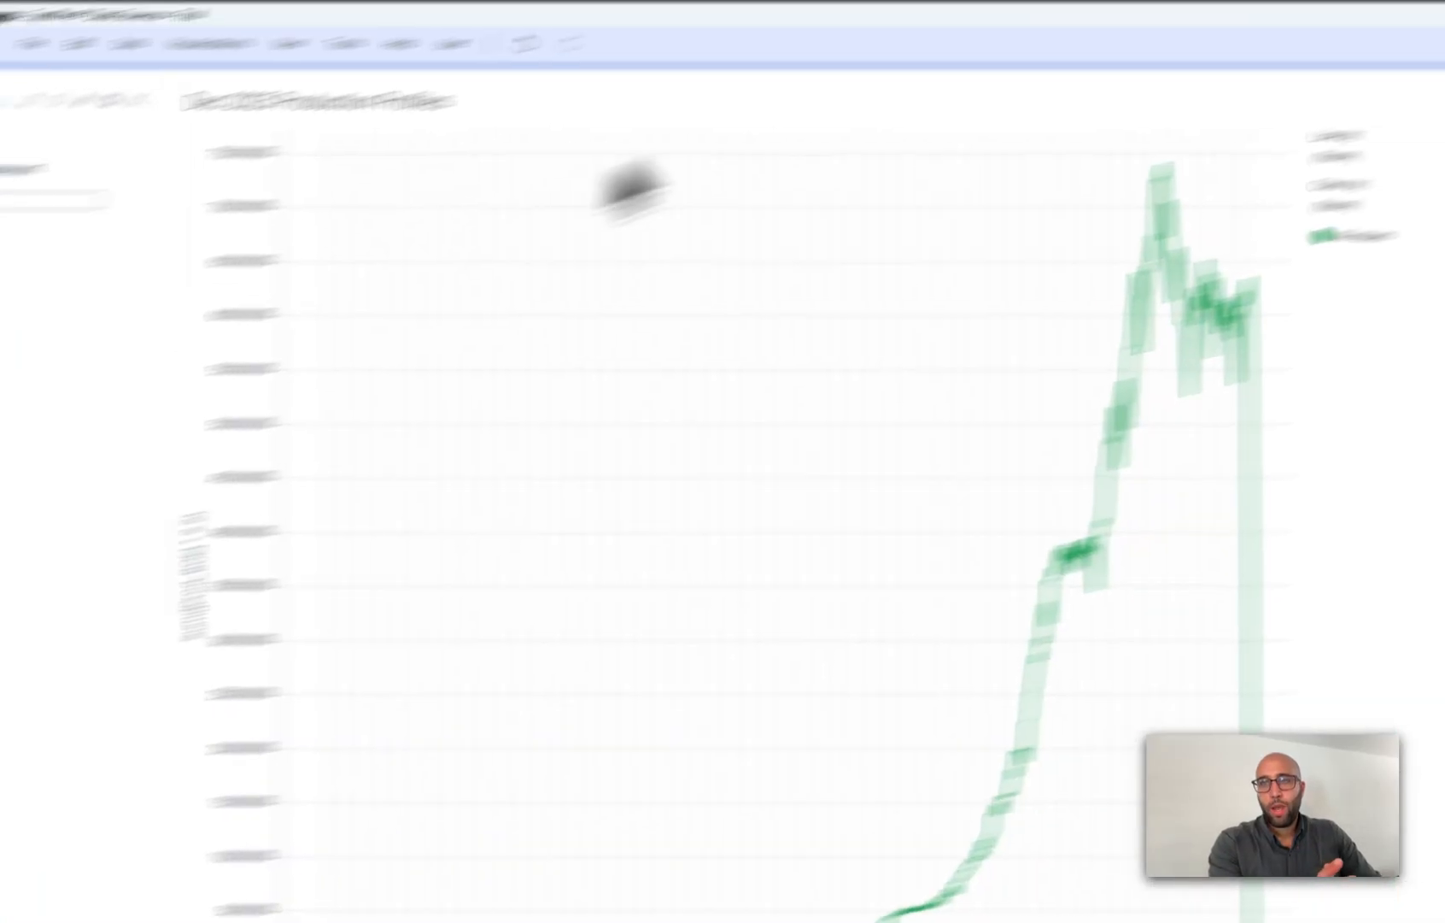